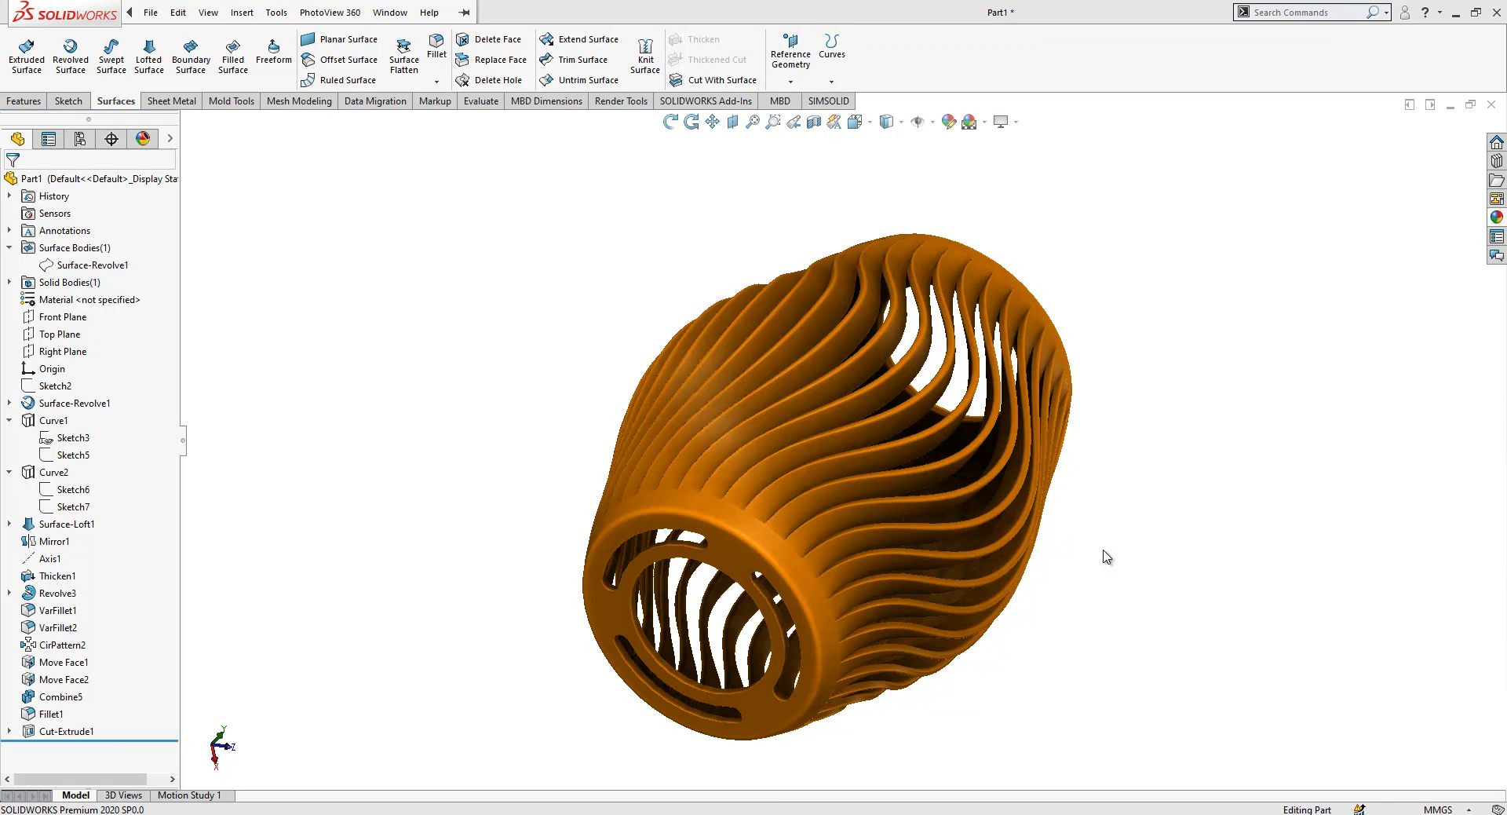
- Create a new Part document, Part7, from File > New
{"action": "left_click", "coordinate": [146, 14]}
{"action": "left_click", "coordinate": [169, 36]}
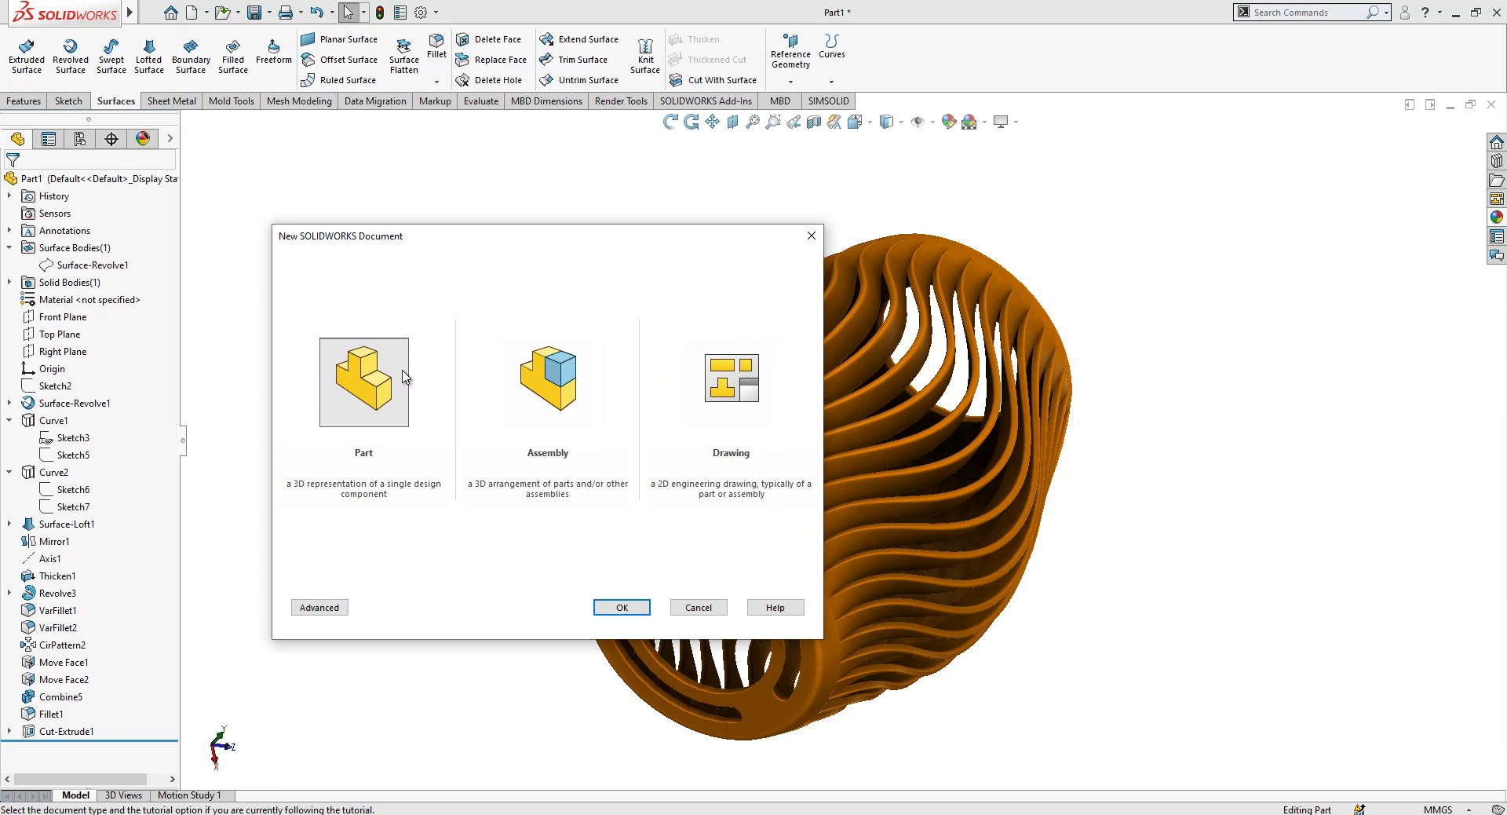
{"action": "left_click", "coordinate": [361, 393]}
{"action": "left_click", "coordinate": [622, 608]}
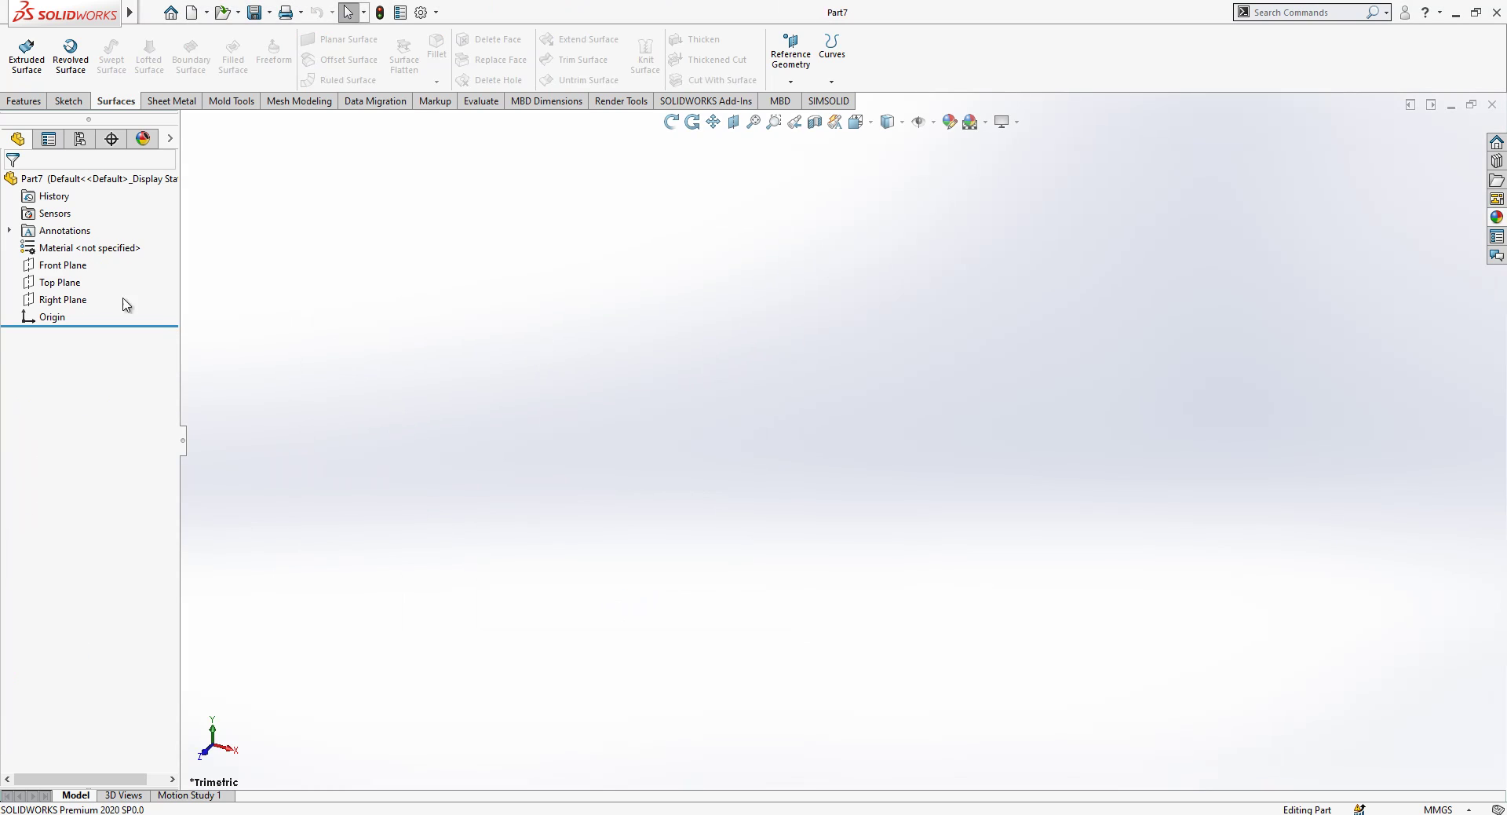
- Sketch a tall corner rectangle beside the origin on the Front Plane
{"action": "left_click", "coordinate": [67, 267]}
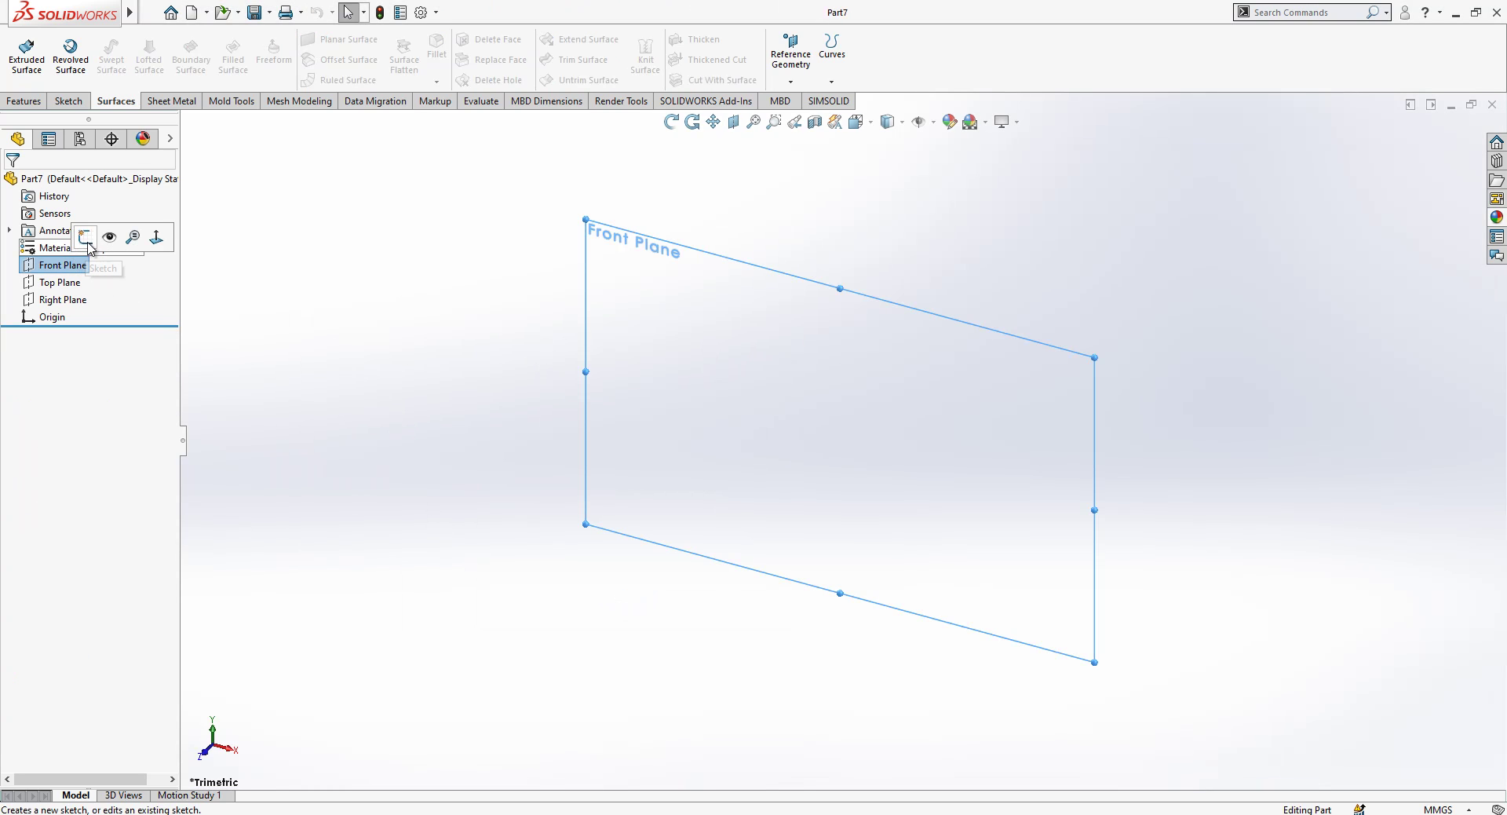
{"action": "left_click", "coordinate": [89, 245]}
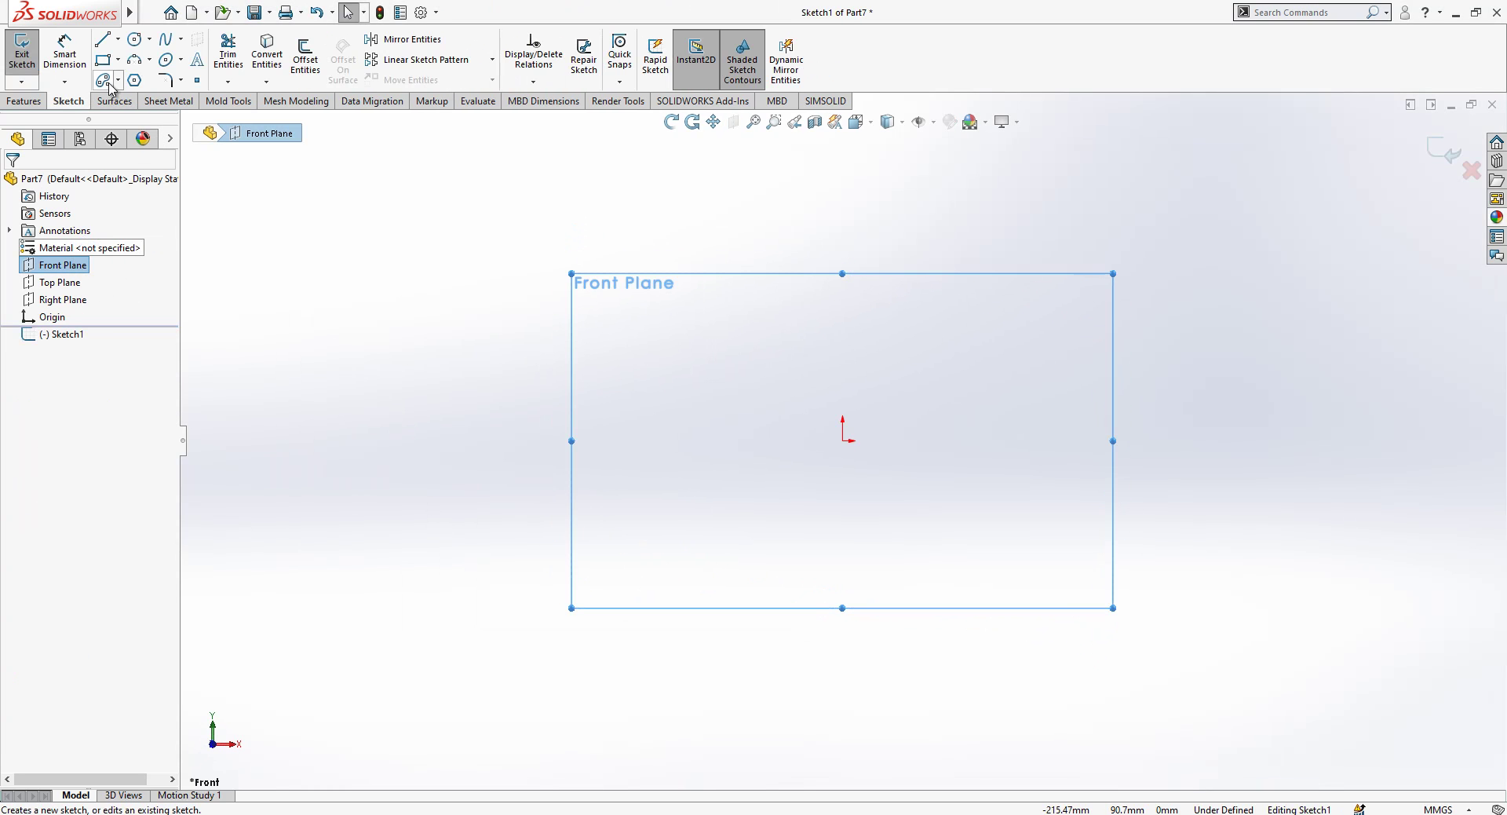
{"action": "mouse_move", "coordinate": [710, 334]}
{"action": "left_mouse_down"}
{"action": "mouse_move", "coordinate": [818, 599]}
{"action": "mouse_move", "coordinate": [766, 591]}
{"action": "left_mouse_up"}
{"action": "key", "text": "Escape"}
- Center the rectangle's right edge on the origin with a Midpoint relation and make all lines construction
{"action": "left_click", "coordinate": [766, 464]}
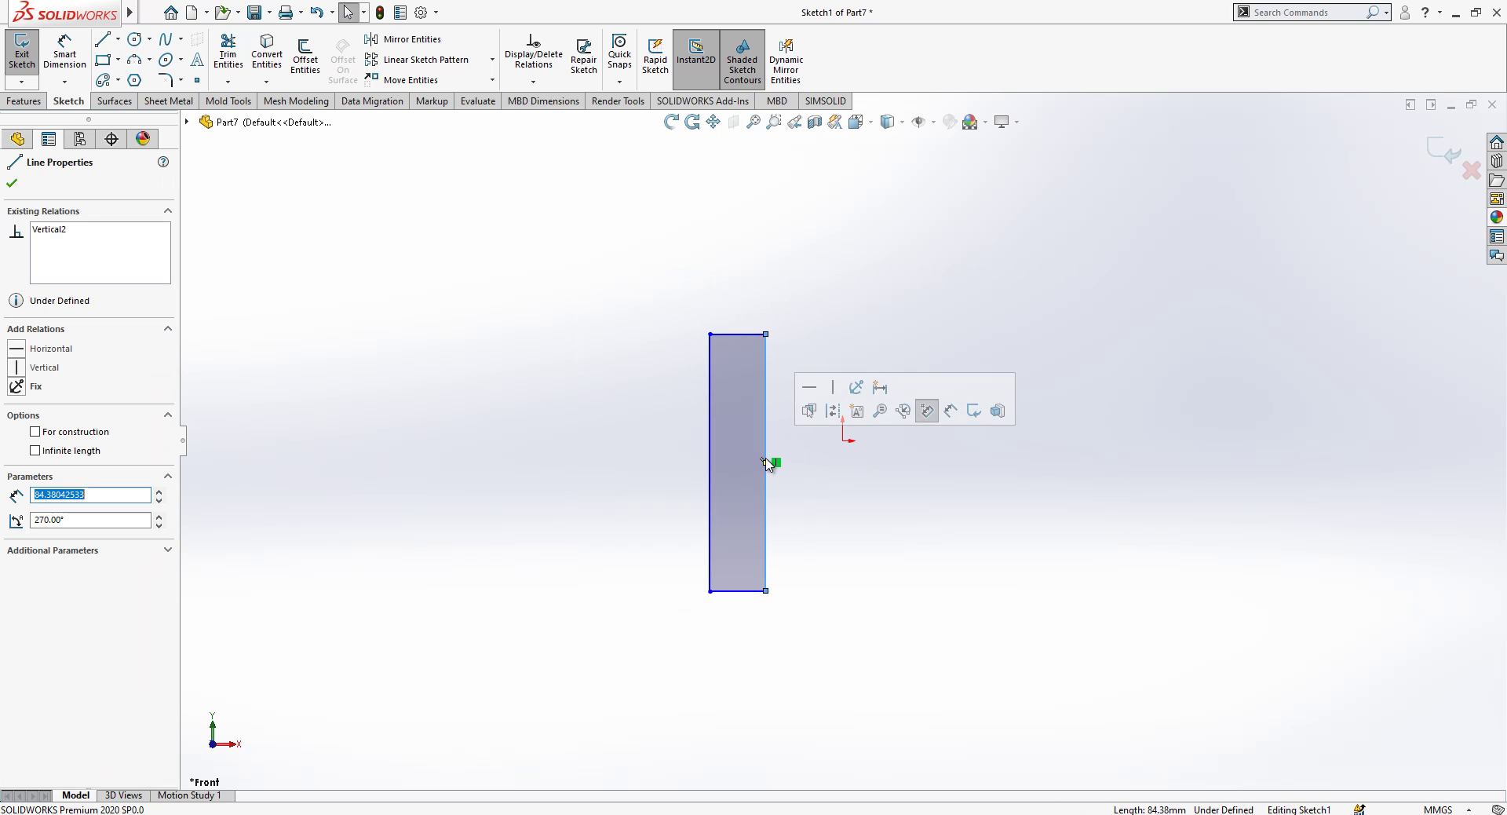
{"action": "left_click", "coordinate": [842, 441], "text": "ctrl"}
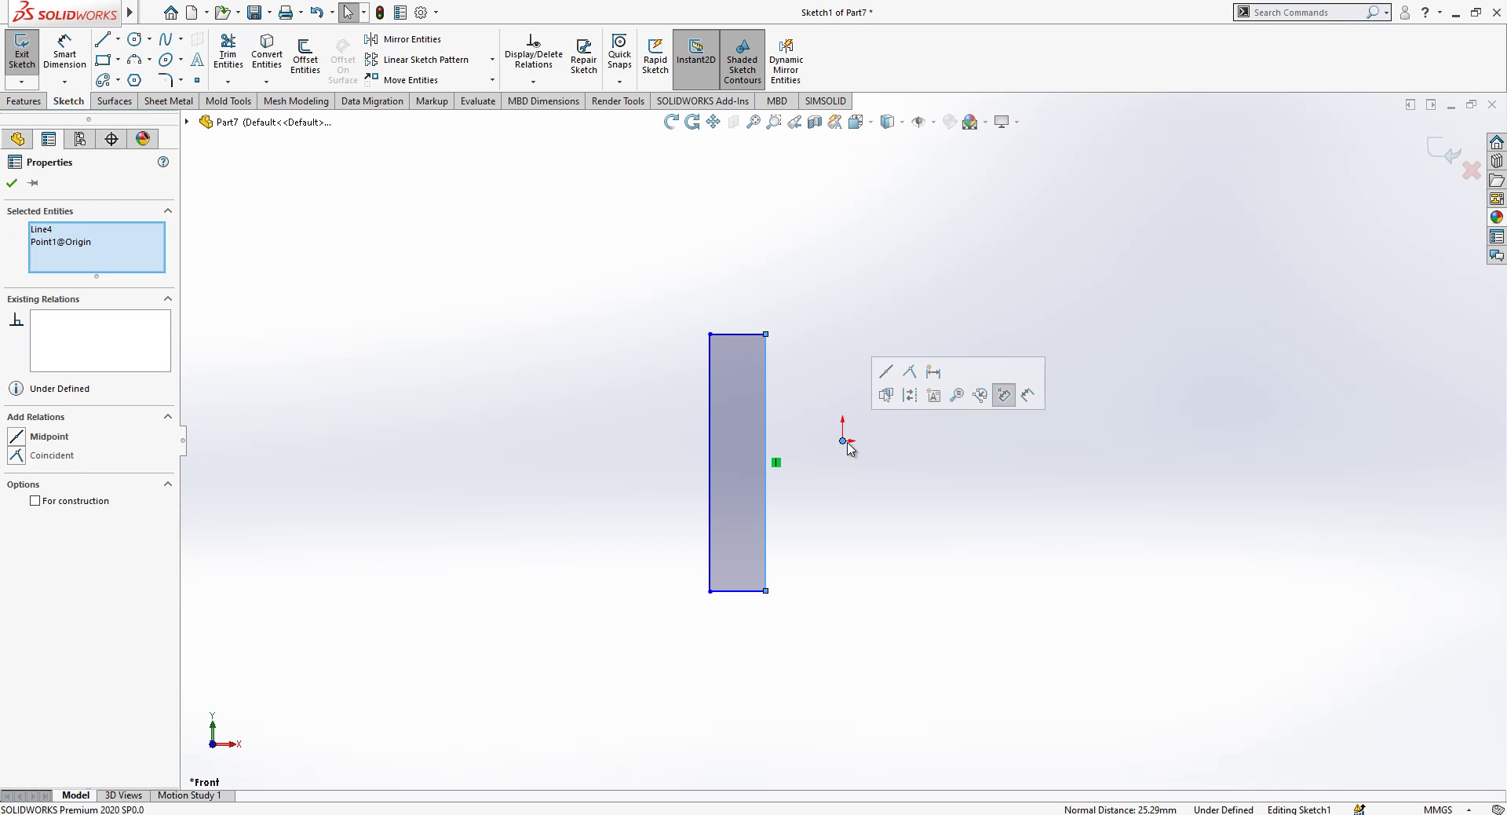
{"action": "left_click", "coordinate": [49, 437]}
{"action": "left_click", "coordinate": [984, 297]}
{"action": "left_click_drag", "start_coordinate": [957, 229], "coordinate": [646, 652]}
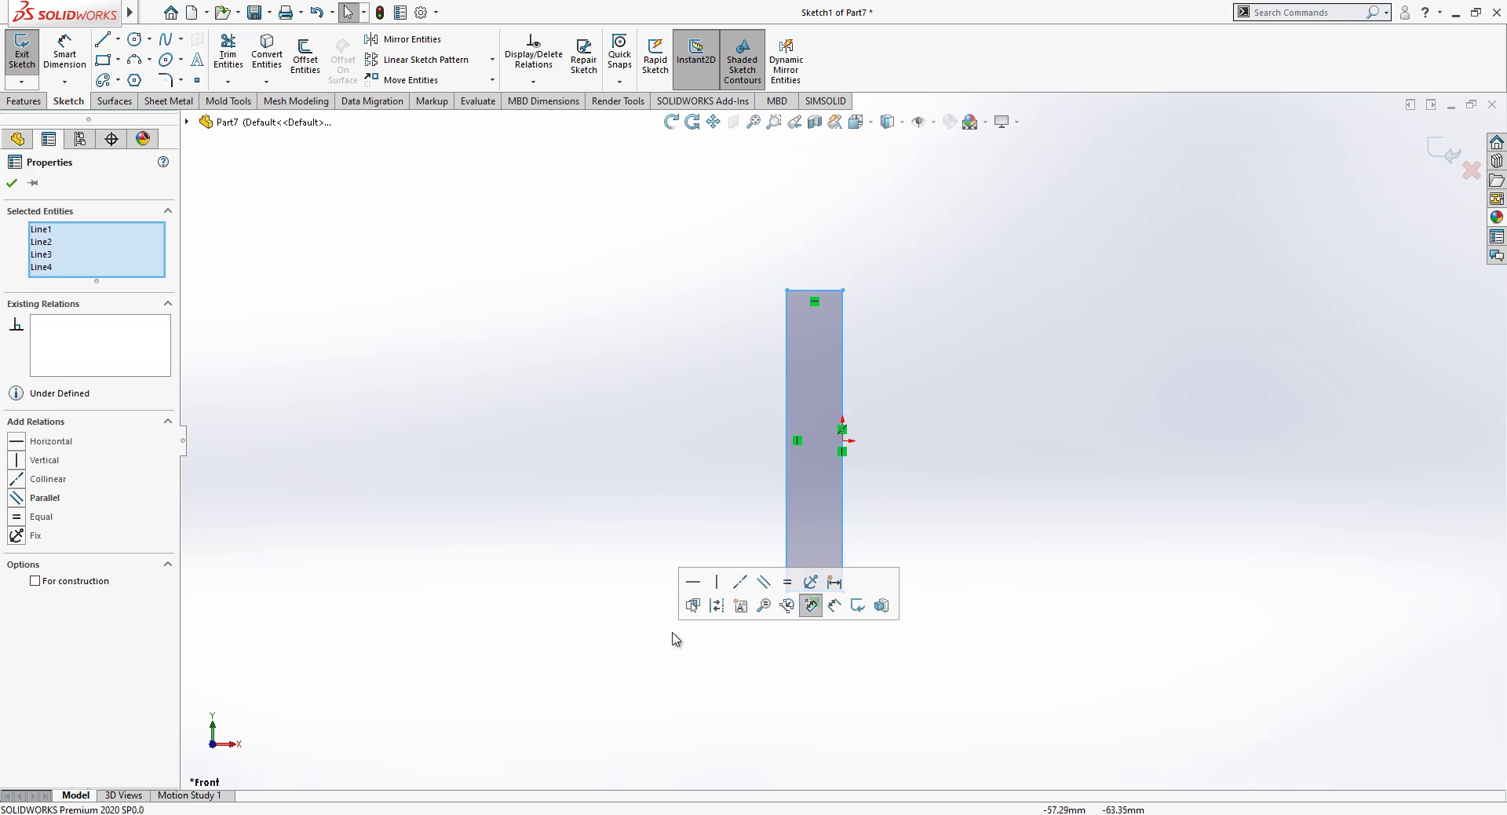
{"action": "left_click", "coordinate": [710, 609]}
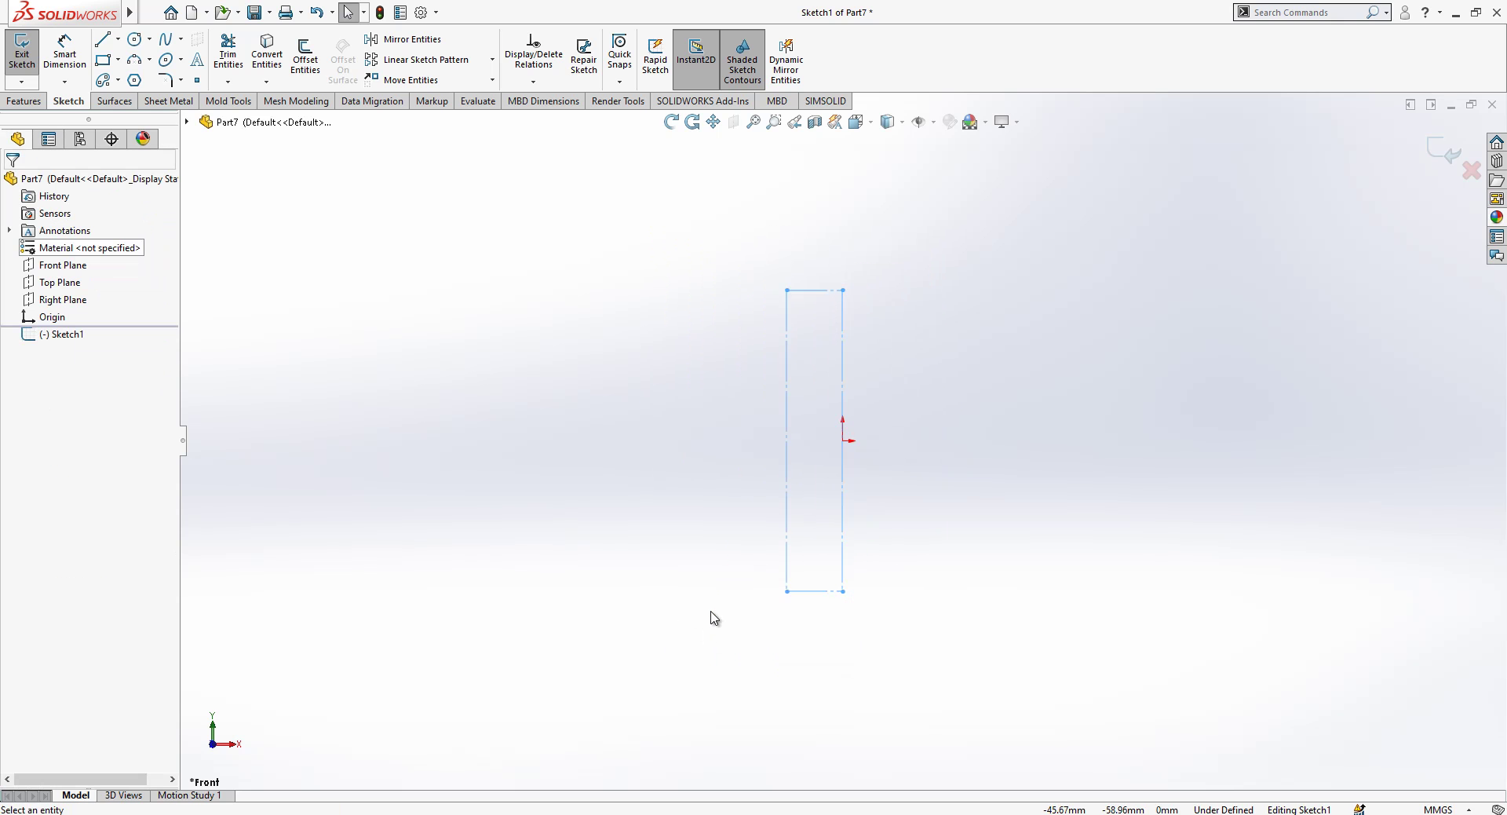
- Draw a 3-point arc between the rectangle's left corners, bulging outward to the left
{"action": "left_click", "coordinate": [135, 60]}
{"action": "left_click_drag", "start_coordinate": [787, 290], "coordinate": [788, 590]}
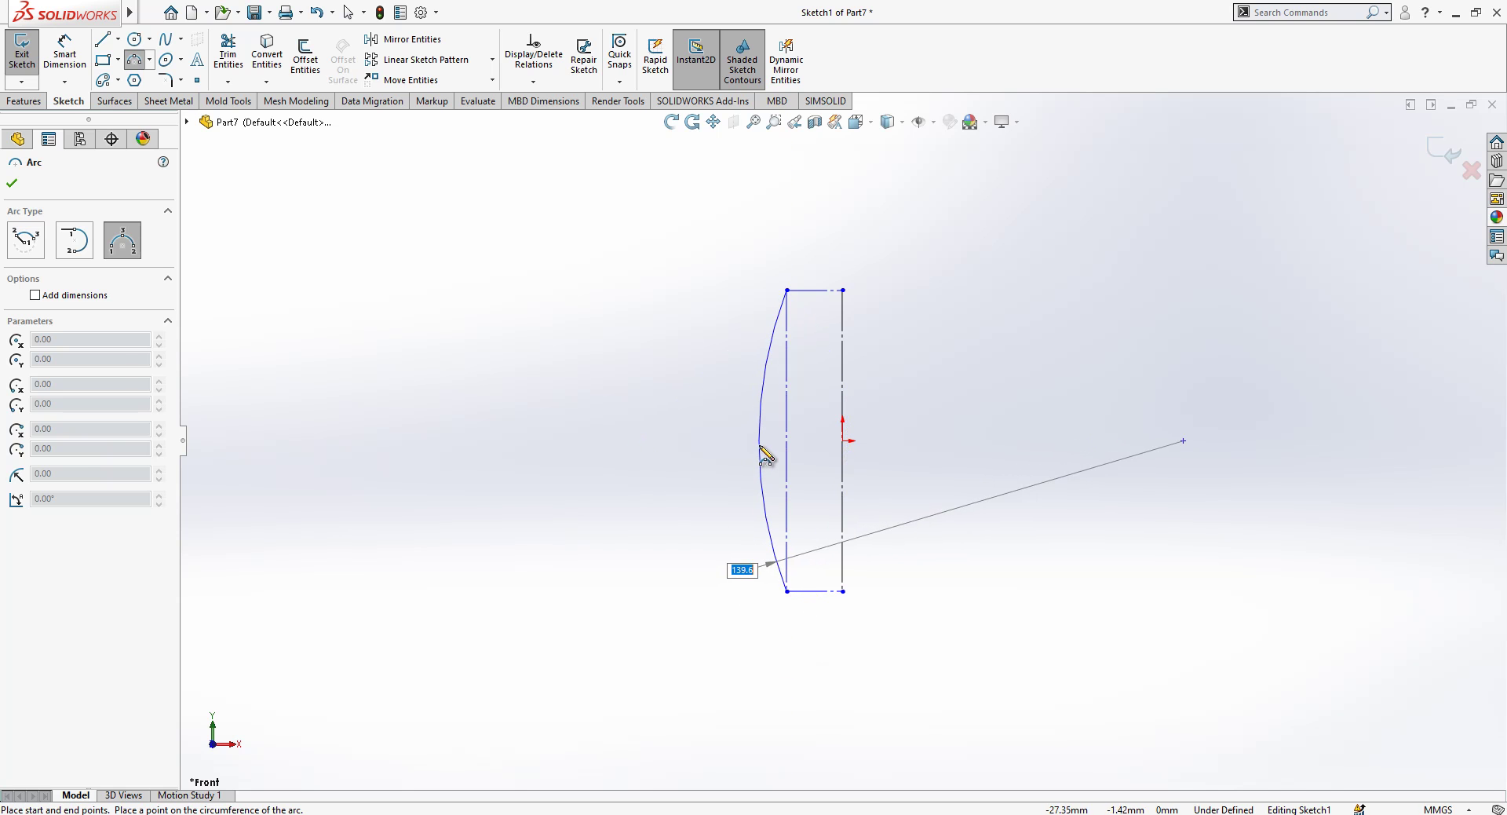
{"action": "left_click", "coordinate": [760, 442]}
{"action": "key", "text": "Escape"}
- Dimension the rectangle 150 tall and 90 wide
{"action": "left_click", "coordinate": [66, 55]}
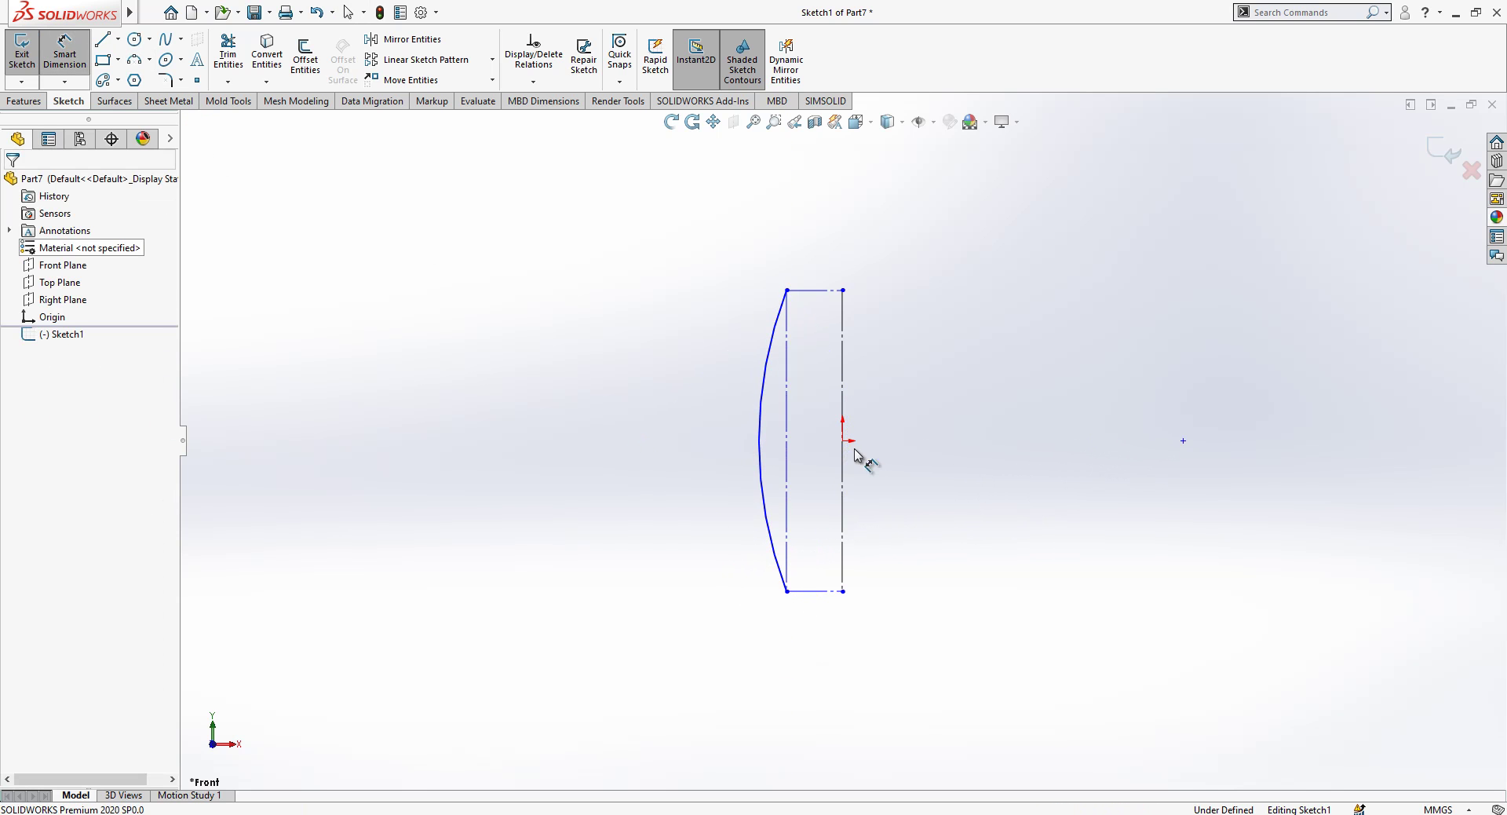
{"action": "left_click", "coordinate": [942, 483]}
{"action": "type", "text": "150"}
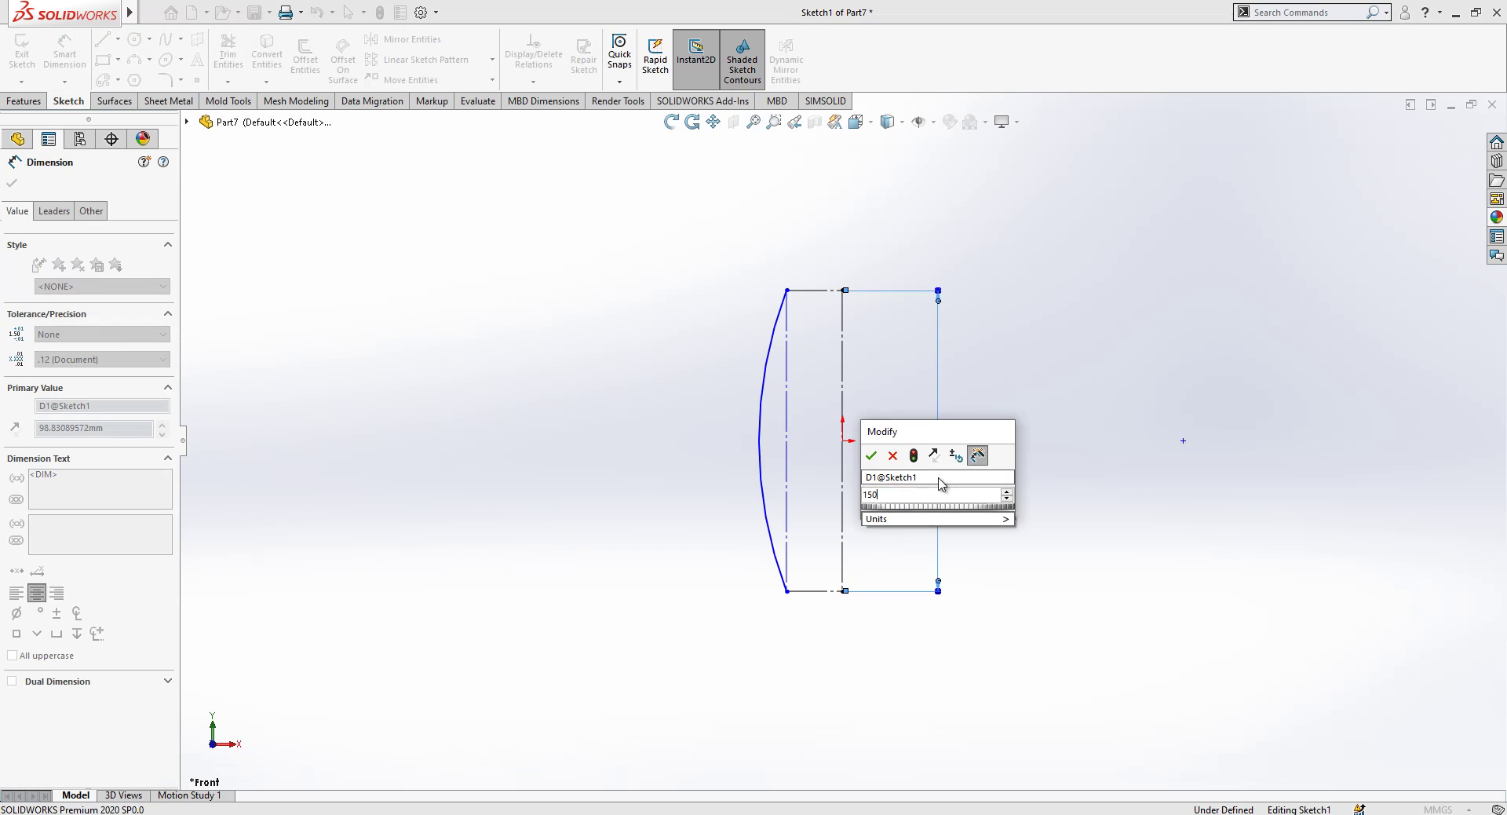
{"action": "key", "text": "Return"}
{"action": "left_click", "coordinate": [843, 483]}
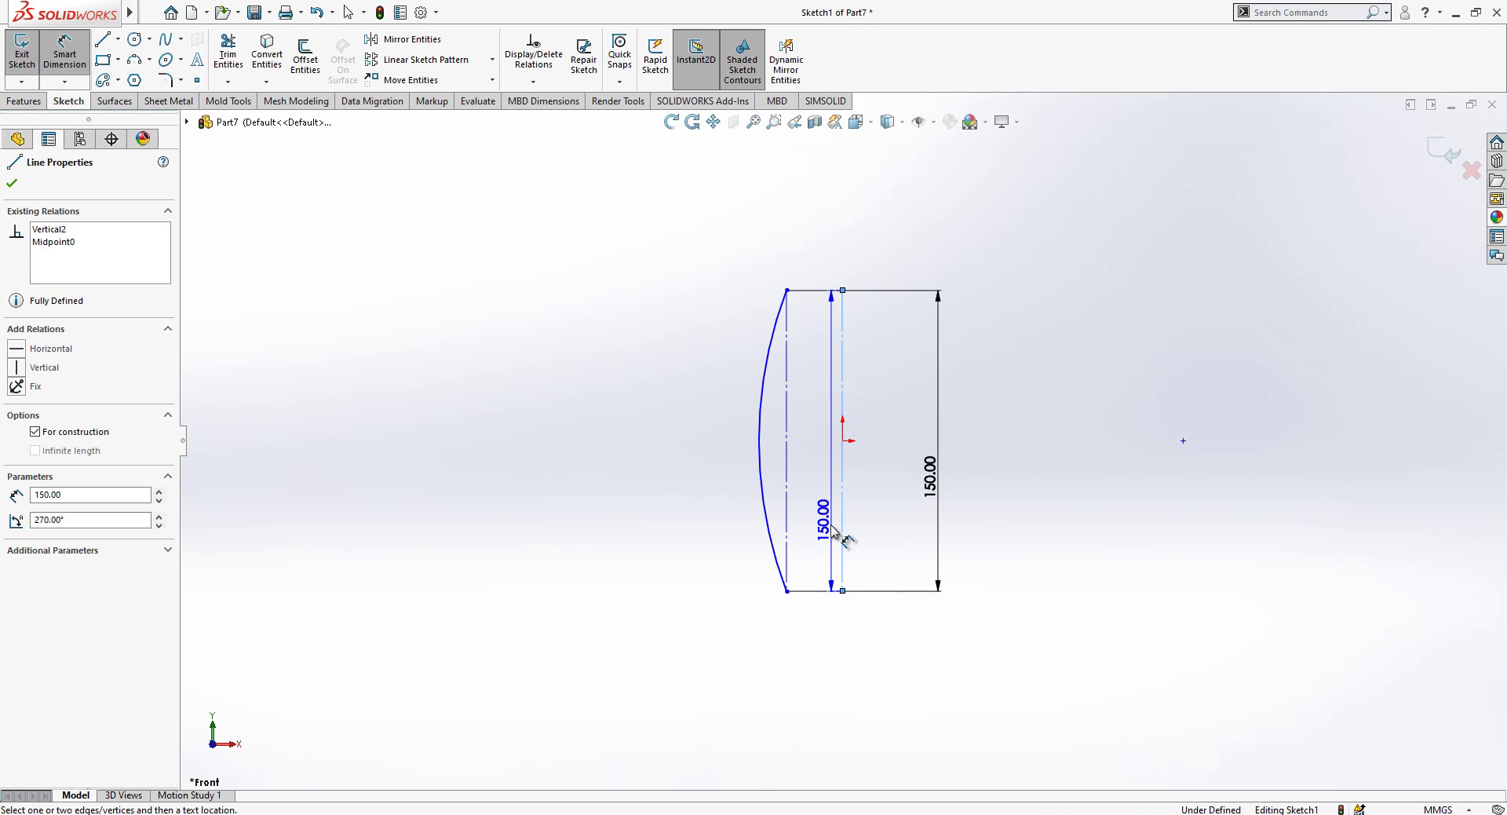
{"action": "left_click", "coordinate": [788, 591]}
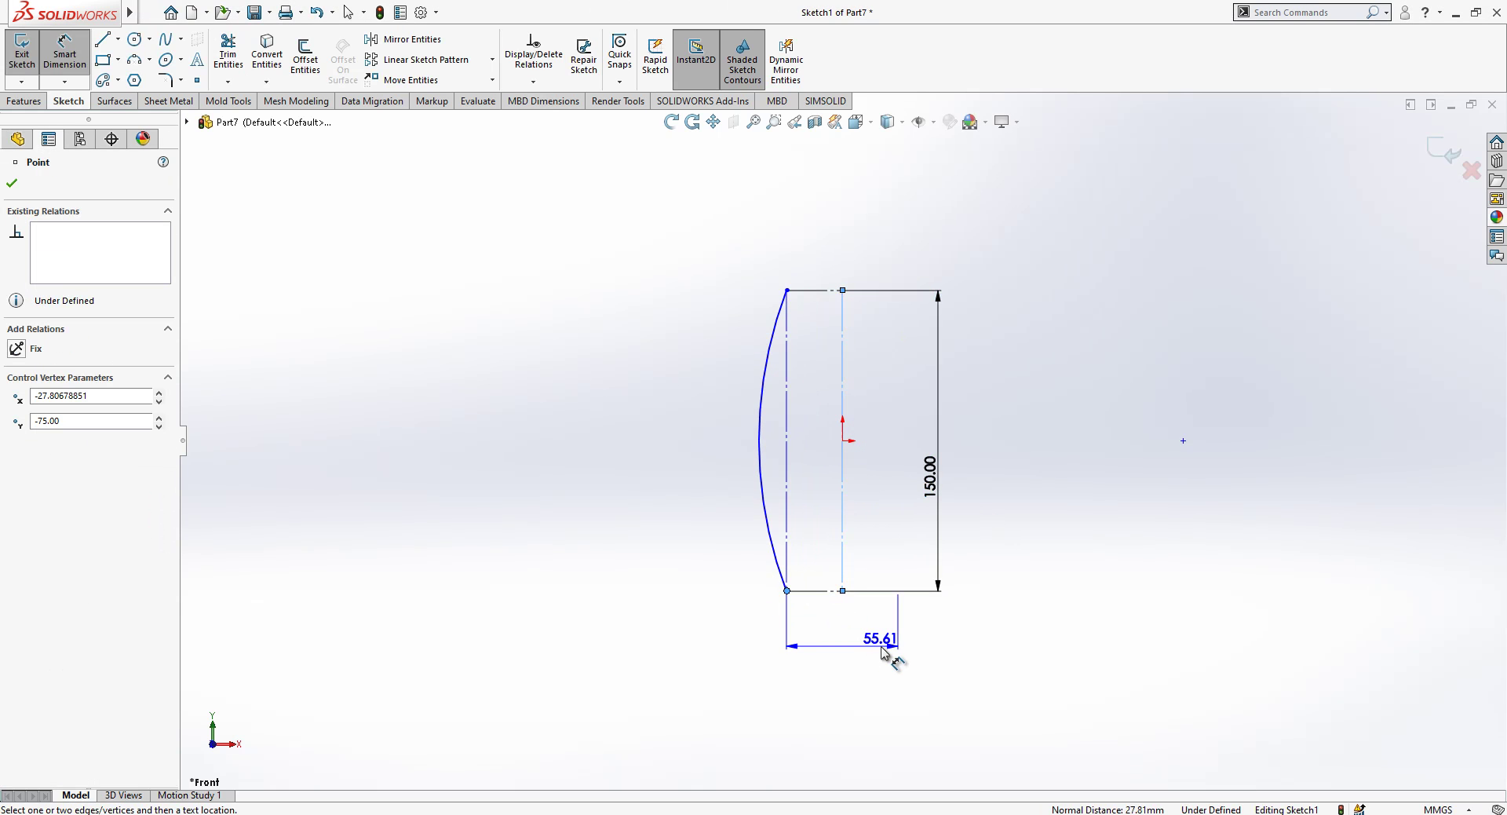
{"action": "left_click", "coordinate": [890, 666]}
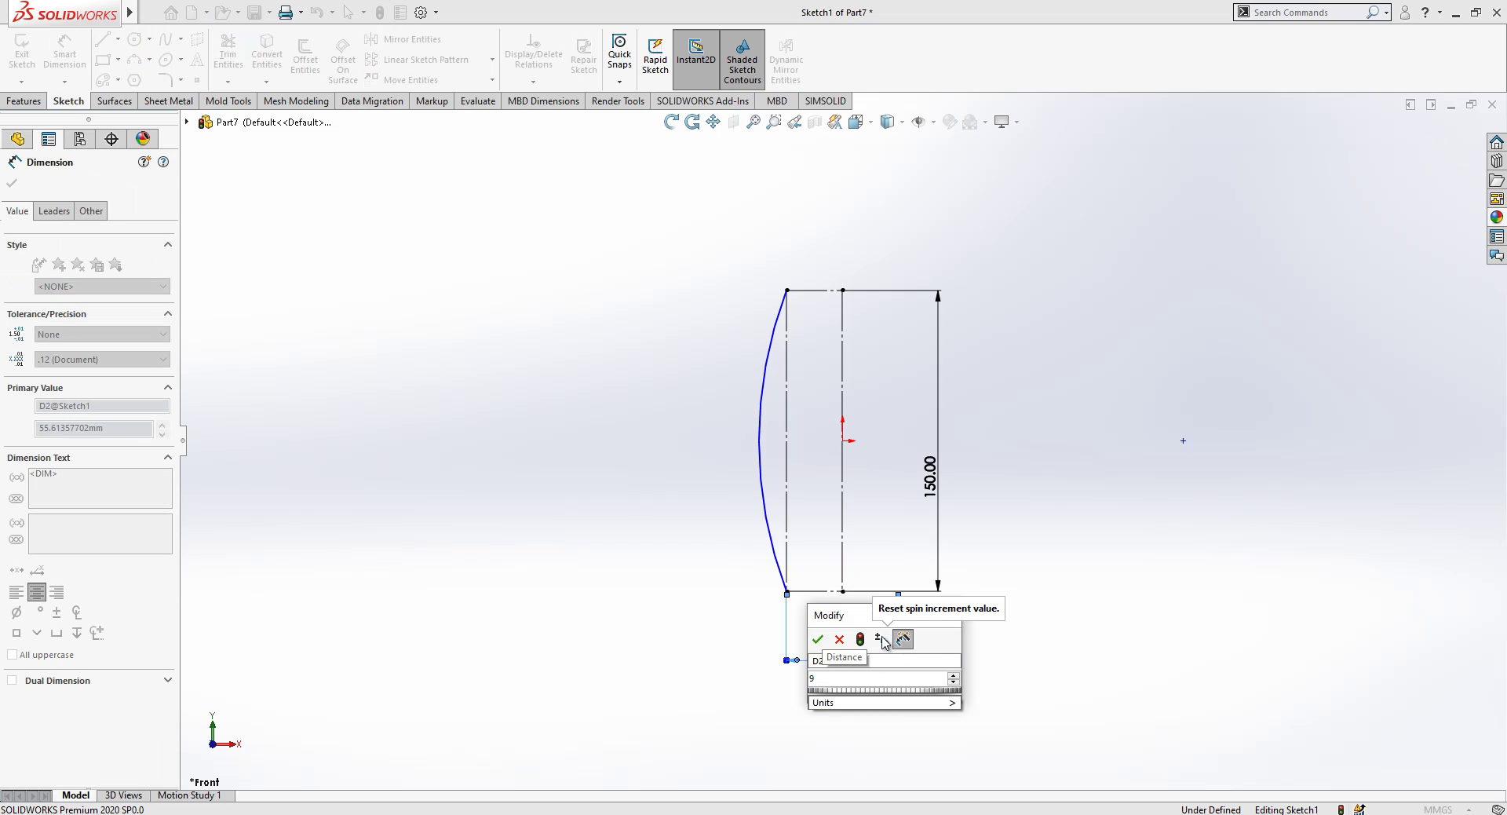
{"action": "key", "text": "Return"}
{"action": "left_click", "coordinate": [1002, 707]}
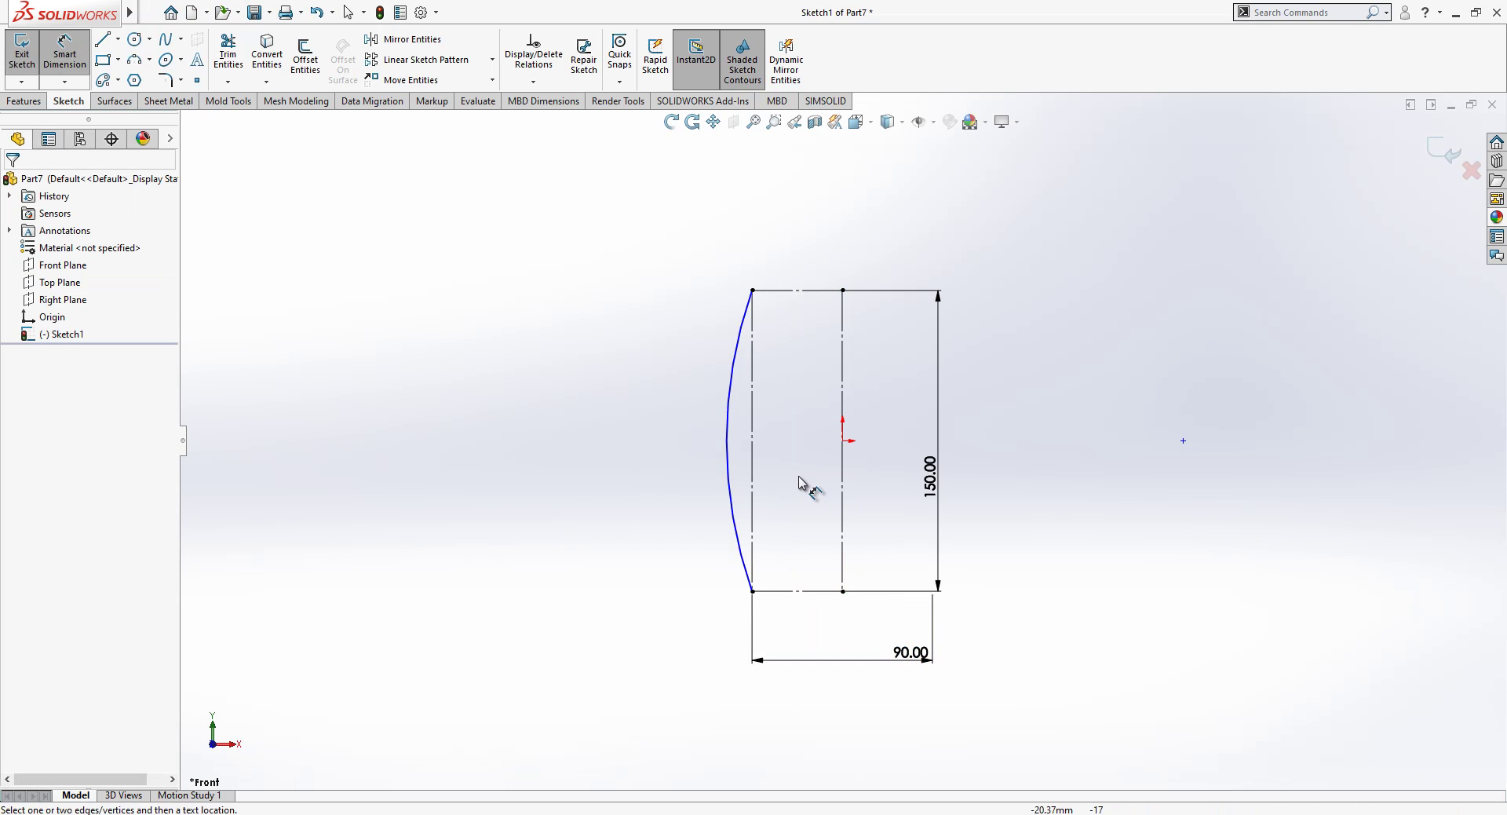
- Attempt dimensioning the arc against the centerline, then cancel the unwanted arc dimensions
{"action": "left_click", "coordinate": [753, 465]}
{"action": "left_click", "coordinate": [730, 452]}
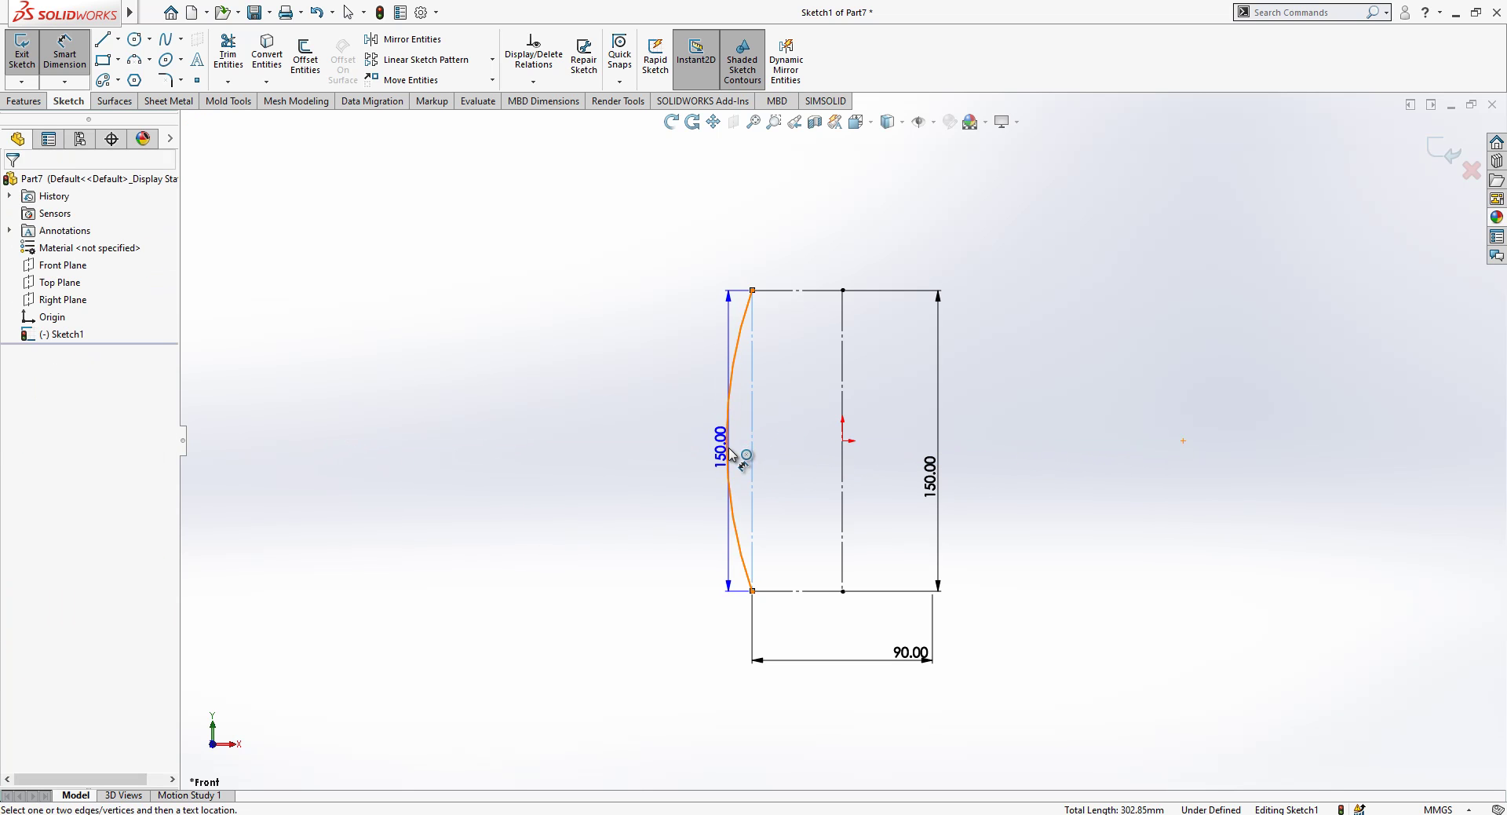
{"action": "key", "text": "Escape"}
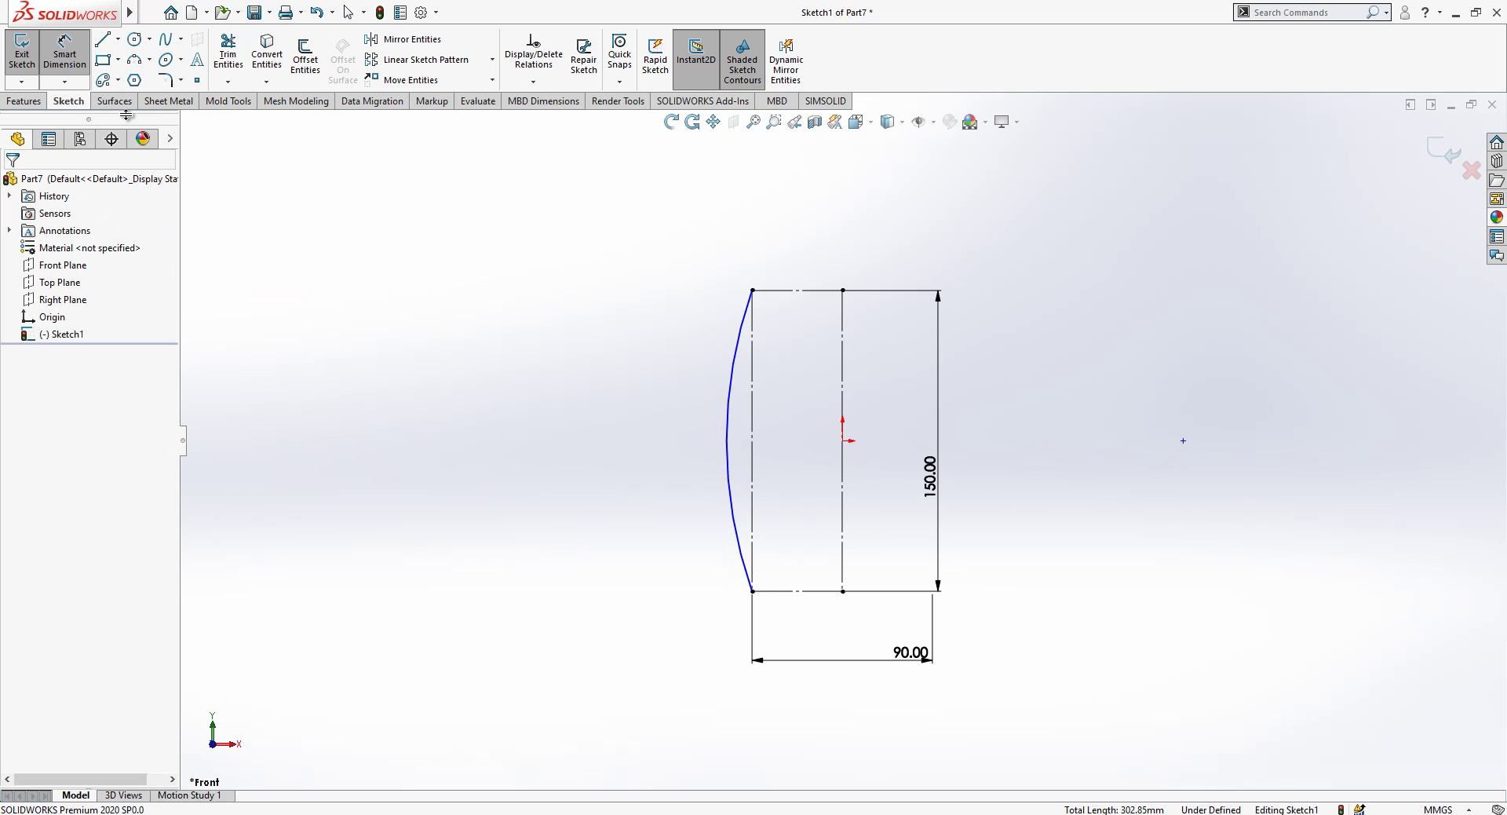
{"action": "left_click", "coordinate": [725, 451]}
{"action": "scroll", "coordinate": [844, 459], "scroll_direction": "down", "scroll_amount": 5}
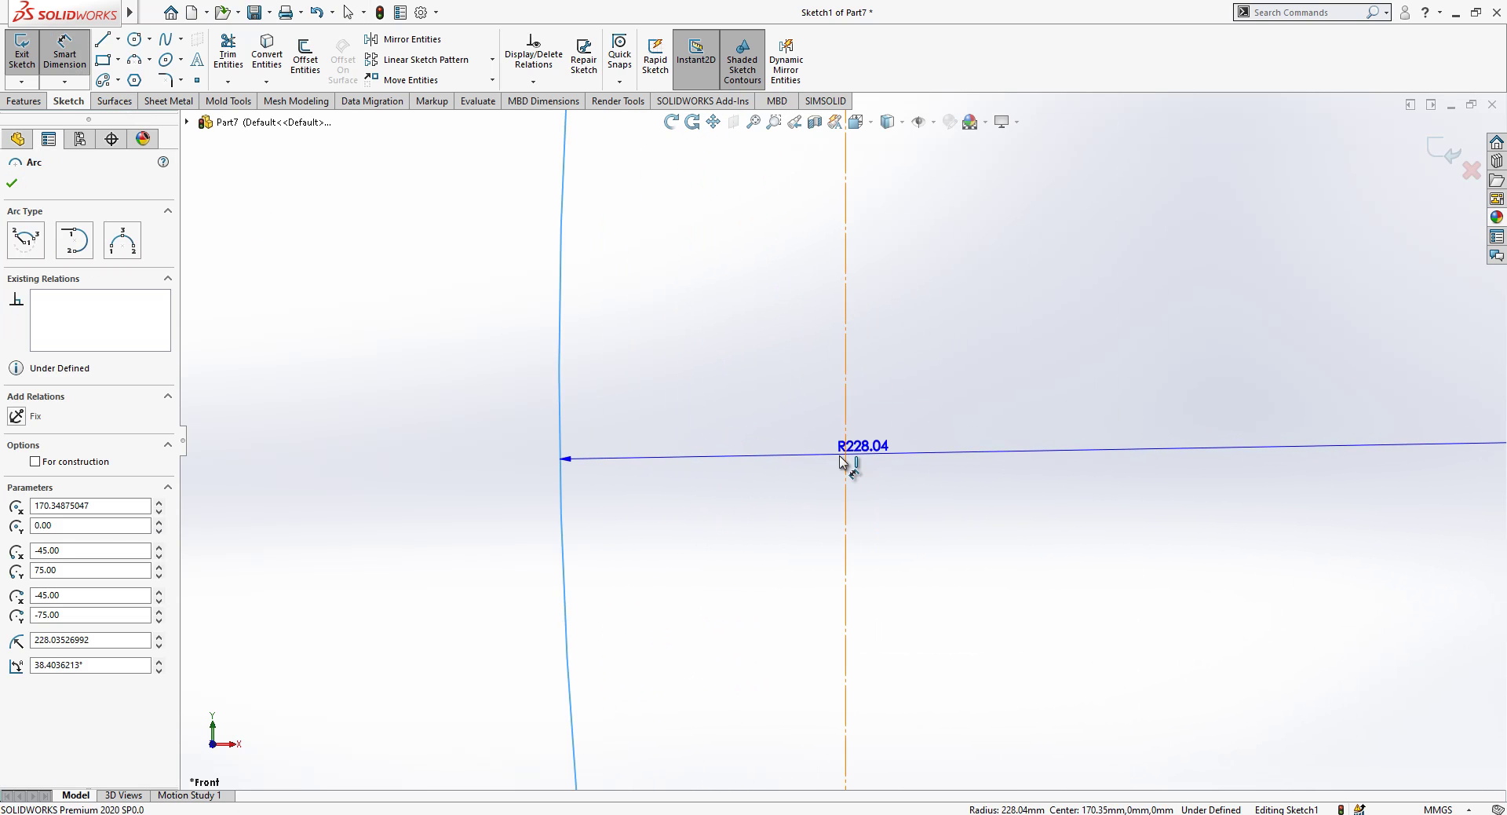
{"action": "left_click", "coordinate": [844, 460]}
{"action": "scroll", "coordinate": [777, 458], "scroll_direction": "up", "scroll_amount": 8}
{"action": "key", "text": "Escape"}
{"action": "key", "text": "Escape"}
{"action": "scroll", "coordinate": [841, 451], "scroll_direction": "up", "scroll_amount": 1}
{"action": "scroll", "coordinate": [946, 445], "scroll_direction": "down", "scroll_amount": 1}
- Draw a short horizontal line from the left edge's midpoint to the arc
{"action": "left_click", "coordinate": [102, 41]}
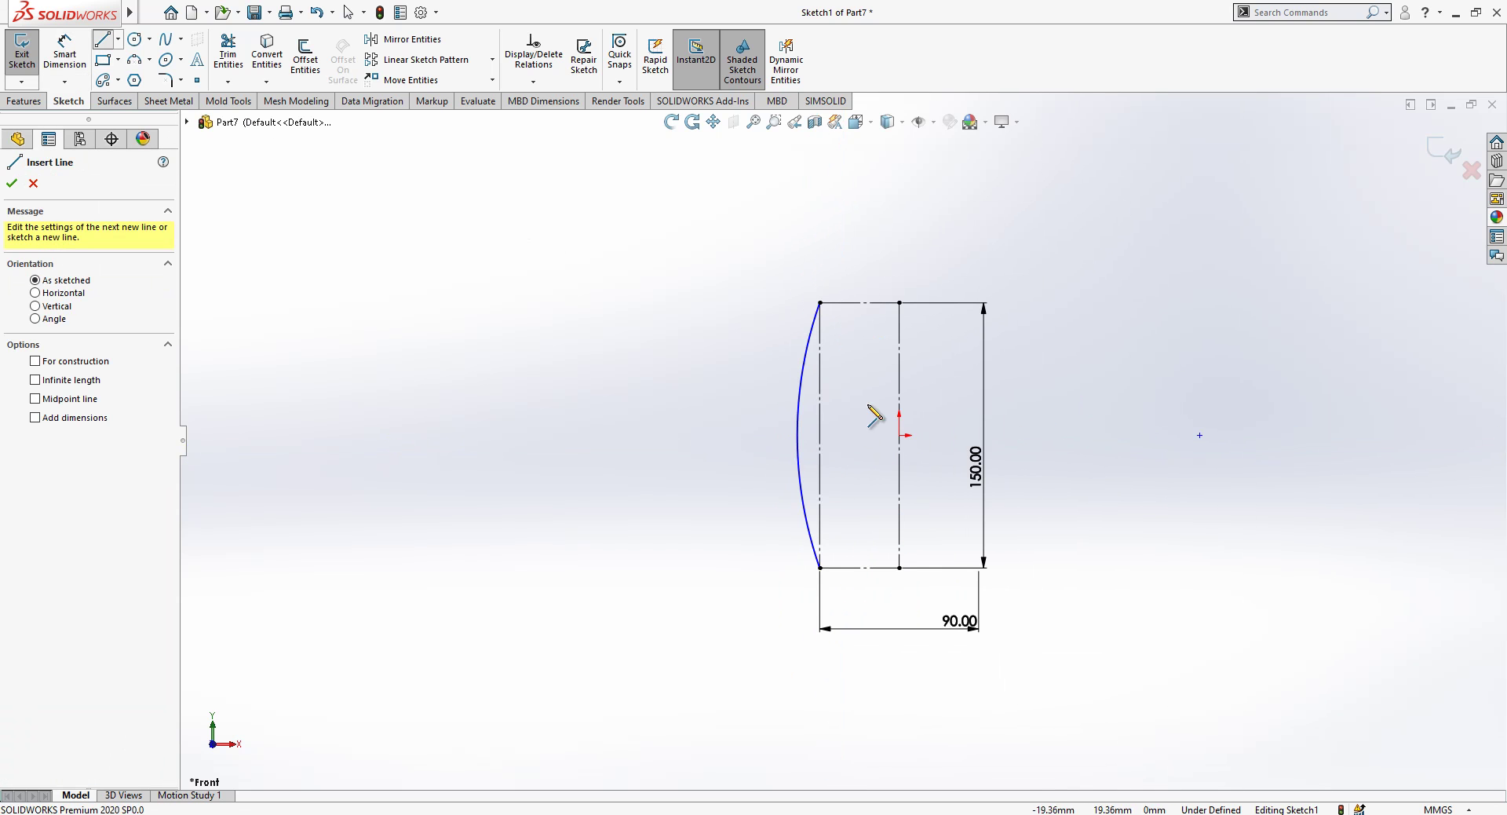
{"action": "left_click", "coordinate": [819, 434]}
{"action": "left_click", "coordinate": [798, 435]}
{"action": "key", "text": "Escape"}
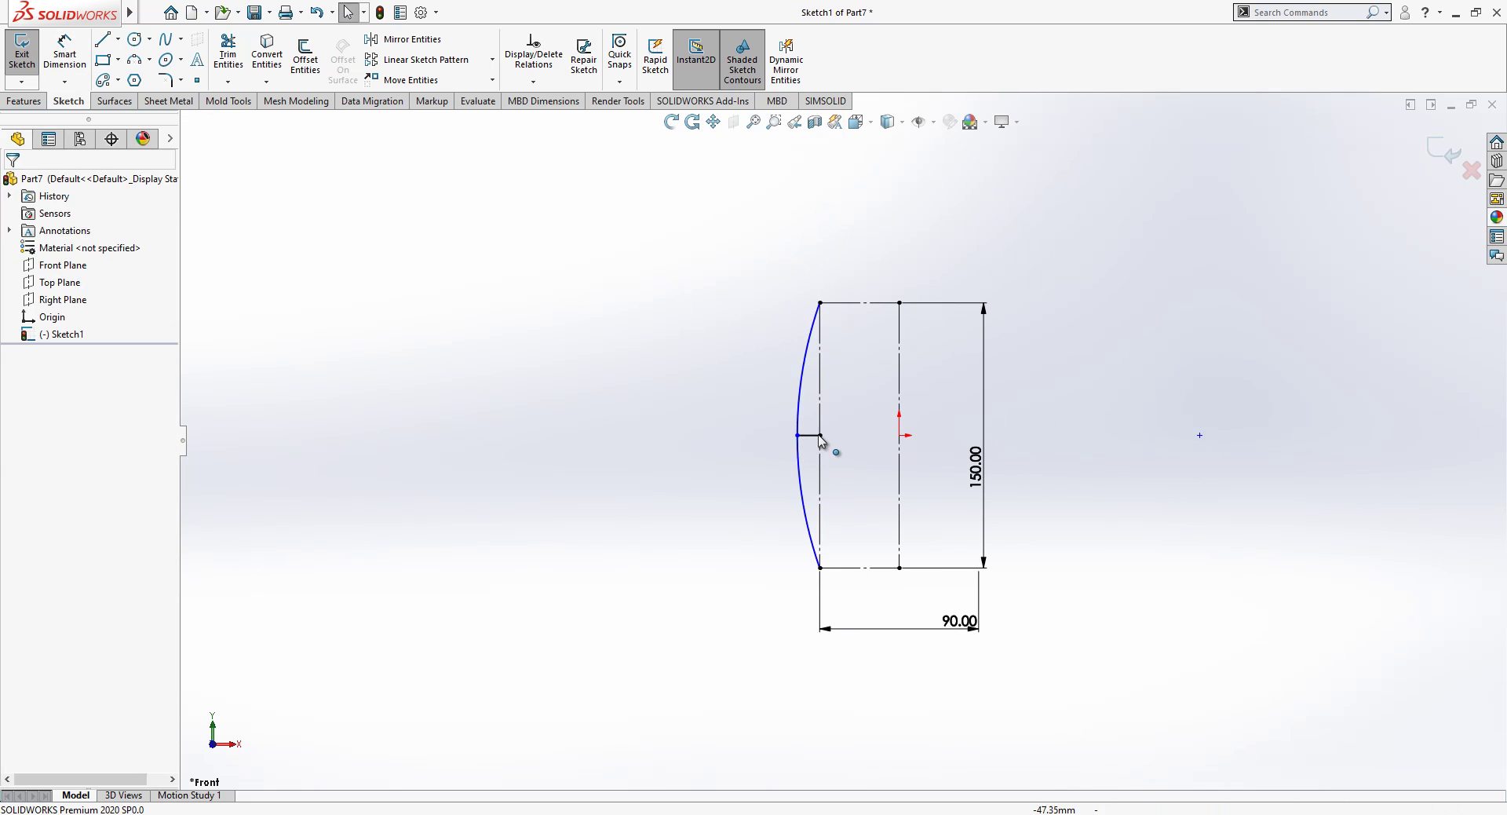
{"action": "scroll", "coordinate": [823, 437], "scroll_direction": "down", "scroll_amount": 4}
{"action": "left_click", "coordinate": [816, 441]}
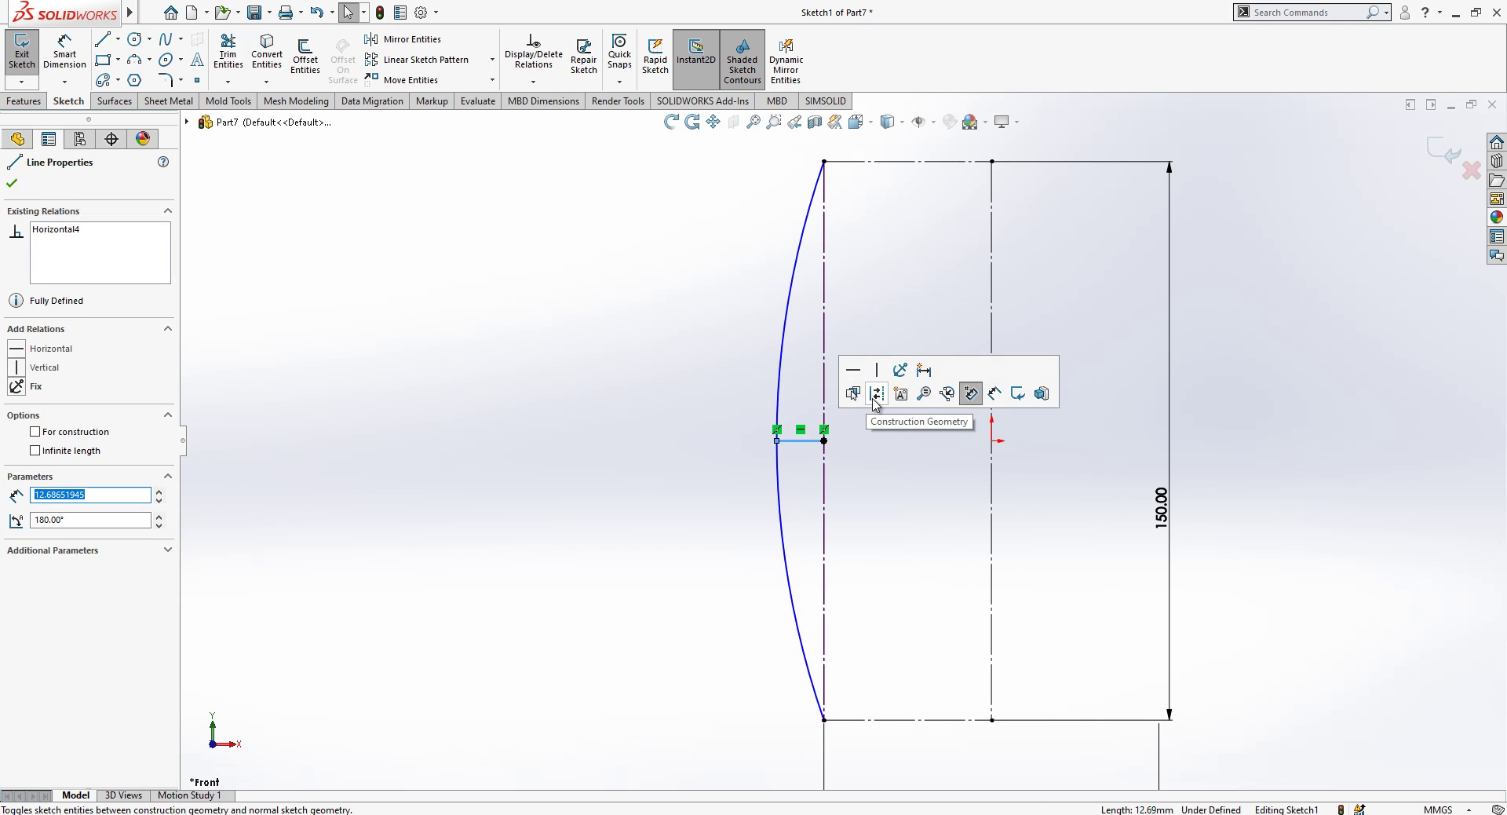
{"action": "left_click", "coordinate": [842, 384]}
- Dimension the short line to 15, fully defining the sketch
{"action": "left_click", "coordinate": [70, 57]}
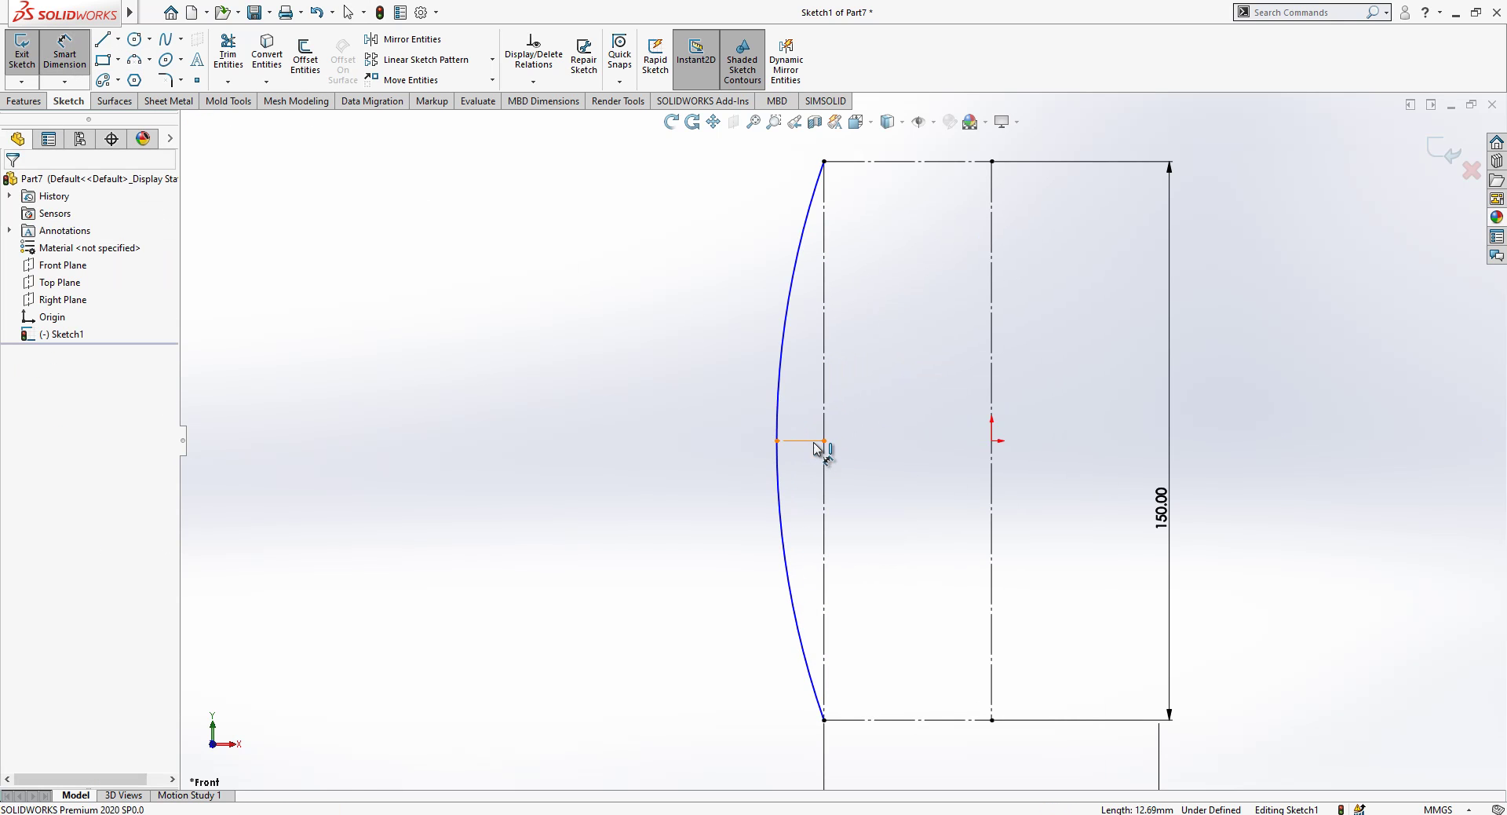
{"action": "left_click", "coordinate": [913, 494]}
{"action": "type", "text": "15"}
{"action": "key", "text": "Return"}
{"action": "left_click", "coordinate": [849, 583]}
{"action": "scroll", "coordinate": [867, 554], "scroll_direction": "up", "scroll_amount": 4}
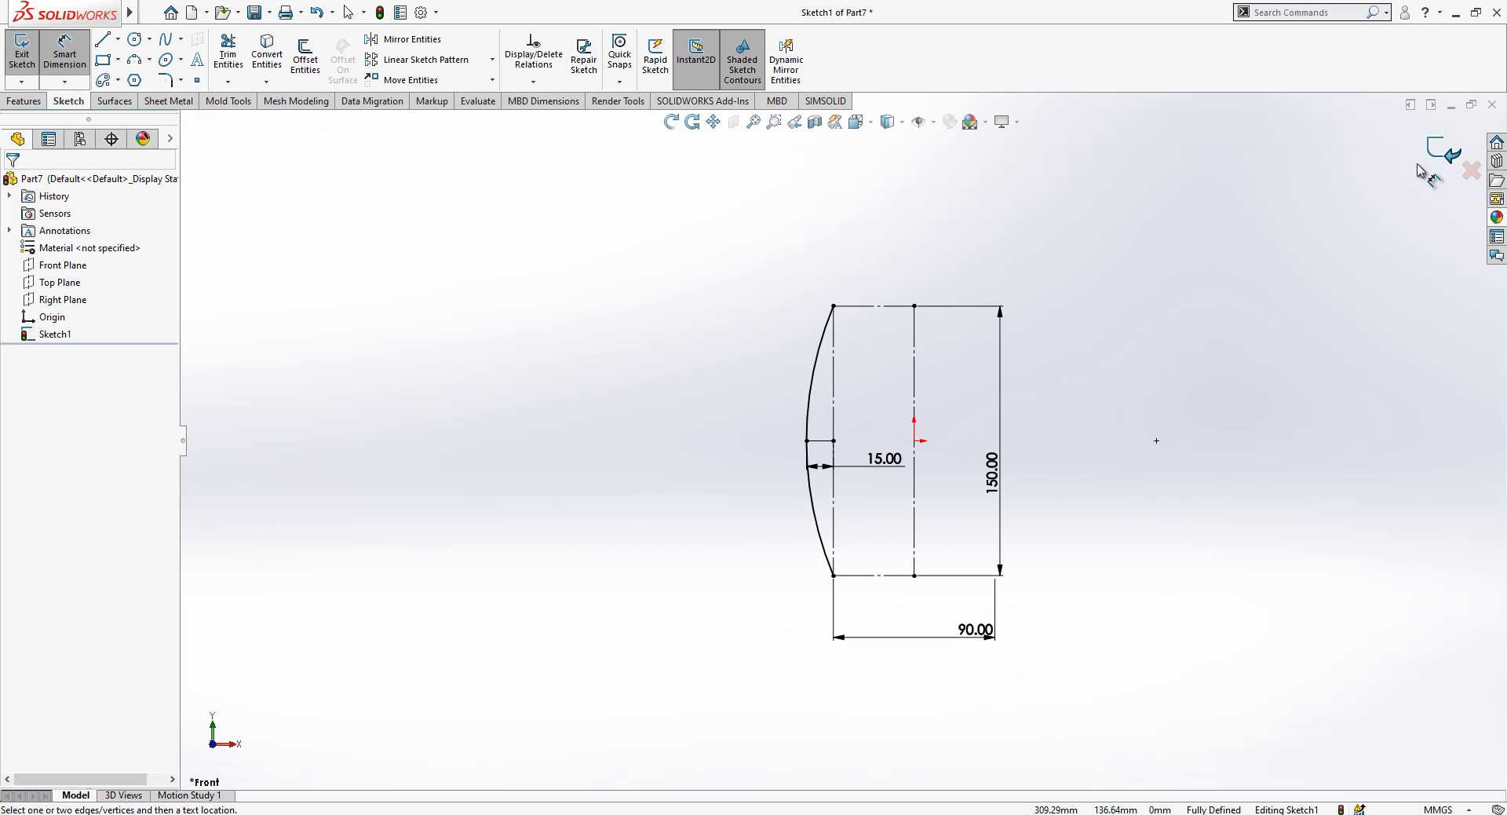
{"action": "scroll", "coordinate": [1076, 435], "scroll_direction": "down", "scroll_amount": 1}
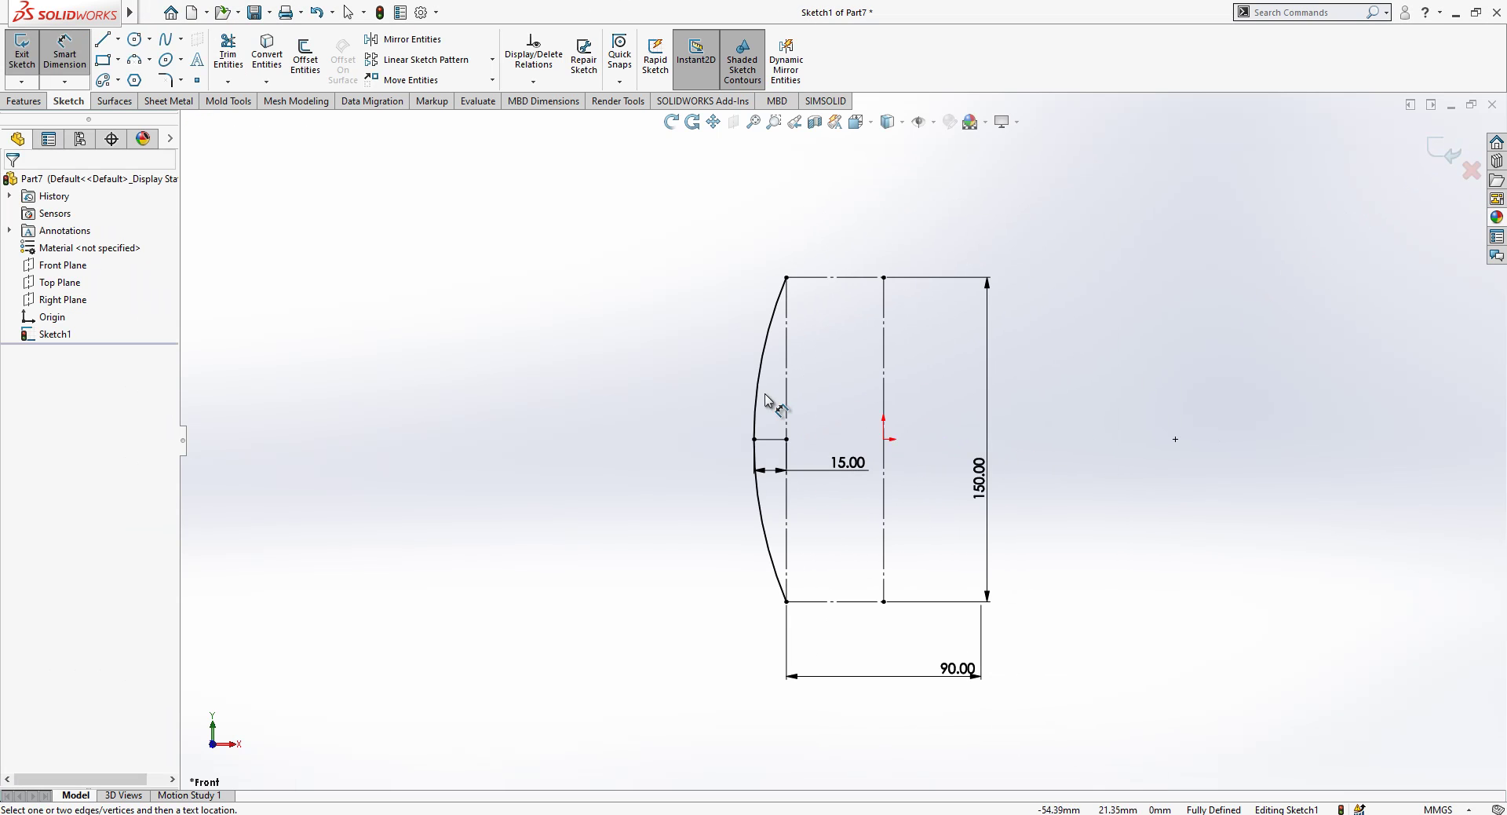
- Split the side arc at its midpoint with Split Entities, accepting the relation loss
{"action": "key", "text": "Escape"}
{"action": "right_click", "coordinate": [758, 399]}
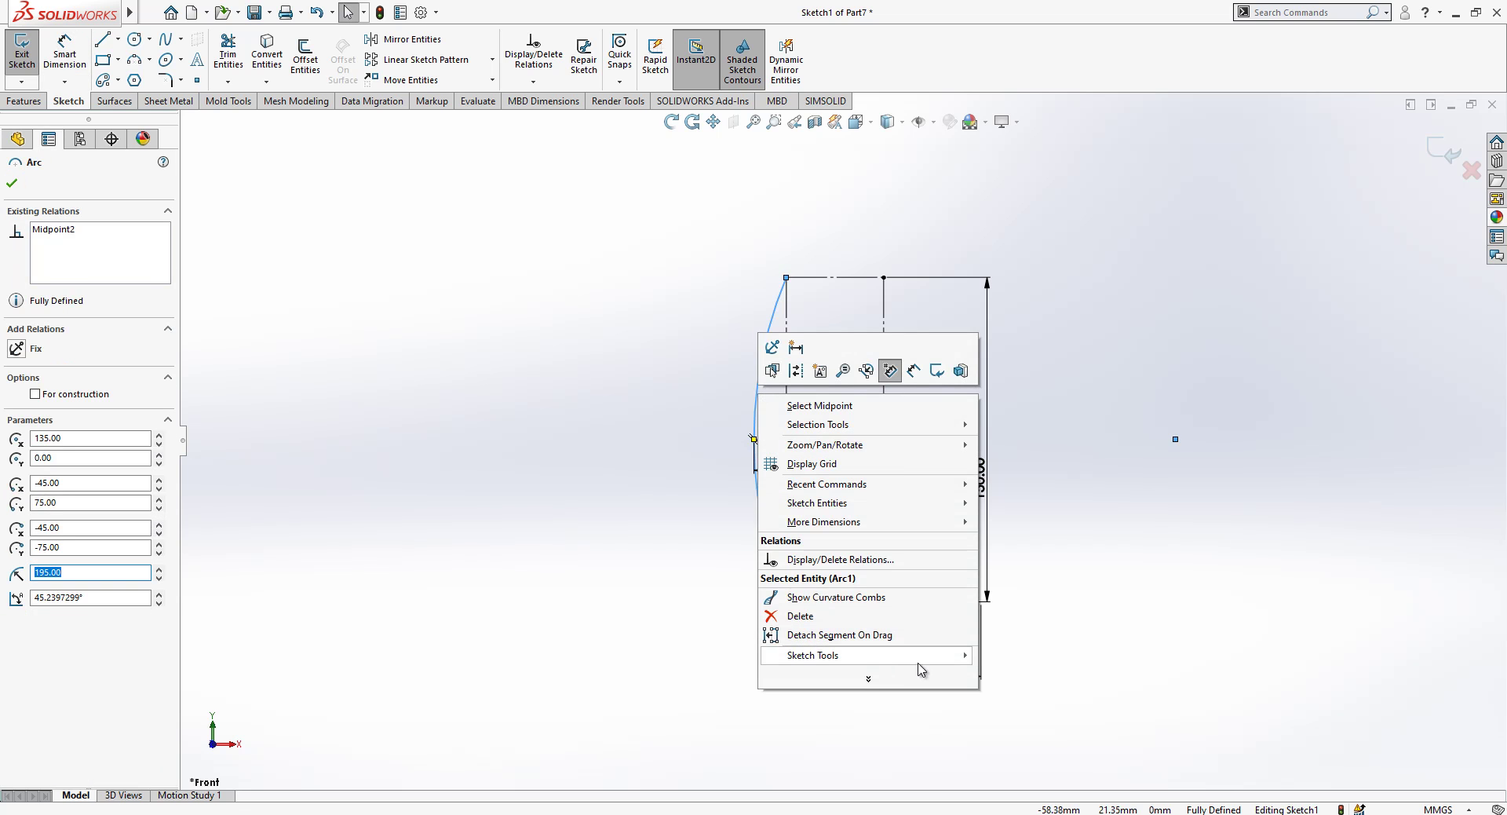
{"action": "mouse_move", "coordinate": [929, 665]}
{"action": "left_click", "coordinate": [745, 408]}
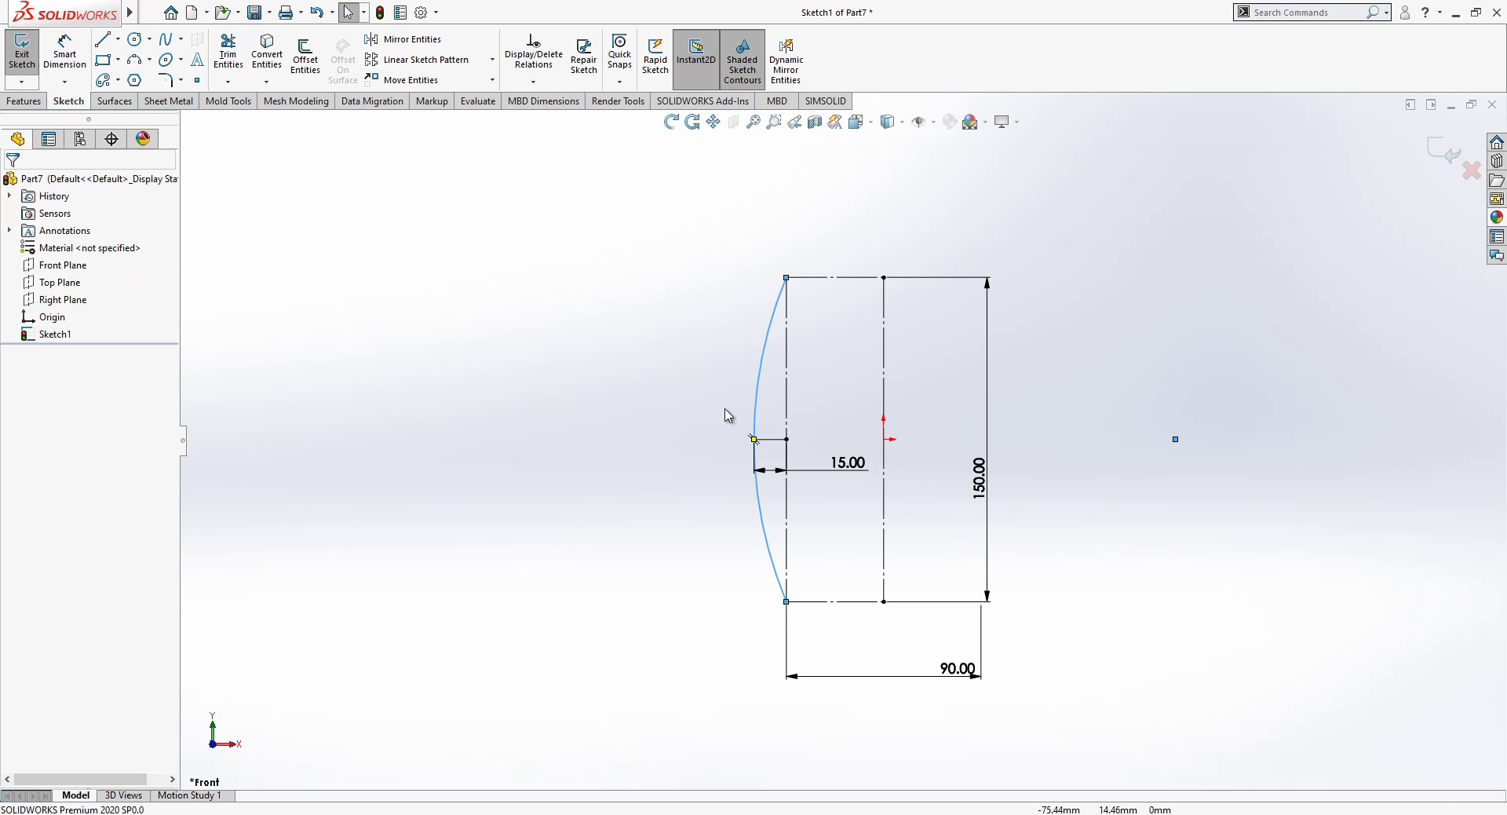
{"action": "left_click", "coordinate": [760, 402]}
{"action": "right_click", "coordinate": [760, 402]}
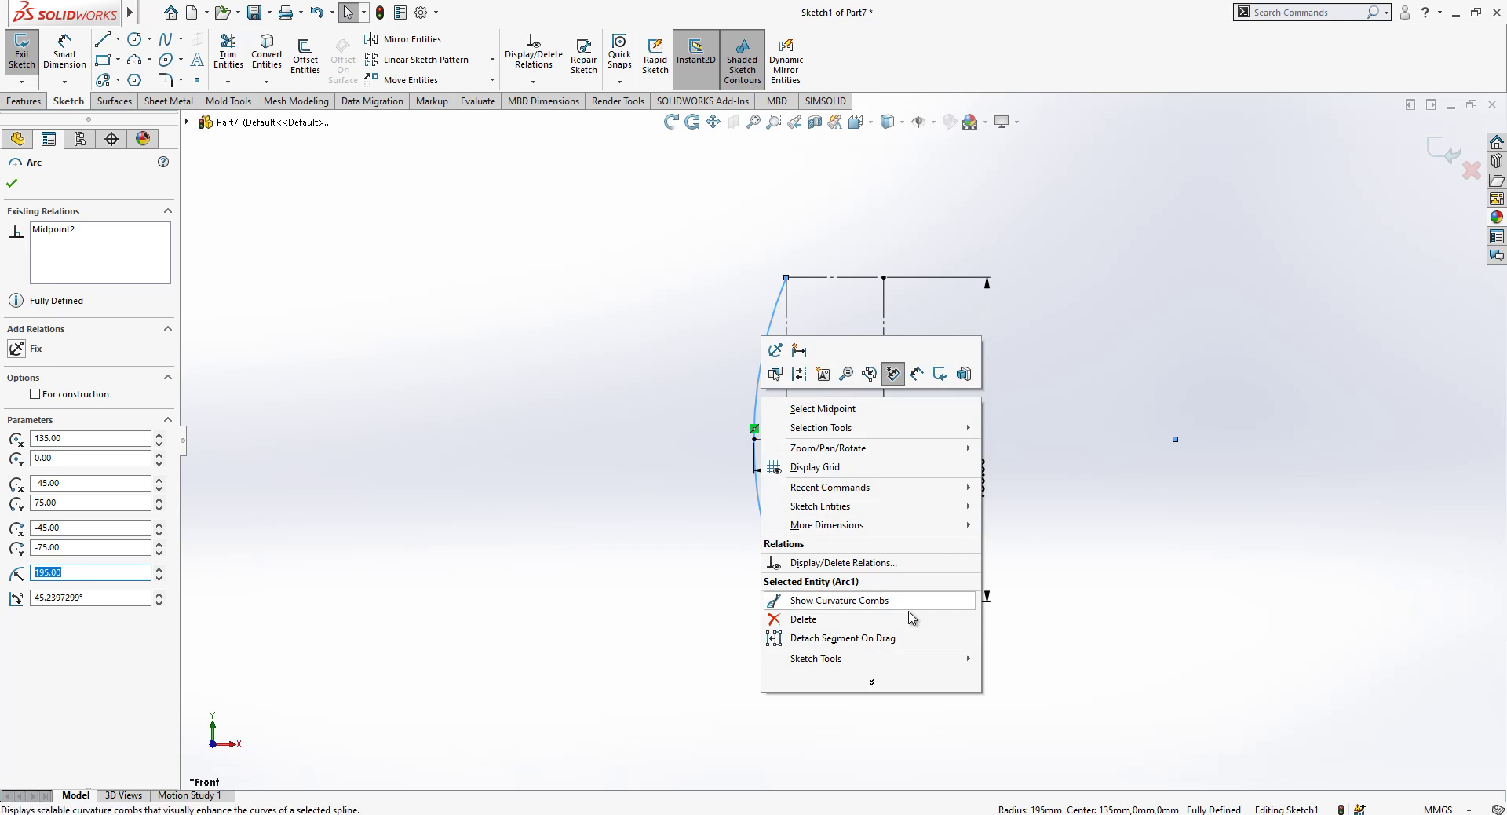
{"action": "mouse_move", "coordinate": [905, 668]}
{"action": "left_click", "coordinate": [1012, 652]}
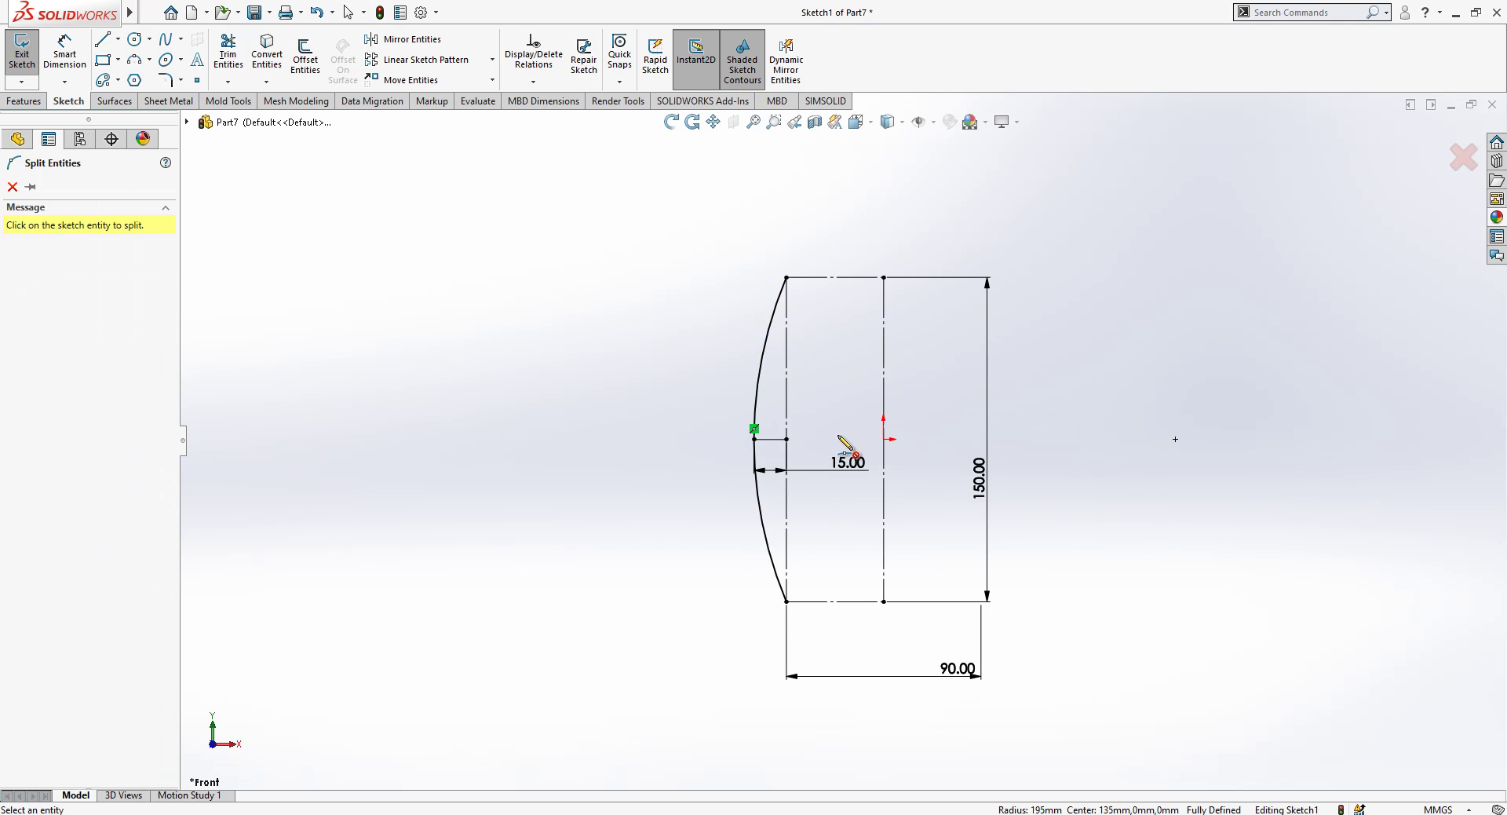
{"action": "left_click", "coordinate": [756, 415]}
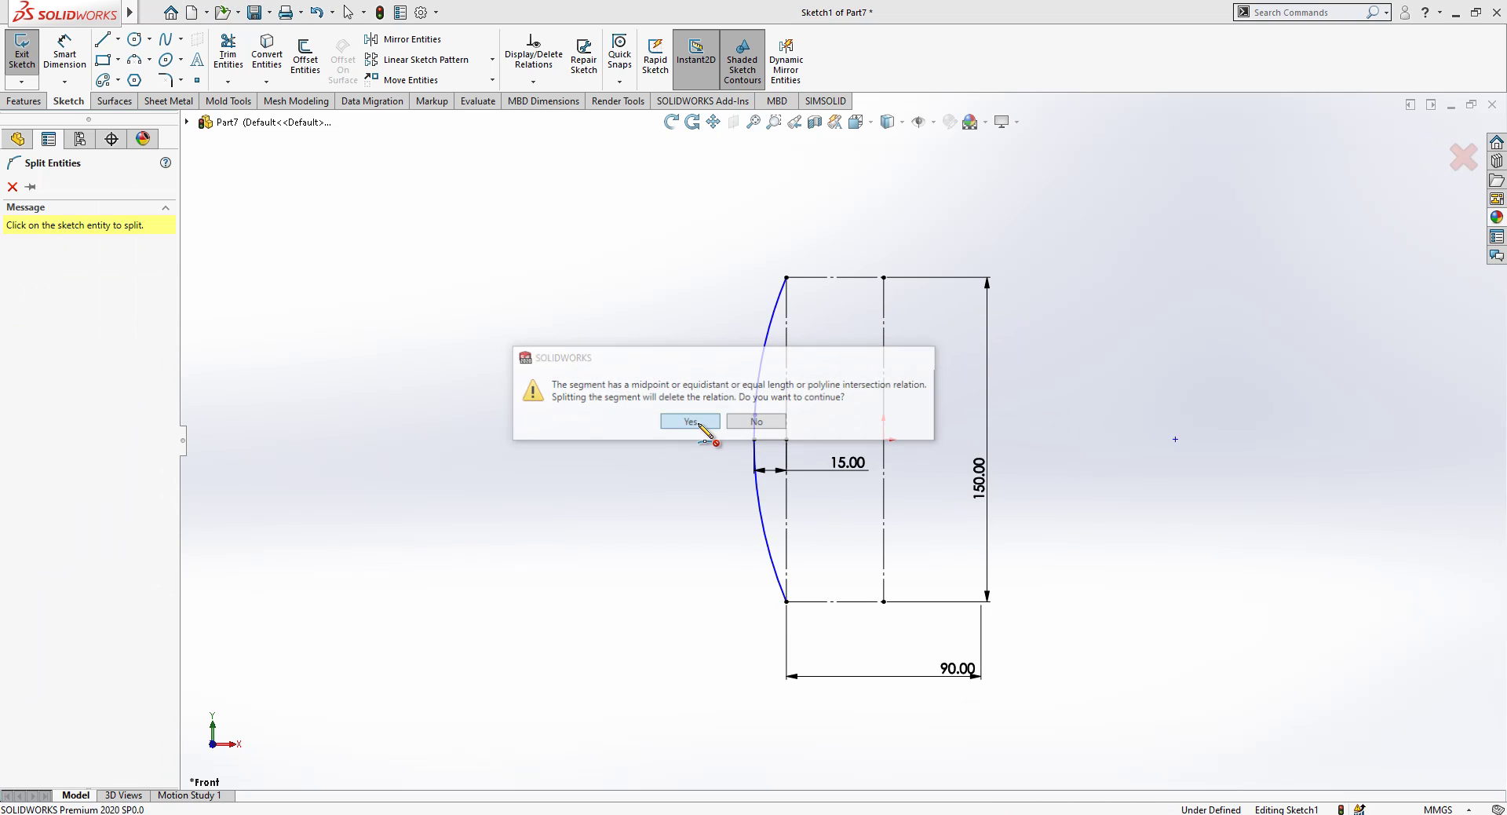
{"action": "left_click", "coordinate": [686, 422]}
{"action": "key", "text": "Escape"}
- Make the upper arc half construction geometry and exit Sketch1
{"action": "left_click", "coordinate": [753, 439]}
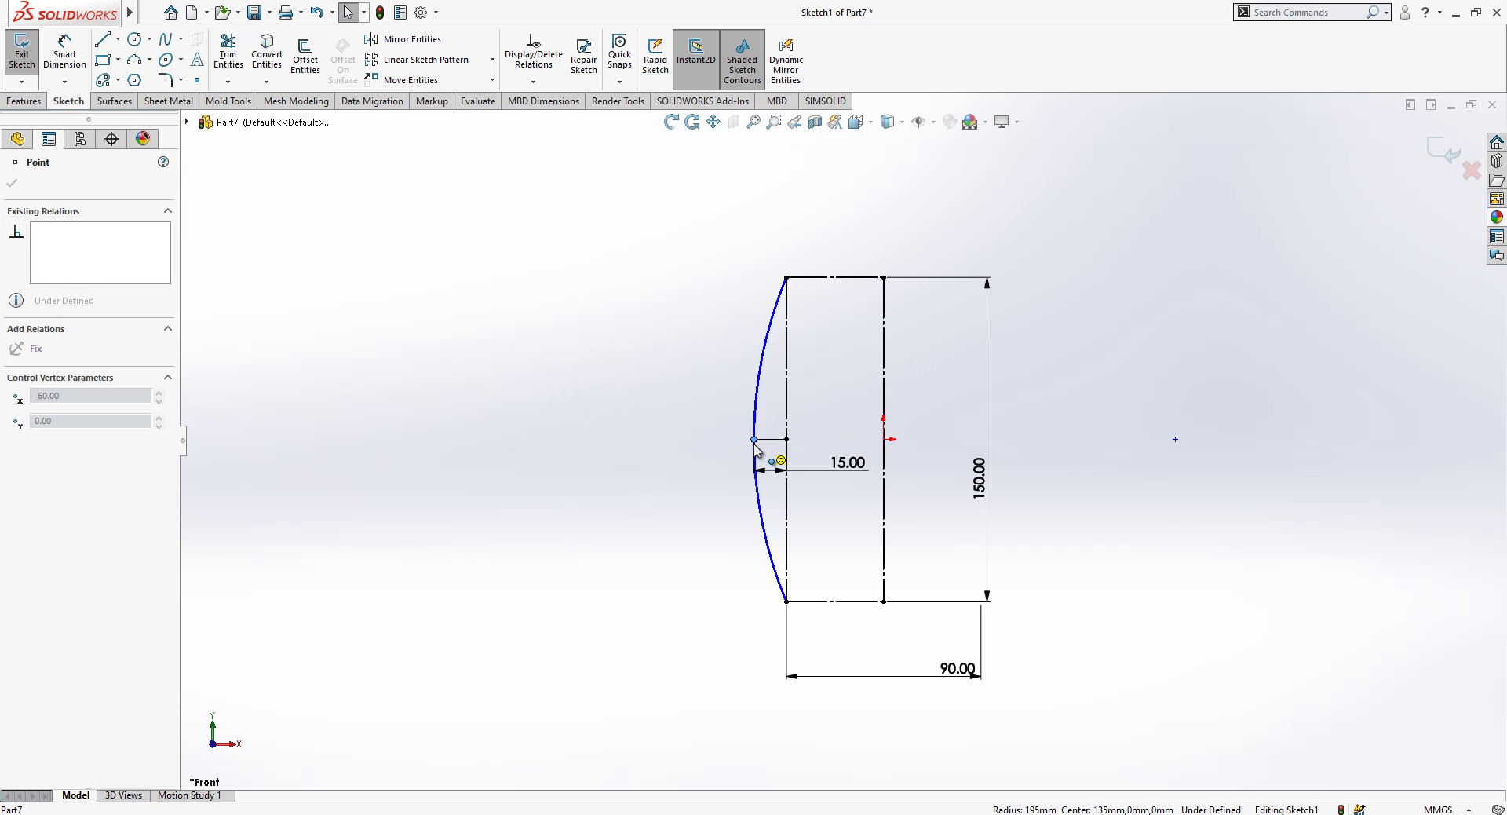
{"action": "key", "text": "Escape"}
{"action": "left_click", "coordinate": [758, 420]}
{"action": "left_click", "coordinate": [828, 363]}
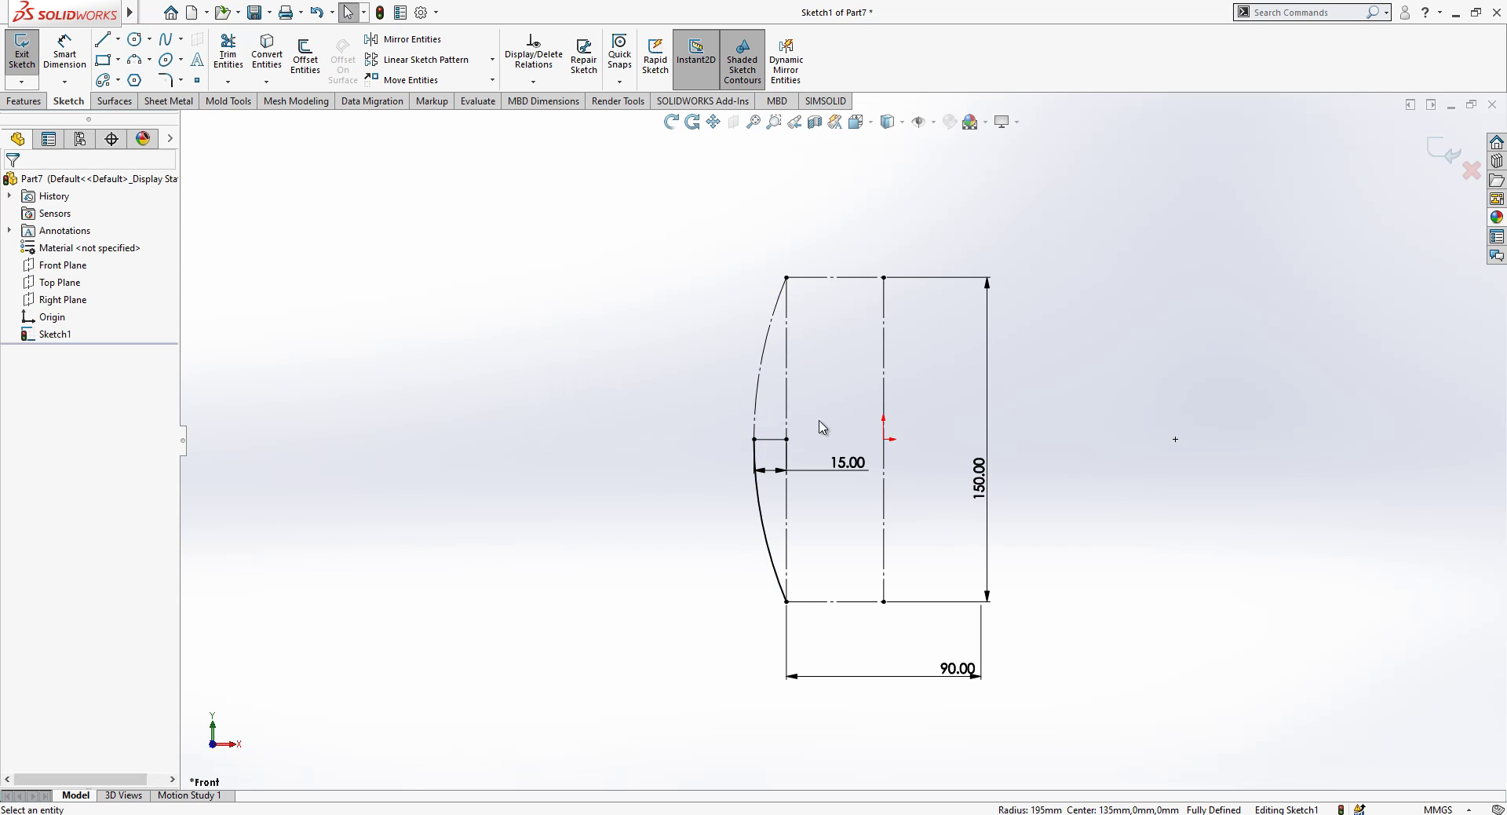
{"action": "scroll", "coordinate": [779, 445], "scroll_direction": "down", "scroll_amount": 2}
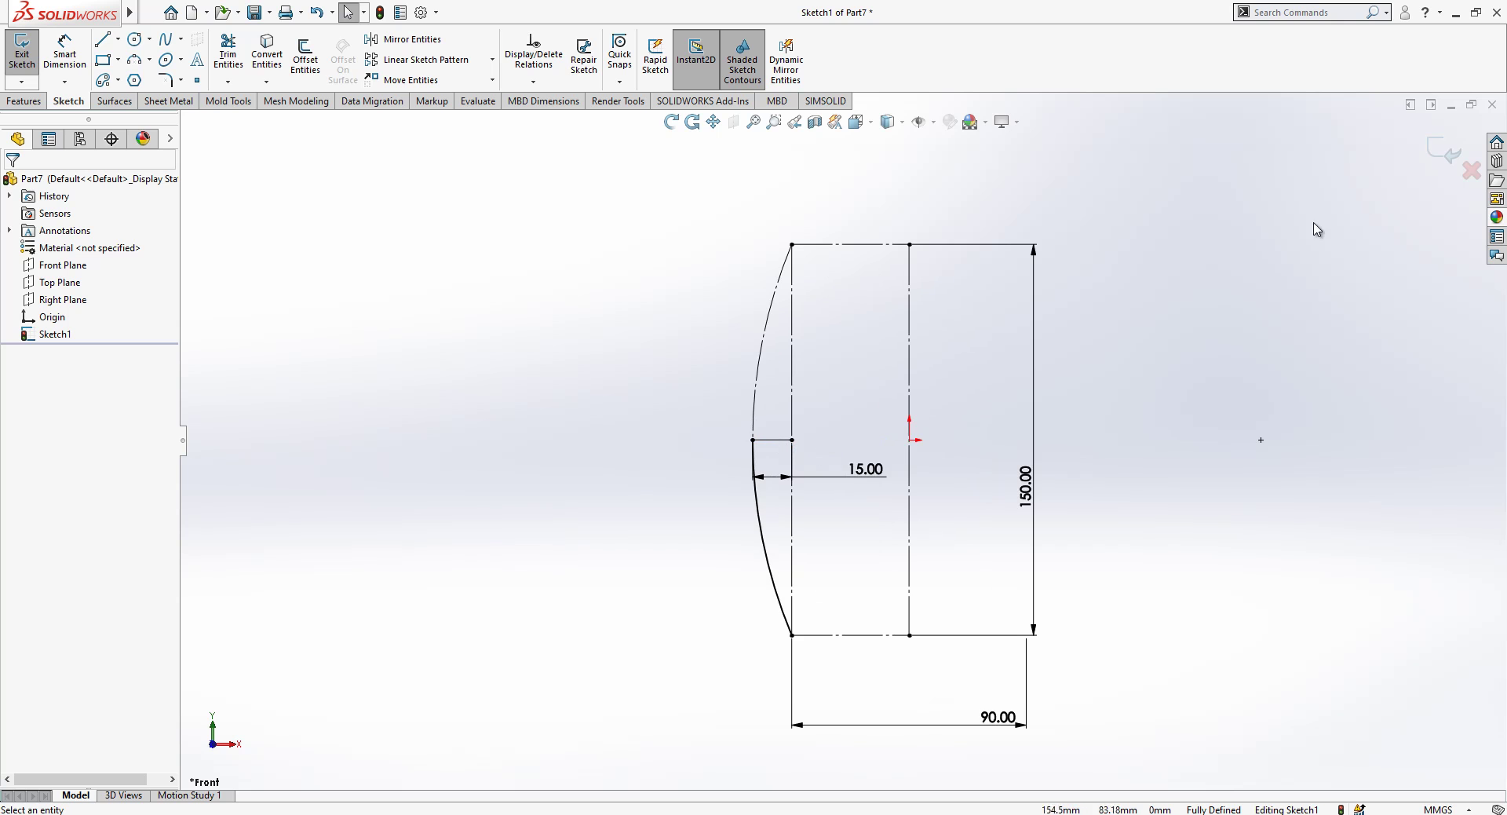
{"action": "left_click", "coordinate": [1447, 149]}
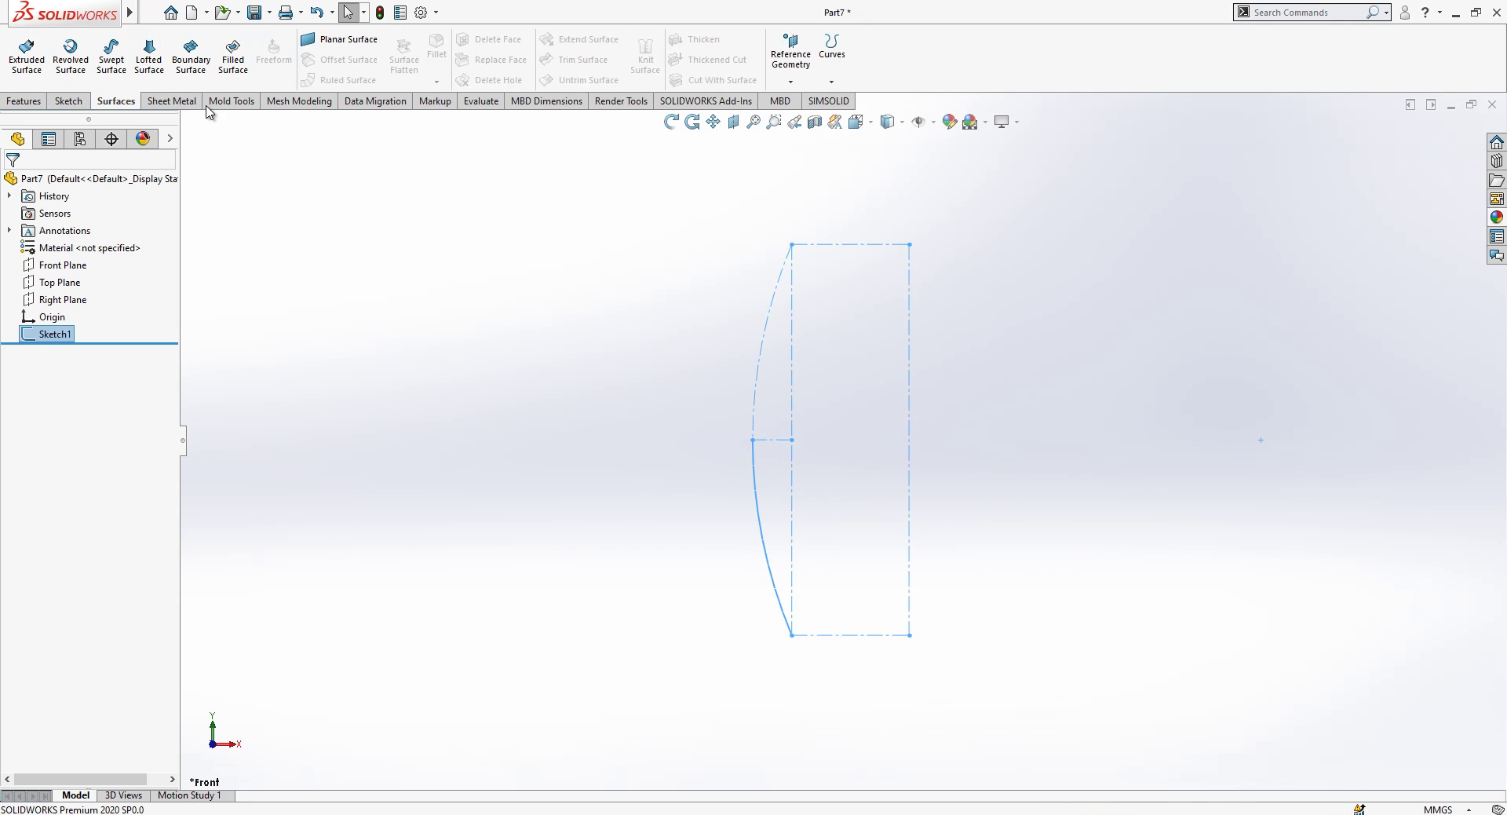
- Revolve the lower arc 10° Mid Plane about the centerline into a Revolved Surface strip
{"action": "left_click", "coordinate": [71, 54]}
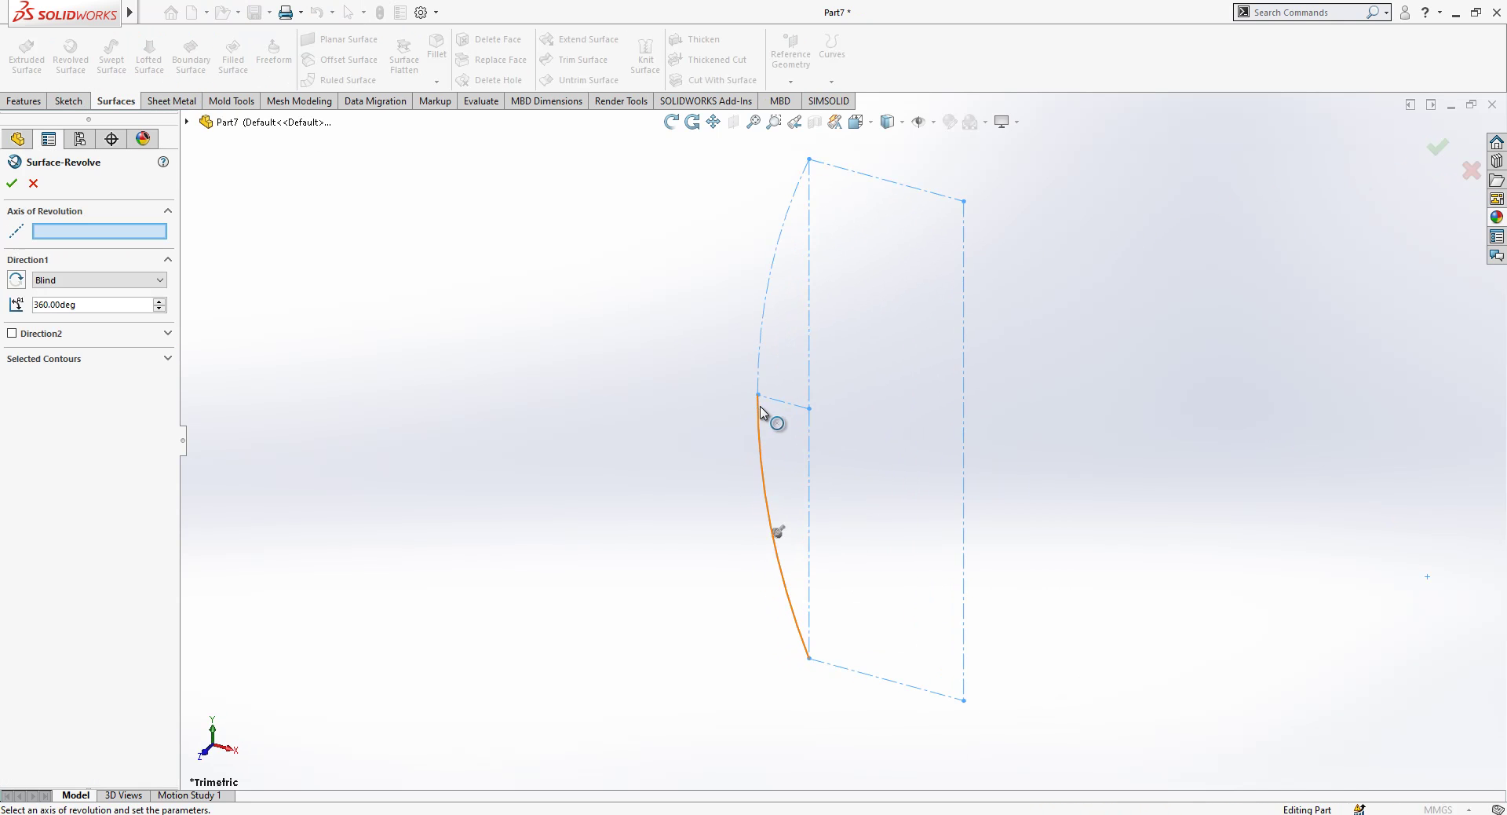
{"action": "left_click", "coordinate": [965, 325]}
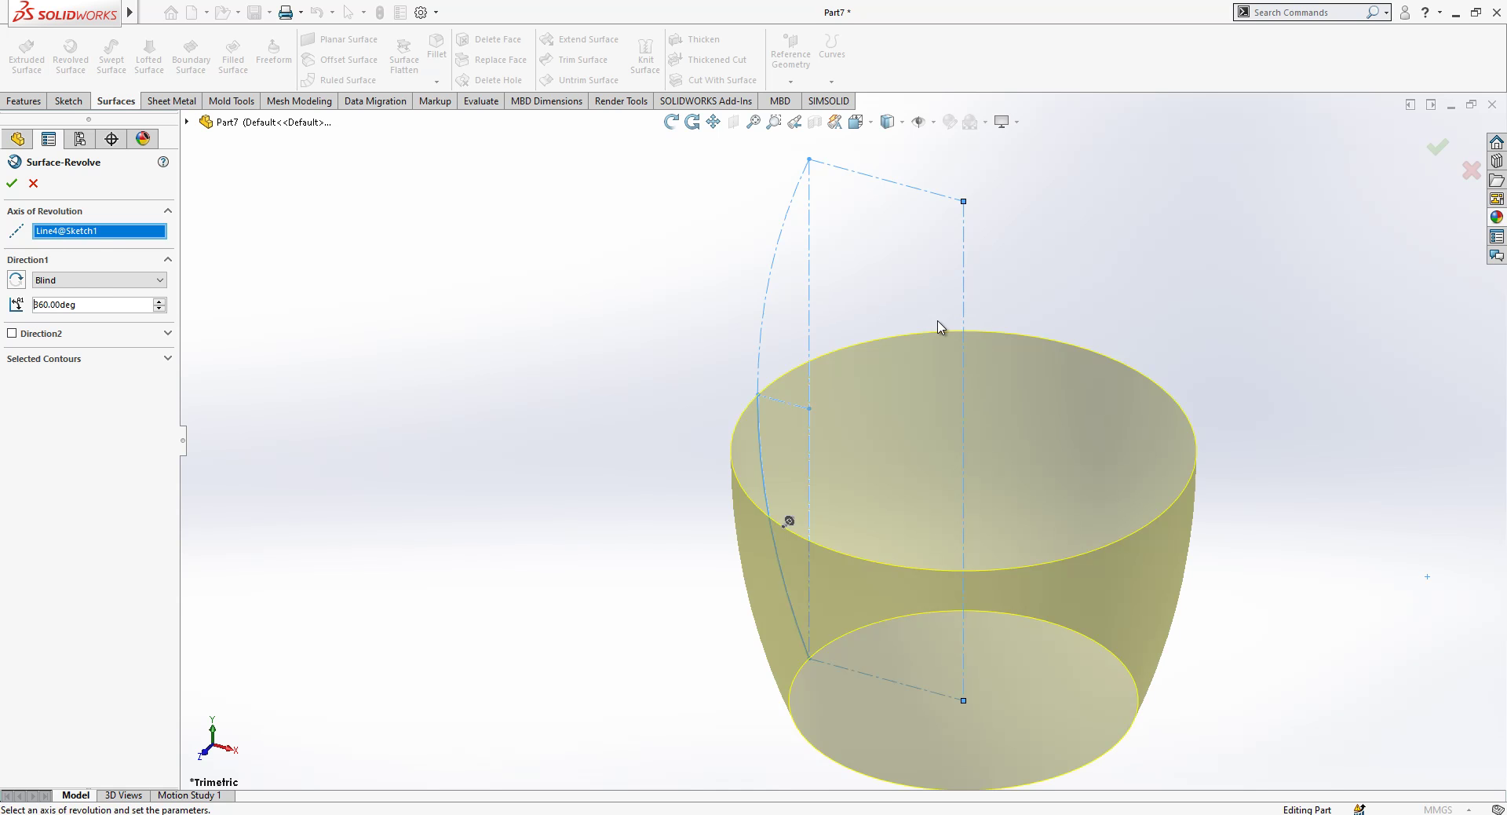
{"action": "left_click", "coordinate": [85, 304]}
{"action": "type", "text": "10"}
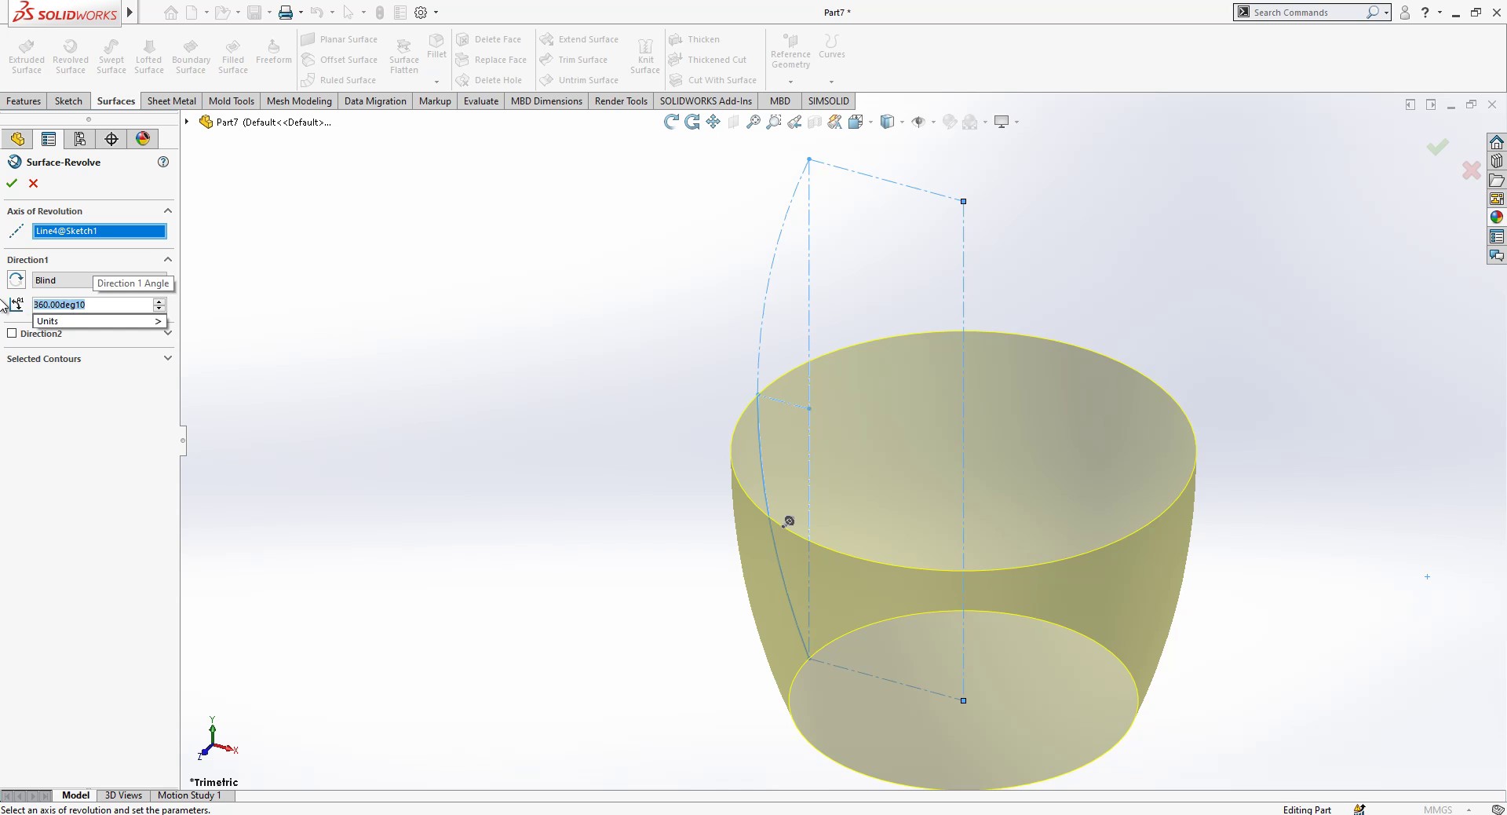
{"action": "key", "text": "Return"}
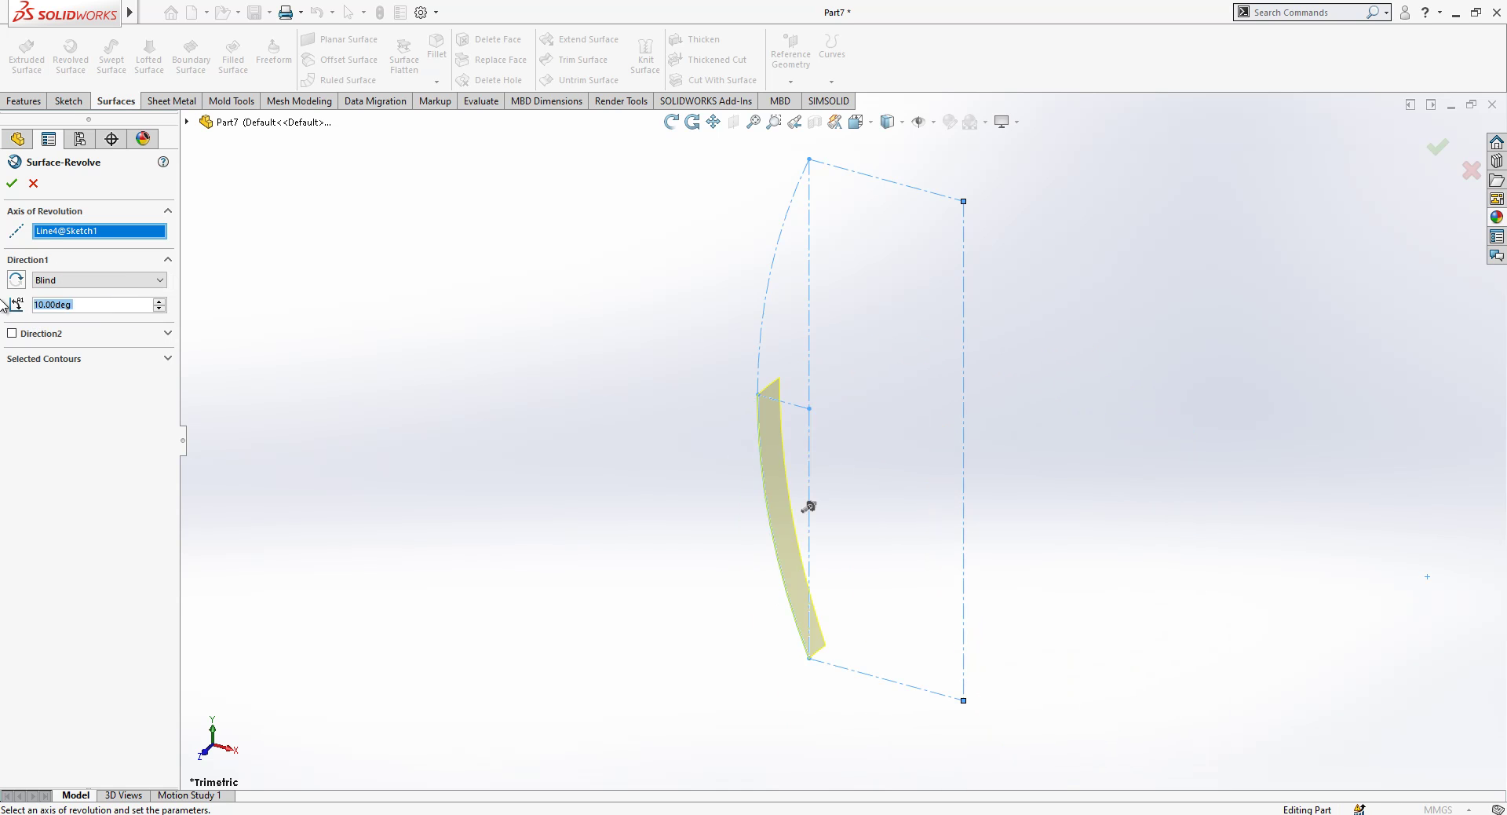
{"action": "left_click", "coordinate": [94, 281]}
{"action": "left_click", "coordinate": [118, 336]}
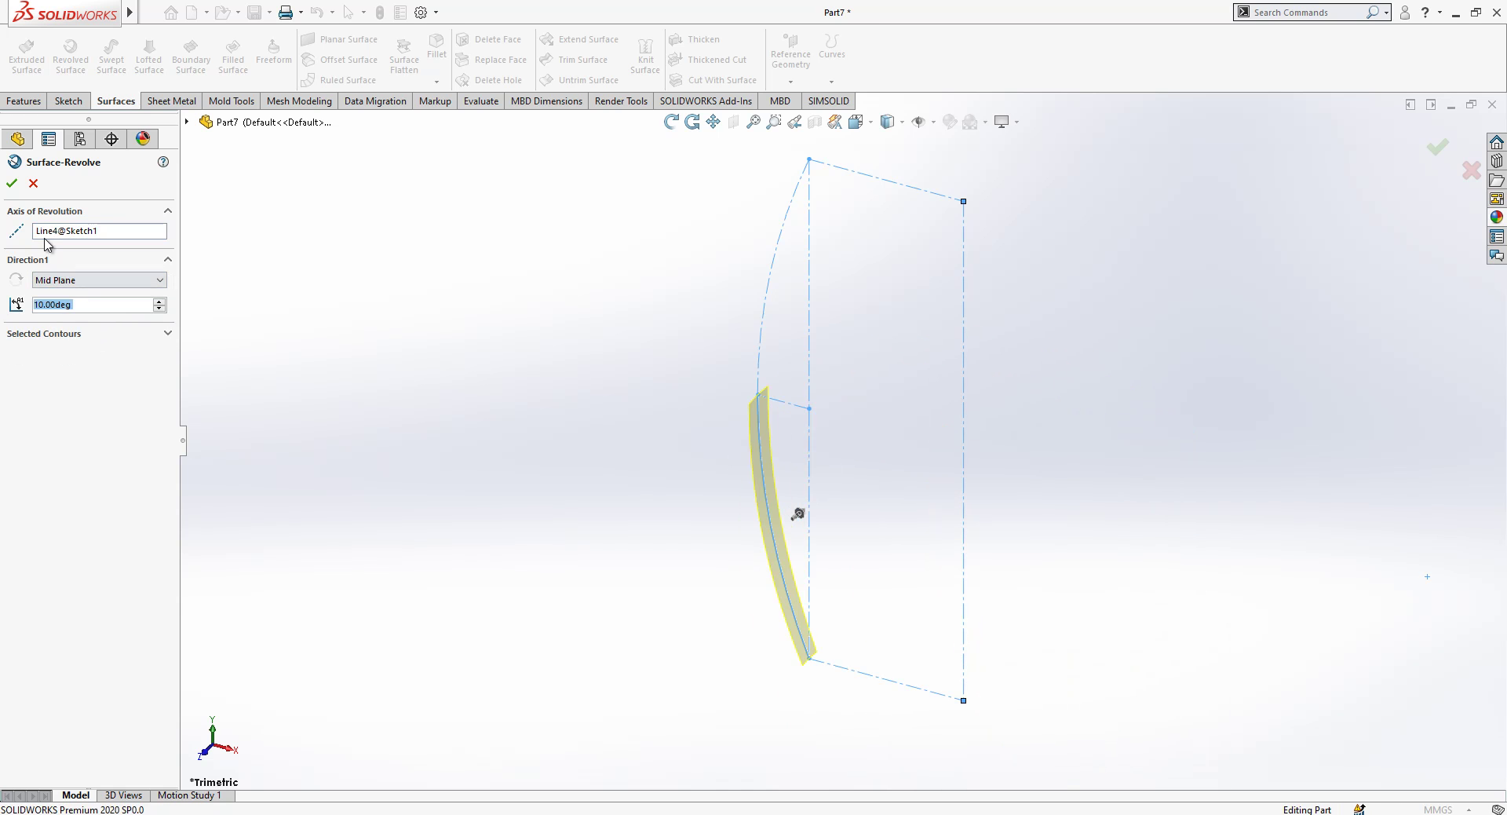
{"action": "left_click", "coordinate": [598, 386]}
{"action": "middle_click_drag", "start_coordinate": [594, 407], "coordinate": [815, 353]}
{"action": "scroll", "coordinate": [815, 353], "scroll_direction": "up", "scroll_amount": 1}
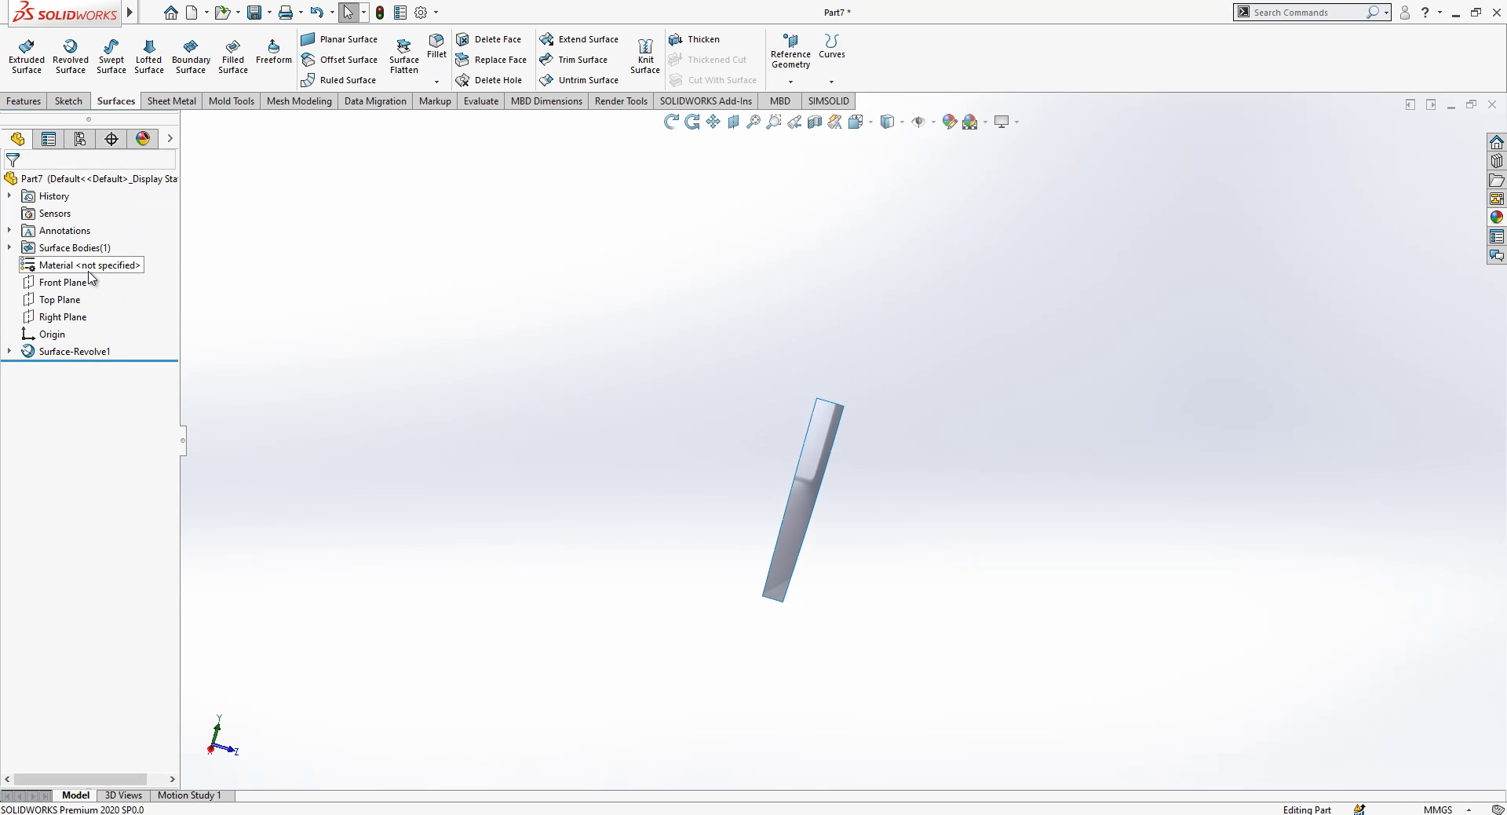
- View the Right Plane normal-to and start a new sketch on it
{"action": "left_click", "coordinate": [72, 312]}
{"action": "middle_click_drag", "start_coordinate": [659, 451], "coordinate": [675, 551]}
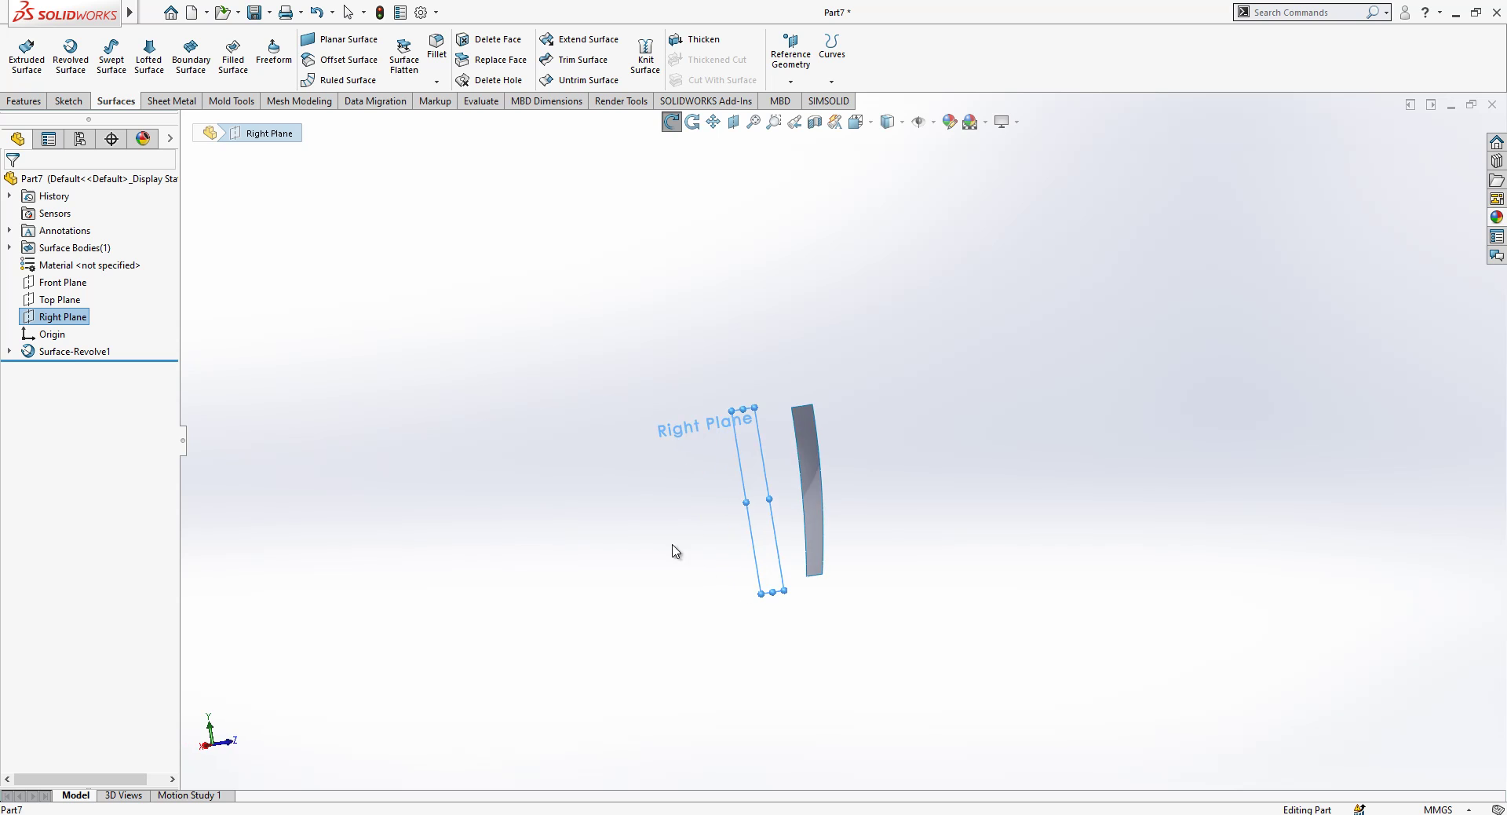
{"action": "right_click", "coordinate": [80, 318]}
{"action": "left_click", "coordinate": [177, 295]}
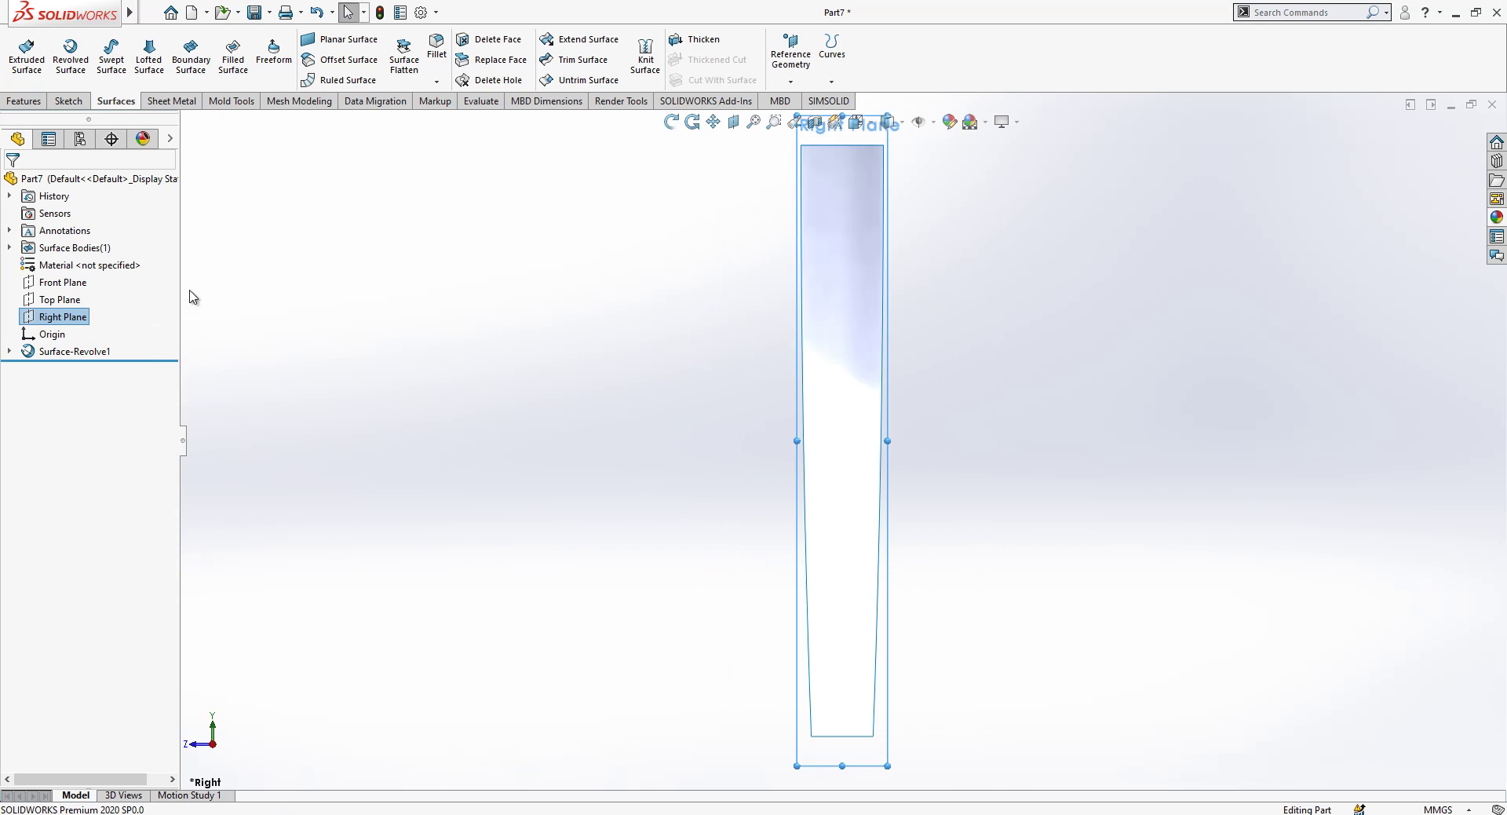
{"action": "right_click", "coordinate": [80, 317]}
{"action": "left_click", "coordinate": [171, 295]}
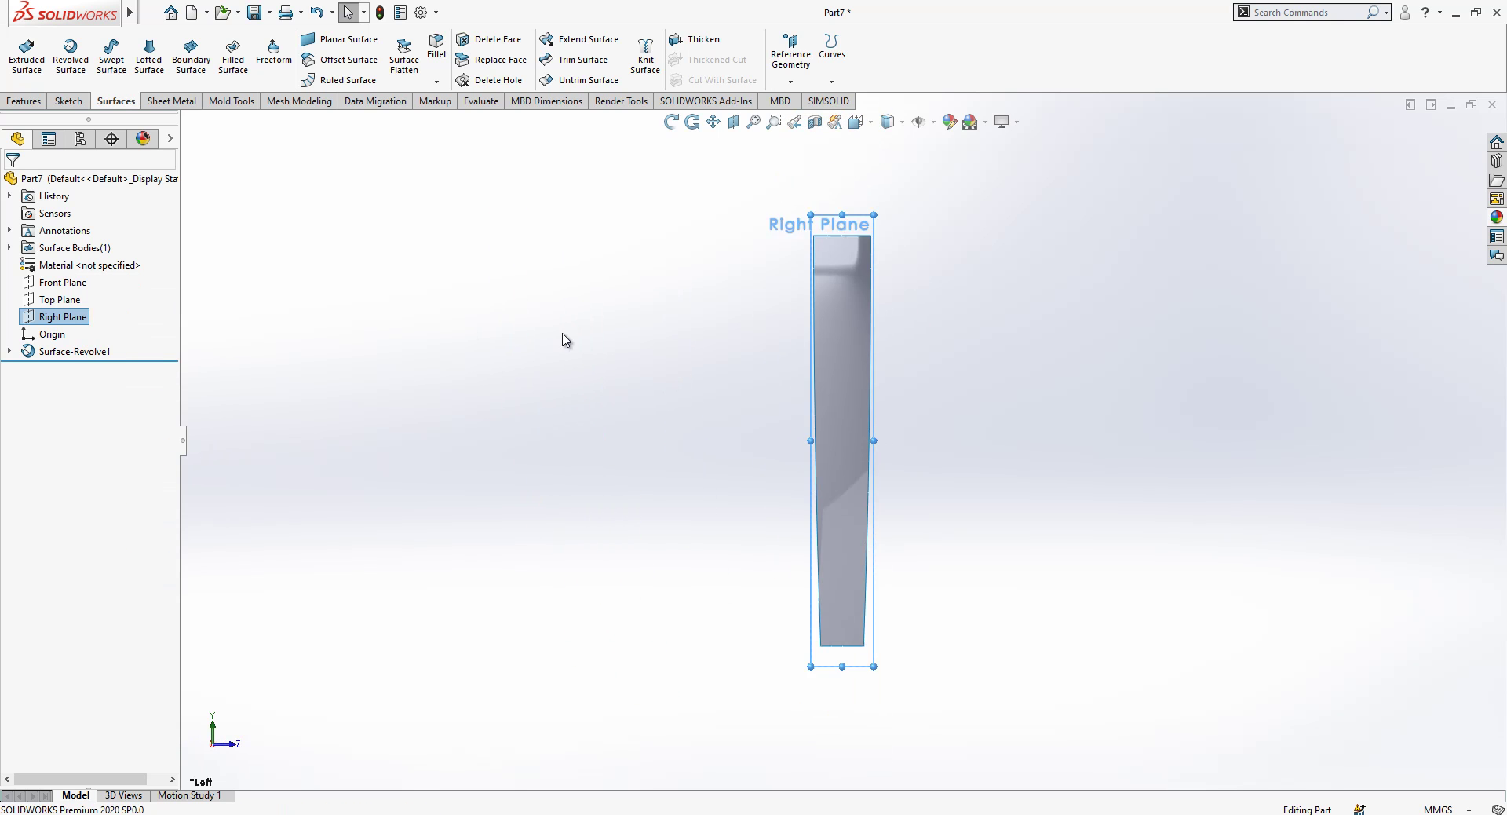
{"action": "right_click", "coordinate": [80, 322]}
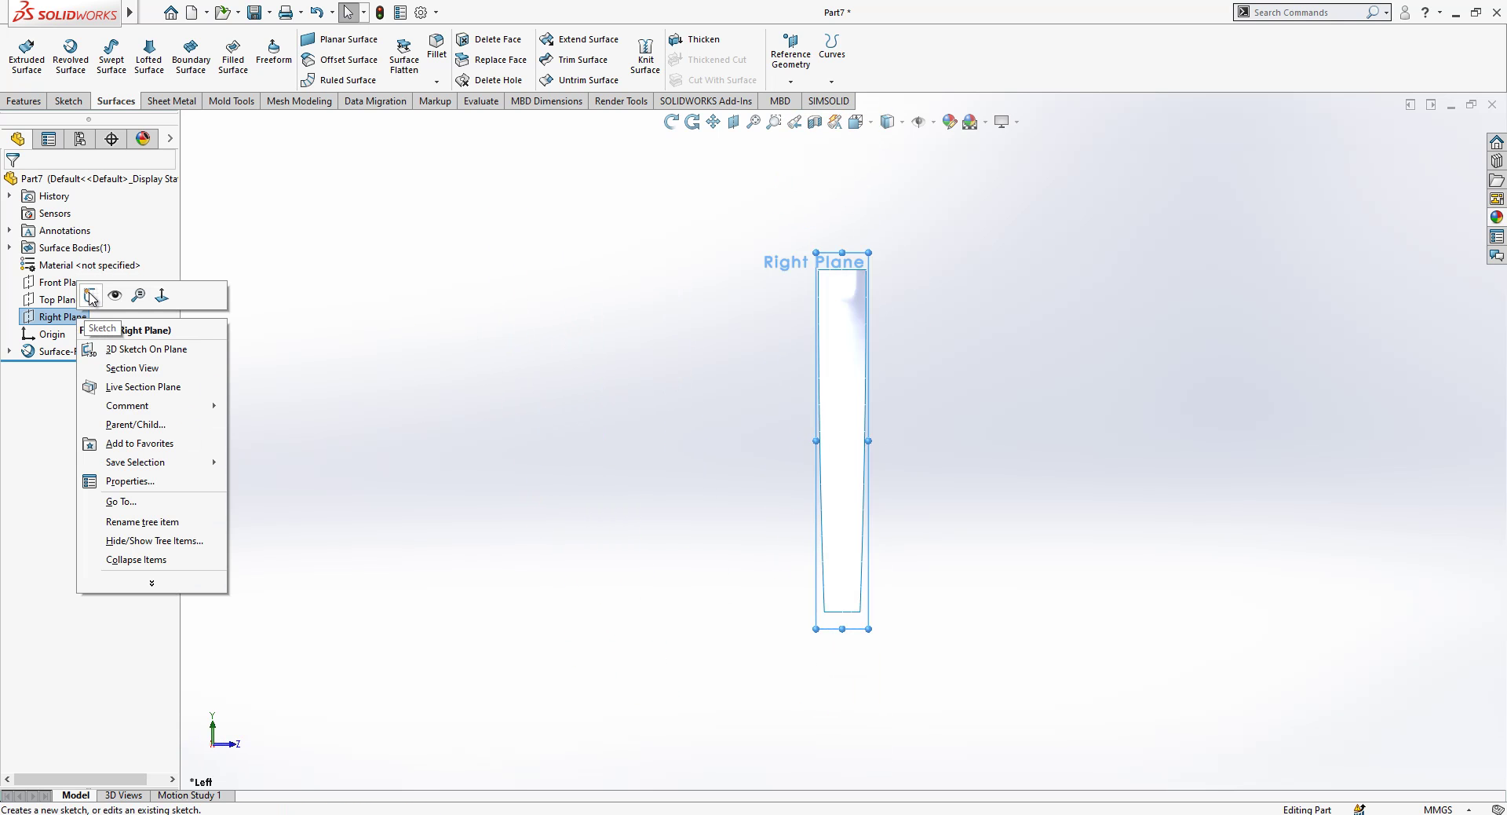
{"action": "left_click", "coordinate": [90, 296]}
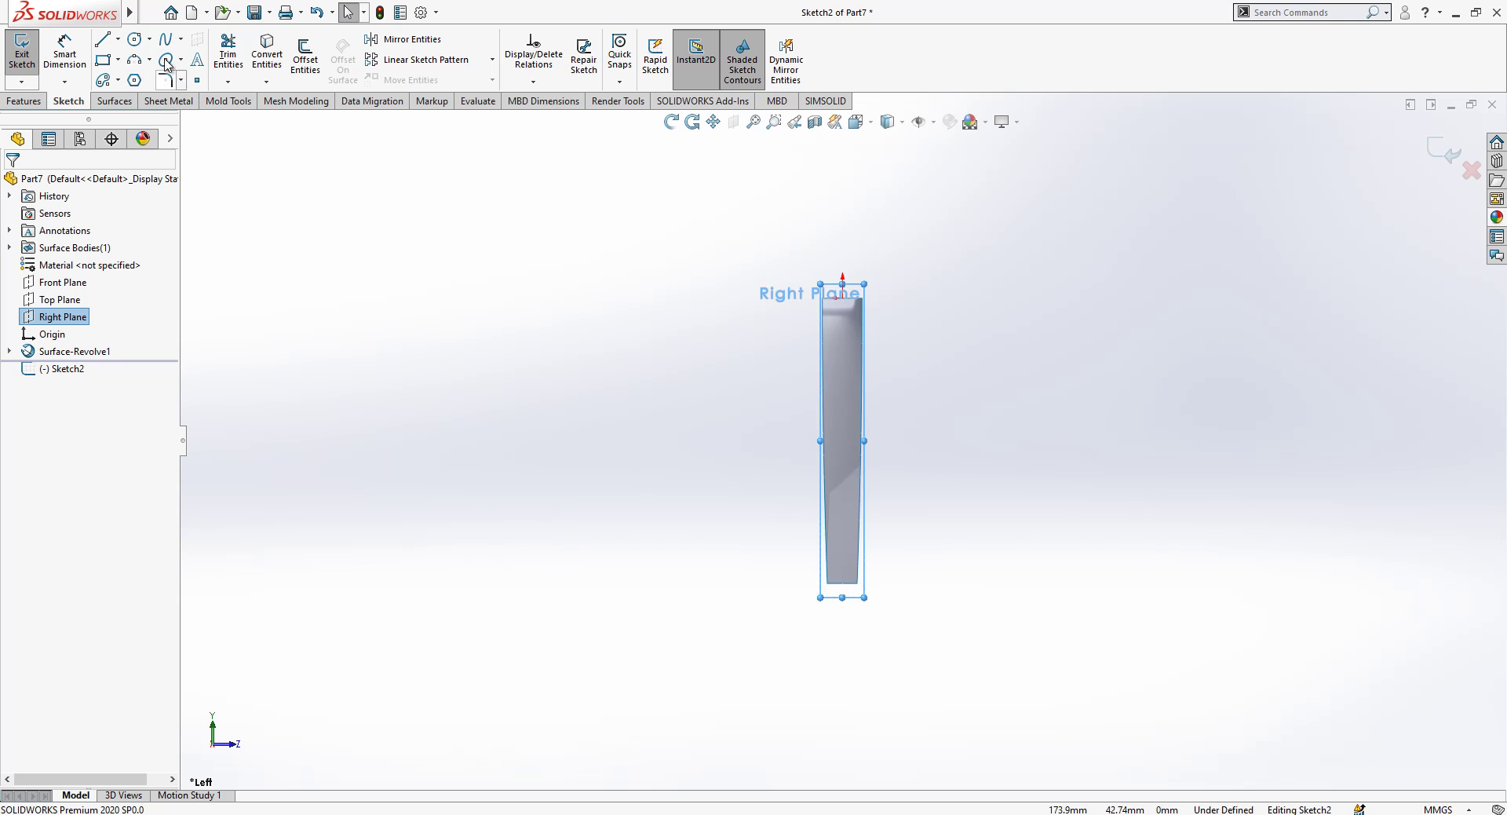
- Draw a horizontal construction line from the origin to the right
{"action": "left_click", "coordinate": [102, 39]}
{"action": "left_click", "coordinate": [843, 298]}
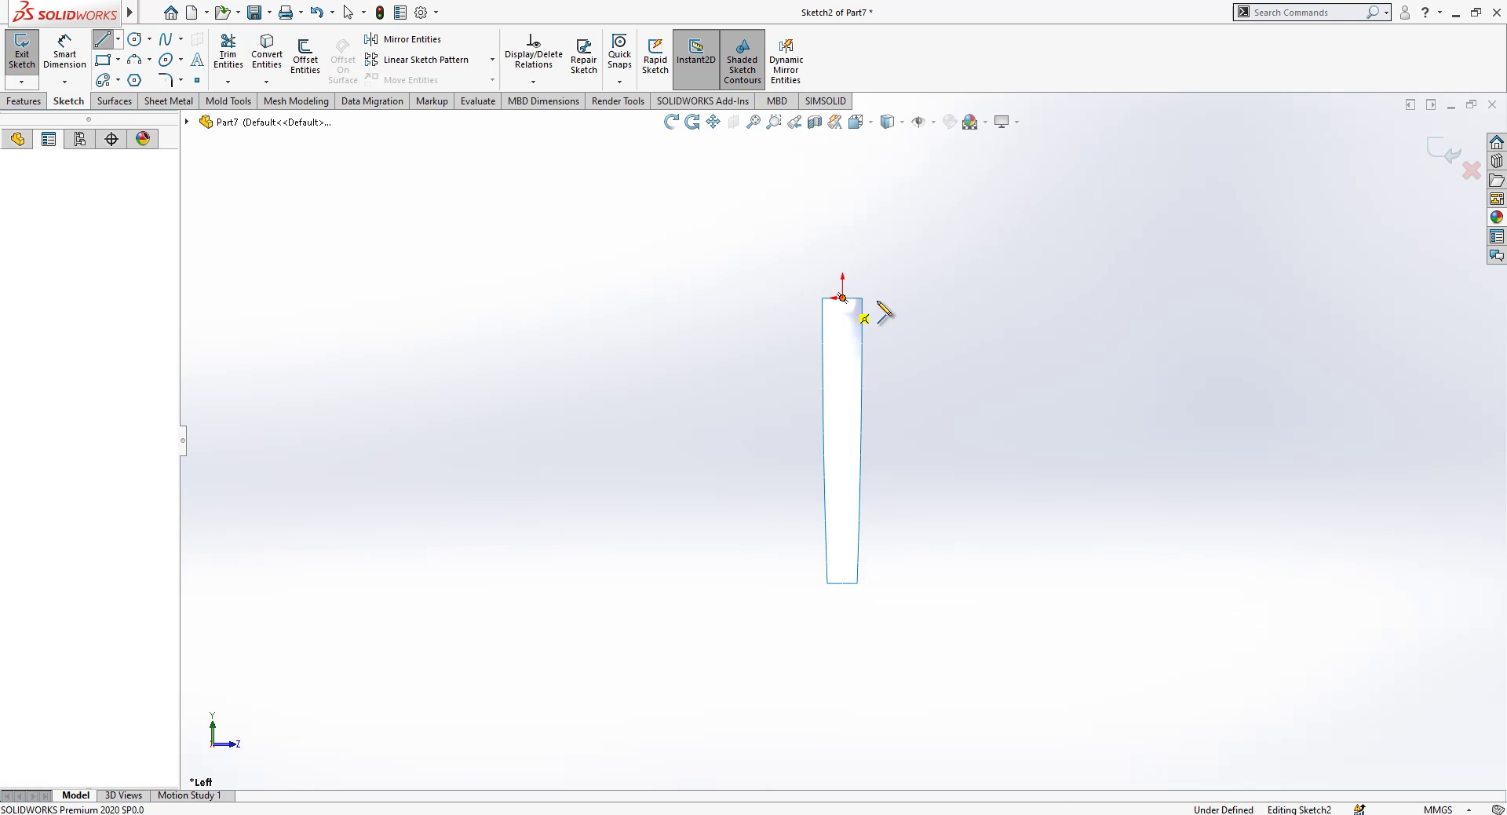
{"action": "left_click", "coordinate": [977, 299]}
{"action": "key", "text": "Escape"}
{"action": "left_click", "coordinate": [961, 299]}
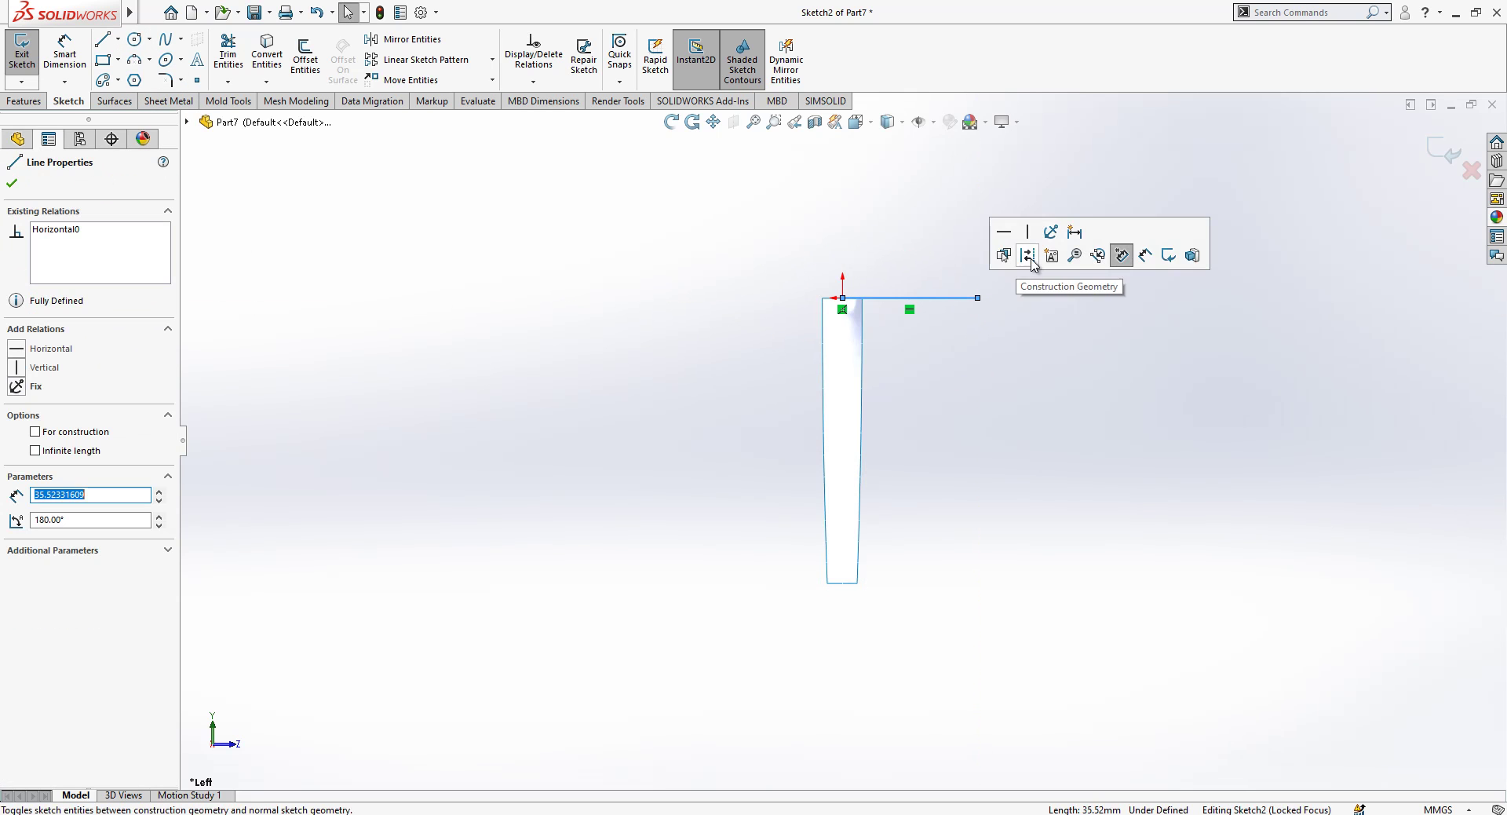
{"action": "left_click", "coordinate": [1027, 261]}
- Dimension the horizontal construction line to 30 mm
{"action": "left_click", "coordinate": [69, 48]}
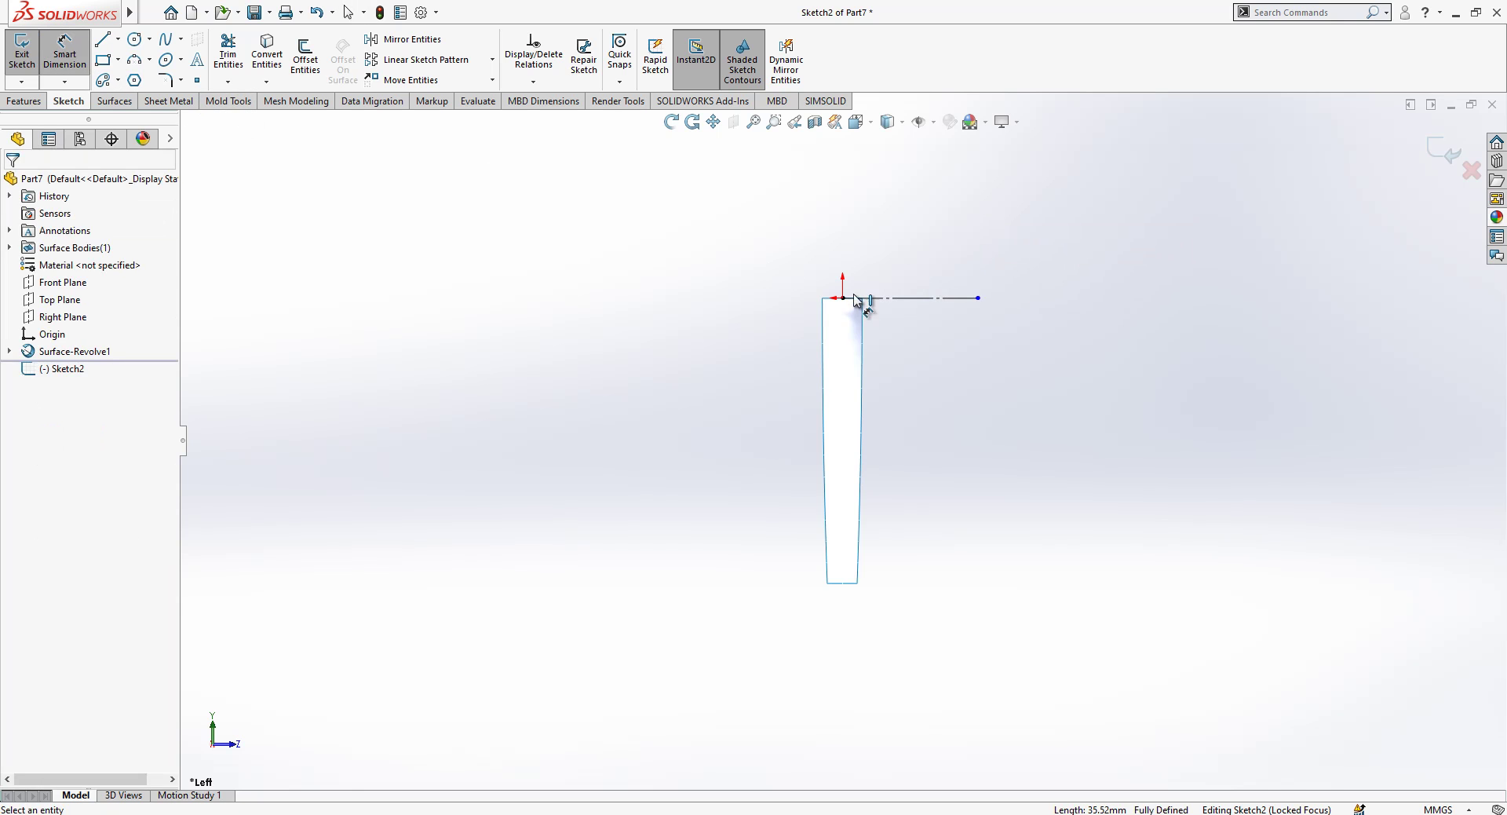
{"action": "left_click", "coordinate": [903, 299]}
{"action": "left_click", "coordinate": [899, 259]}
{"action": "type", "text": "30"}
{"action": "key", "text": "Return"}
{"action": "key", "text": "Escape"}
{"action": "left_click", "coordinate": [167, 41]}
- Draw a spline from the strip's bottom corner to the line's end and bend it into an S-curve
{"action": "left_click", "coordinate": [824, 635]}
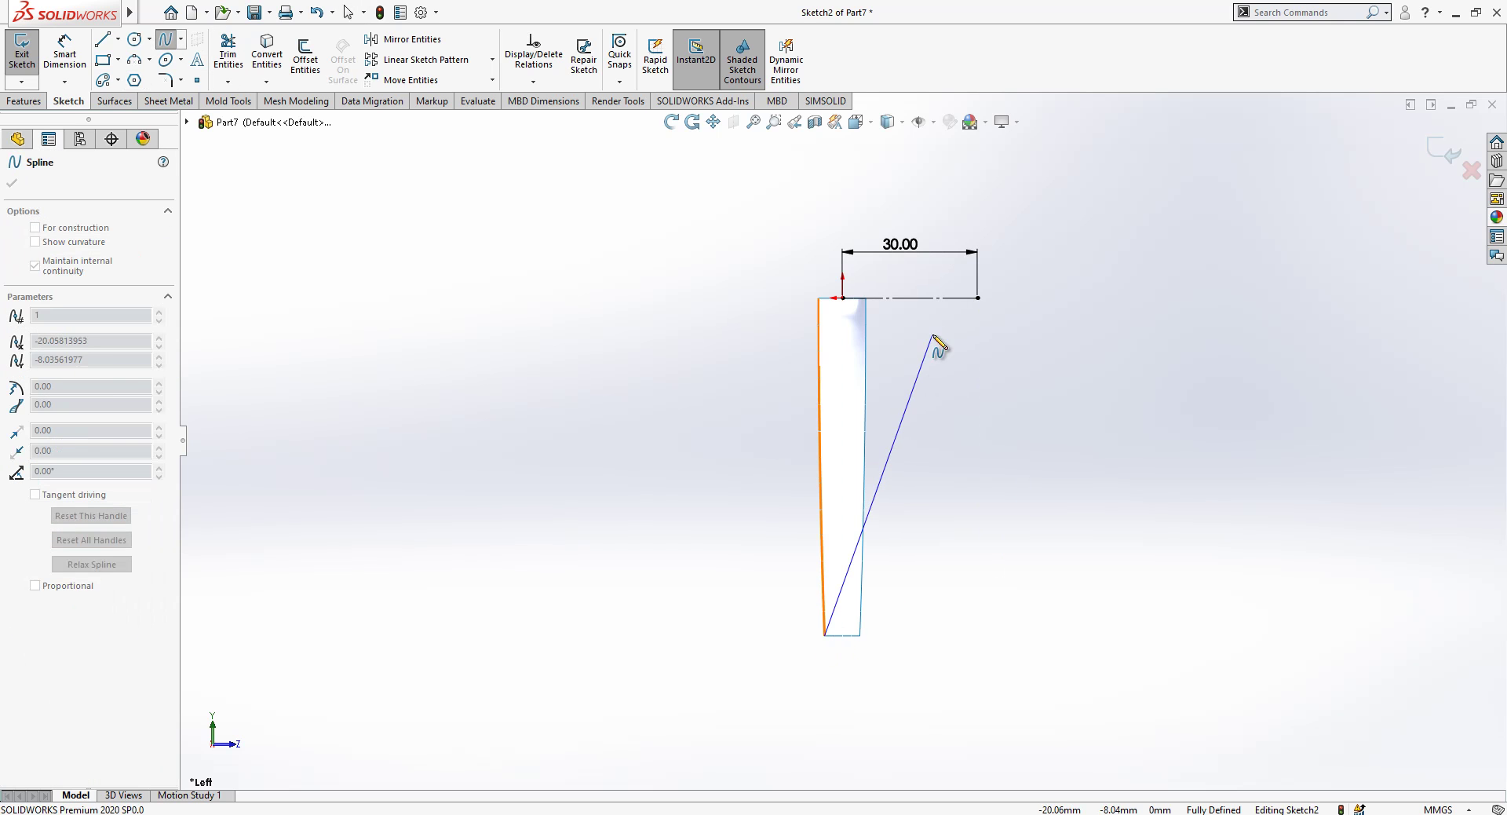
{"action": "left_click", "coordinate": [978, 298]}
{"action": "key", "text": "Escape"}
{"action": "left_click", "coordinate": [903, 469]}
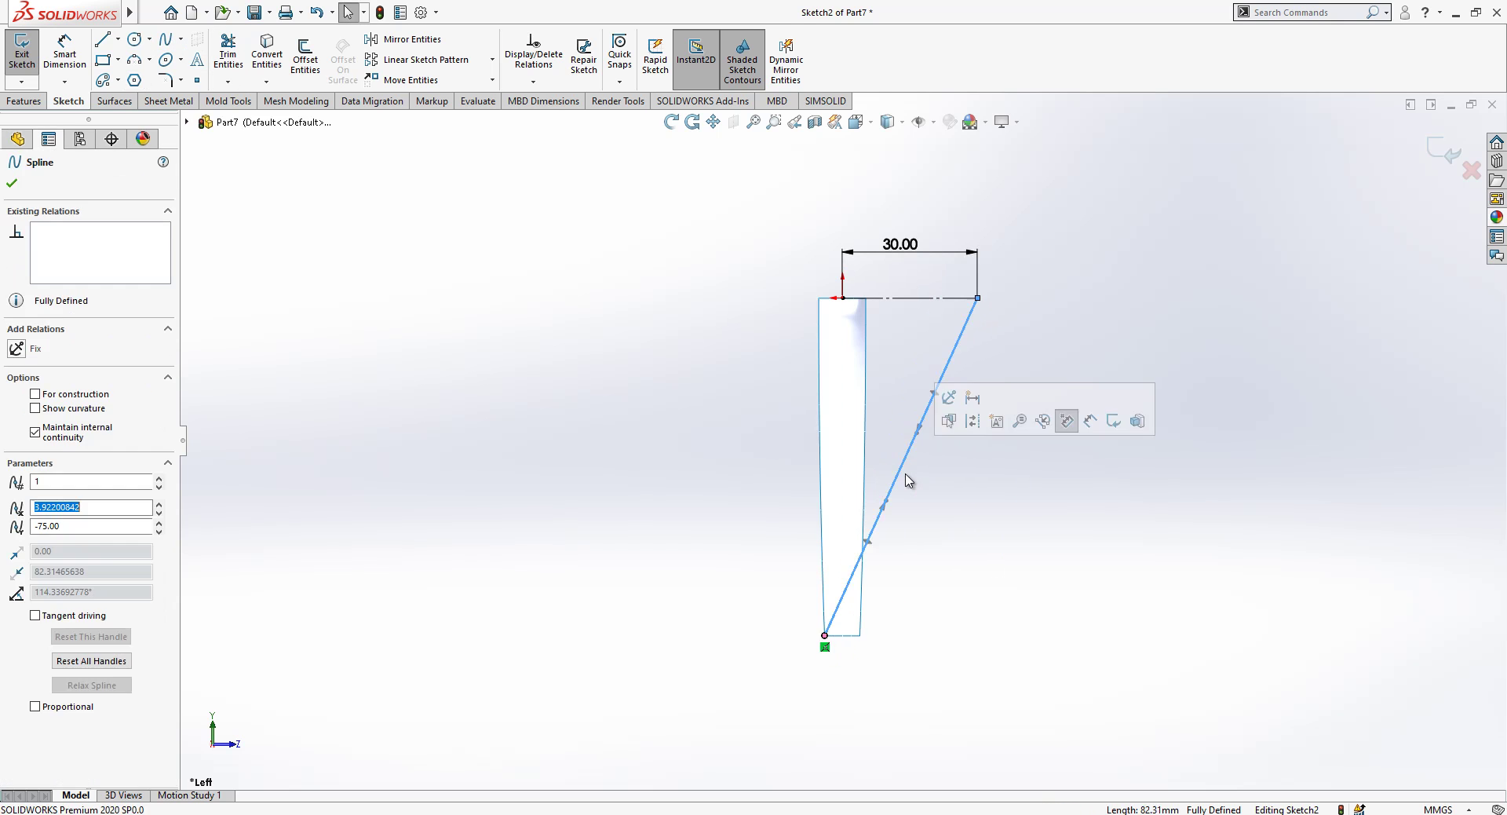
{"action": "left_click_drag", "start_coordinate": [885, 502], "coordinate": [876, 414]}
{"action": "left_click_drag", "start_coordinate": [901, 367], "coordinate": [975, 402]}
- Make both spline tangent handles perpendicular to the horizontal line
{"action": "left_click", "coordinate": [976, 388]}
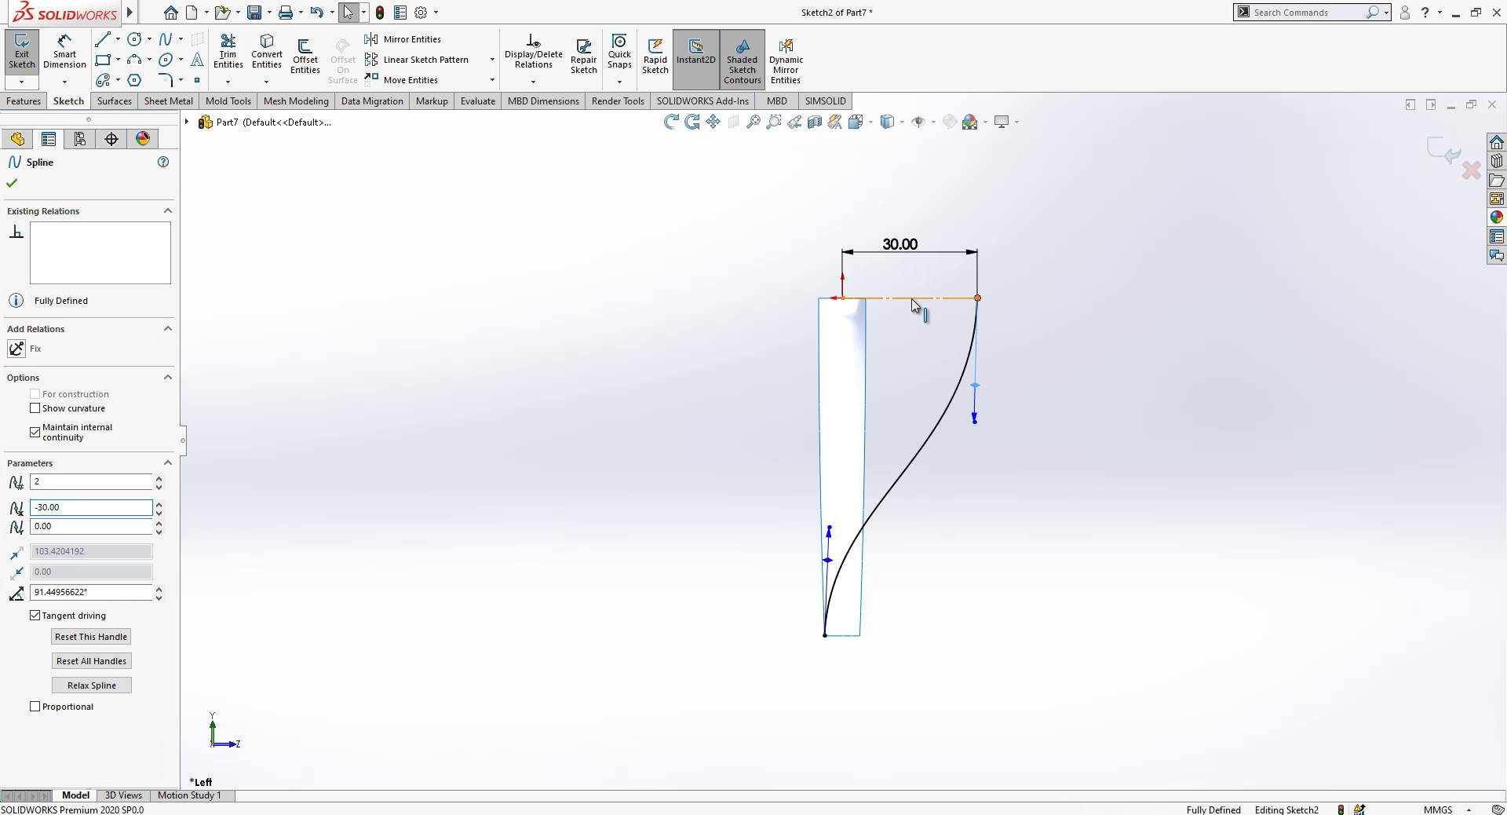
{"action": "left_click", "coordinate": [913, 299], "text": "ctrl"}
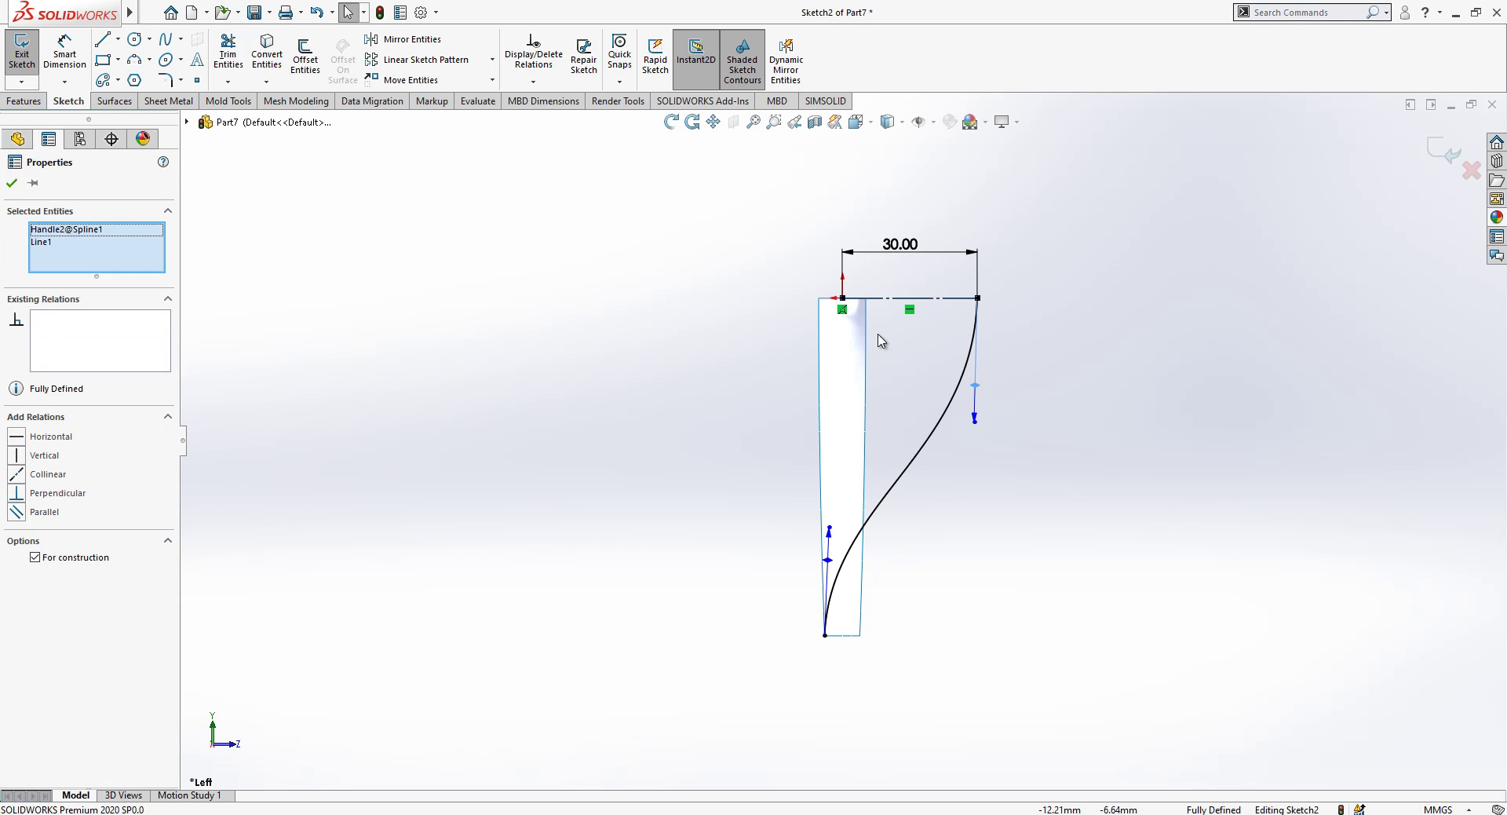
{"action": "left_click", "coordinate": [40, 515]}
{"action": "left_click", "coordinate": [665, 563]}
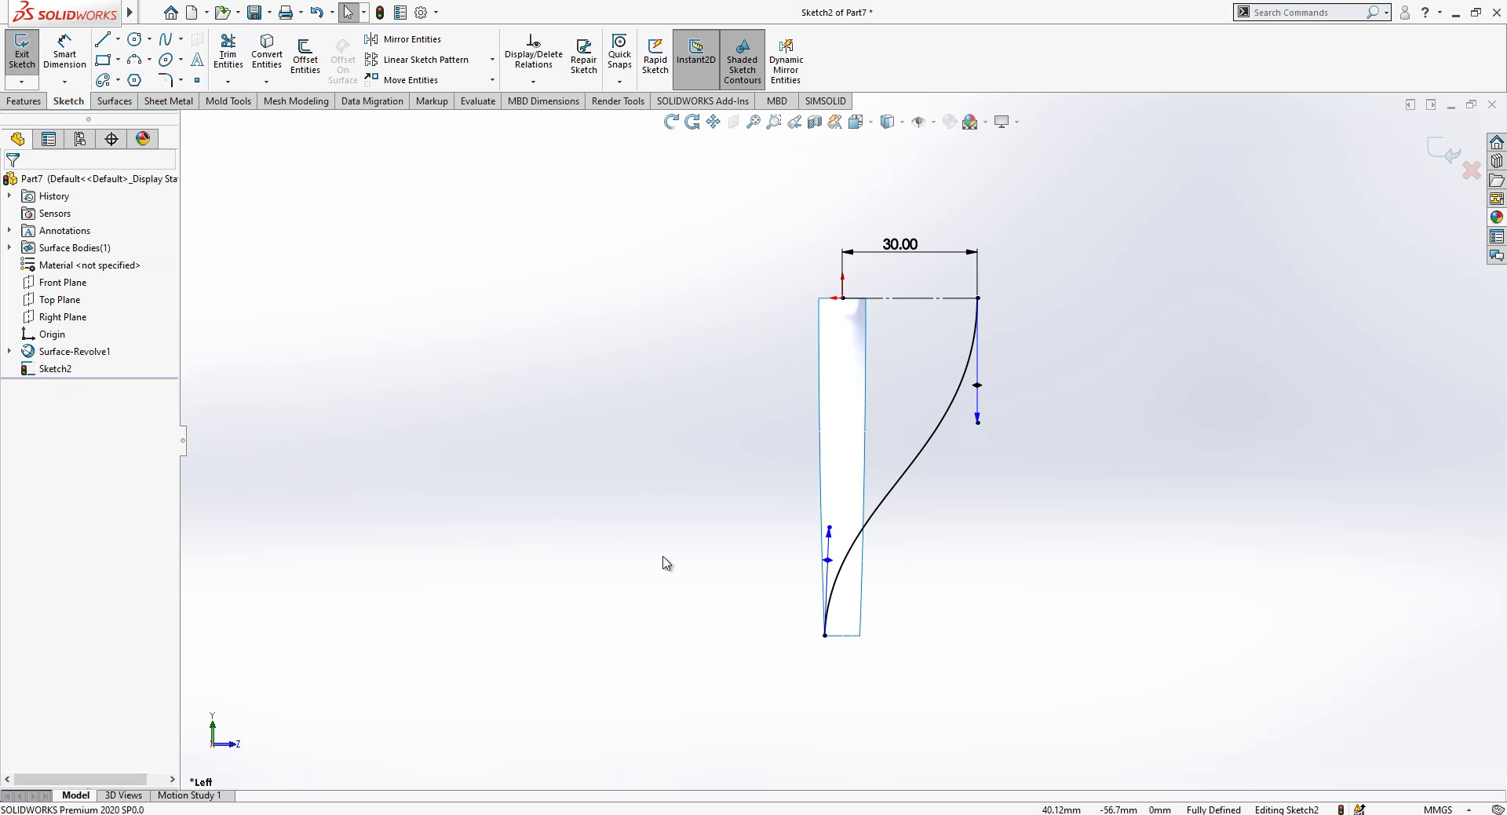
{"action": "left_click", "coordinate": [829, 562]}
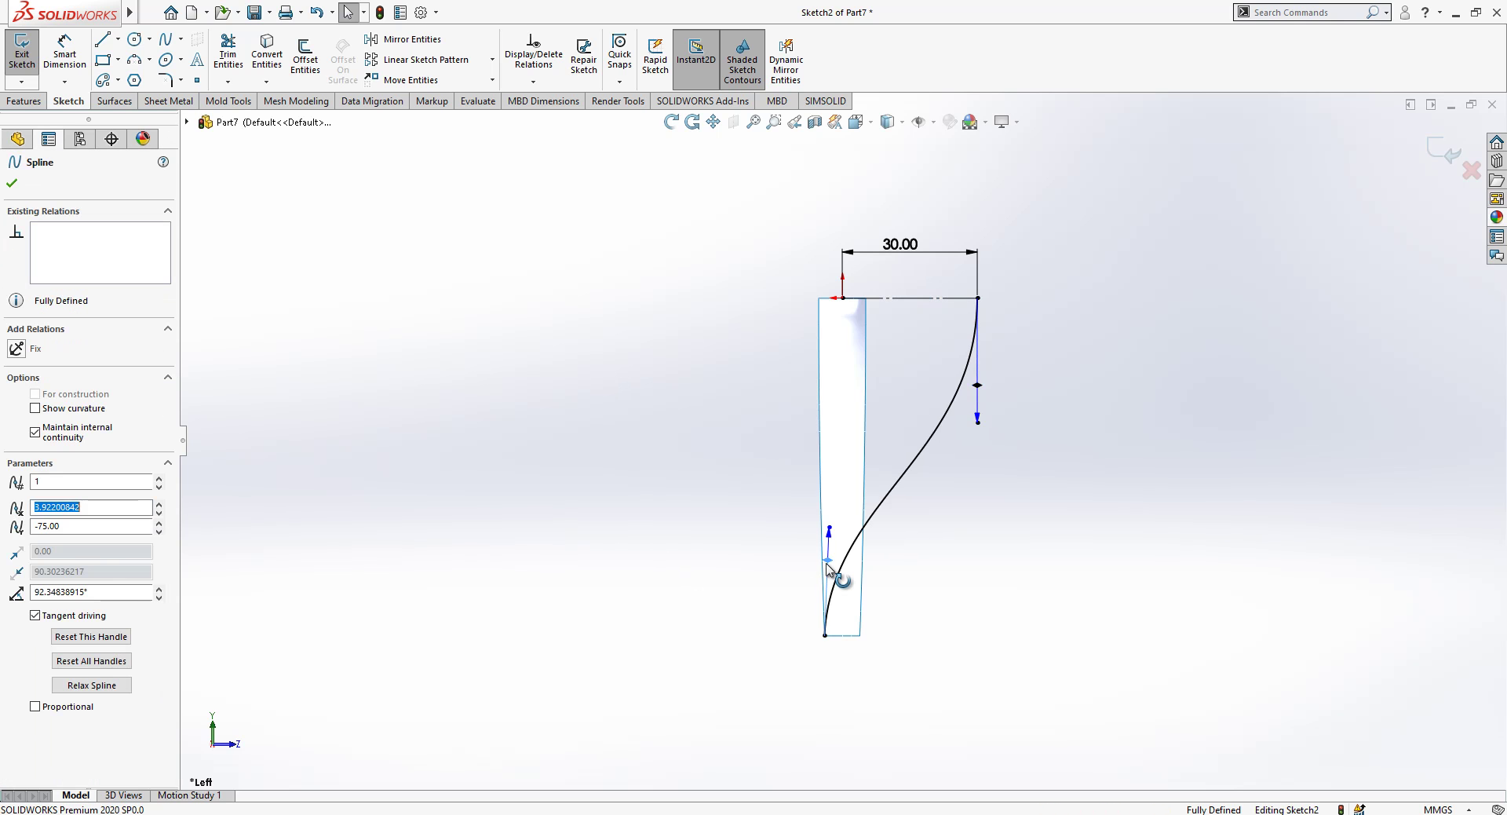
{"action": "left_click", "coordinate": [873, 309], "text": "ctrl"}
{"action": "left_click", "coordinate": [48, 496]}
{"action": "left_click", "coordinate": [625, 471]}
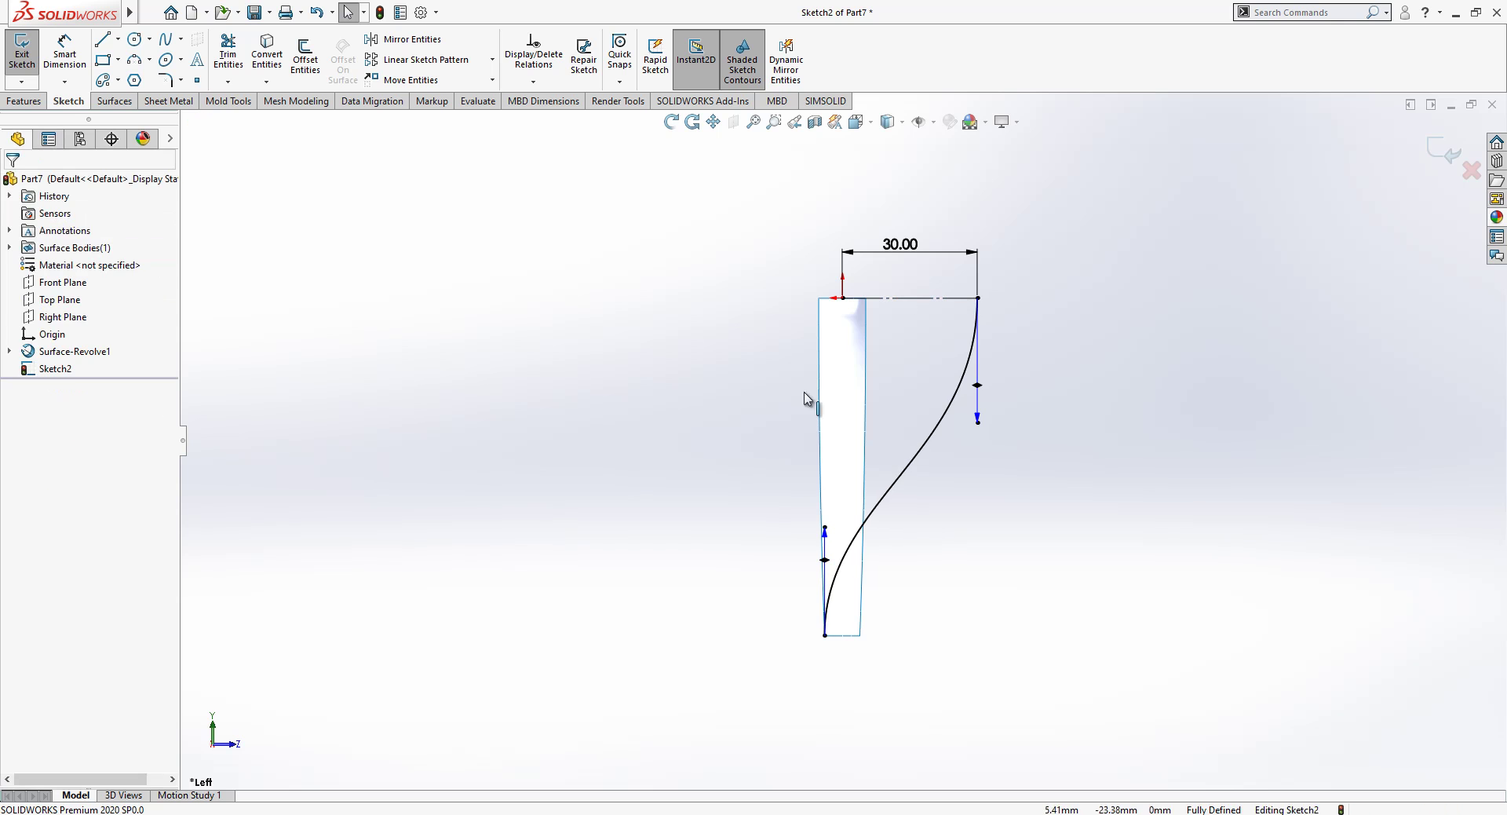
- Dimension the spline's upper tangent handle length to 100 mm
{"action": "key", "text": "l"}
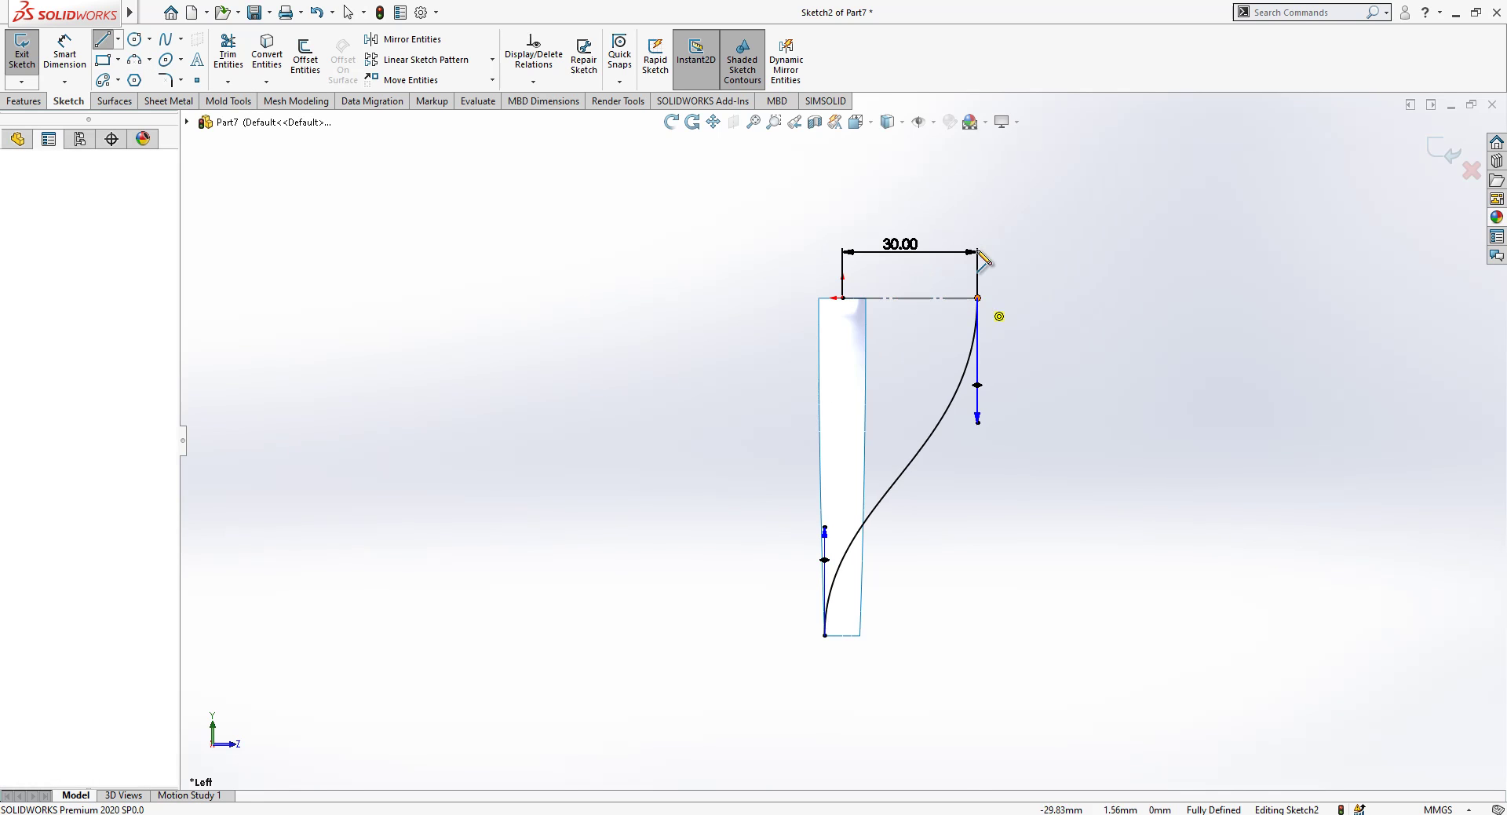
{"action": "left_click", "coordinate": [977, 297]}
{"action": "key", "text": "Escape"}
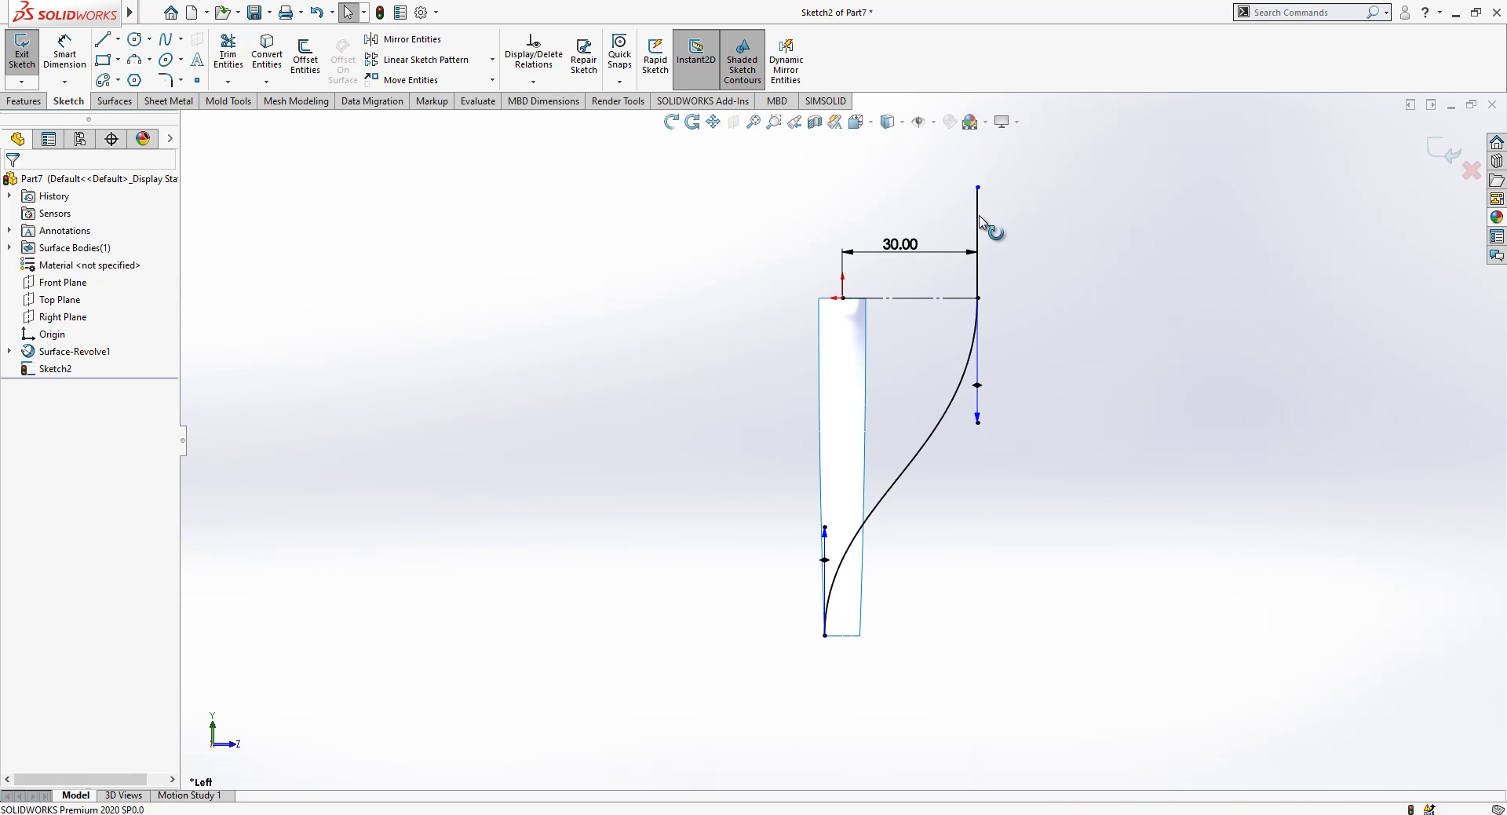
{"action": "left_click", "coordinate": [980, 217]}
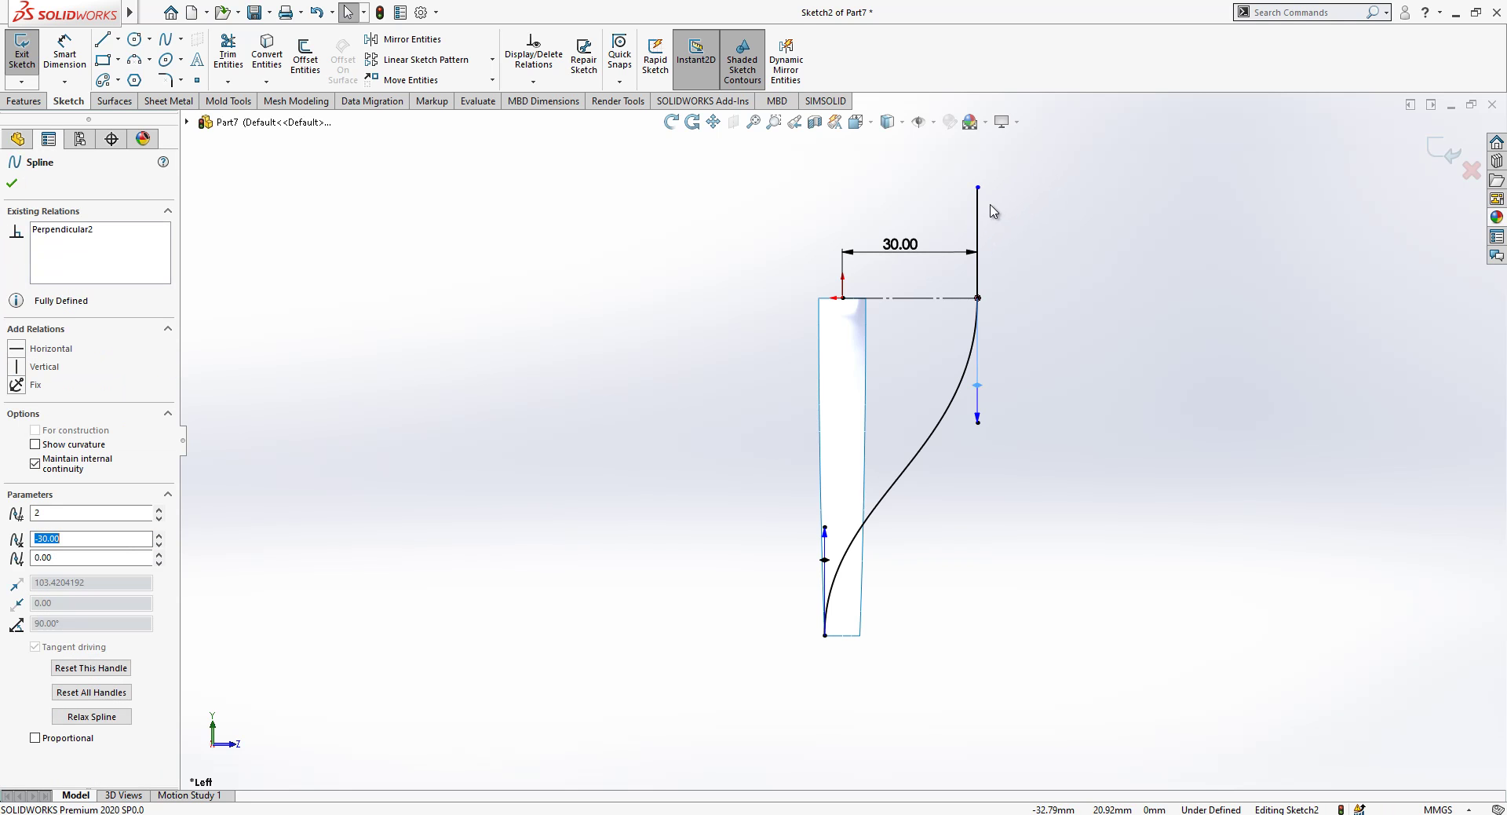
{"action": "left_click", "coordinate": [1022, 227]}
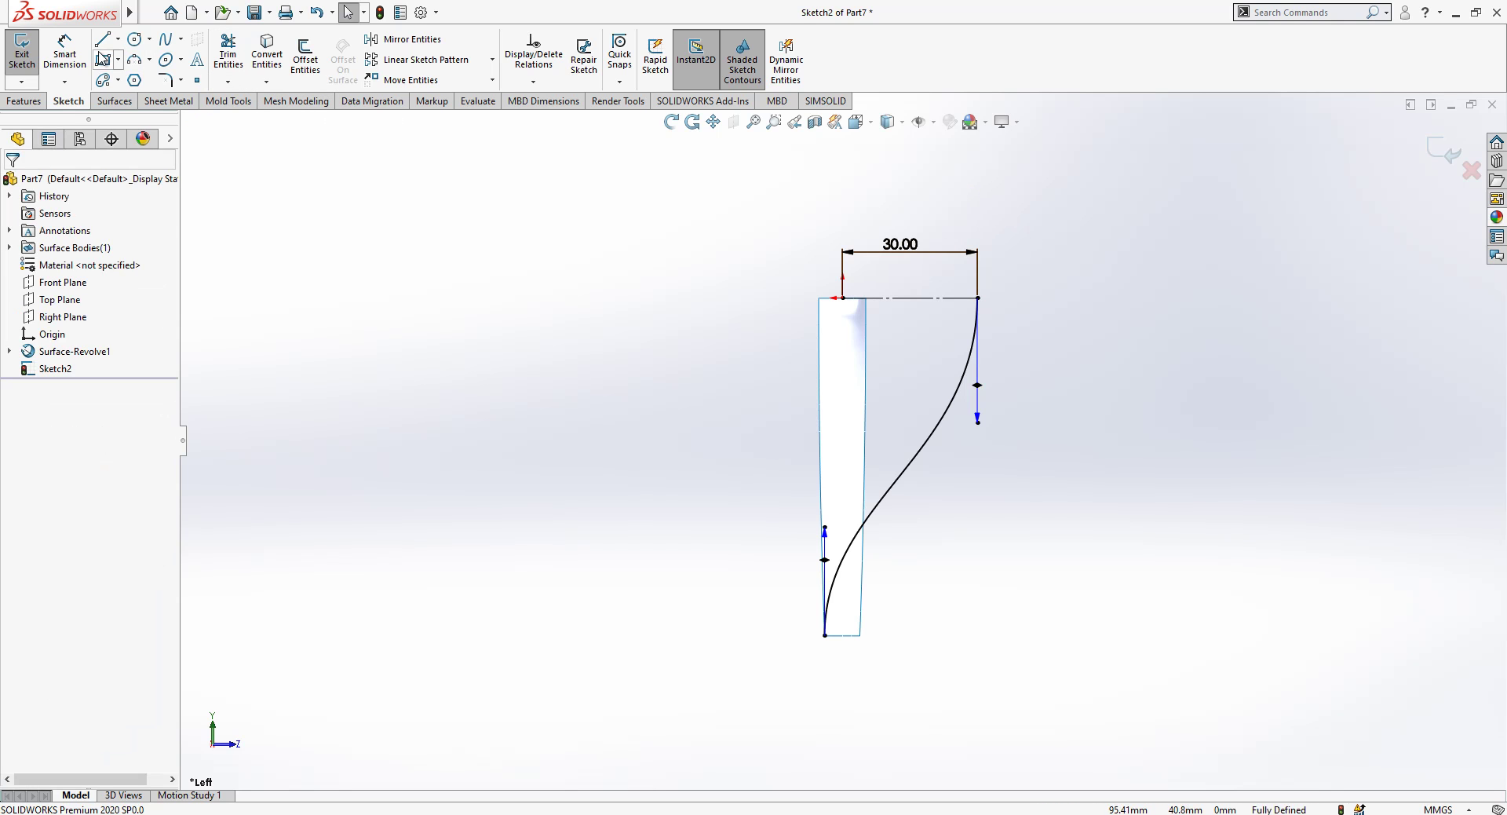
{"action": "left_click", "coordinate": [64, 77]}
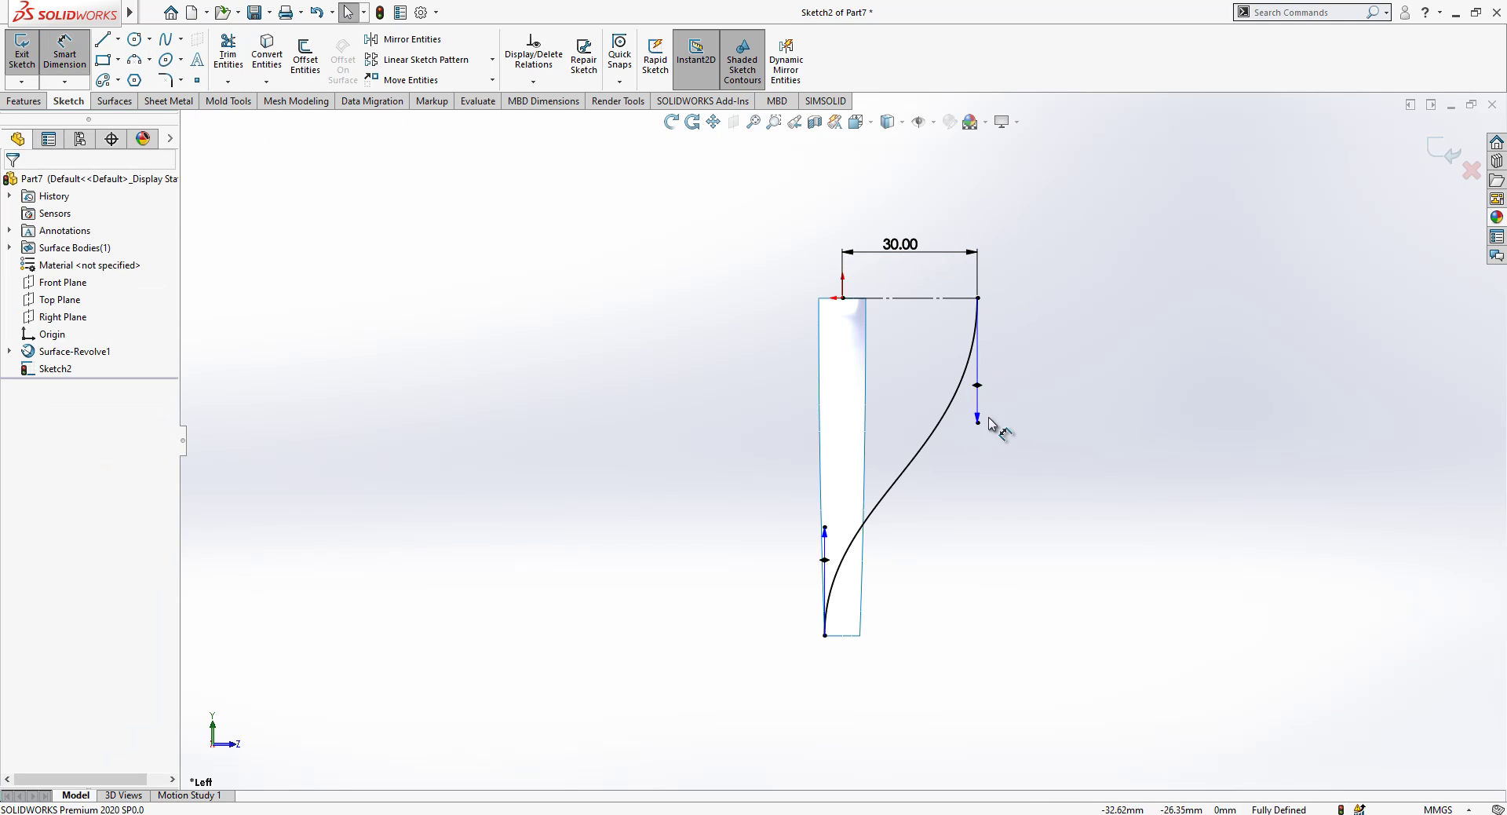
{"action": "left_click", "coordinate": [1080, 480]}
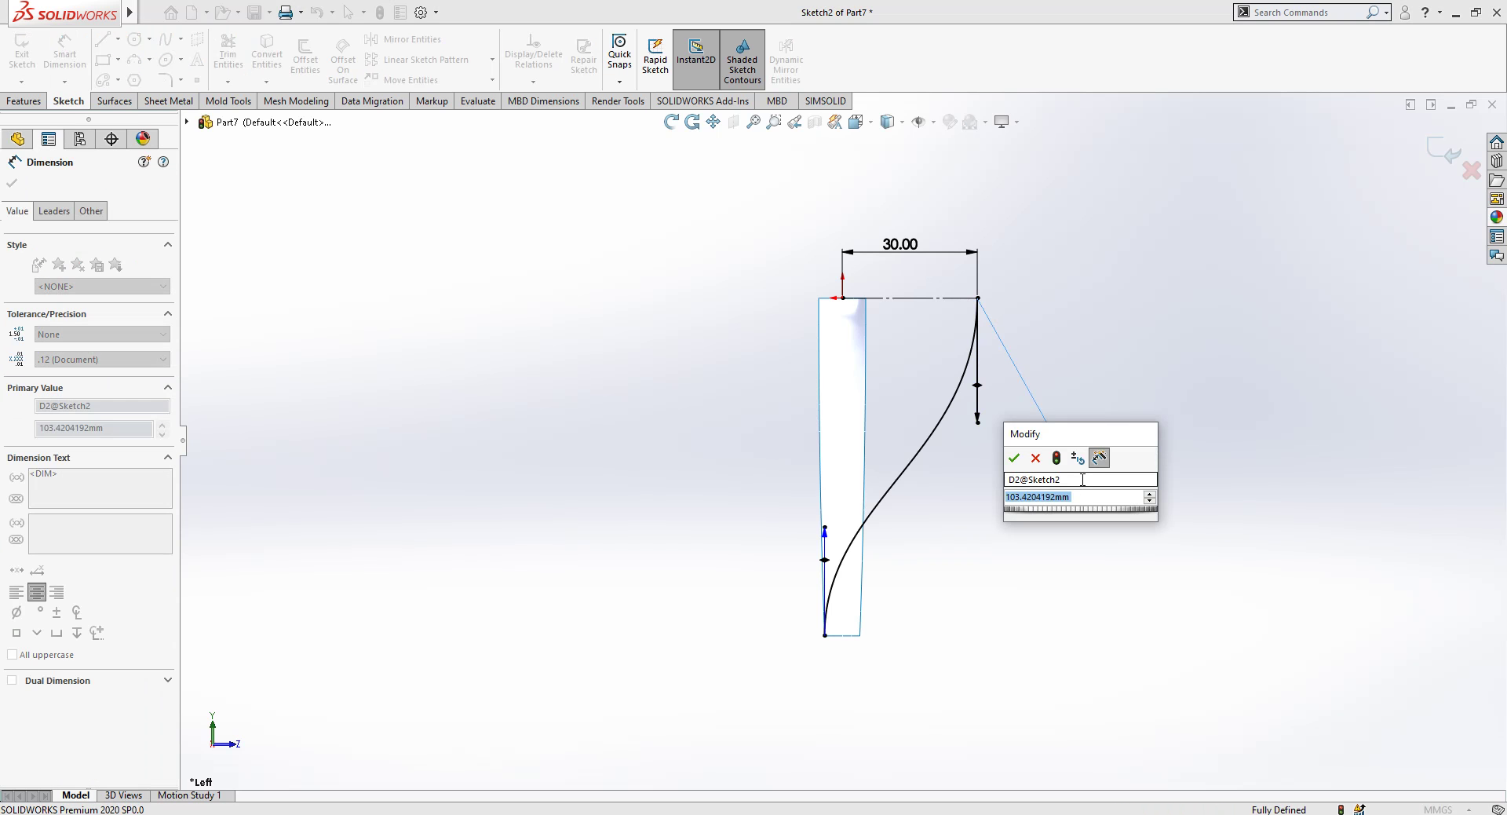
{"action": "type", "text": "100"}
{"action": "key", "text": "Return"}
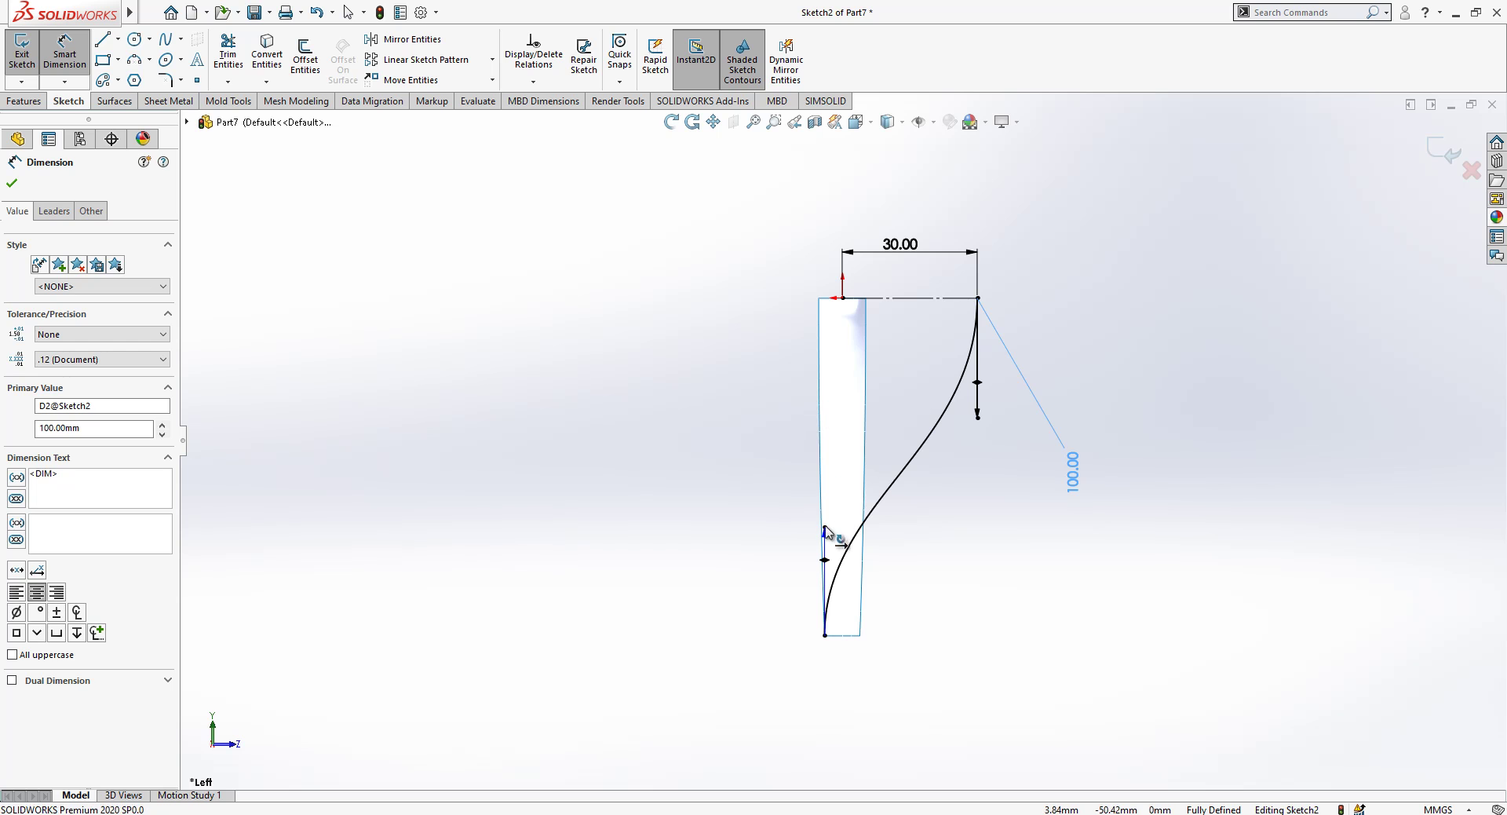
- Set the lower tangent handle length to 100 mm and exit Sketch2
{"action": "left_click", "coordinate": [826, 532]}
{"action": "left_click", "coordinate": [709, 524]}
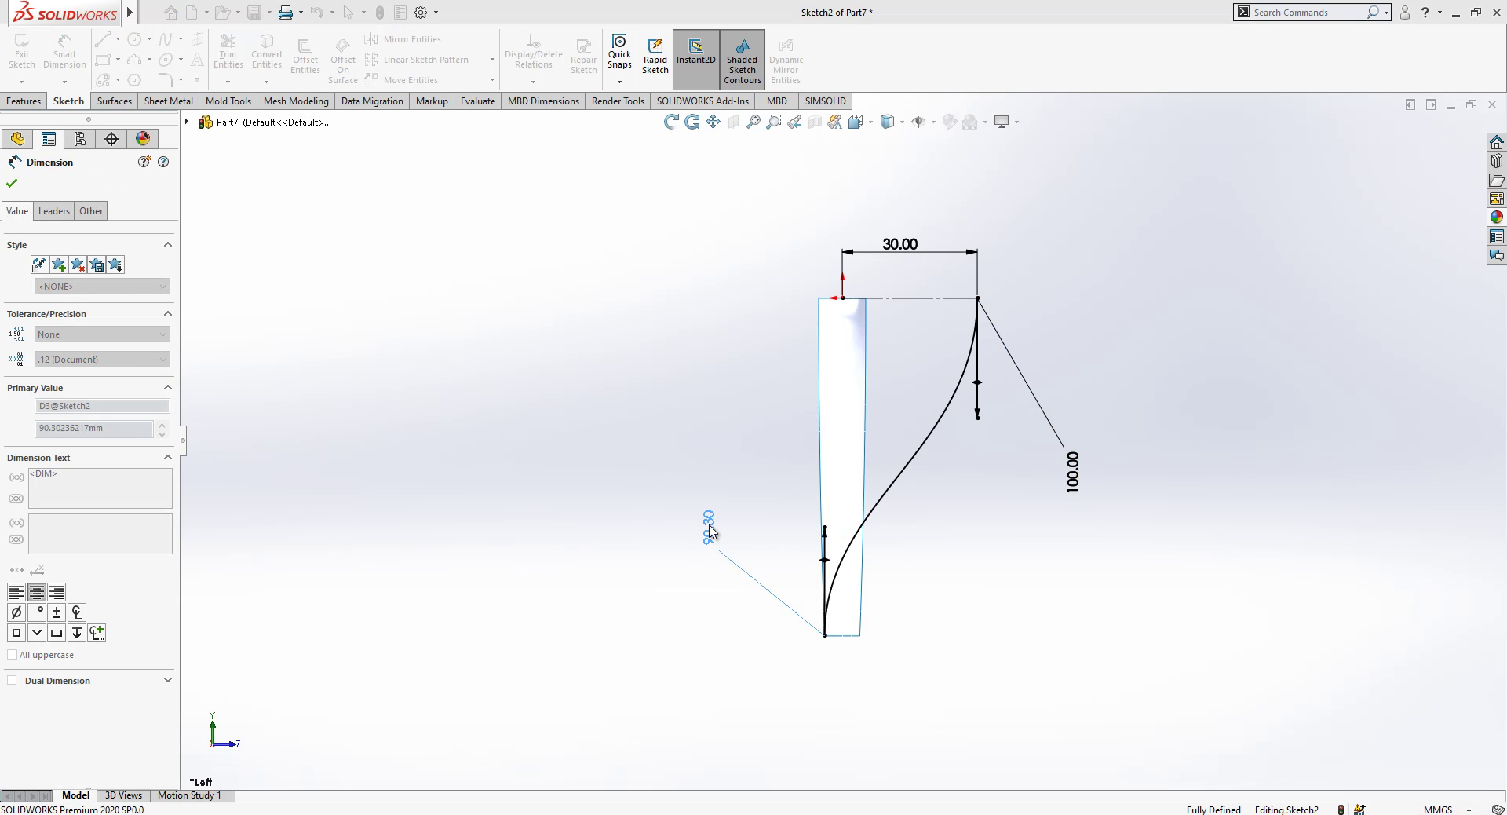
{"action": "left_click", "coordinate": [641, 462]}
{"action": "left_click", "coordinate": [1444, 150]}
{"action": "left_click", "coordinate": [468, 316]}
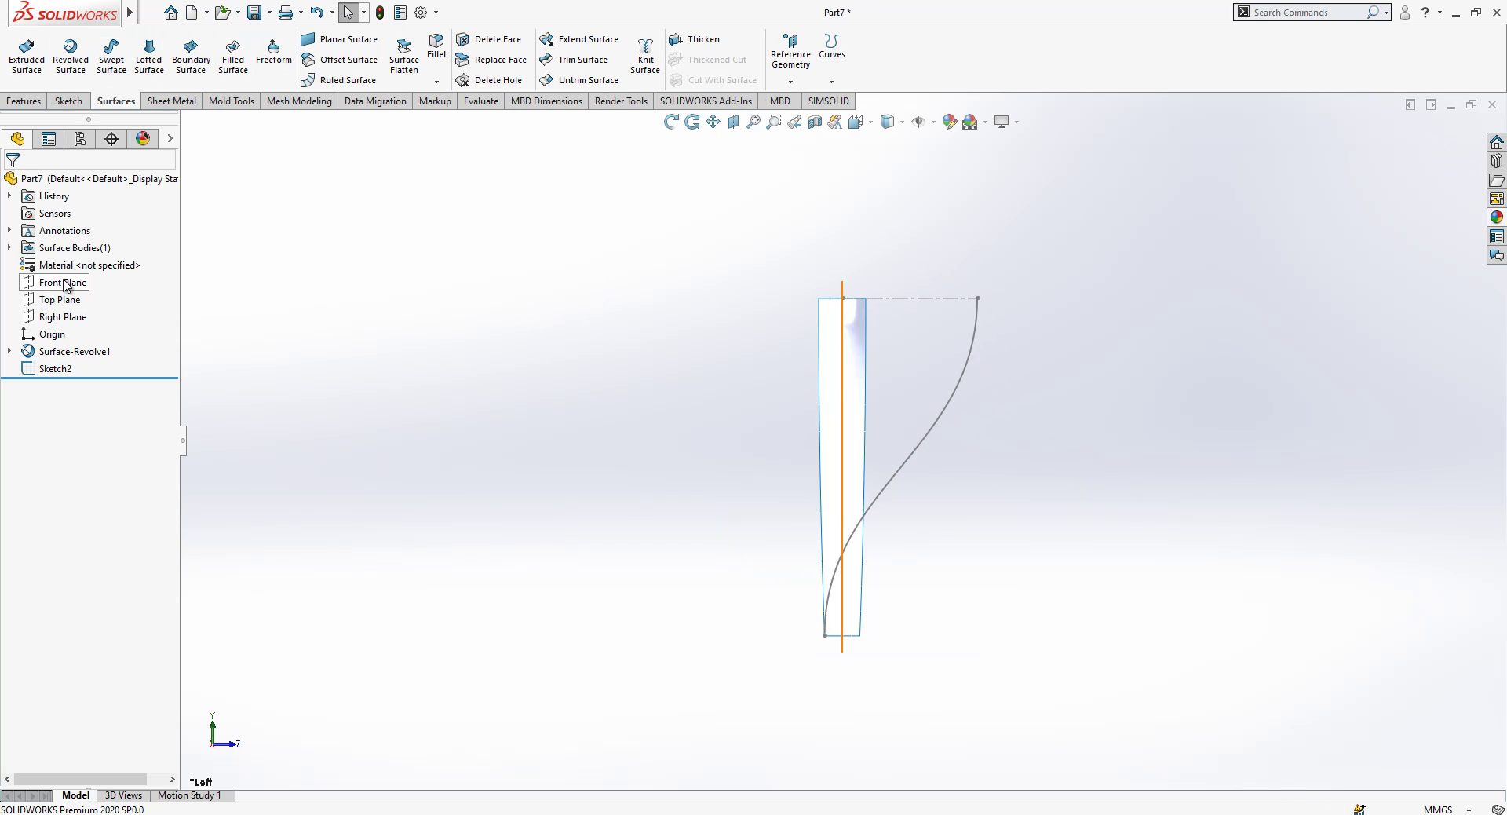
- Sketch a spline on the Right Plane from the profile's bottom to the curve's top, bent into an S-shape
{"action": "left_click", "coordinate": [64, 317]}
{"action": "left_click", "coordinate": [67, 296]}
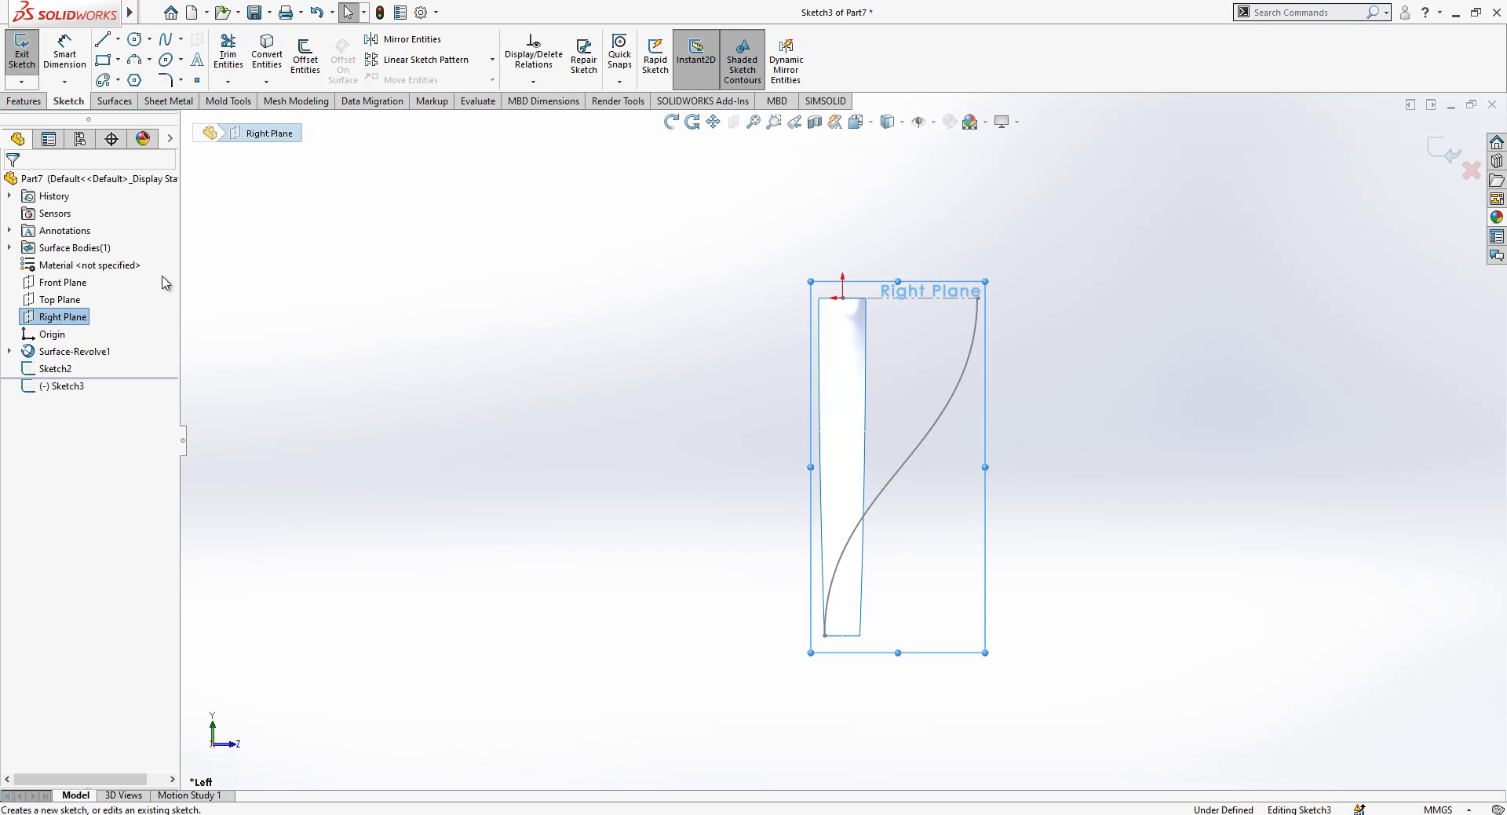
{"action": "left_click", "coordinate": [168, 40]}
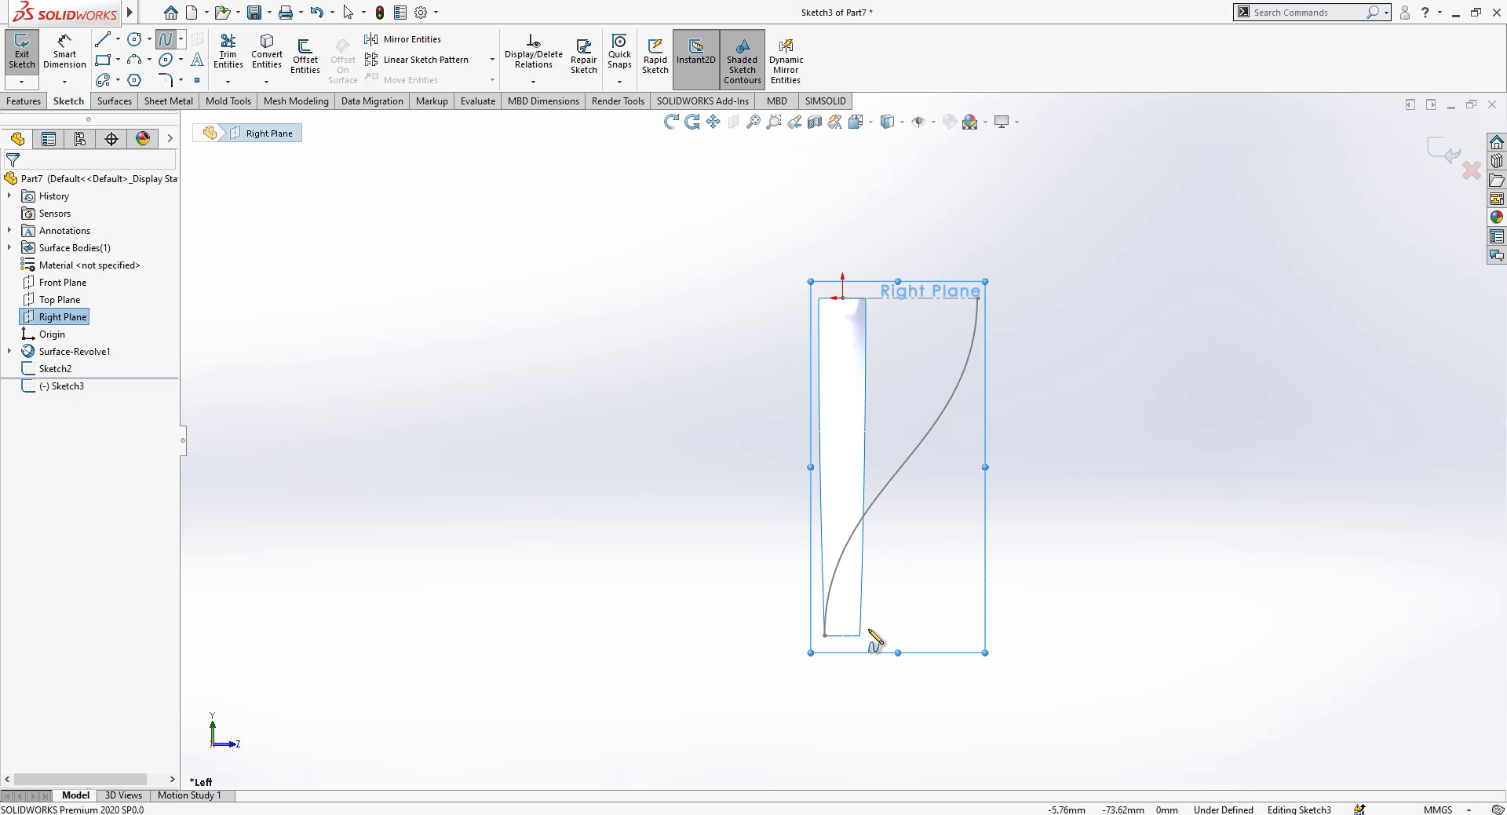
{"action": "left_click", "coordinate": [842, 634]}
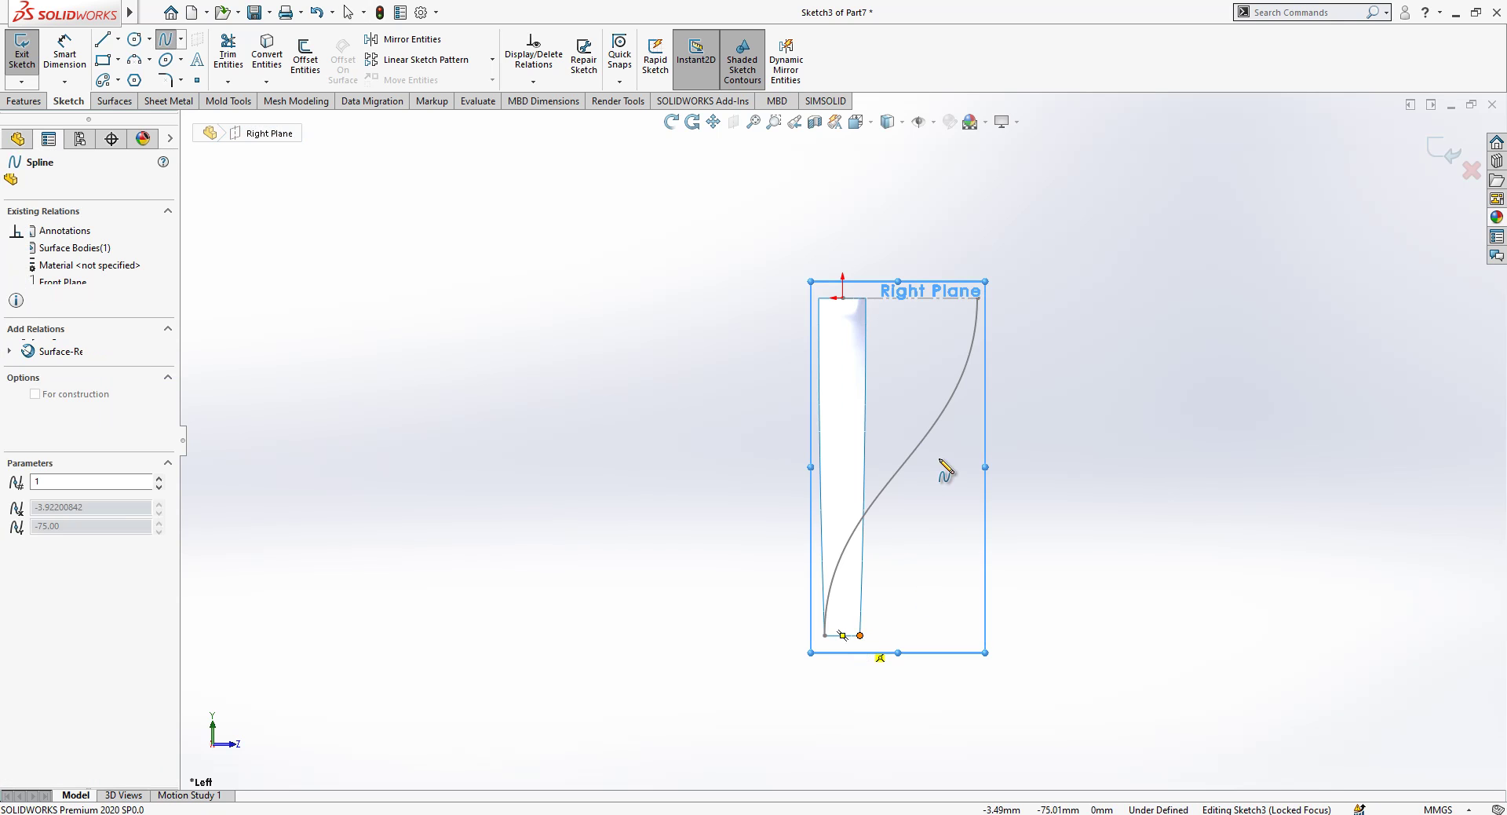
{"action": "left_click", "coordinate": [977, 298]}
{"action": "right_click", "coordinate": [1019, 312]}
{"action": "left_click", "coordinate": [1020, 312]}
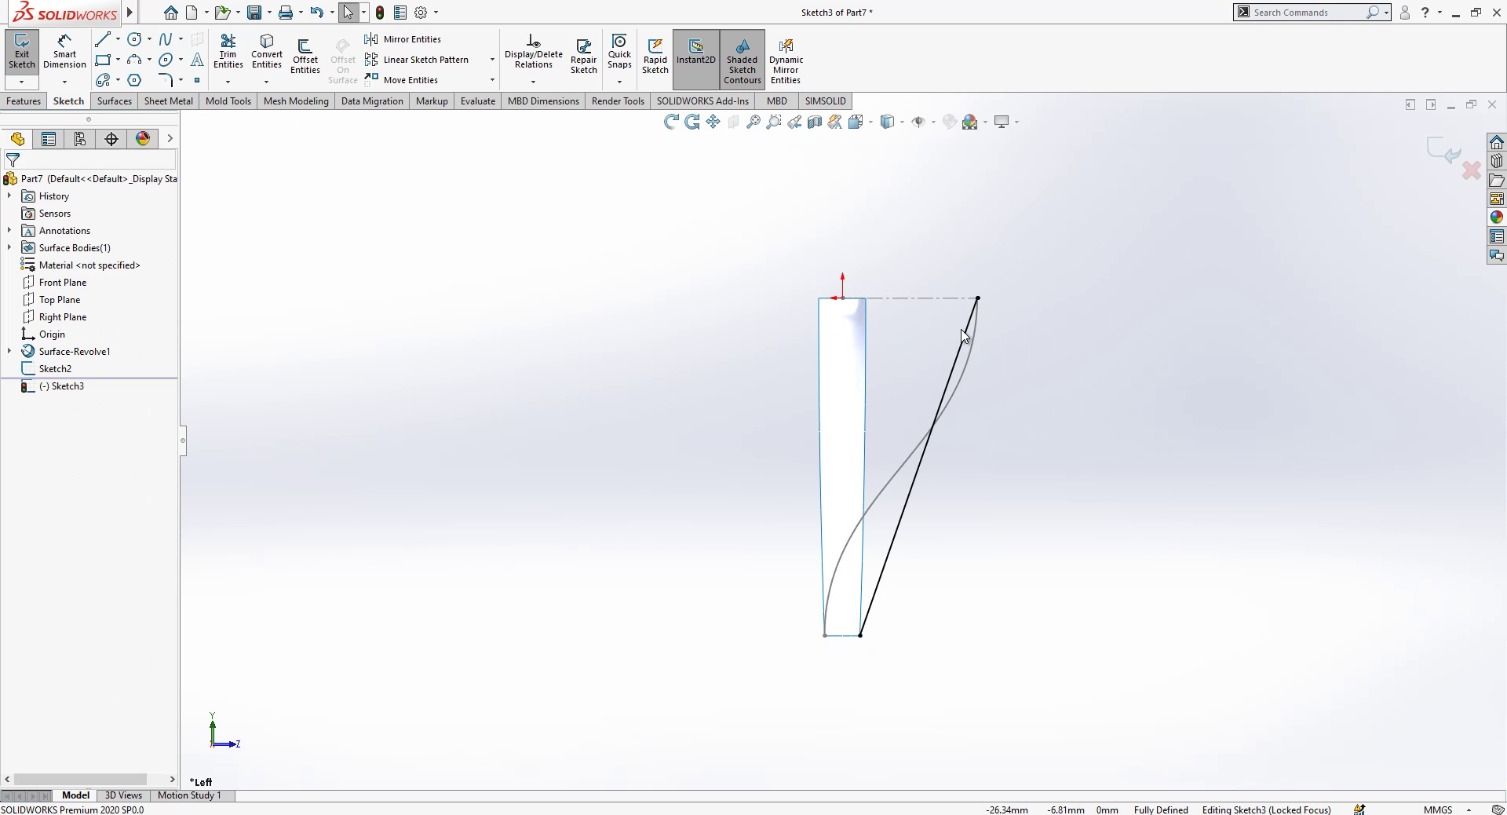
{"action": "left_click", "coordinate": [964, 339]}
{"action": "left_click_drag", "start_coordinate": [931, 434], "coordinate": [860, 534]}
{"action": "left_click", "coordinate": [885, 341]}
- Make the spline's upper tangent handle perpendicular to the top construction line
{"action": "left_click", "coordinate": [902, 299]}
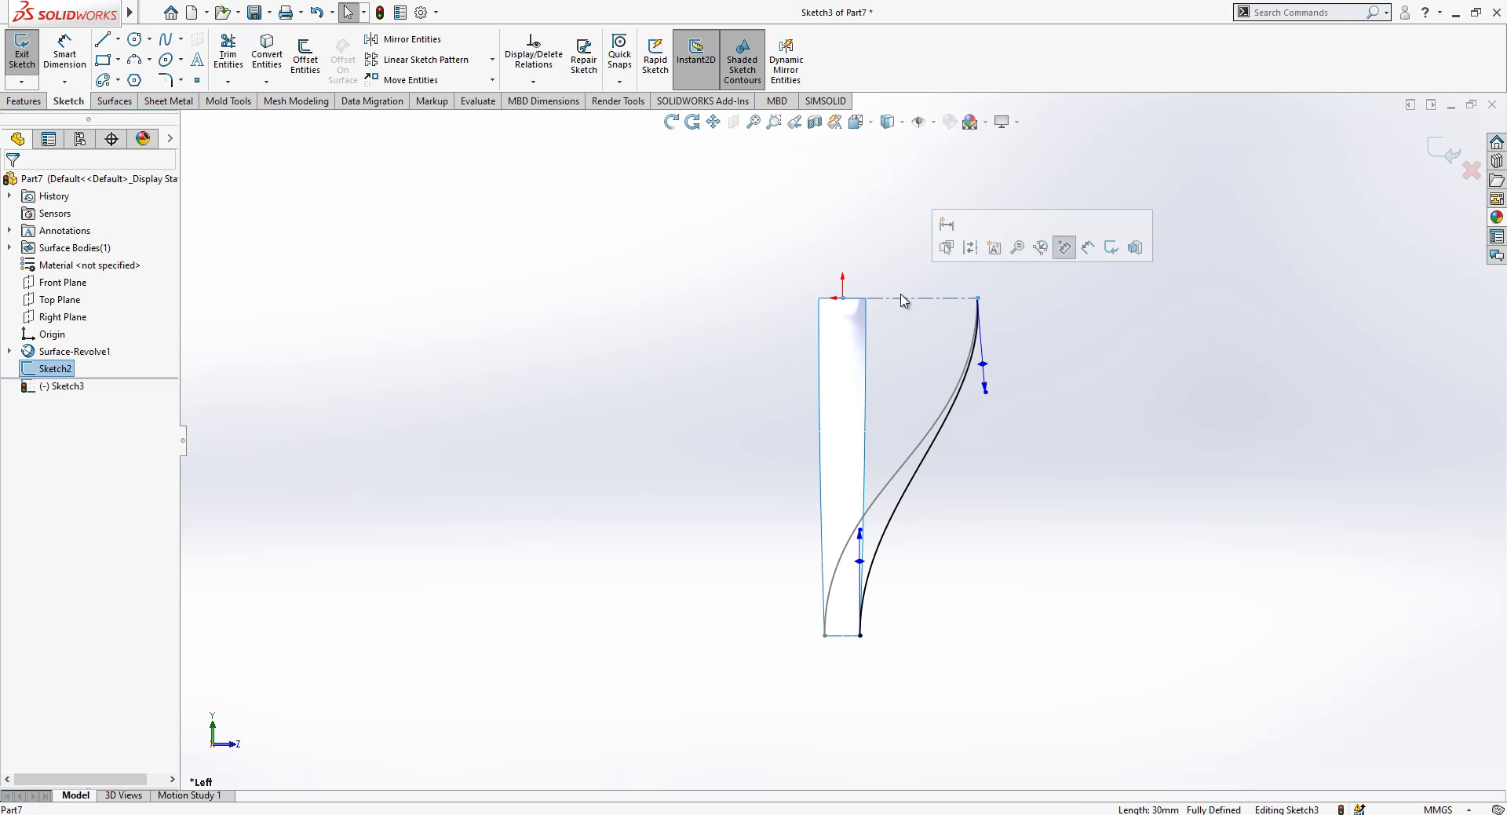
{"action": "left_click", "coordinate": [930, 303]}
{"action": "left_click", "coordinate": [993, 259]}
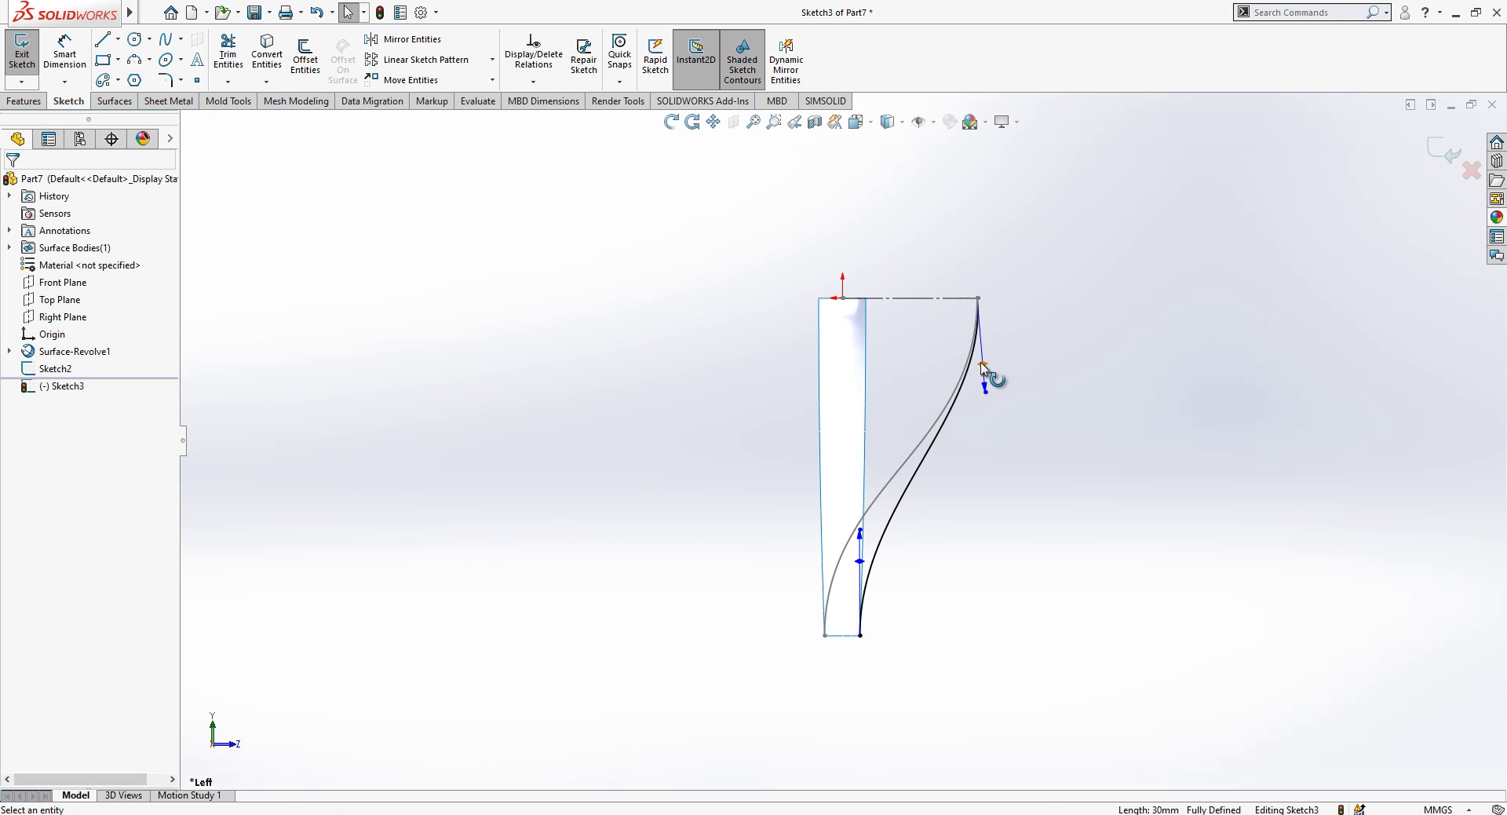
{"action": "left_click", "coordinate": [983, 365]}
{"action": "left_click", "coordinate": [937, 299], "text": "ctrl"}
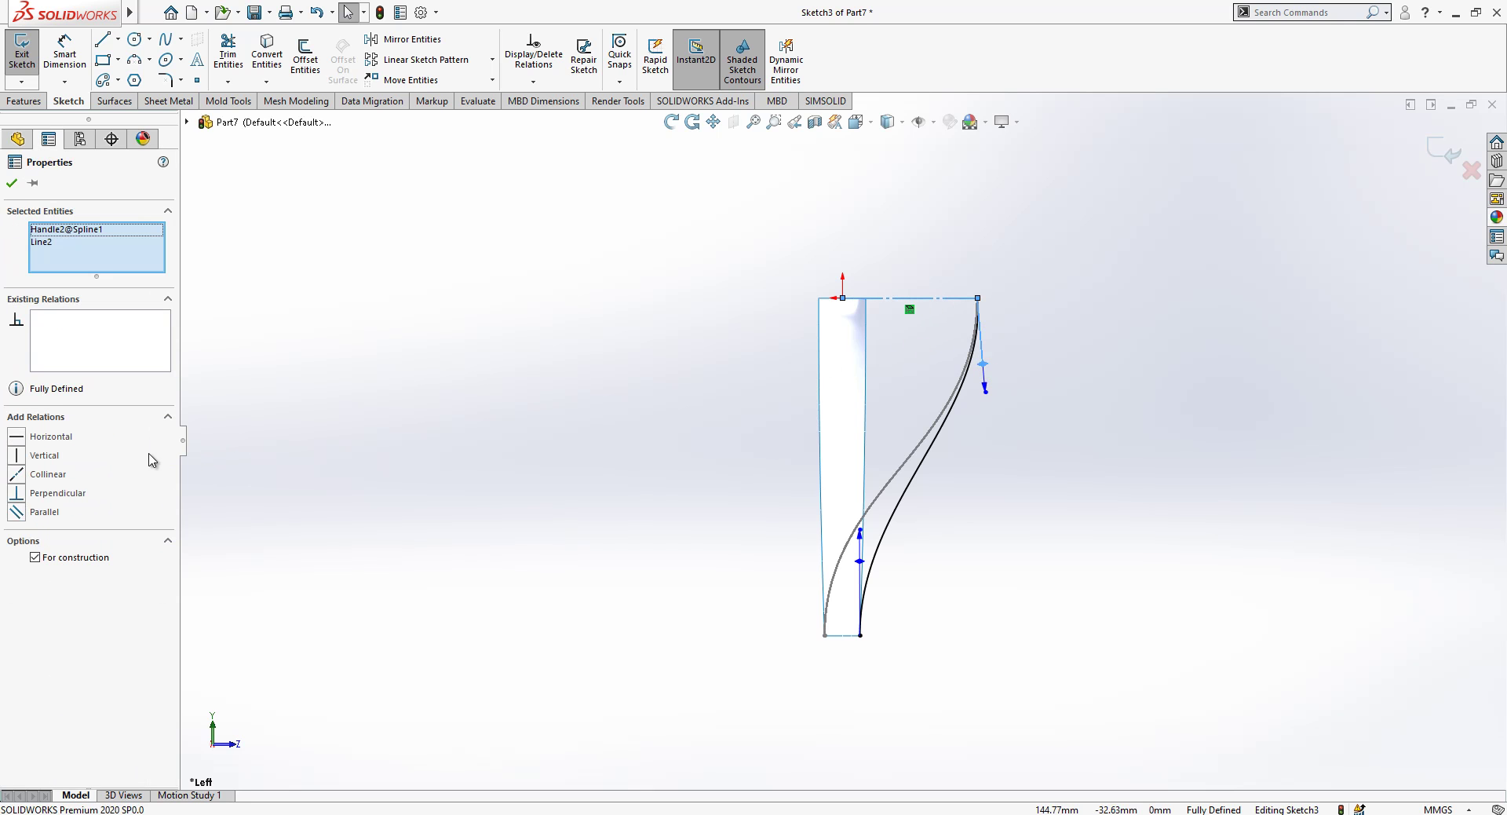
{"action": "left_click", "coordinate": [57, 493]}
{"action": "left_click", "coordinate": [1029, 545]}
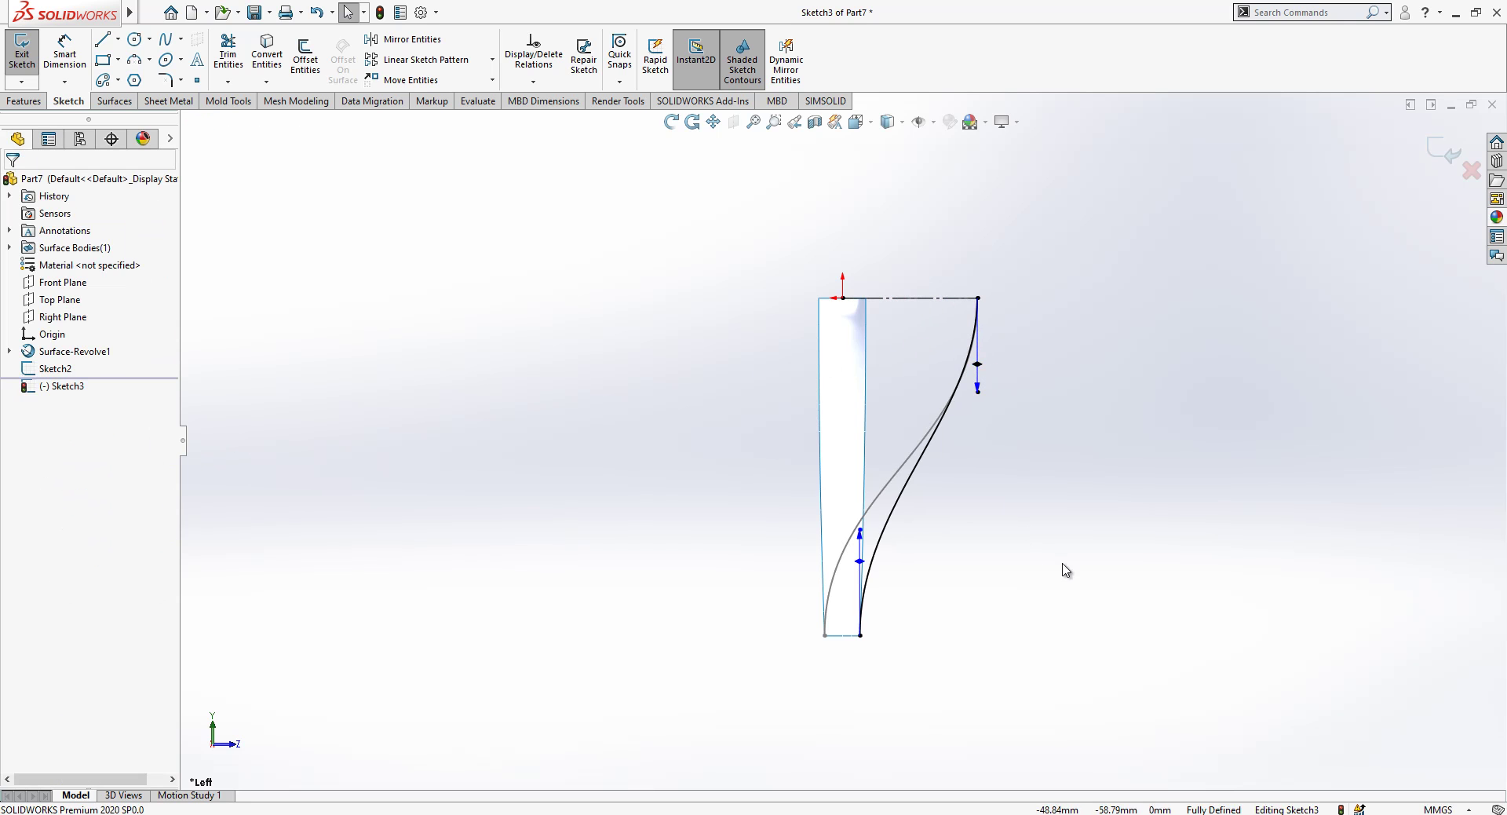
- Add a vertical construction line at the spline's lower end and make the spline tangent to it
{"action": "key", "text": "l"}
{"action": "left_click", "coordinate": [860, 635]}
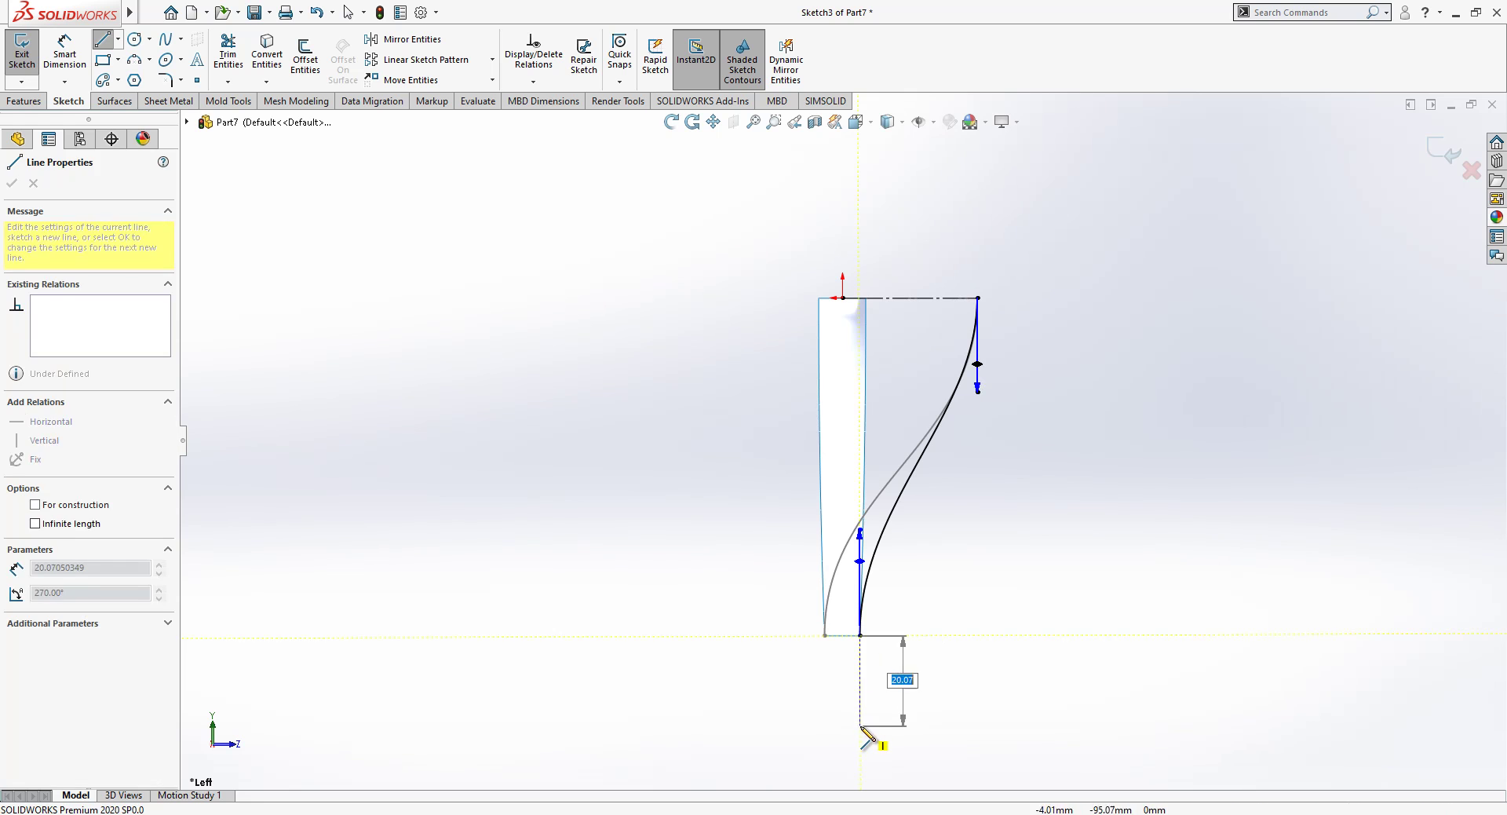
{"action": "left_click", "coordinate": [861, 726]}
{"action": "key", "text": "Escape"}
{"action": "left_click", "coordinate": [972, 633]}
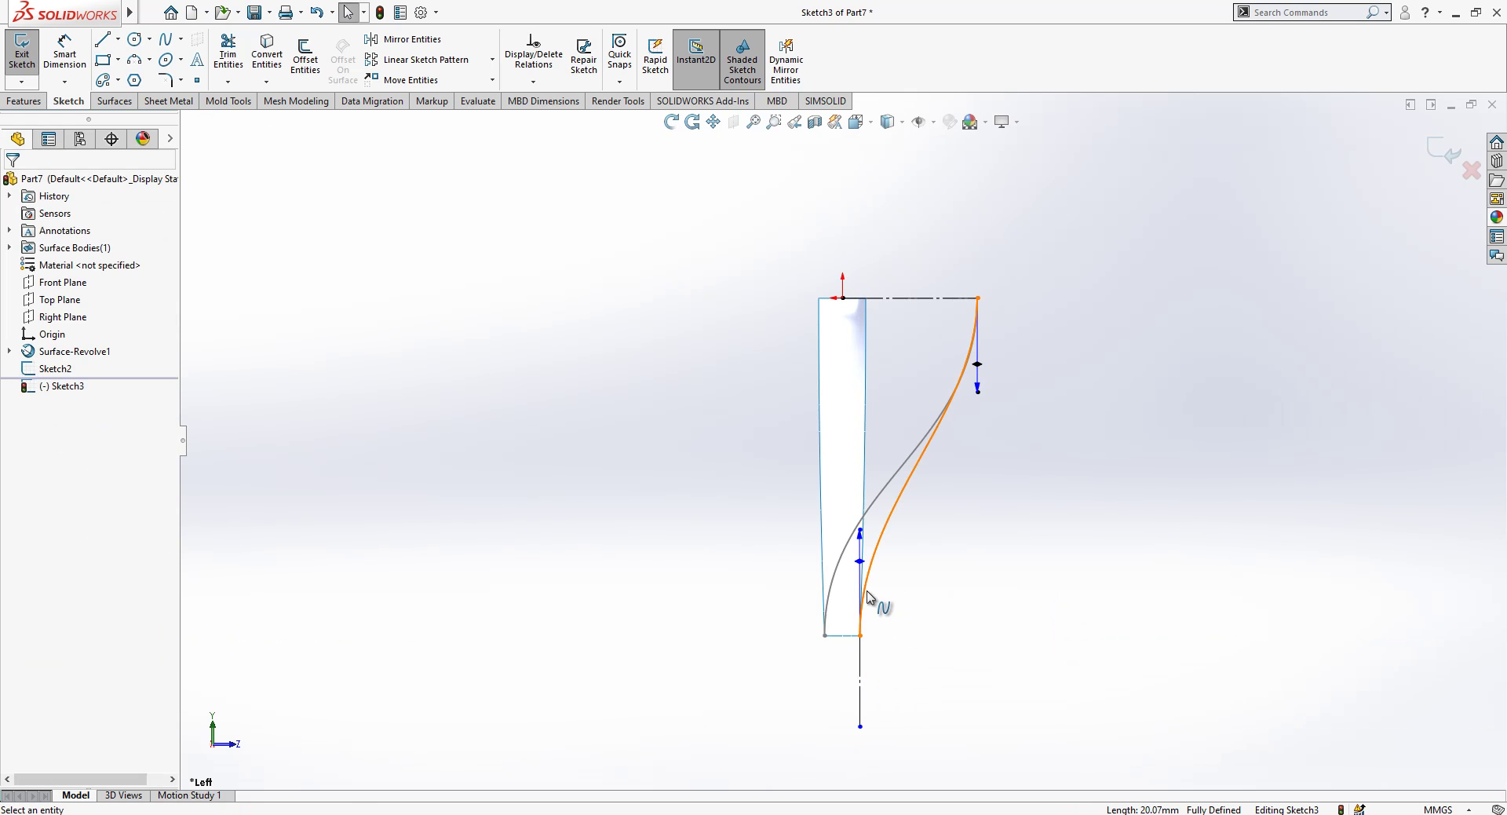
{"action": "left_click", "coordinate": [866, 618]}
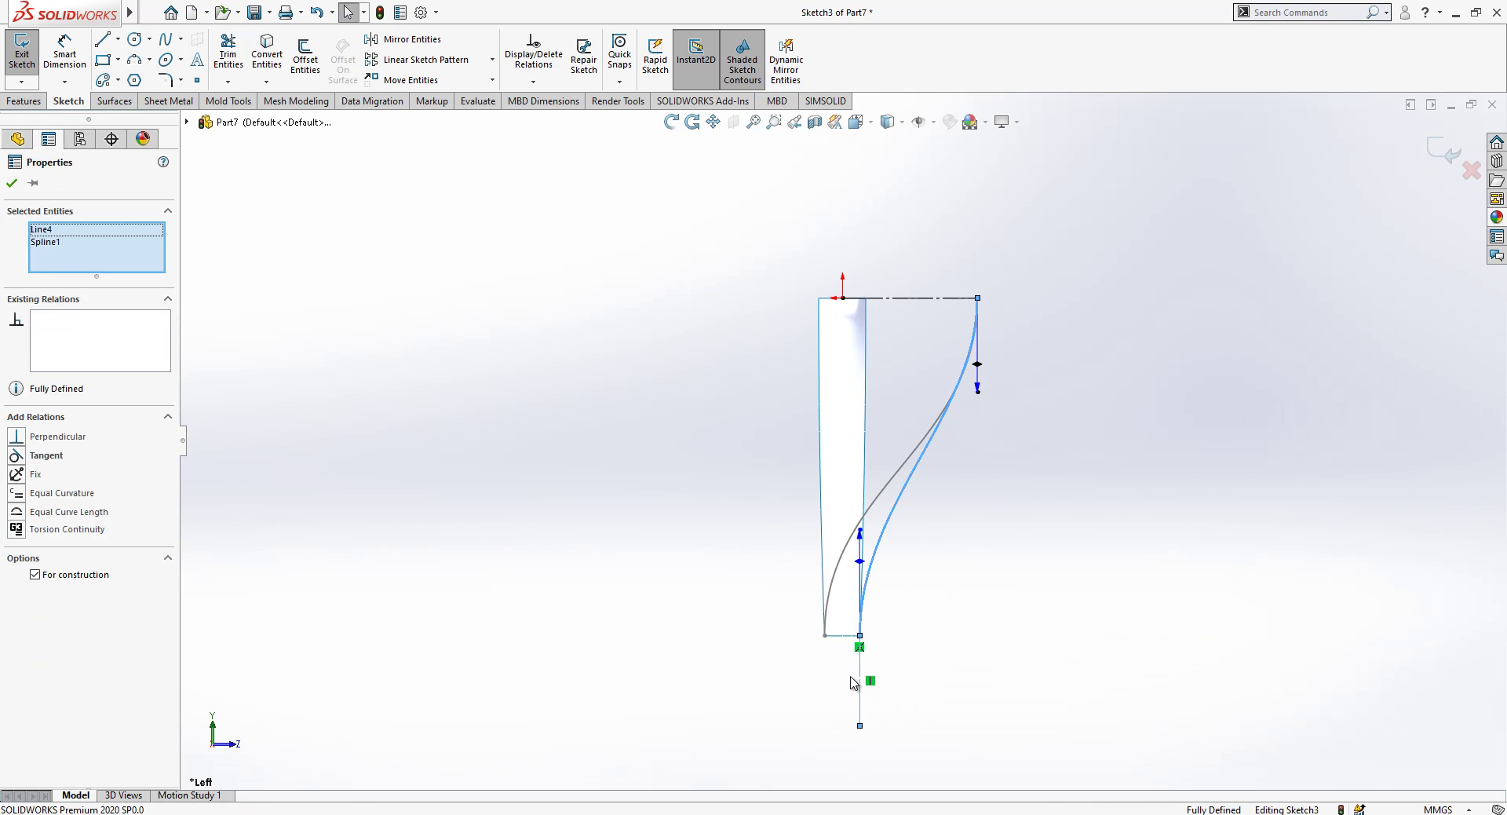
{"action": "left_click", "coordinate": [47, 457]}
{"action": "left_click", "coordinate": [690, 472]}
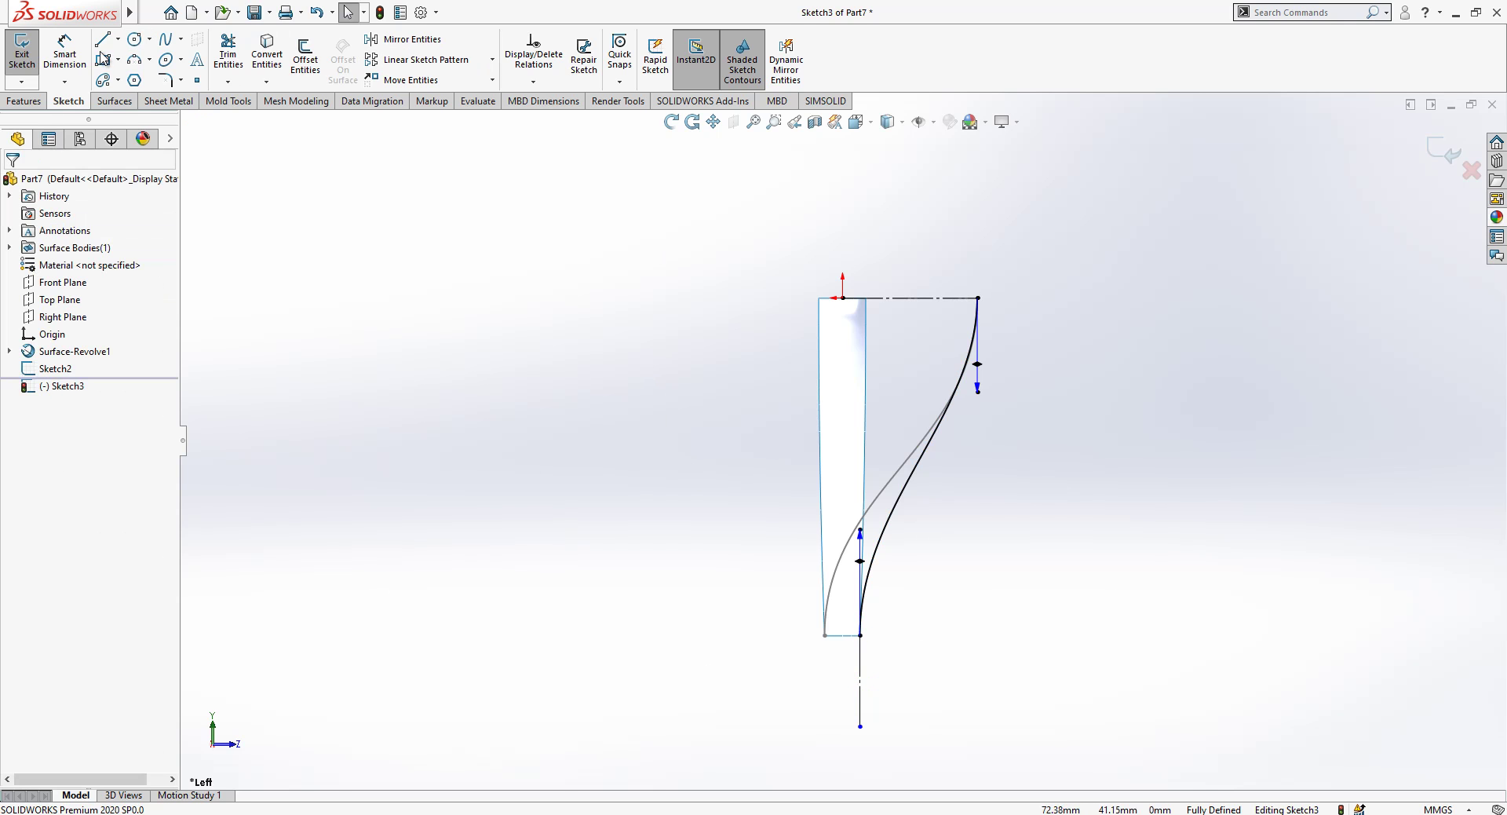
- Dimension both spline handle lengths to 100 and exit Sketch3
{"action": "left_click", "coordinate": [78, 56]}
{"action": "left_click", "coordinate": [982, 396]}
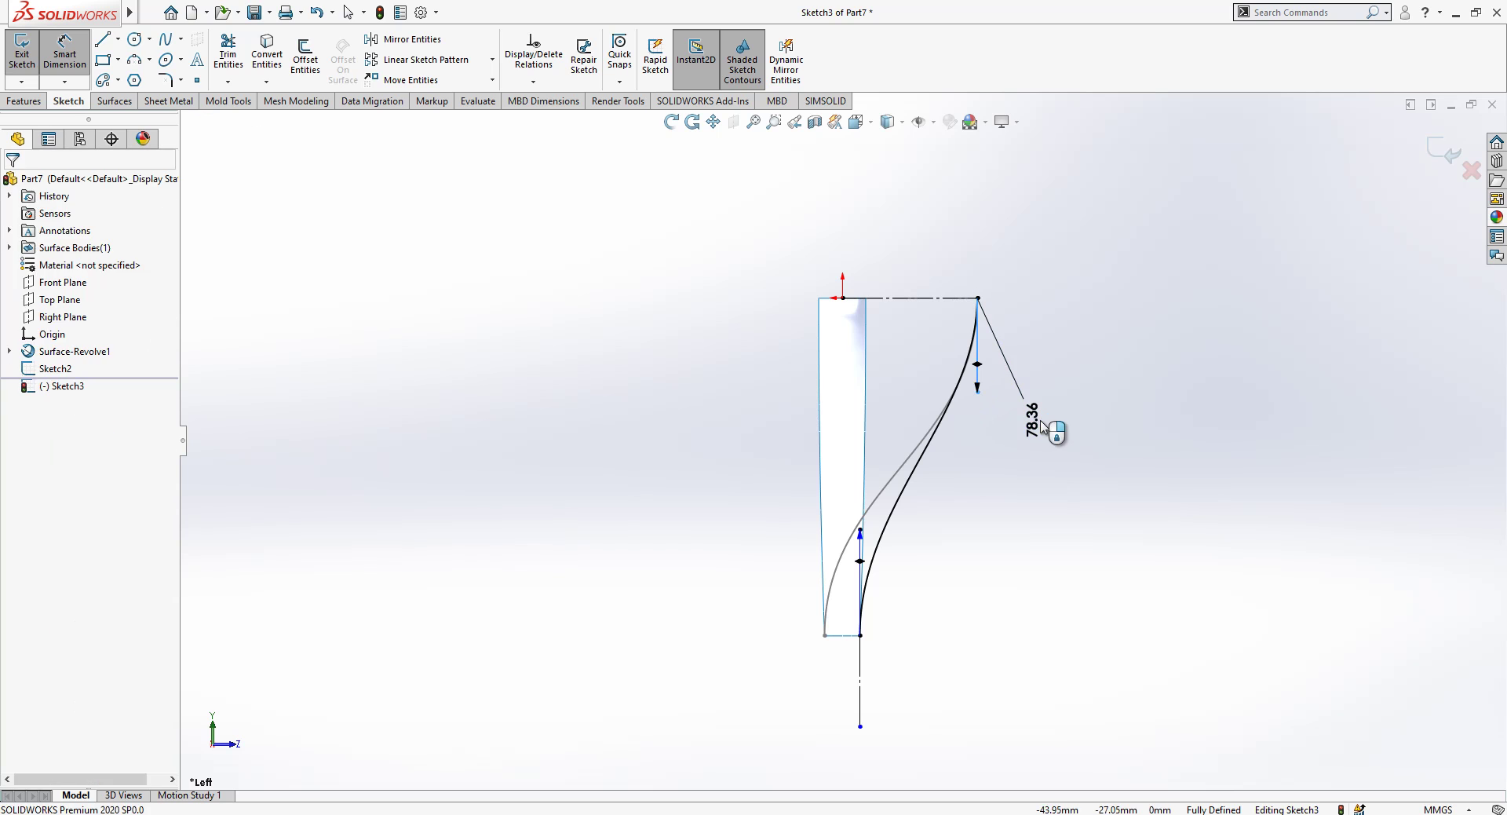
{"action": "left_click", "coordinate": [1043, 427]}
{"action": "type", "text": "100"}
{"action": "key", "text": "Return"}
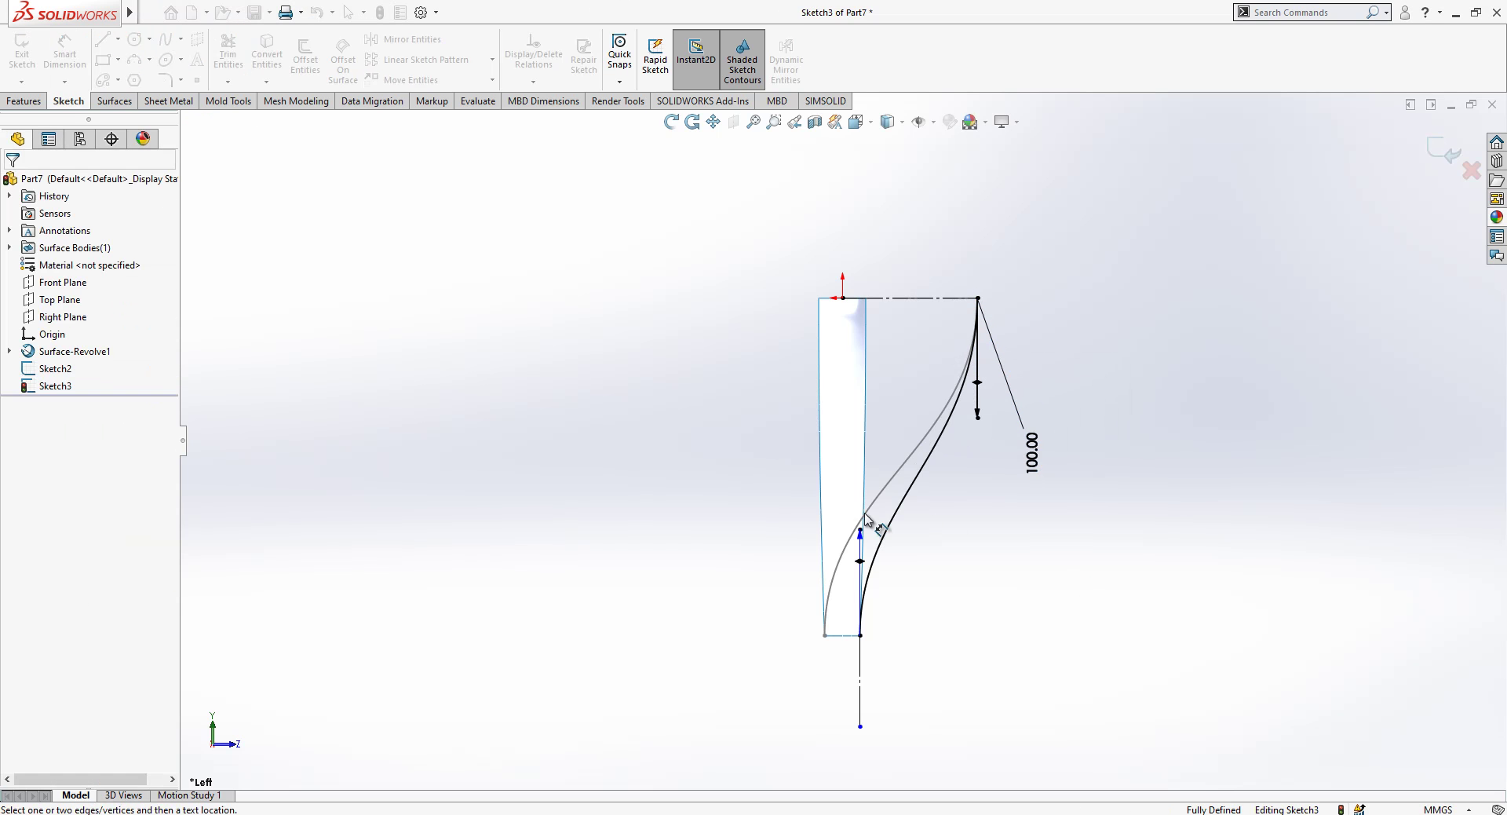
{"action": "left_click", "coordinate": [860, 534]}
{"action": "left_click", "coordinate": [961, 601]}
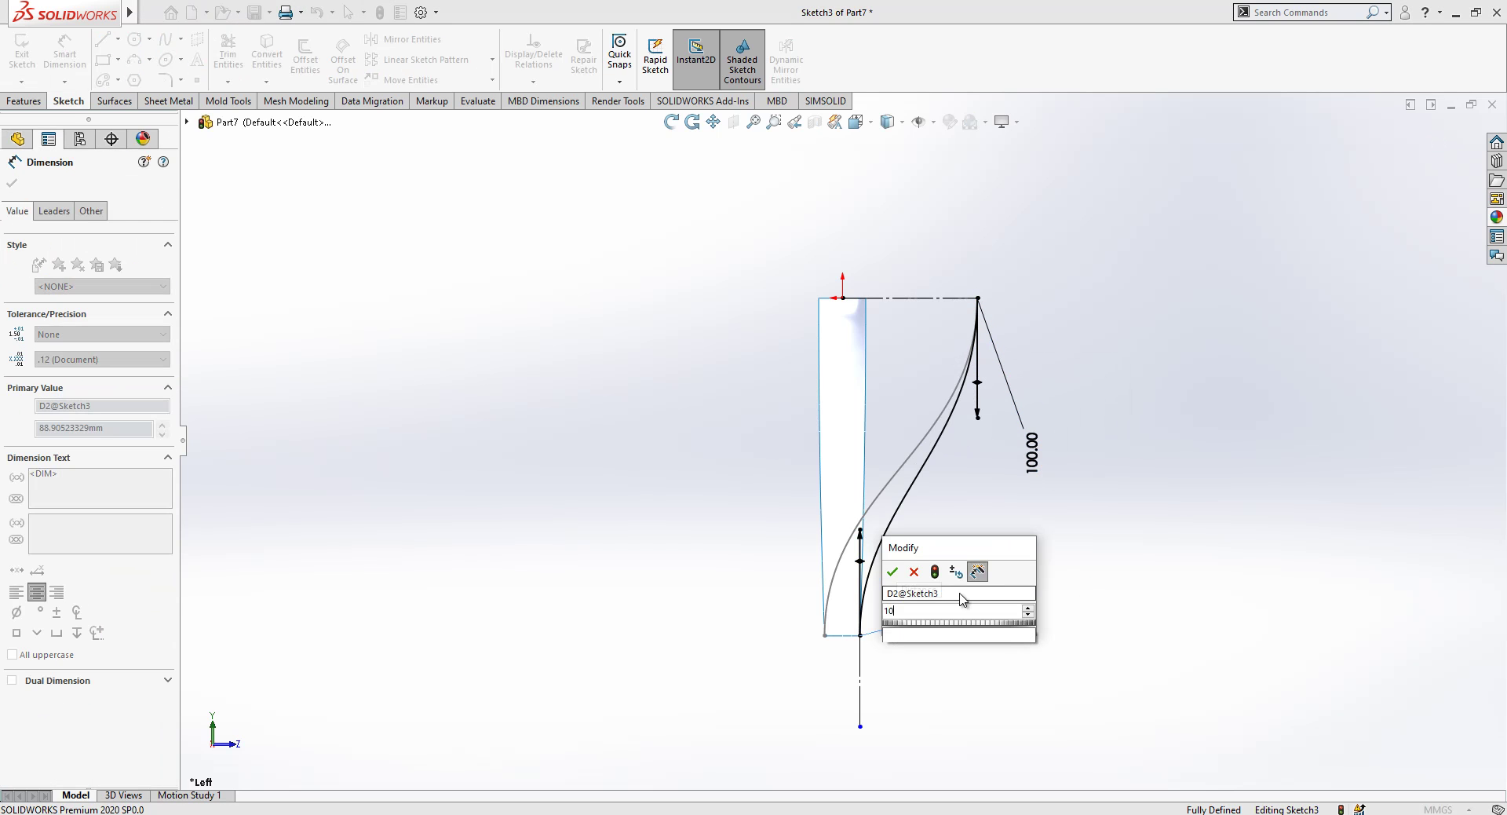
{"action": "type", "text": "100"}
{"action": "key", "text": "Return"}
{"action": "left_click", "coordinate": [1360, 603]}
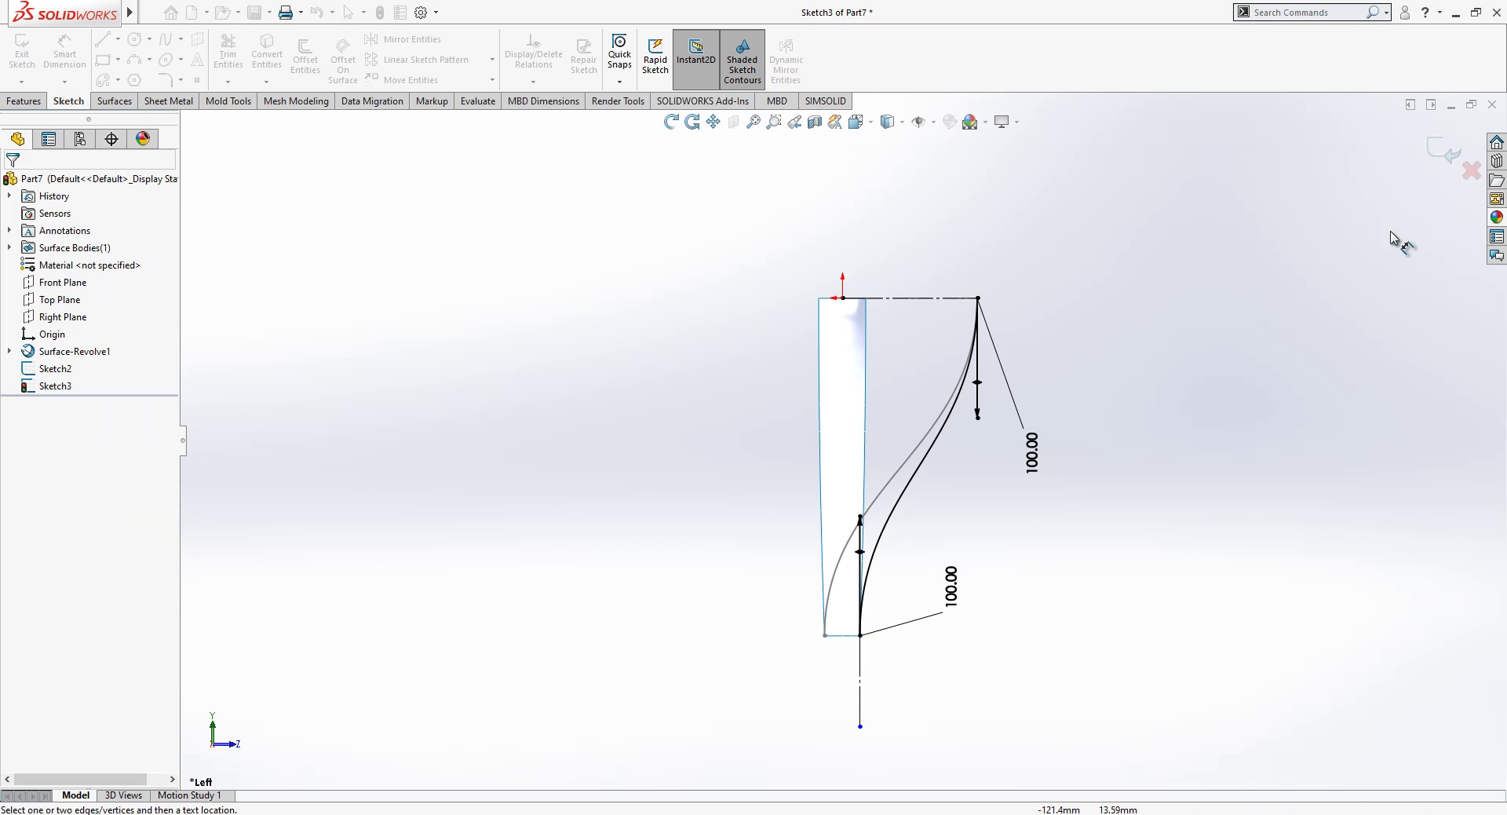
{"action": "left_click", "coordinate": [1443, 154]}
- Sketch a three-point arc on the Front Plane from the slat curve's lower end to near its top
{"action": "mouse_move", "coordinate": [1003, 427]}
{"action": "middle_mouse_down"}
{"action": "mouse_move", "coordinate": [831, 447]}
{"action": "mouse_move", "coordinate": [869, 481]}
{"action": "middle_mouse_up"}
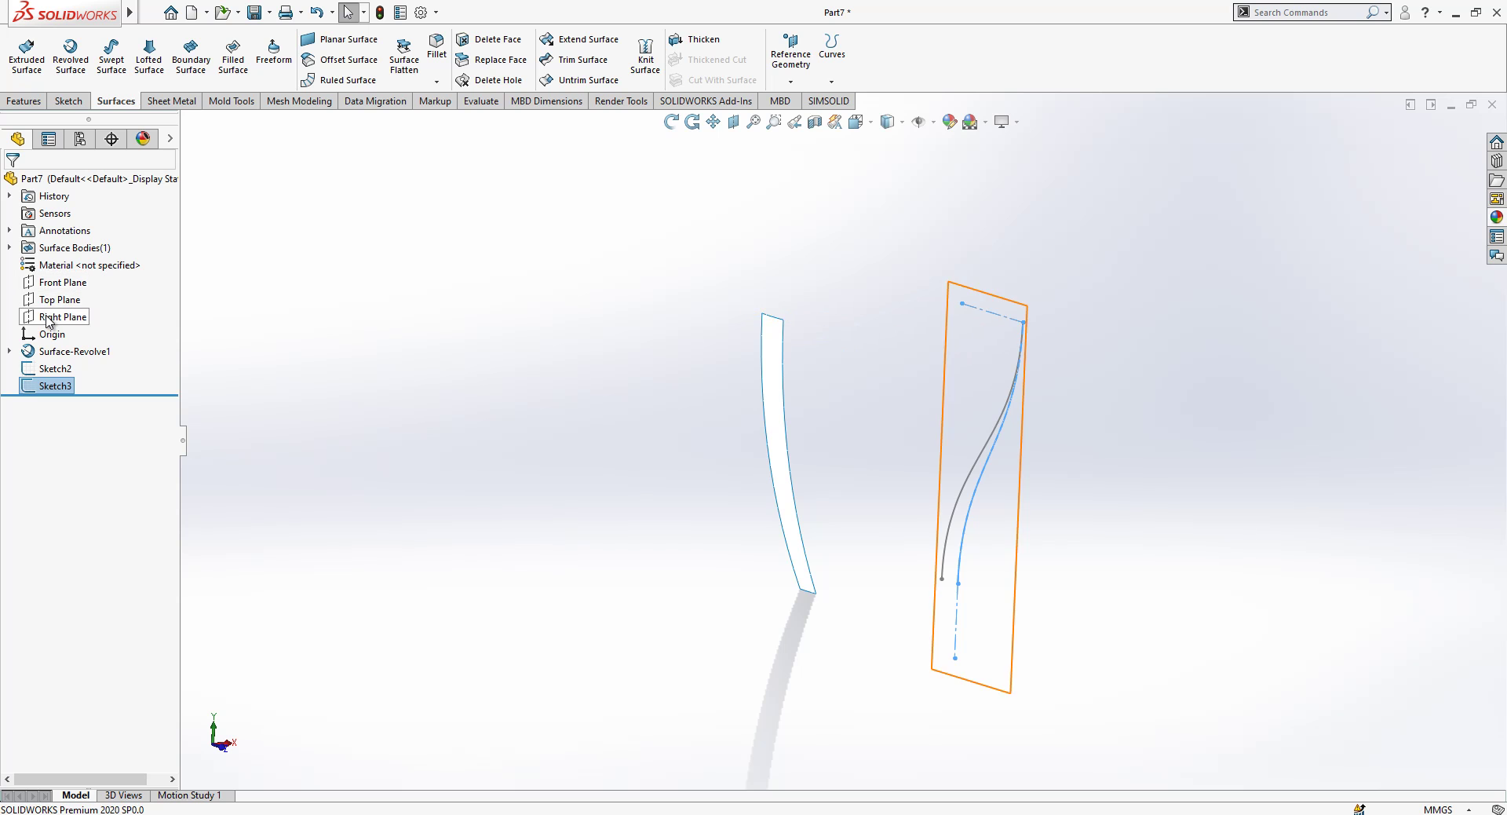
{"action": "left_click", "coordinate": [63, 282]}
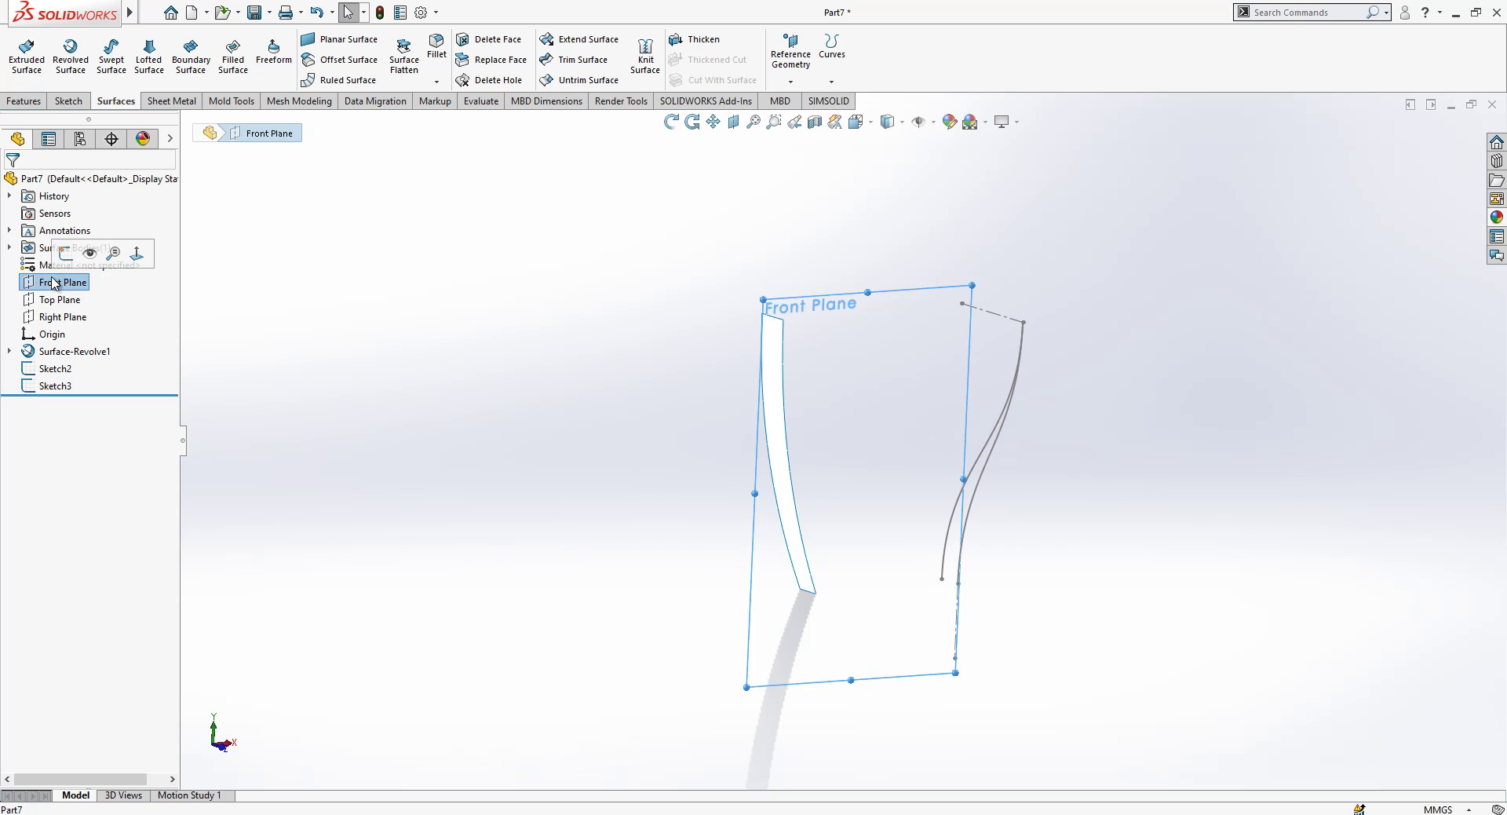
{"action": "left_click", "coordinate": [151, 249]}
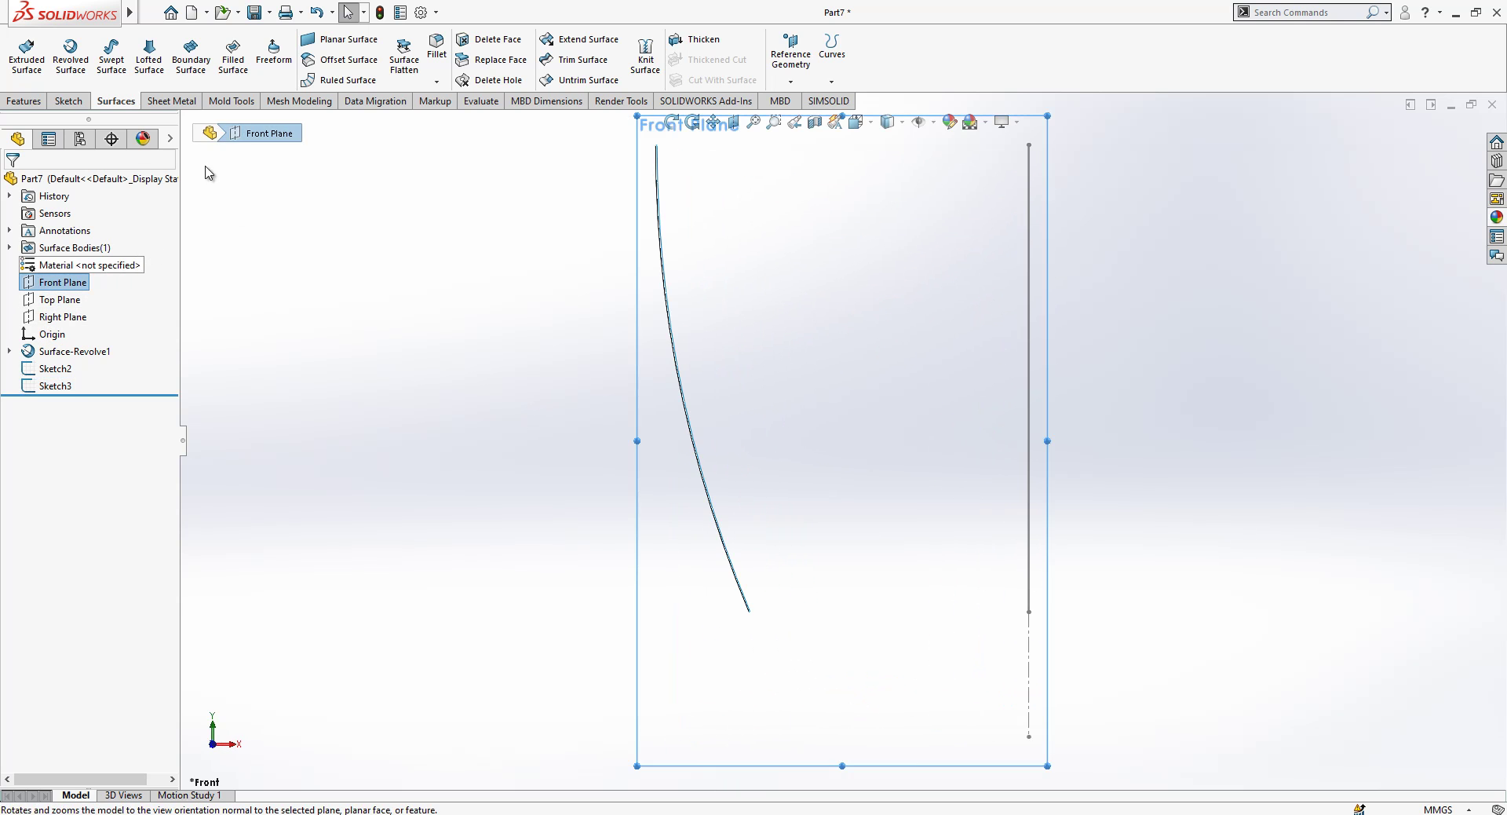
{"action": "left_click", "coordinate": [29, 102]}
{"action": "left_click", "coordinate": [68, 100]}
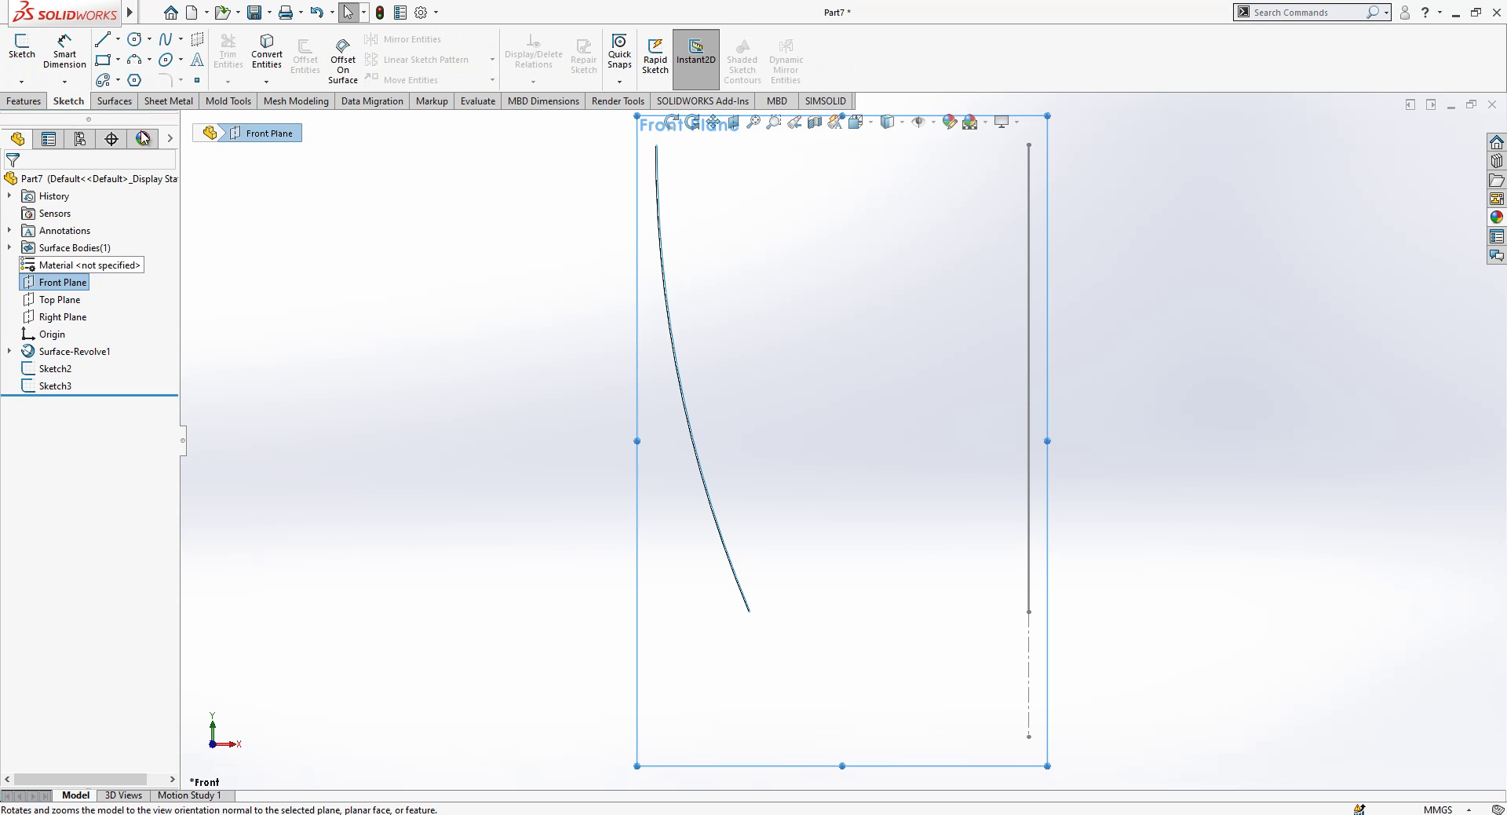
{"action": "left_click", "coordinate": [134, 59]}
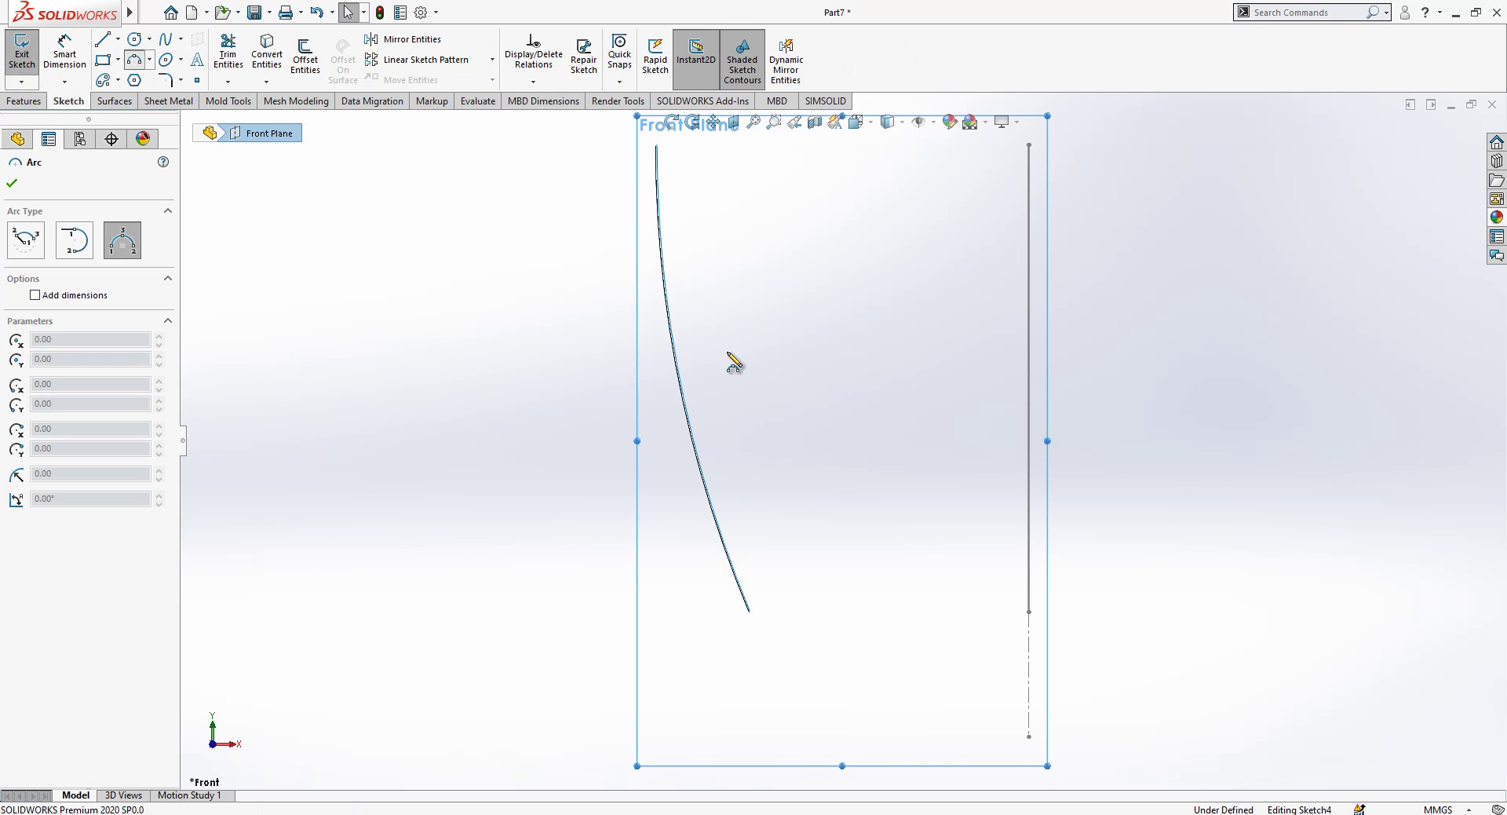
{"action": "left_click", "coordinate": [750, 610]}
{"action": "scroll", "coordinate": [740, 439], "scroll_direction": "up", "scroll_amount": 1}
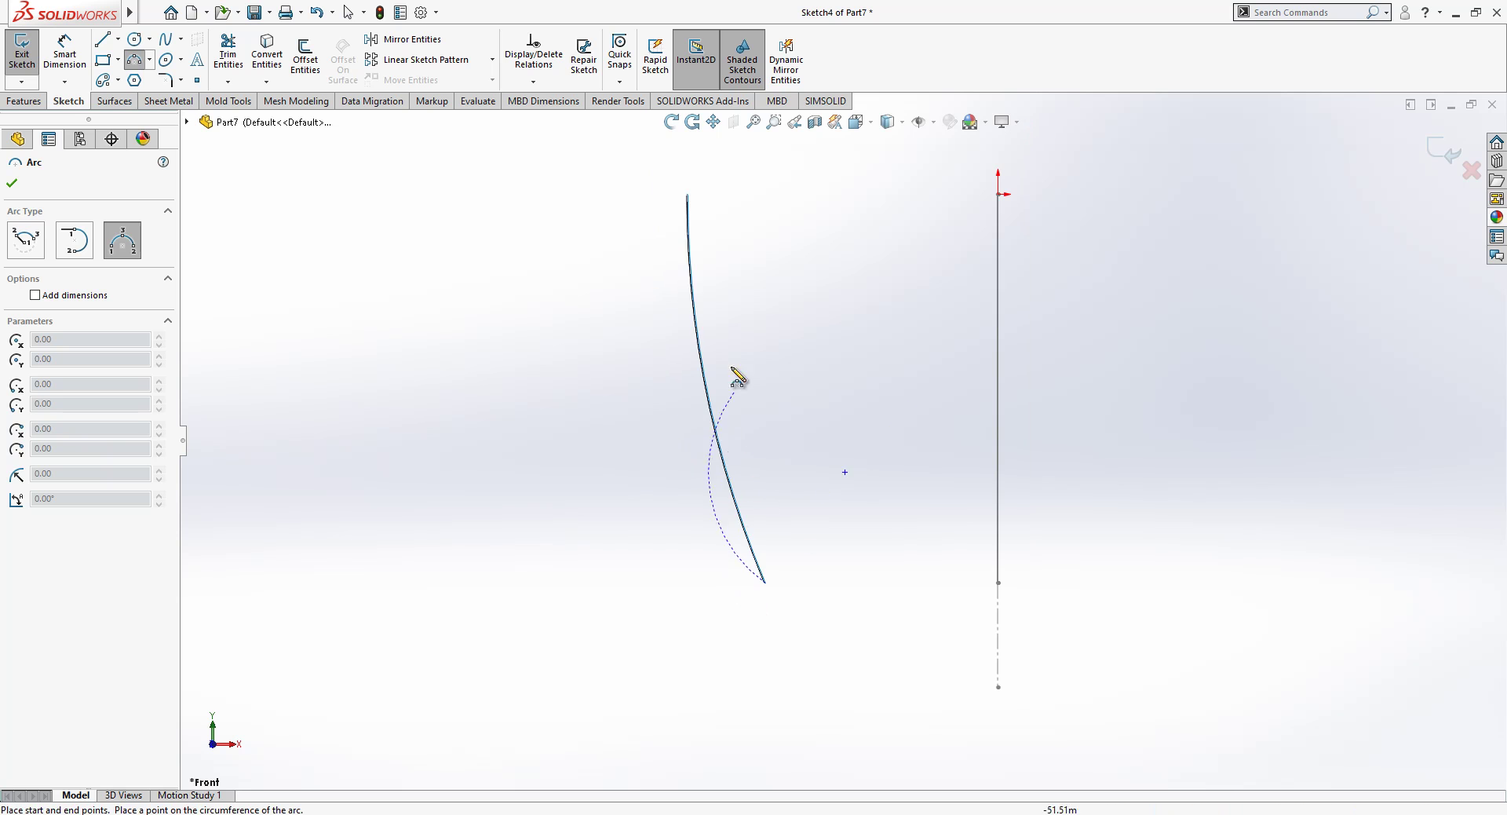
{"action": "left_click", "coordinate": [724, 195]}
{"action": "left_click", "coordinate": [728, 306]}
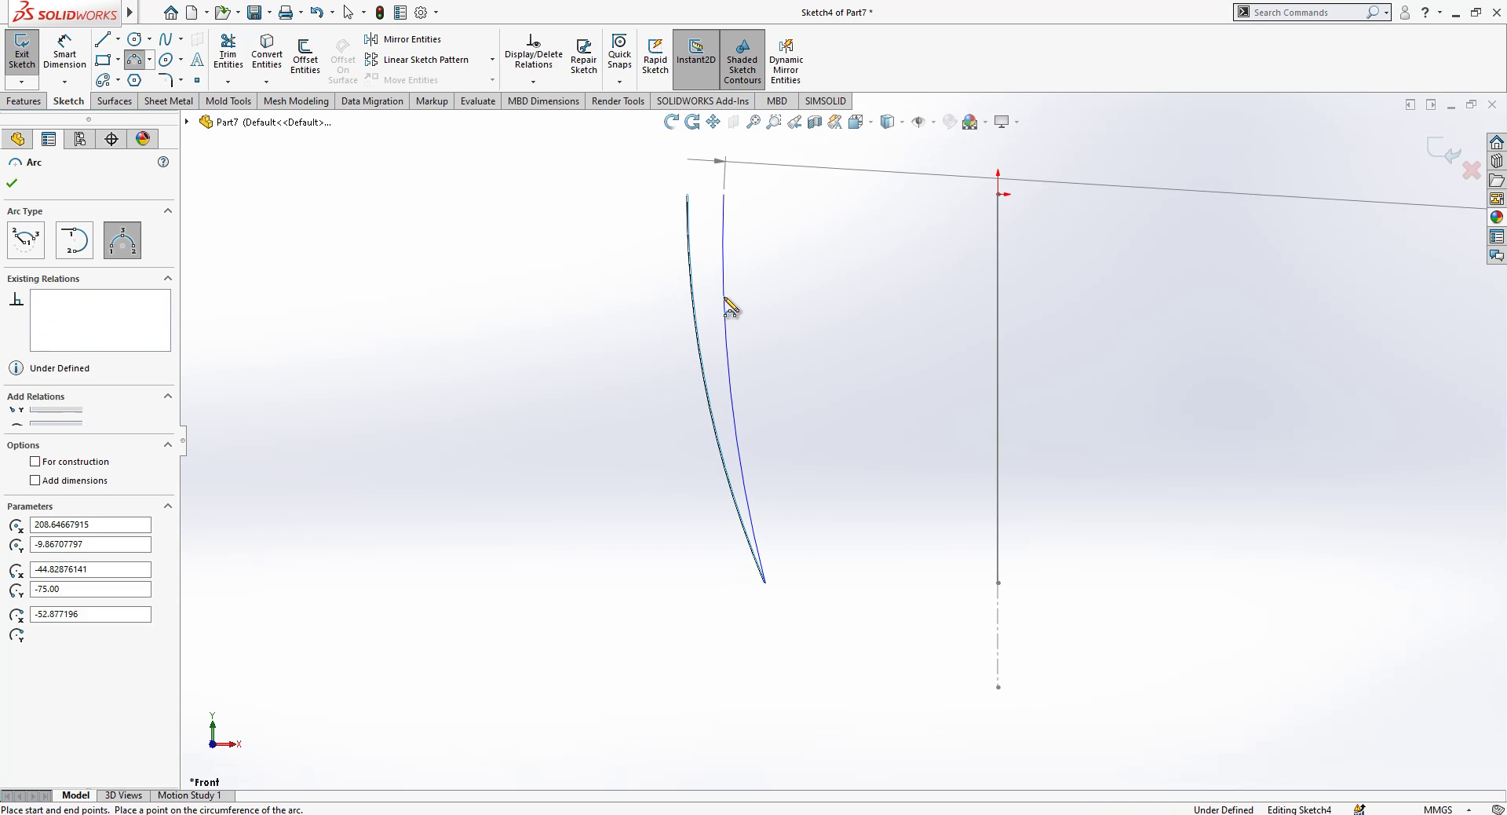
{"action": "key", "text": "Escape"}
- Draw a horizontal construction line from the centerline's top to the arc's top end
{"action": "left_click", "coordinate": [103, 41]}
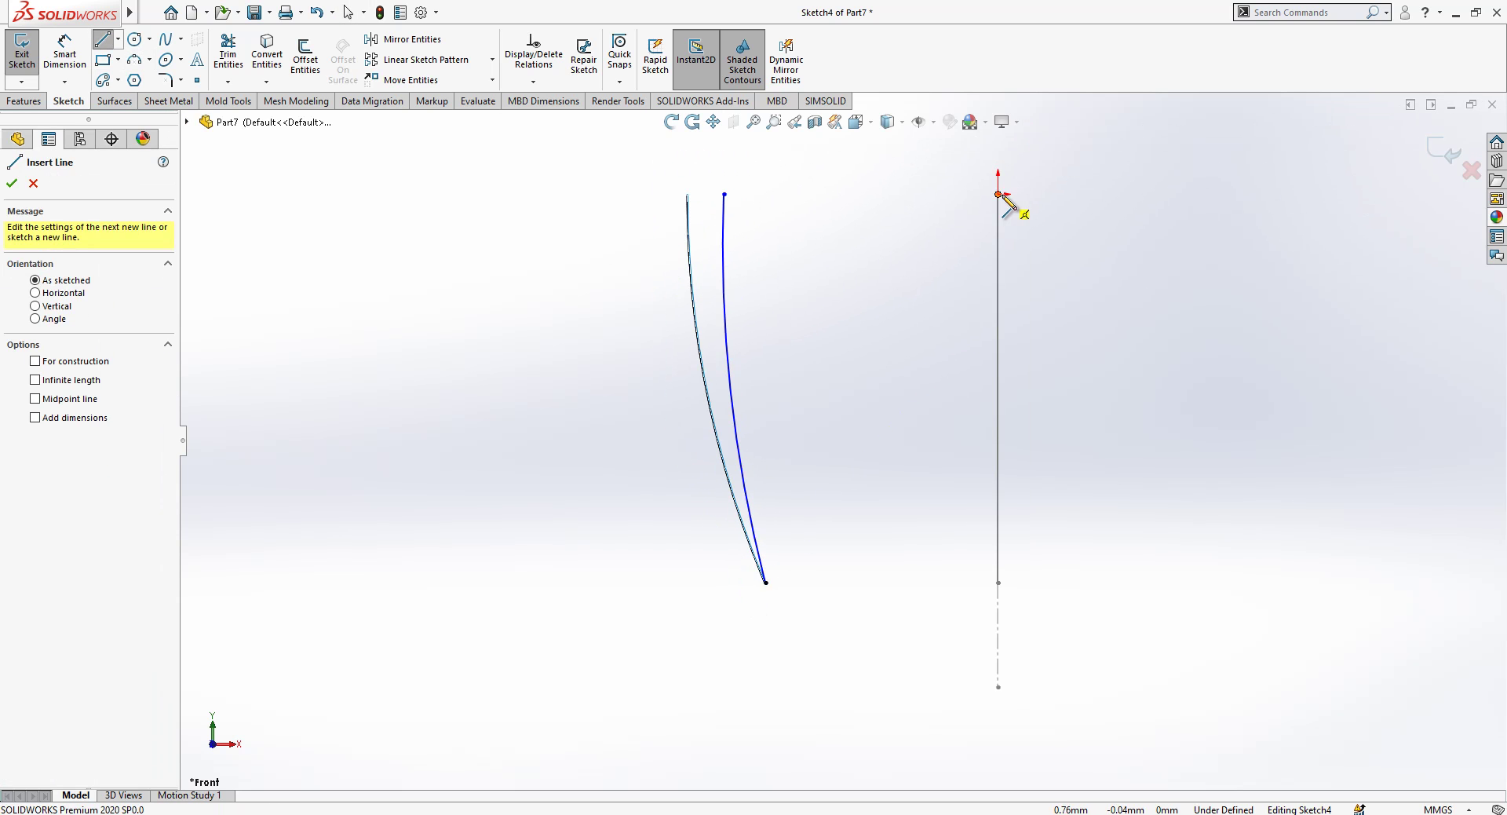
{"action": "left_click", "coordinate": [999, 194]}
{"action": "left_click", "coordinate": [724, 194]}
{"action": "key", "text": "Escape"}
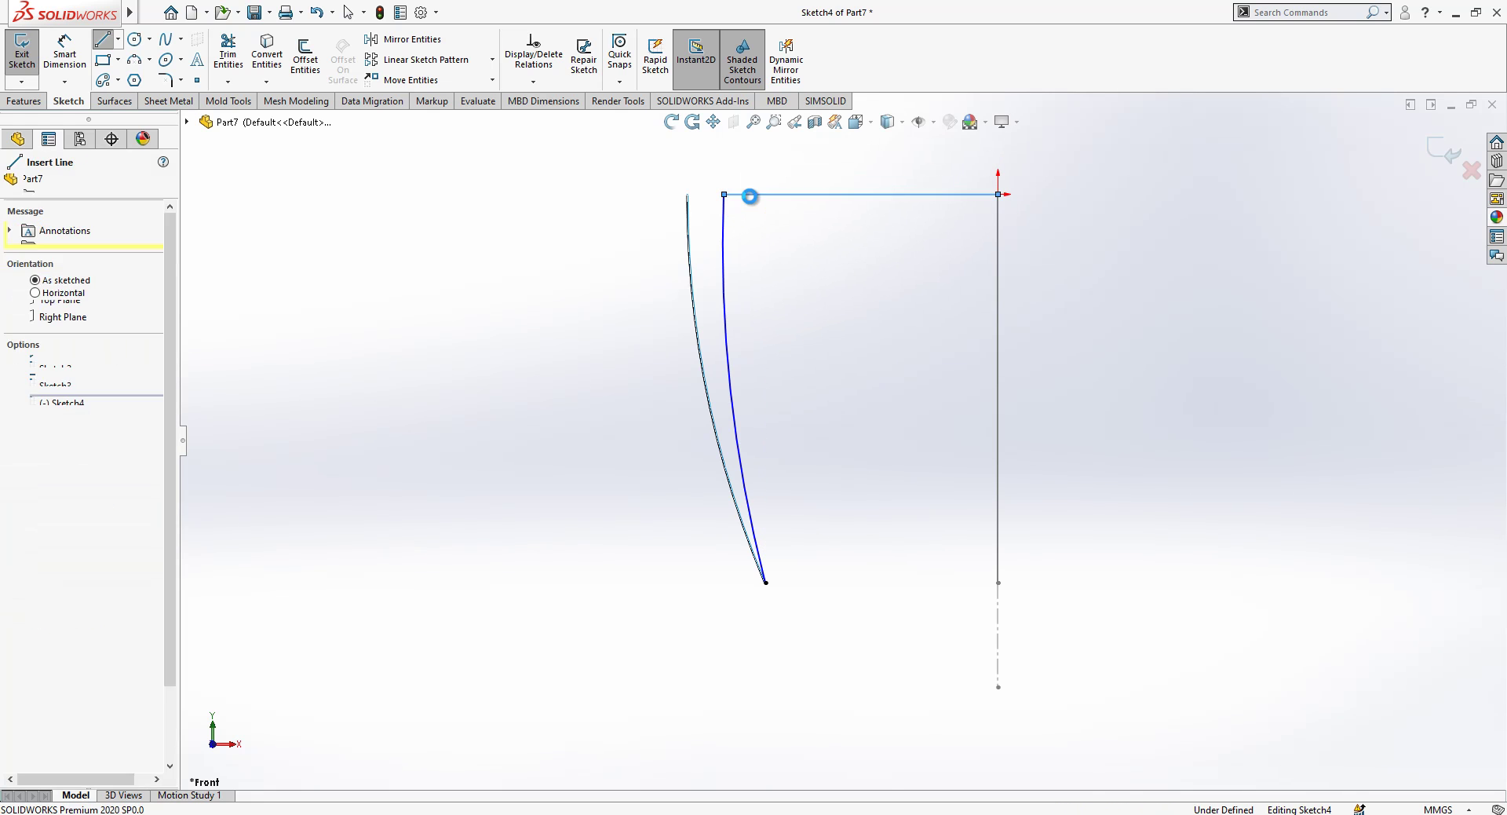
{"action": "left_click", "coordinate": [789, 194]}
{"action": "left_click", "coordinate": [919, 149]}
- Dimension the horizontal construction line to 53 mm
{"action": "right_click_drag", "start_coordinate": [825, 330], "coordinate": [801, 196]}
{"action": "key", "text": "Escape"}
{"action": "right_click_drag", "start_coordinate": [815, 257], "coordinate": [812, 197]}
{"action": "left_click", "coordinate": [817, 202]}
{"action": "left_click", "coordinate": [815, 263]}
{"action": "key", "text": "Return"}
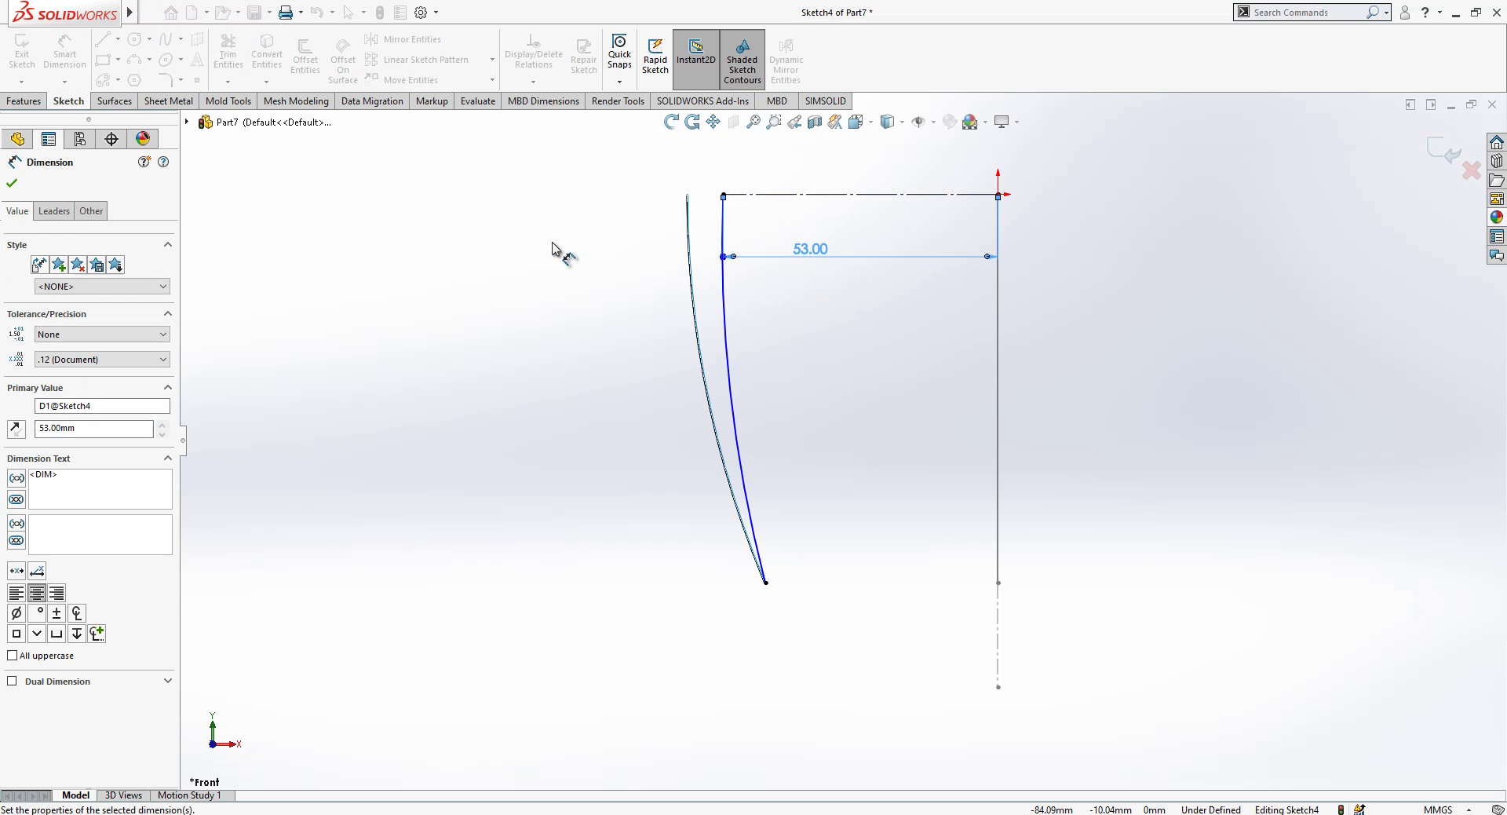
{"action": "key", "text": "Escape"}
- Add a short vertical line at the arc's top, make the arc tangent to it, and reposition the 53.00 dimension
{"action": "left_click", "coordinate": [102, 39]}
{"action": "left_click", "coordinate": [723, 195]}
{"action": "left_click", "coordinate": [723, 142]}
{"action": "key", "text": "Escape"}
{"action": "left_click", "coordinate": [724, 168]}
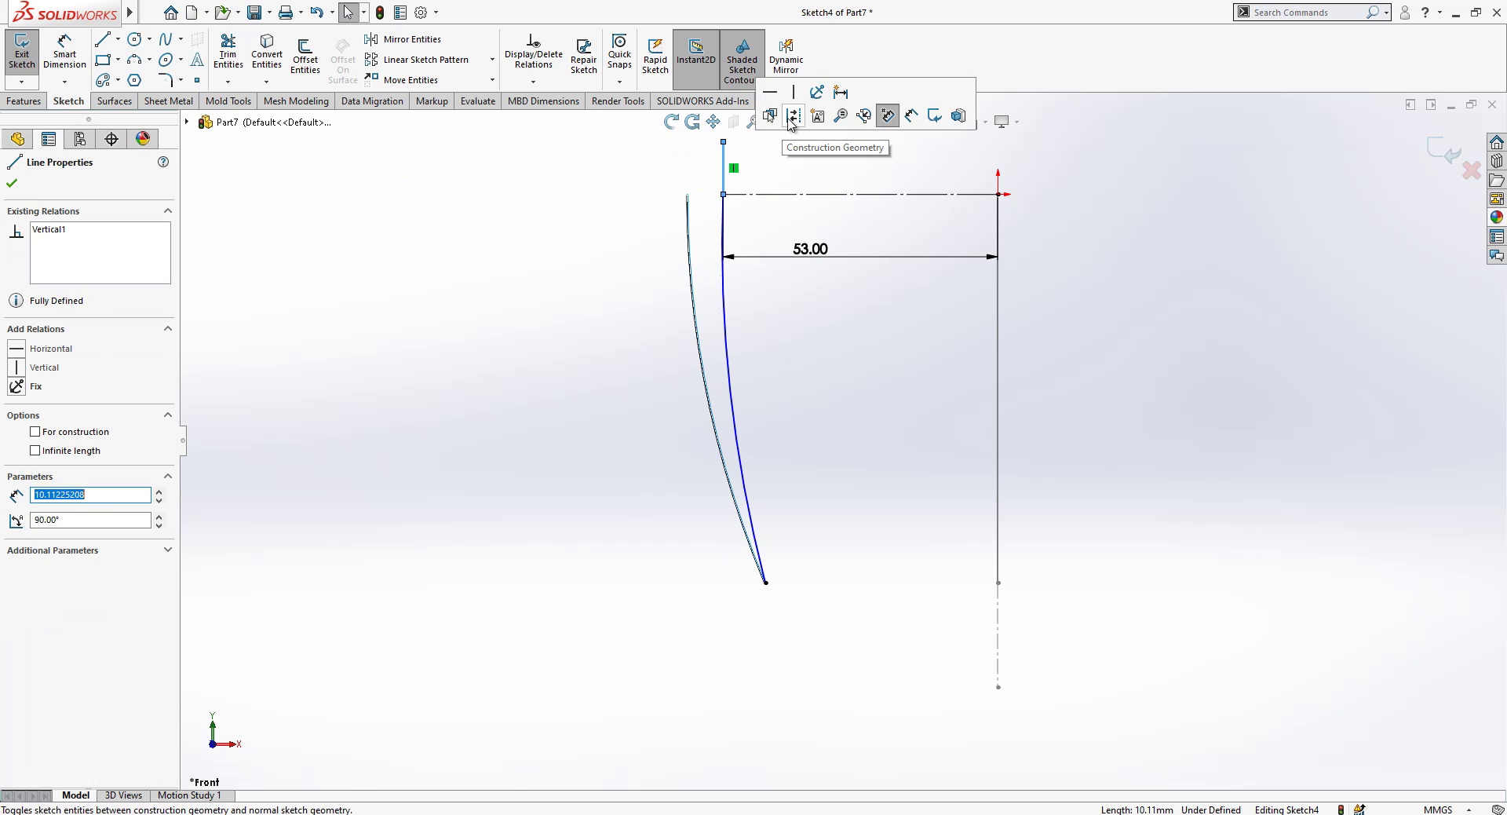
{"action": "key", "text": "Escape"}
{"action": "left_click", "coordinate": [723, 206]}
{"action": "left_click", "coordinate": [724, 166], "text": "ctrl"}
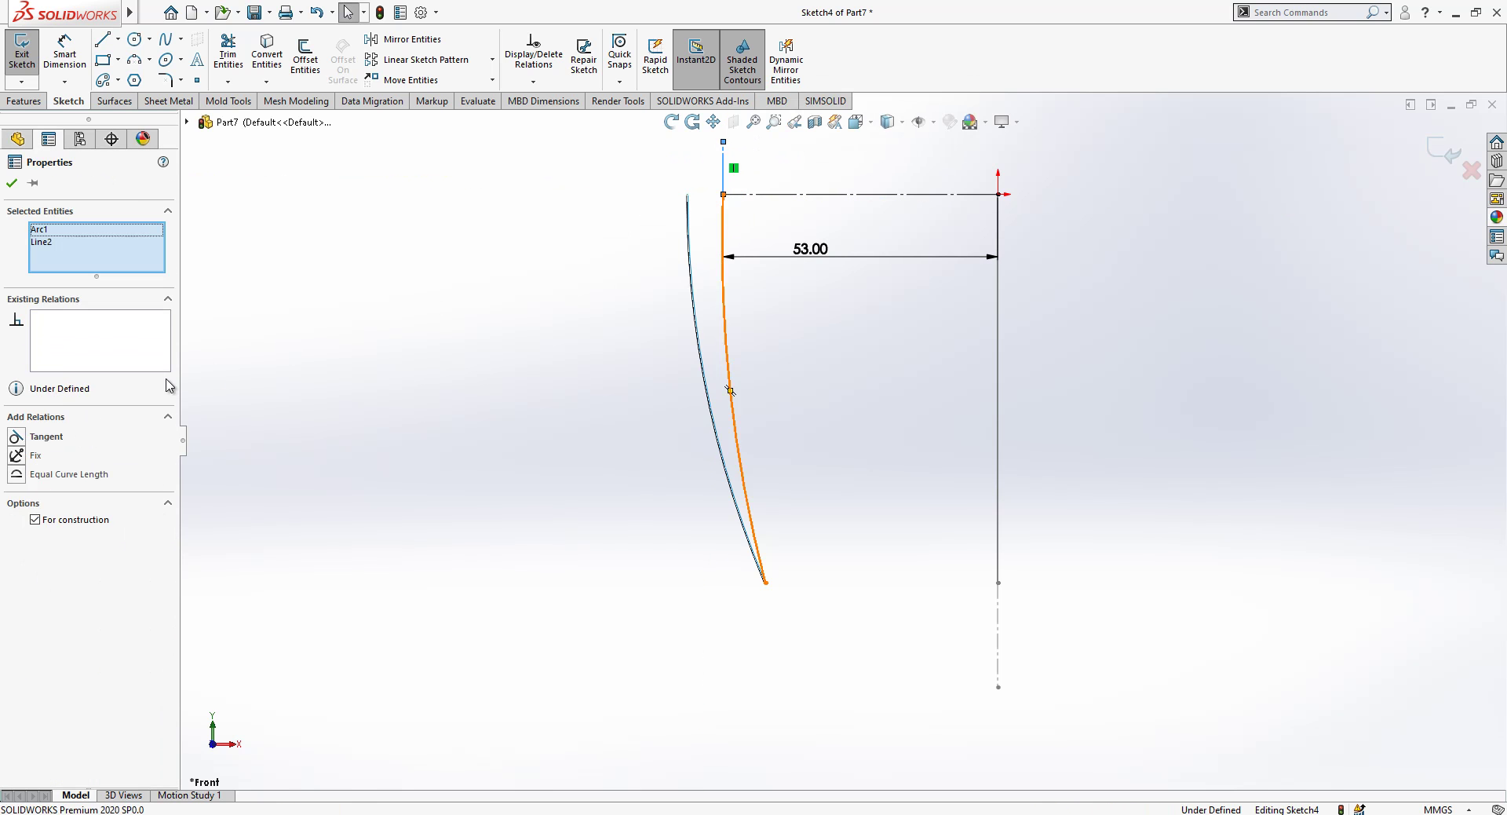
{"action": "left_click", "coordinate": [45, 436]}
{"action": "key", "text": "Escape"}
{"action": "scroll", "coordinate": [926, 432], "scroll_direction": "up", "scroll_amount": 1}
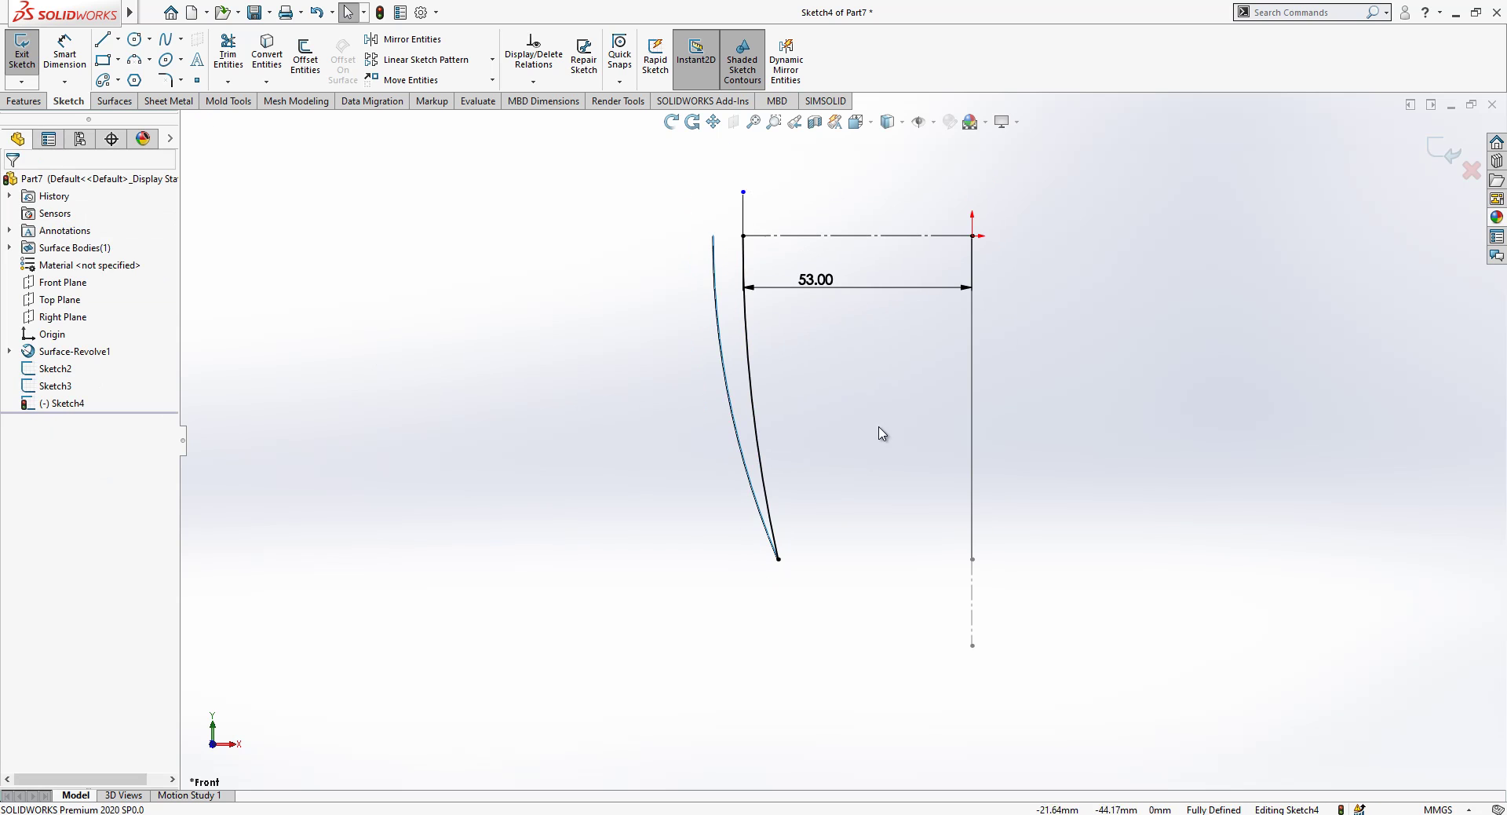
{"action": "scroll", "coordinate": [895, 242], "scroll_direction": "down", "scroll_amount": 1}
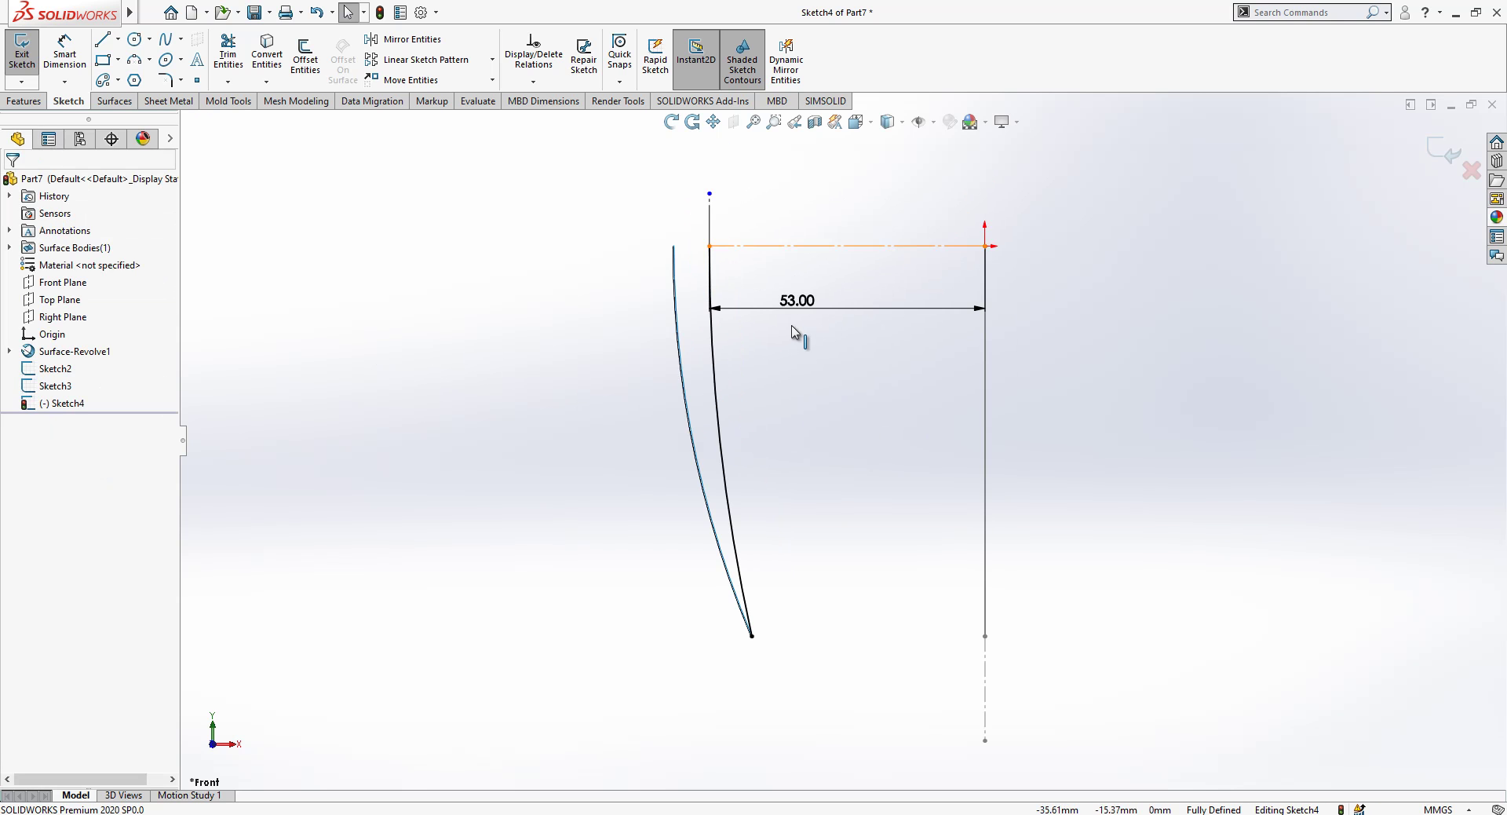
{"action": "left_click_drag", "start_coordinate": [797, 316], "coordinate": [848, 166]}
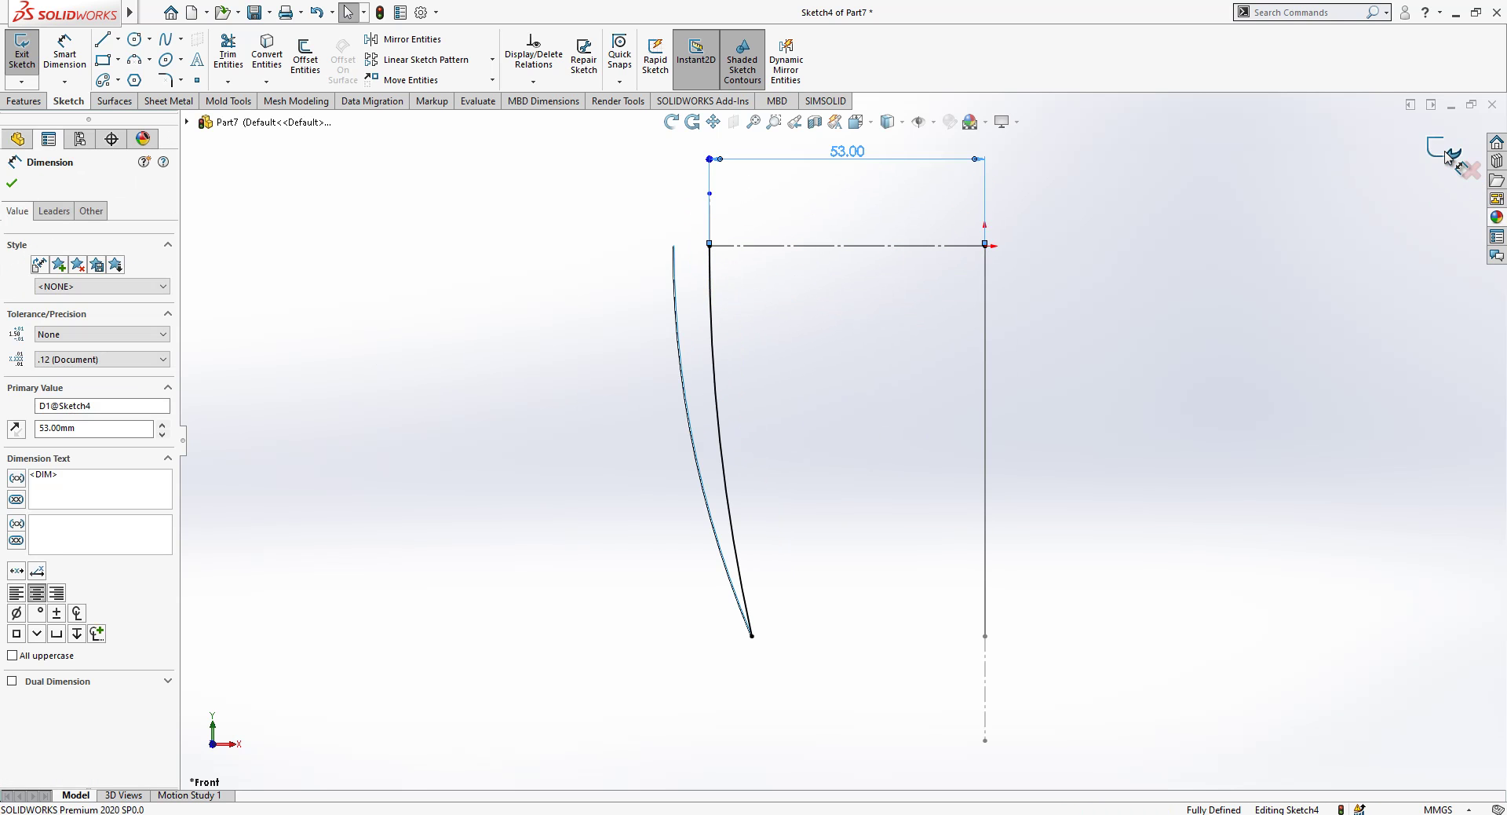
- Exit Sketch4 and hide the Surface-Revolve1 body
{"action": "left_click", "coordinate": [1435, 153]}
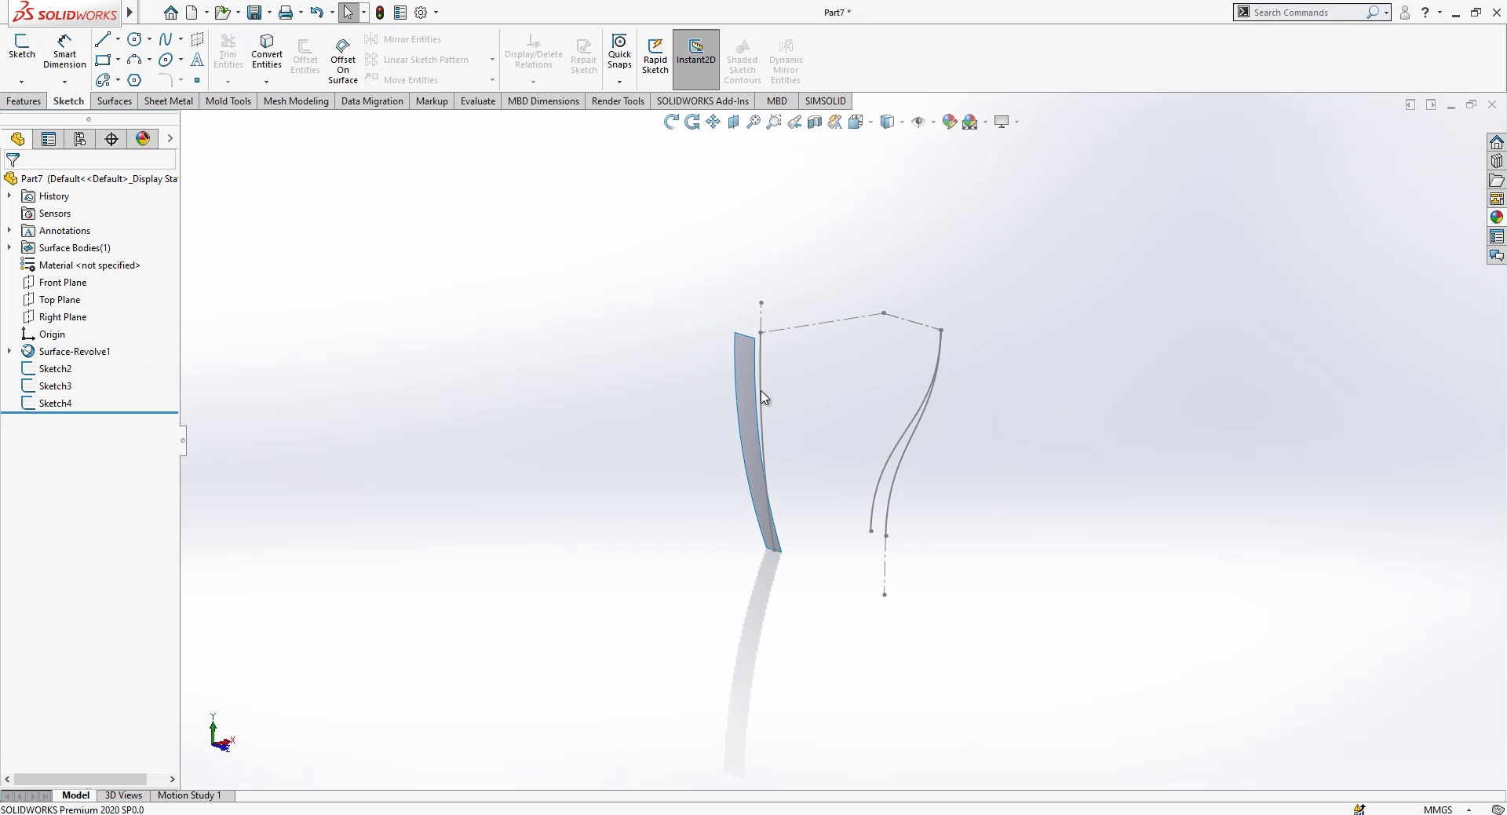
{"action": "left_click", "coordinate": [749, 379]}
{"action": "left_click", "coordinate": [817, 327]}
{"action": "scroll", "coordinate": [648, 406], "scroll_direction": "up", "scroll_amount": 1}
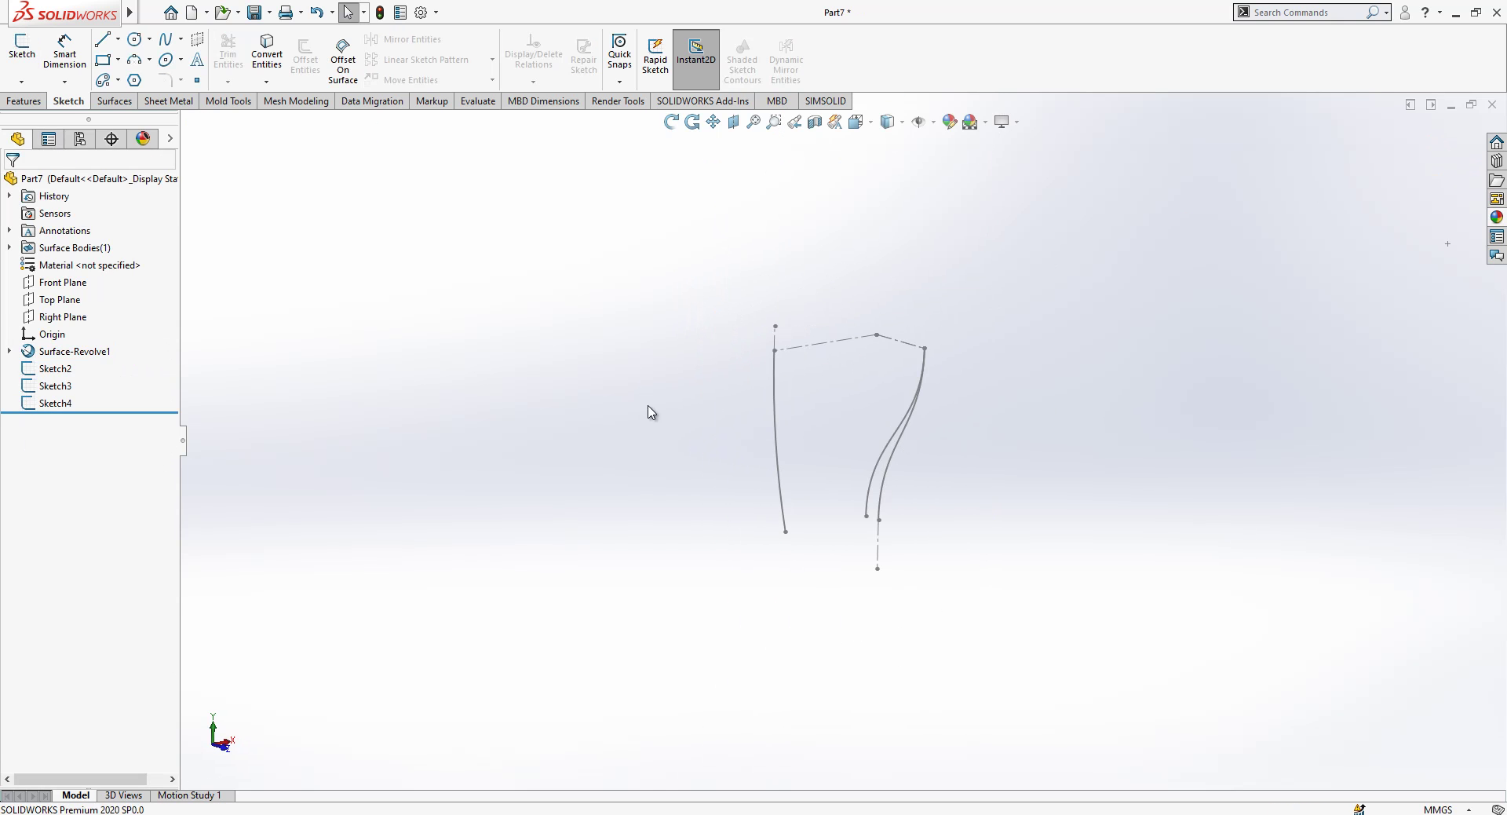
- Show Sketch1 from under Surface-Revolve1 and inspect it alongside Sketch2
{"action": "left_click", "coordinate": [11, 352]}
{"action": "left_click", "coordinate": [50, 366]}
{"action": "left_click", "coordinate": [64, 340]}
{"action": "mouse_move", "coordinate": [961, 481]}
{"action": "middle_mouse_down"}
{"action": "mouse_move", "coordinate": [1026, 461]}
{"action": "mouse_move", "coordinate": [902, 468]}
{"action": "middle_mouse_up"}
{"action": "scroll", "coordinate": [817, 408], "scroll_direction": "down", "scroll_amount": 2}
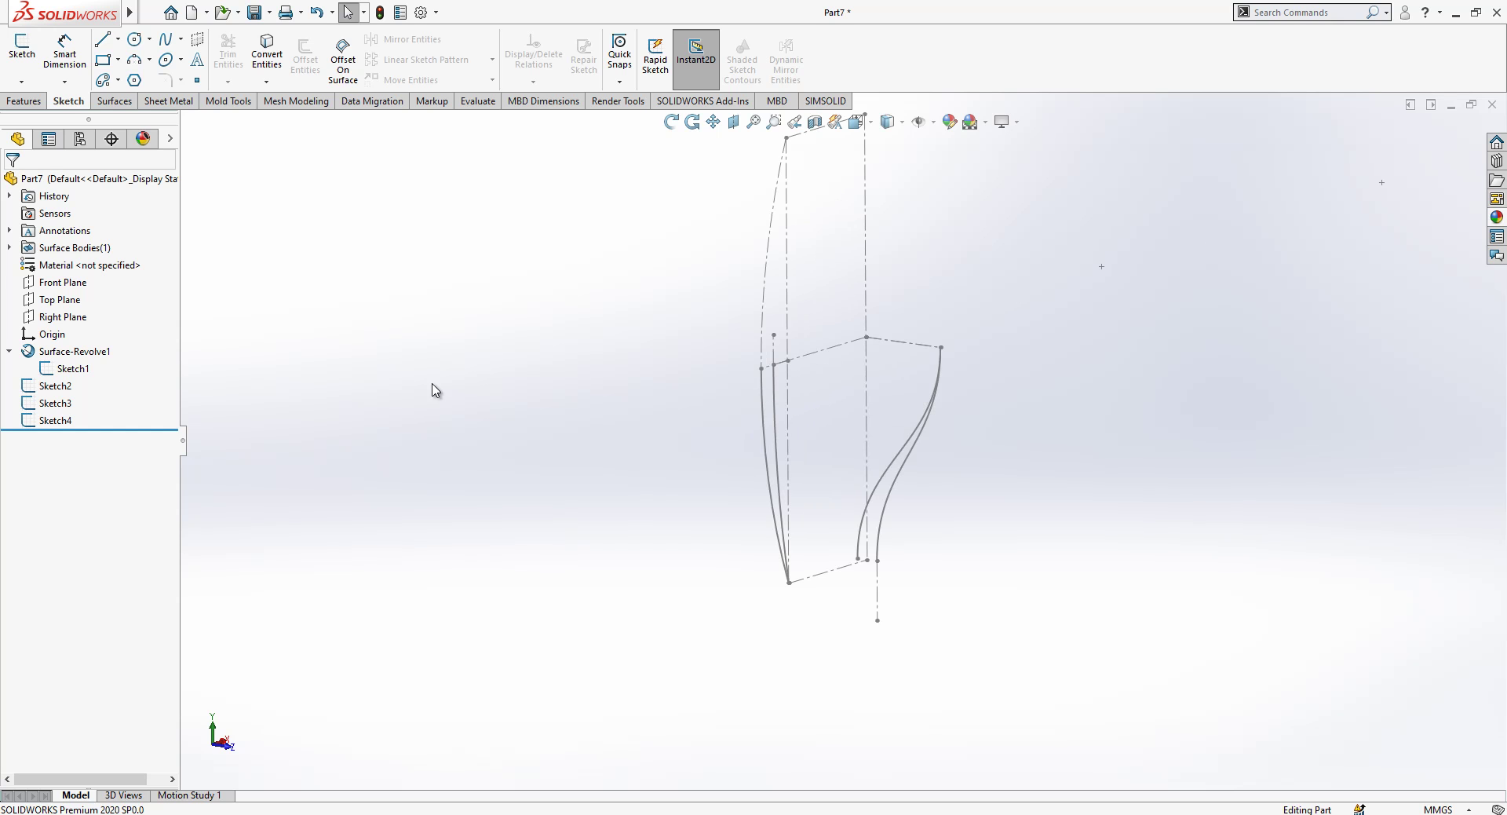
{"action": "left_click", "coordinate": [59, 389]}
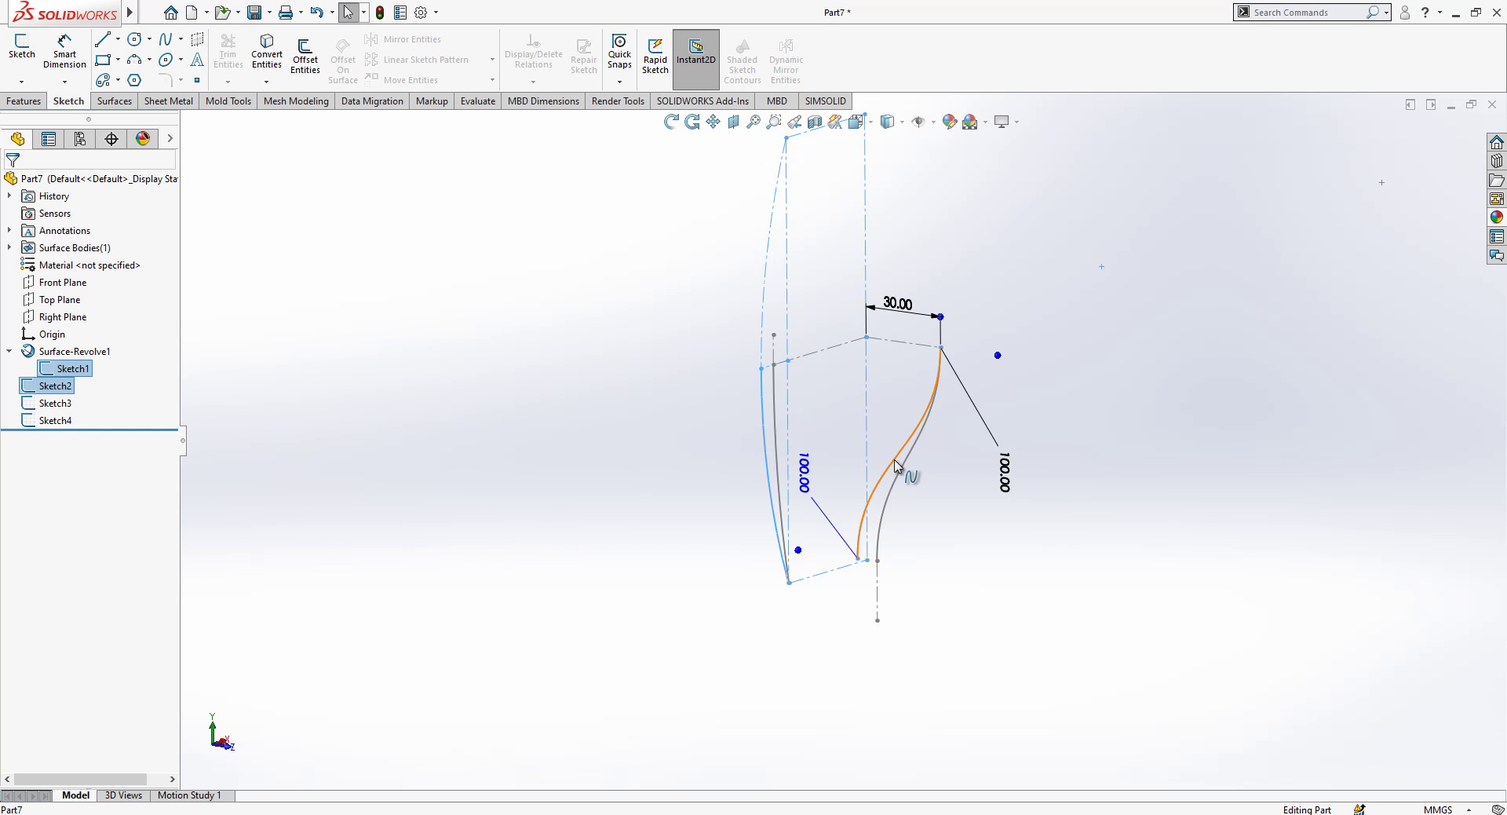
{"action": "mouse_move", "coordinate": [895, 471]}
{"action": "middle_mouse_down"}
{"action": "mouse_move", "coordinate": [1029, 417]}
{"action": "mouse_move", "coordinate": [918, 483]}
{"action": "middle_mouse_up"}
- Create Curve1 as a projected curve from Sketch2 and Sketch1
{"action": "left_click", "coordinate": [38, 104]}
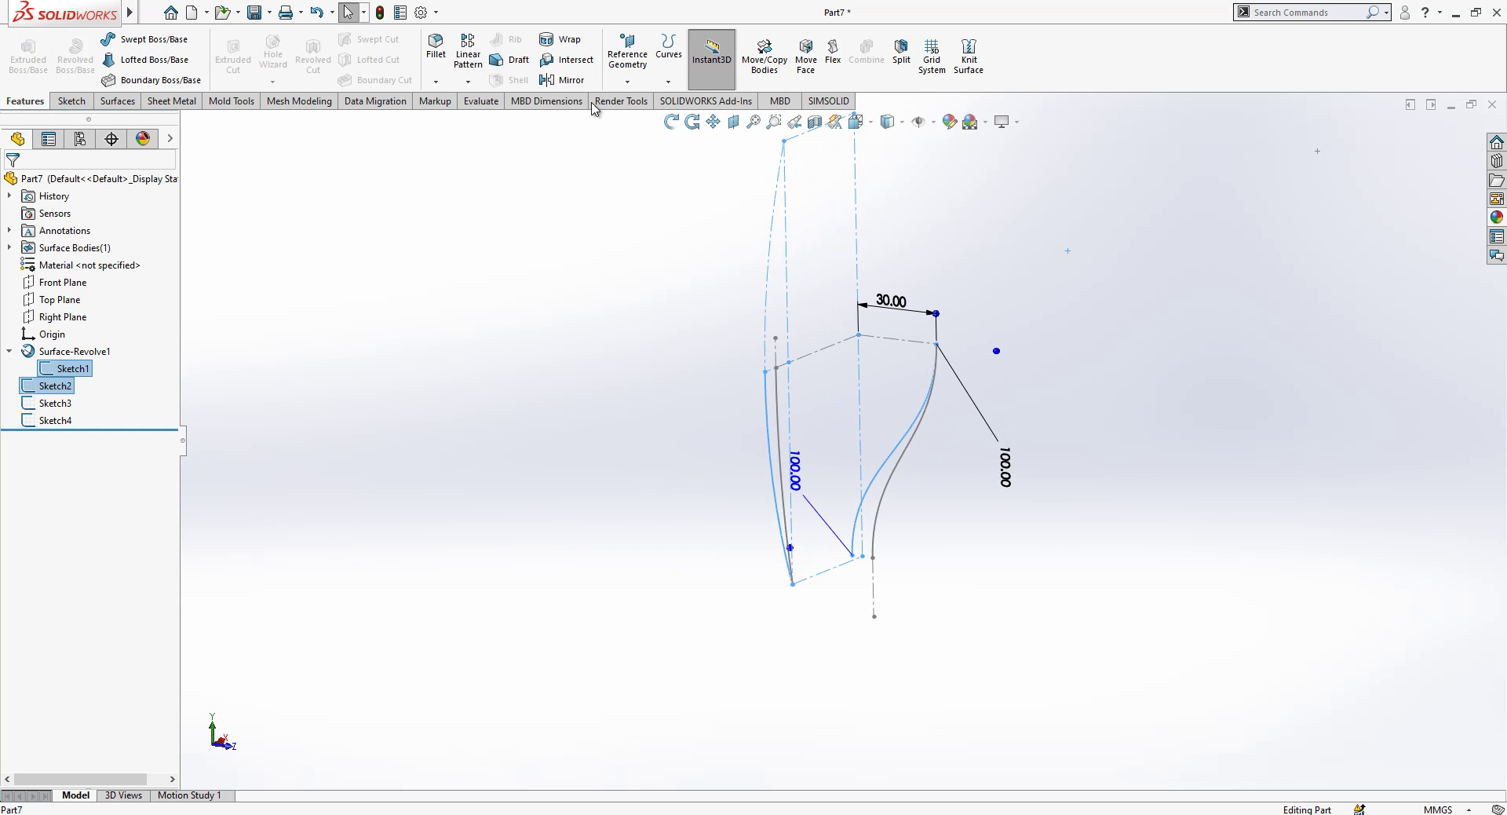
{"action": "left_click", "coordinate": [669, 78]}
{"action": "left_click", "coordinate": [699, 102]}
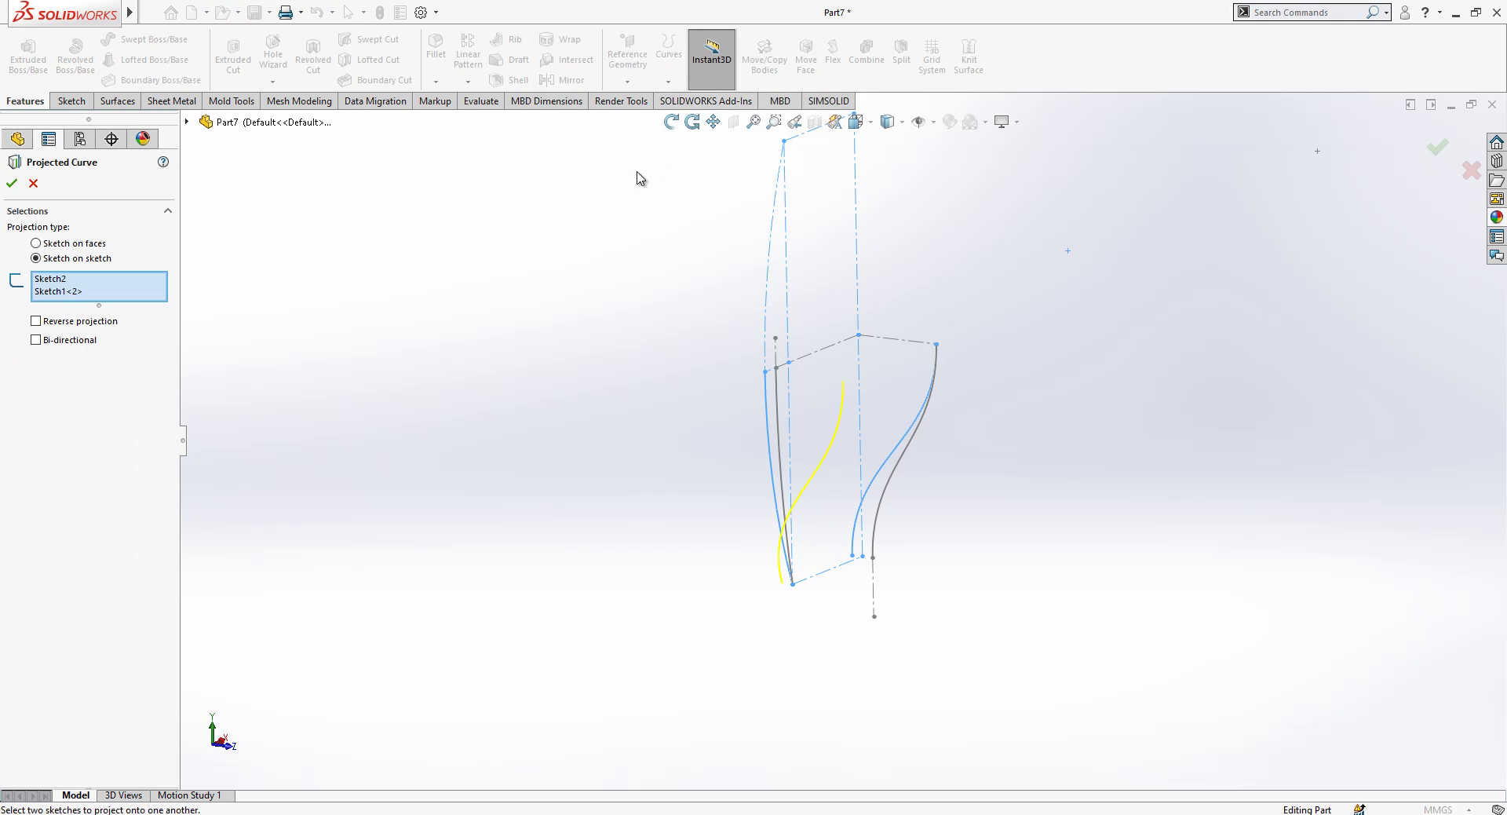
{"action": "left_click", "coordinate": [11, 185]}
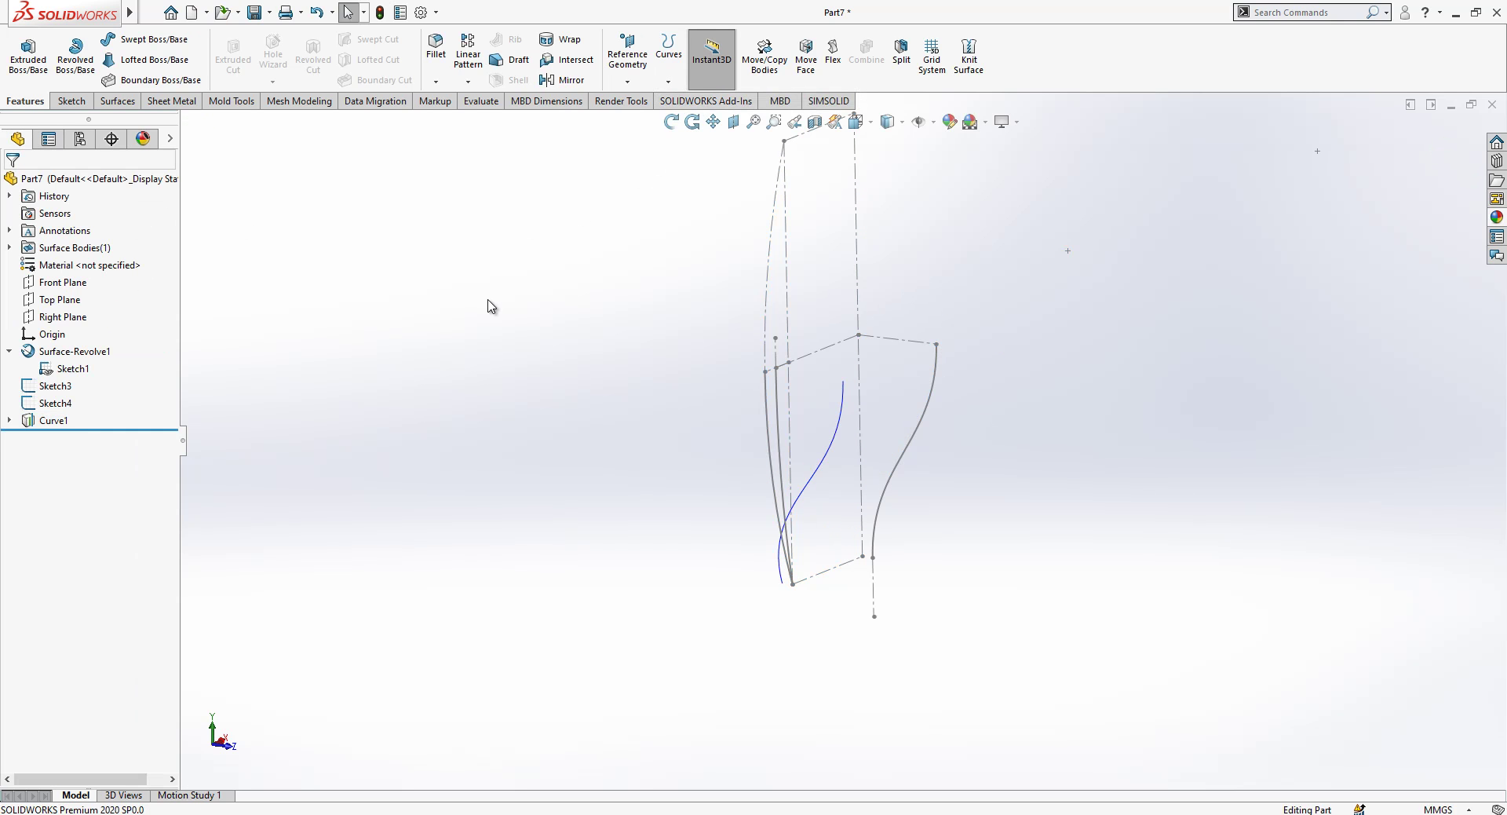
- Inspect the Sketch4 arc and Sketch3 spline and locate the Surface Bodies folder
{"action": "mouse_move", "coordinate": [926, 431]}
{"action": "middle_mouse_down"}
{"action": "mouse_move", "coordinate": [882, 407]}
{"action": "mouse_move", "coordinate": [791, 397]}
{"action": "middle_mouse_up"}
{"action": "left_click", "coordinate": [779, 396]}
{"action": "scroll", "coordinate": [867, 406], "scroll_direction": "down", "scroll_amount": 1}
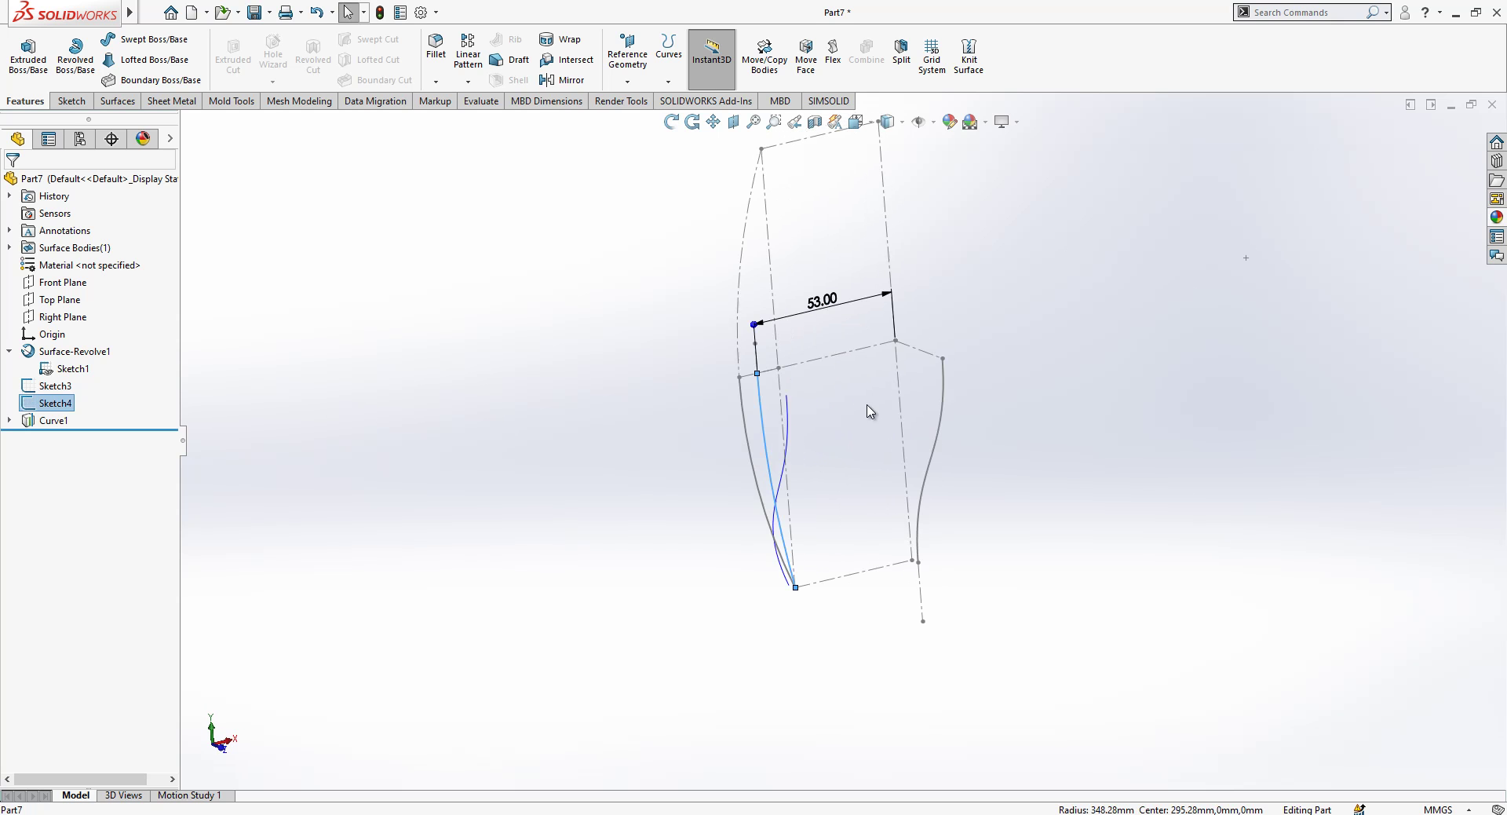
{"action": "left_click", "coordinate": [942, 425], "text": "ctrl"}
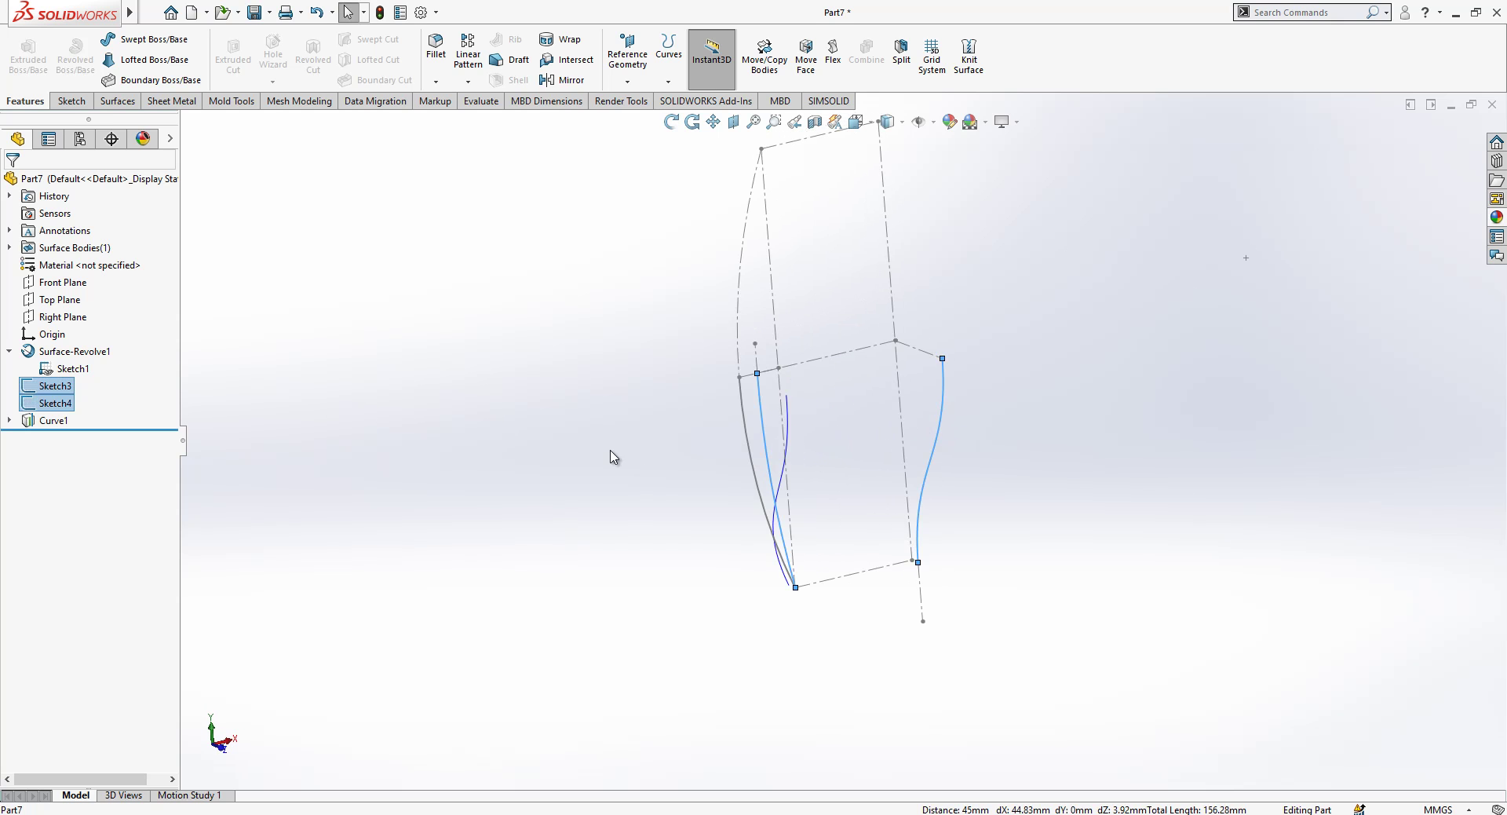
{"action": "mouse_move", "coordinate": [632, 461]}
{"action": "middle_mouse_down"}
{"action": "mouse_move", "coordinate": [730, 380]}
{"action": "mouse_move", "coordinate": [717, 440]}
{"action": "middle_mouse_up"}
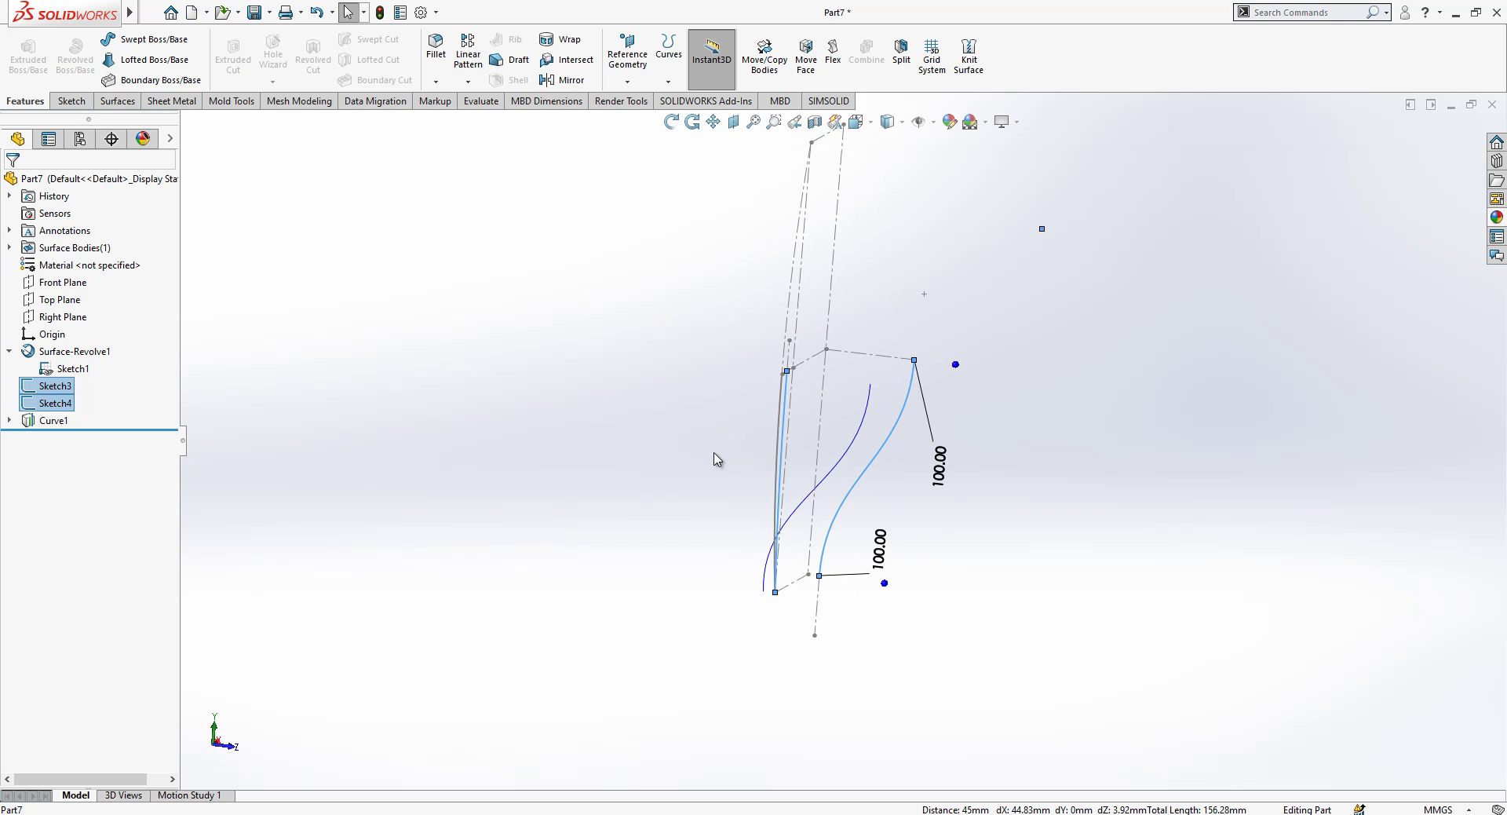
{"action": "left_click", "coordinate": [627, 469]}
{"action": "left_click", "coordinate": [75, 247]}
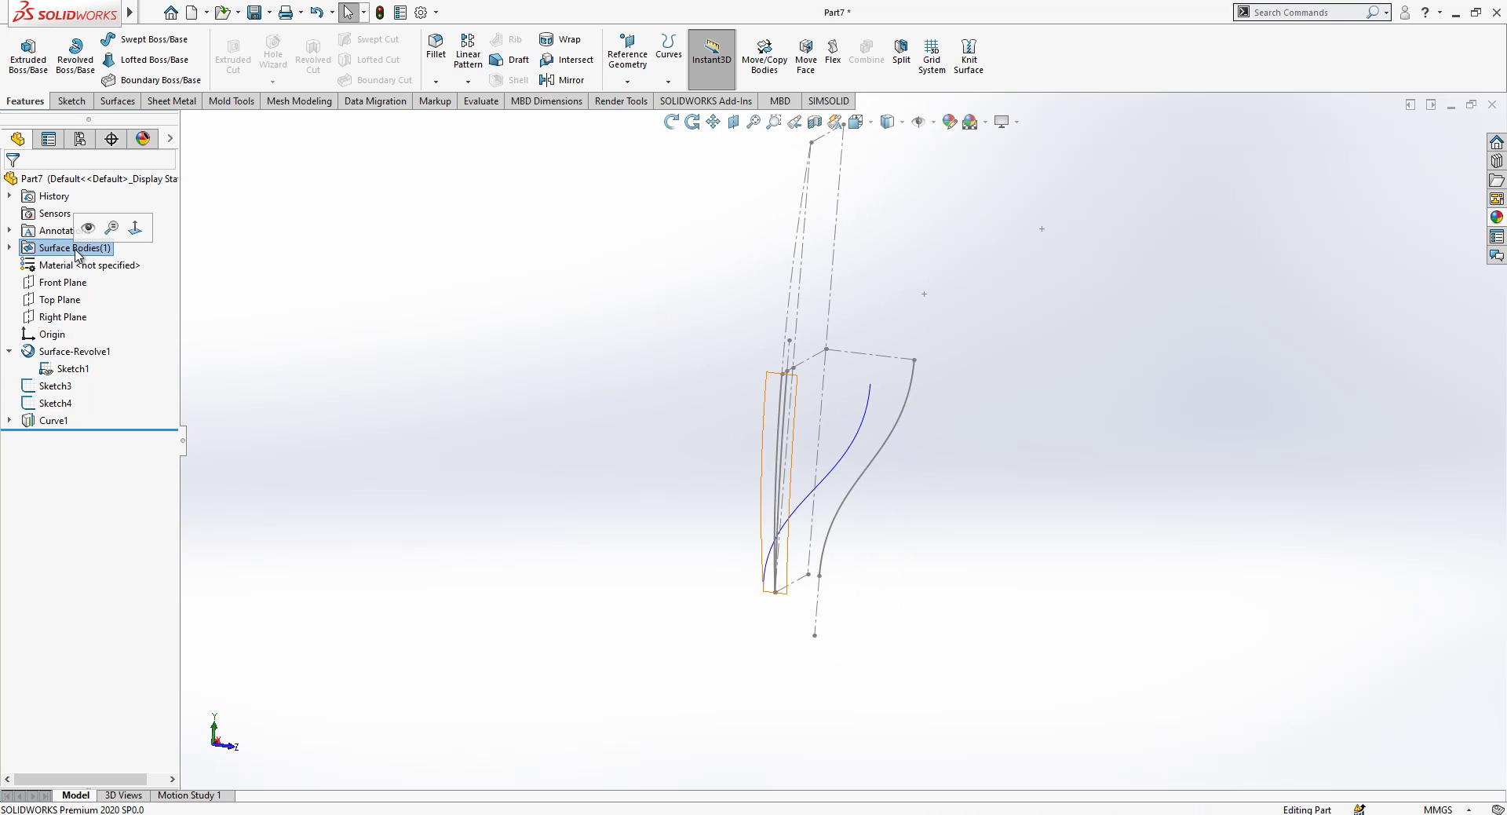
{"action": "scroll", "coordinate": [794, 582], "scroll_direction": "down", "scroll_amount": 2}
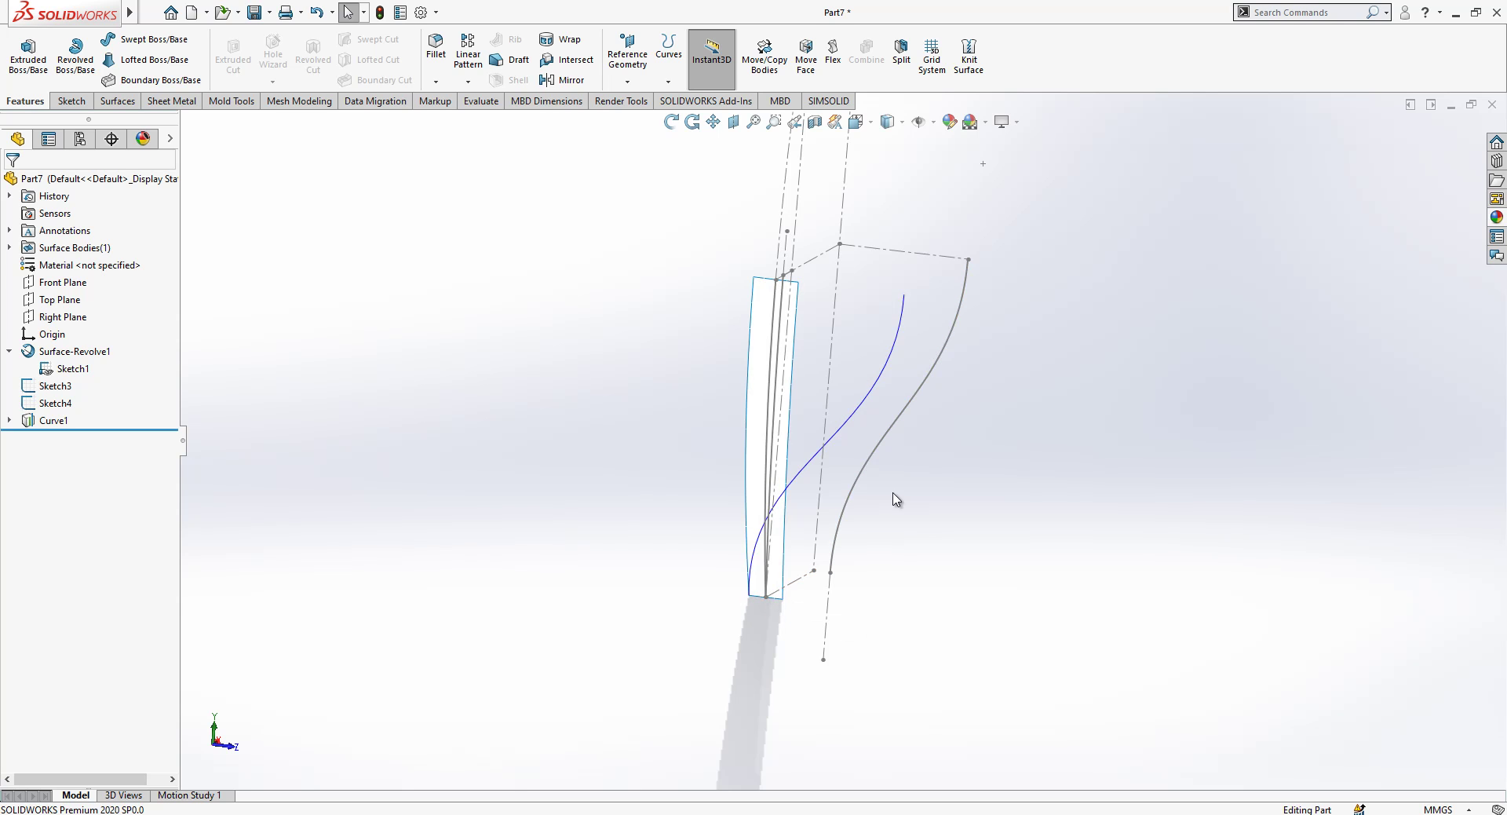
- Hide the revolved surface body to expose Sketch3 and Sketch4
{"action": "left_click", "coordinate": [872, 468]}
{"action": "left_click", "coordinate": [782, 319], "text": "ctrl"}
{"action": "left_click", "coordinate": [973, 488]}
{"action": "left_click", "coordinate": [753, 335]}
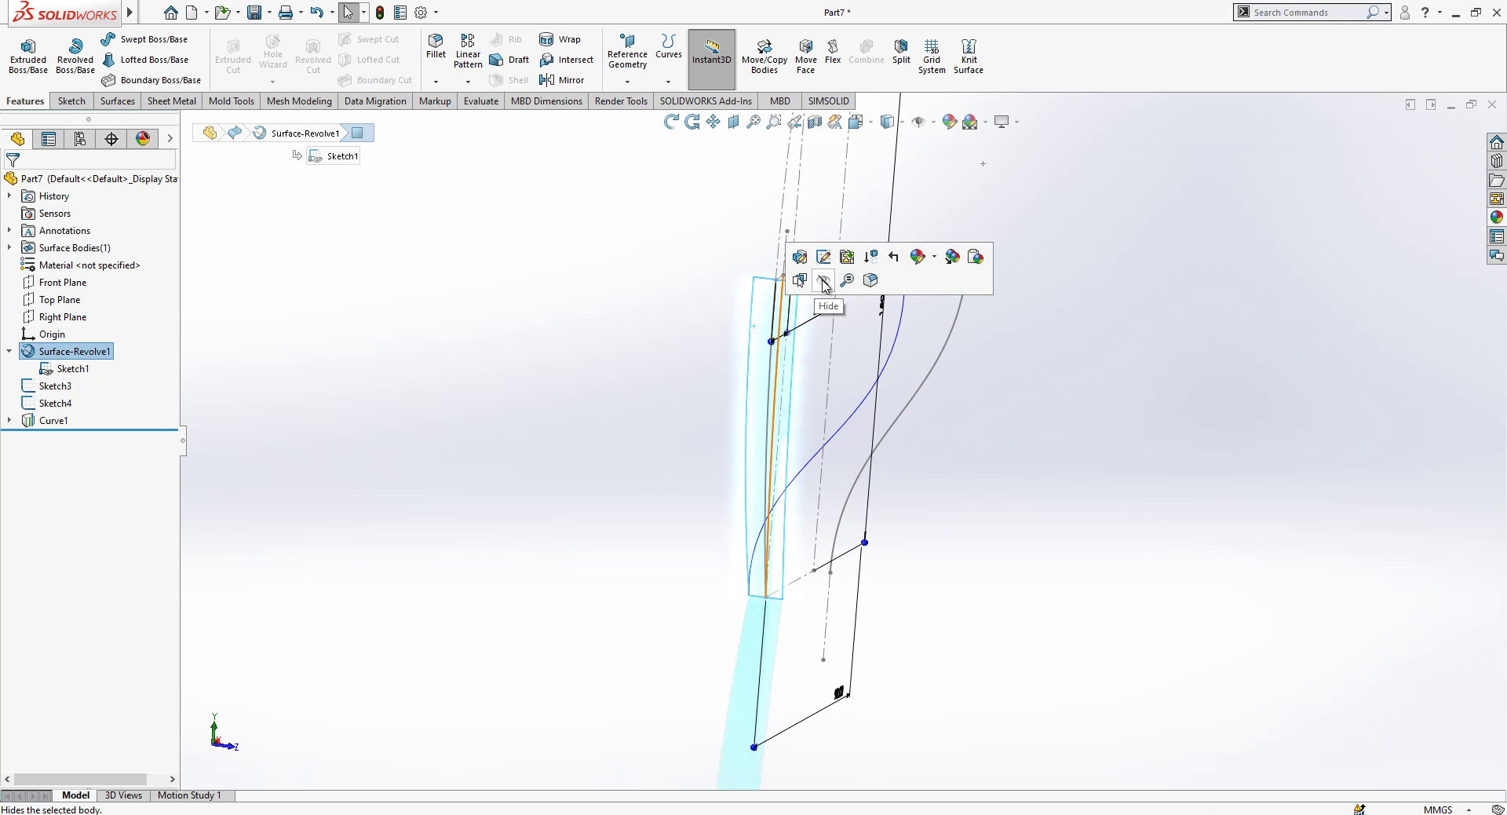
{"action": "left_click", "coordinate": [823, 281]}
{"action": "left_click", "coordinate": [785, 314]}
- Create Curve2 by projecting Sketch3 with the Sketch4 arc
{"action": "middle_click_drag", "start_coordinate": [757, 313], "coordinate": [777, 377]}
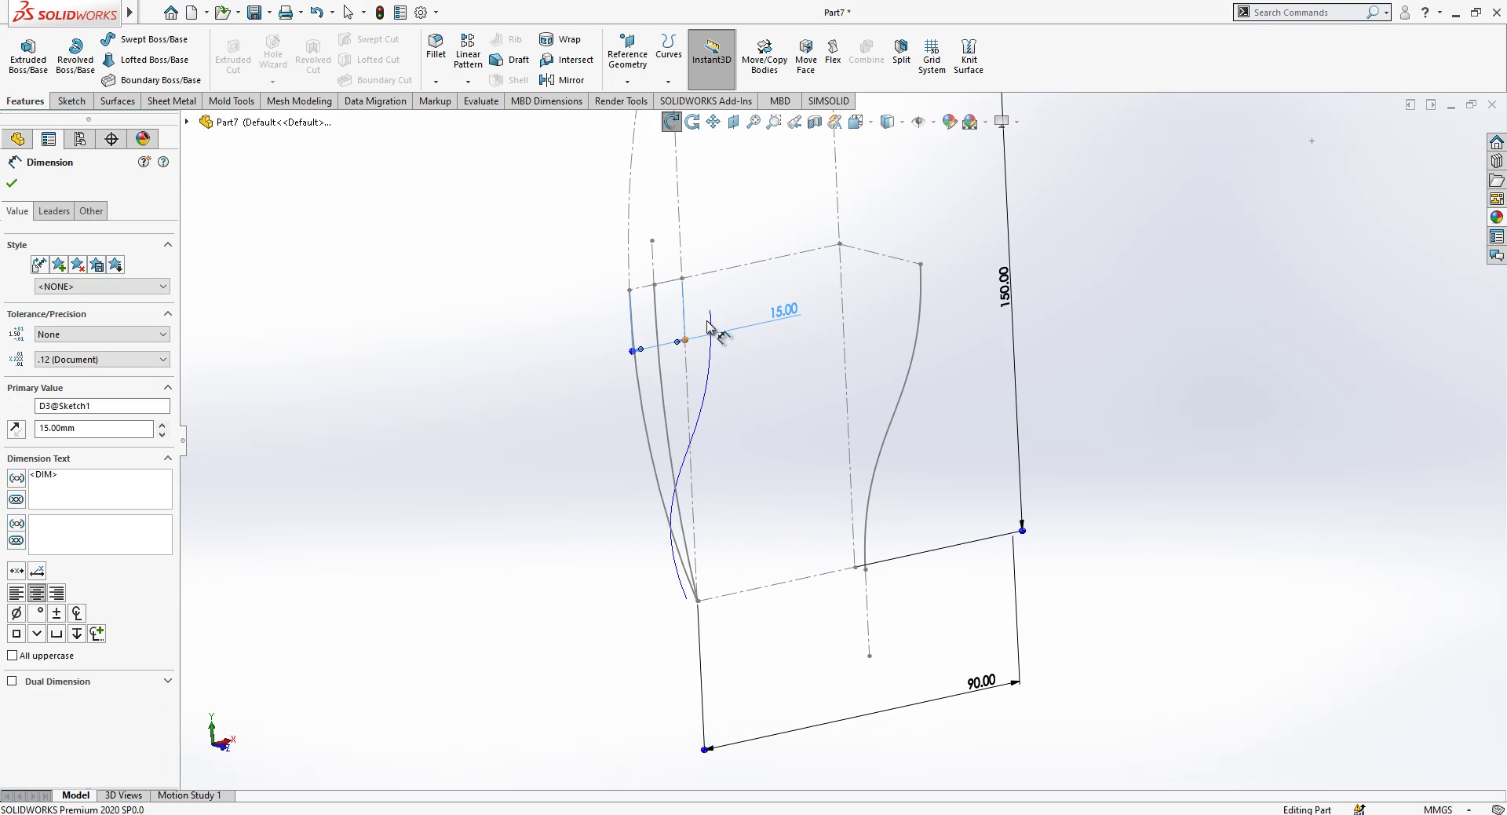
{"action": "left_click", "coordinate": [674, 356]}
{"action": "left_click", "coordinate": [658, 316]}
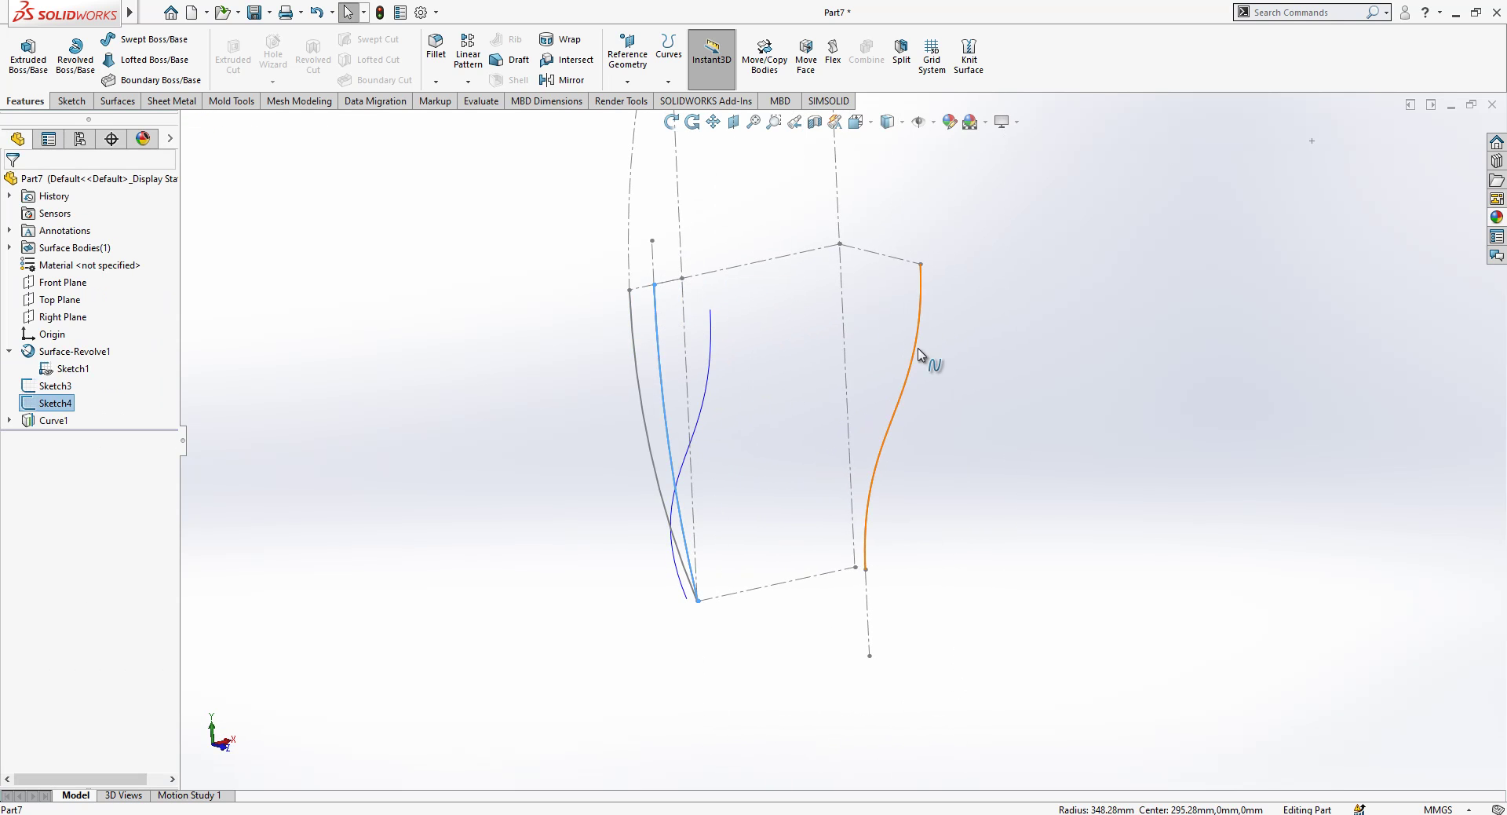
{"action": "left_click", "coordinate": [920, 355], "text": "ctrl"}
{"action": "left_click", "coordinate": [669, 49]}
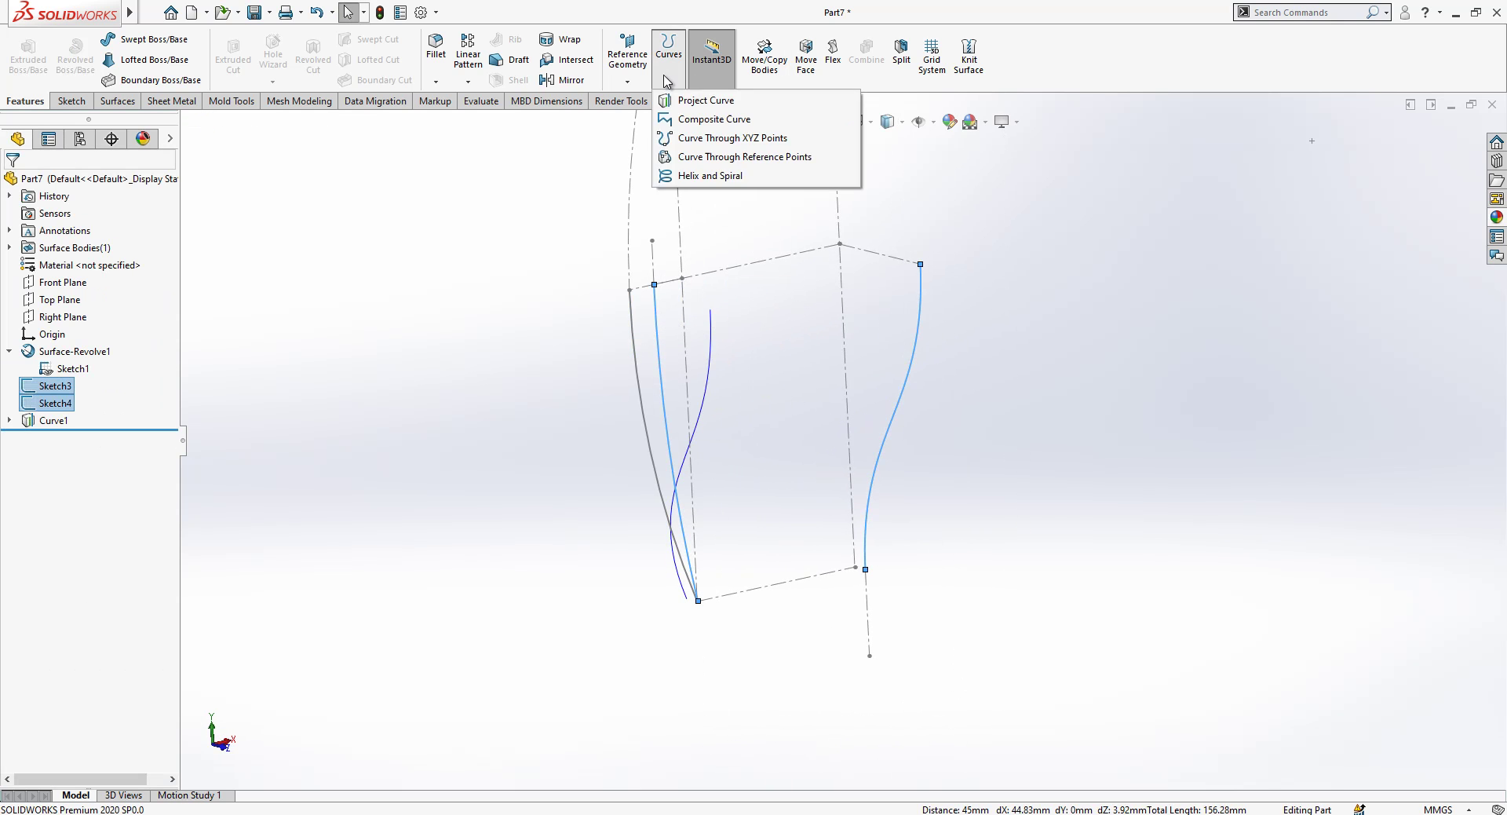
{"action": "left_click", "coordinate": [699, 98]}
{"action": "left_click", "coordinate": [33, 183]}
{"action": "middle_click_drag", "start_coordinate": [411, 437], "coordinate": [770, 542]}
- Show the surface body again and draw a short line on a new Top Plane sketch near the curve tops
{"action": "left_click", "coordinate": [74, 247]}
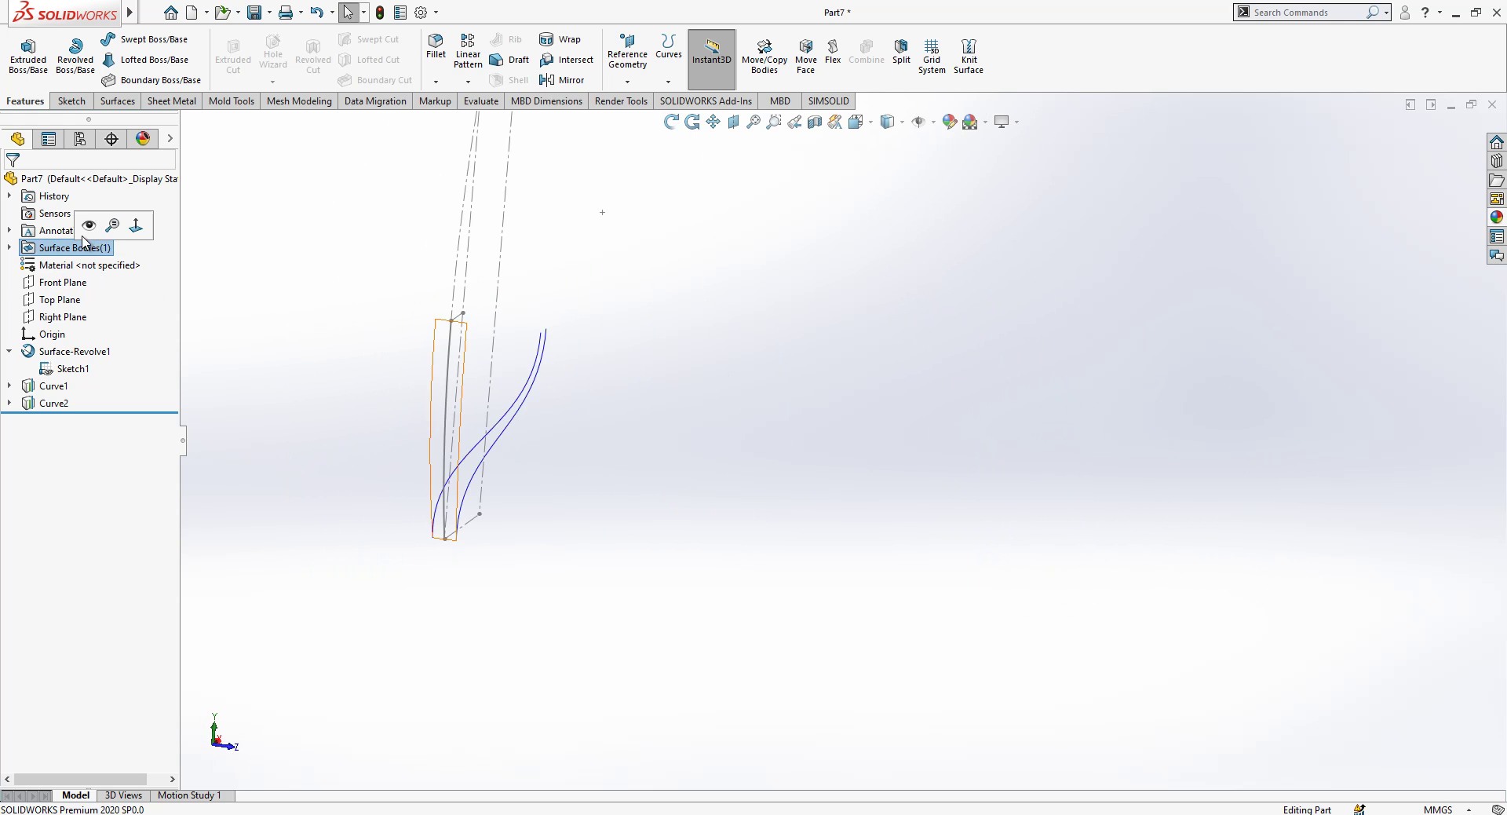
{"action": "left_click", "coordinate": [832, 417]}
{"action": "middle_click_drag", "start_coordinate": [832, 417], "coordinate": [338, 369]}
{"action": "left_click", "coordinate": [63, 303]}
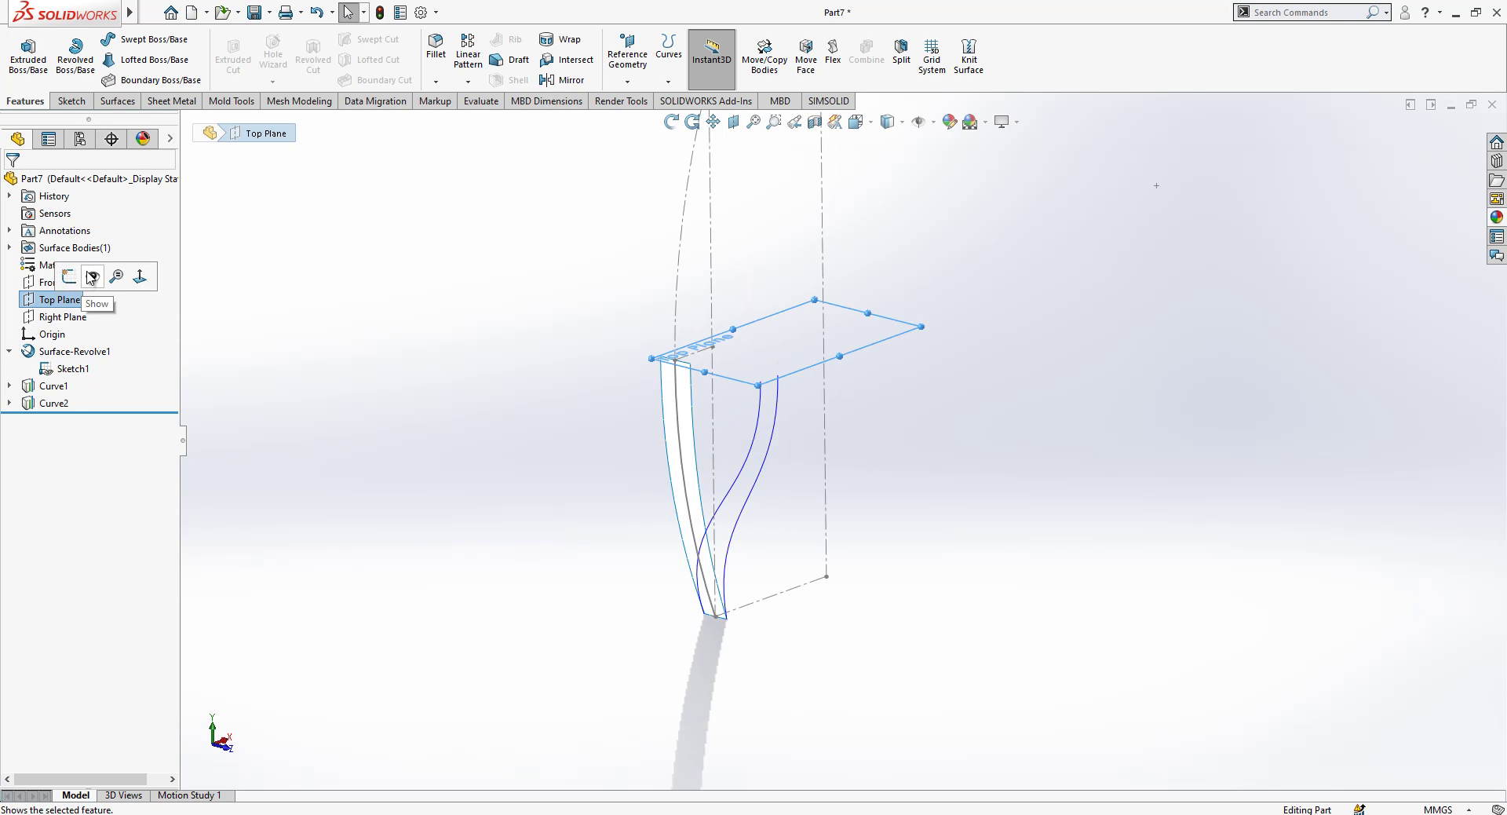
{"action": "left_click", "coordinate": [69, 273]}
{"action": "scroll", "coordinate": [793, 397], "scroll_direction": "down", "scroll_amount": 5}
{"action": "left_click", "coordinate": [789, 358]}
{"action": "left_click", "coordinate": [741, 375]}
{"action": "key", "text": "Escape"}
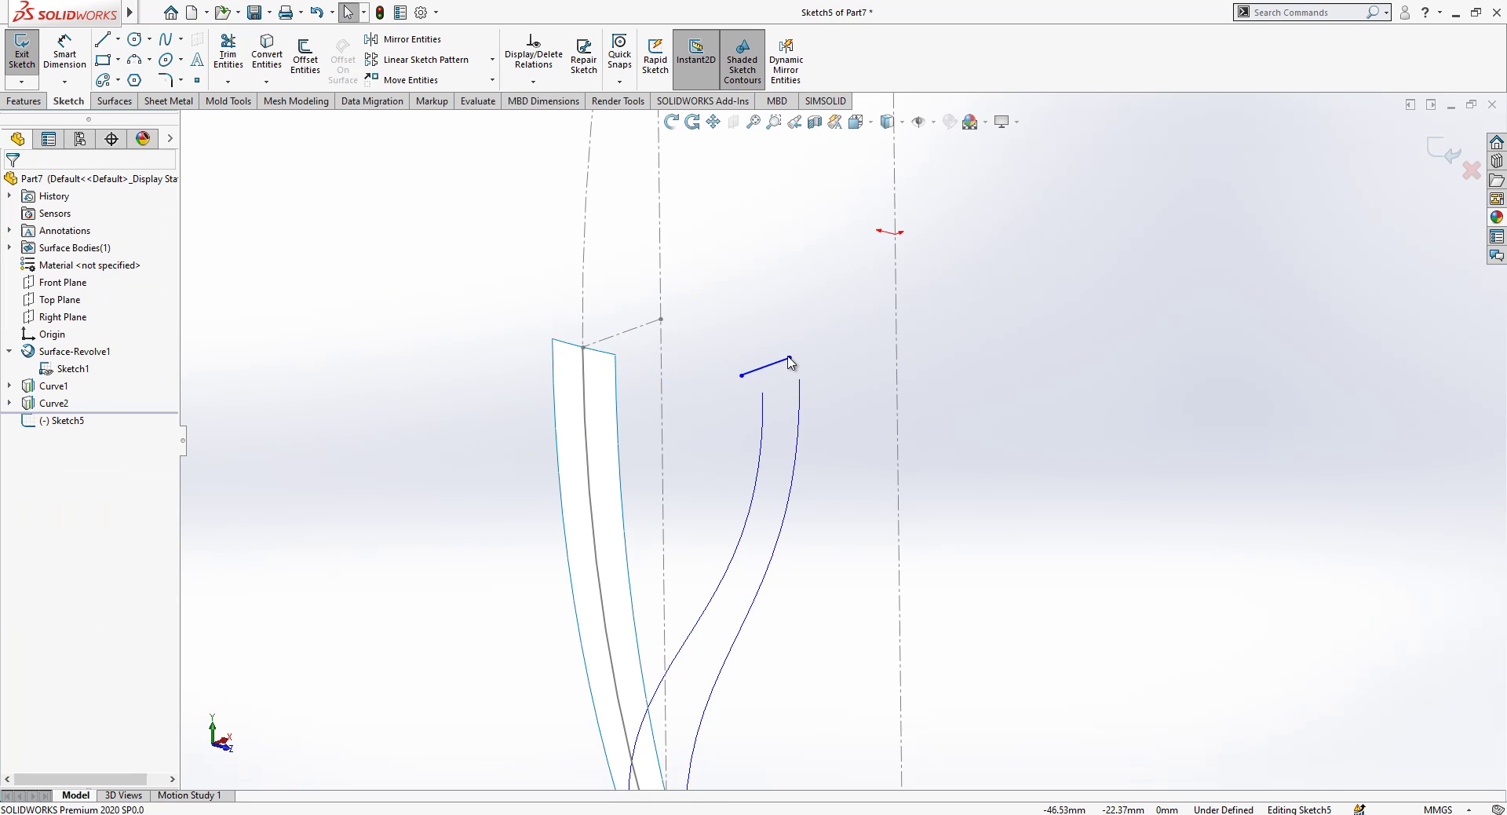
- Pierce the line's endpoints onto Curve2 and Curve1, then exit Sketch5
{"action": "left_click", "coordinate": [800, 392]}
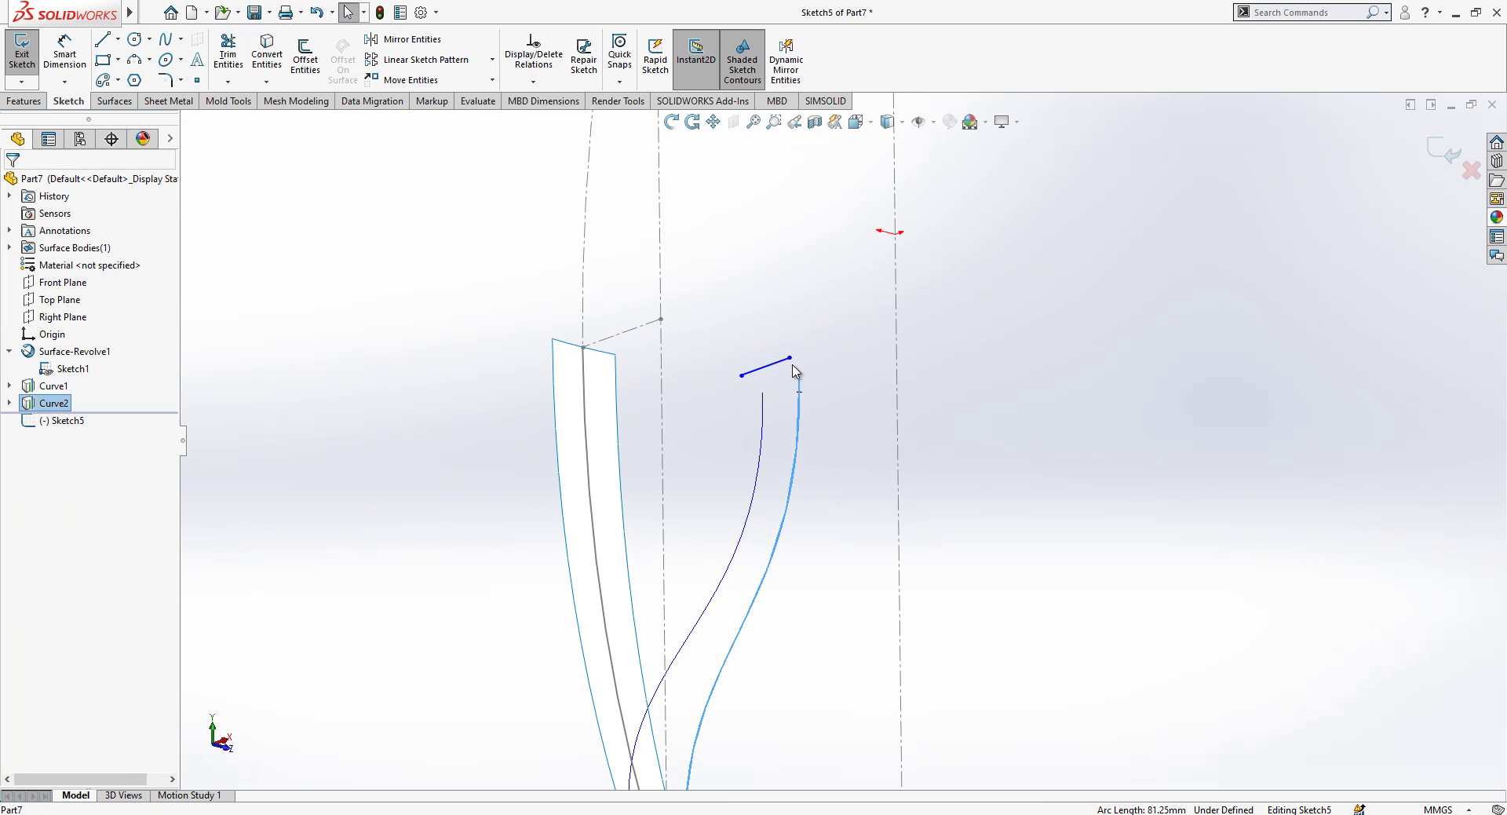
{"action": "left_click", "coordinate": [789, 358], "text": "ctrl"}
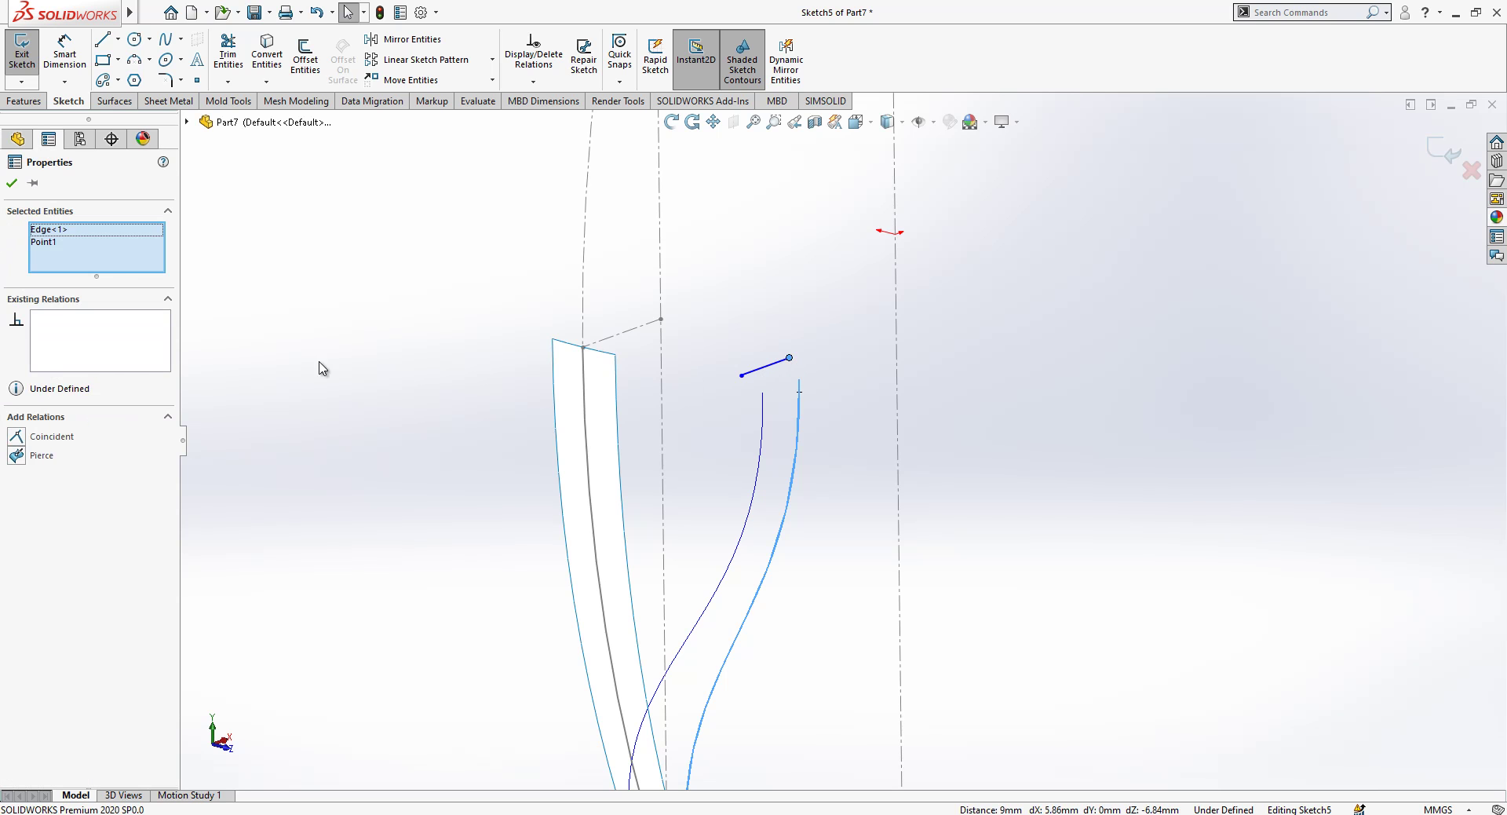
{"action": "left_click", "coordinate": [41, 457]}
{"action": "left_click", "coordinate": [680, 431]}
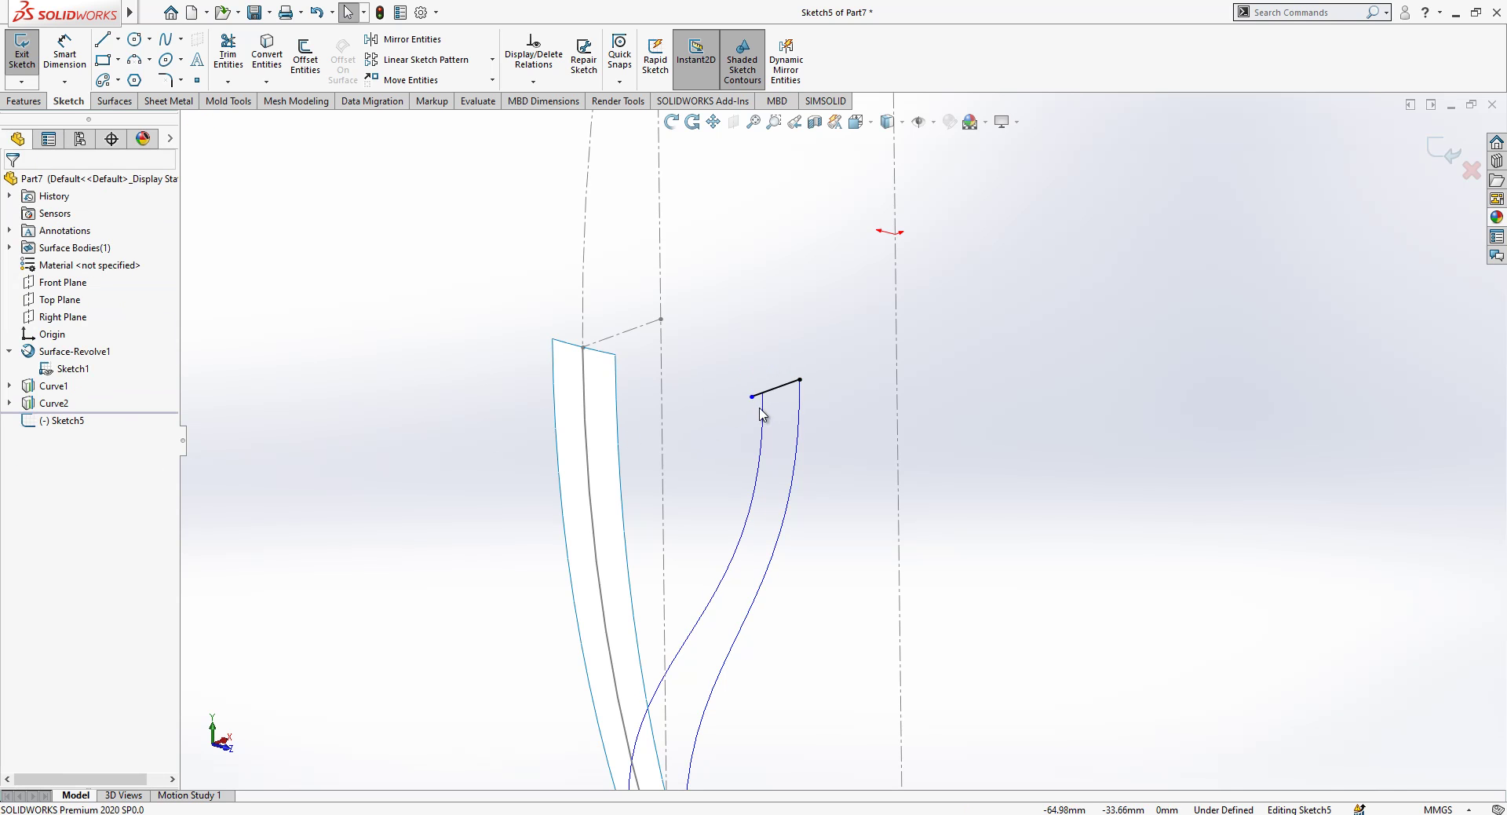
{"action": "left_click", "coordinate": [762, 408]}
{"action": "left_click", "coordinate": [752, 397], "text": "ctrl"}
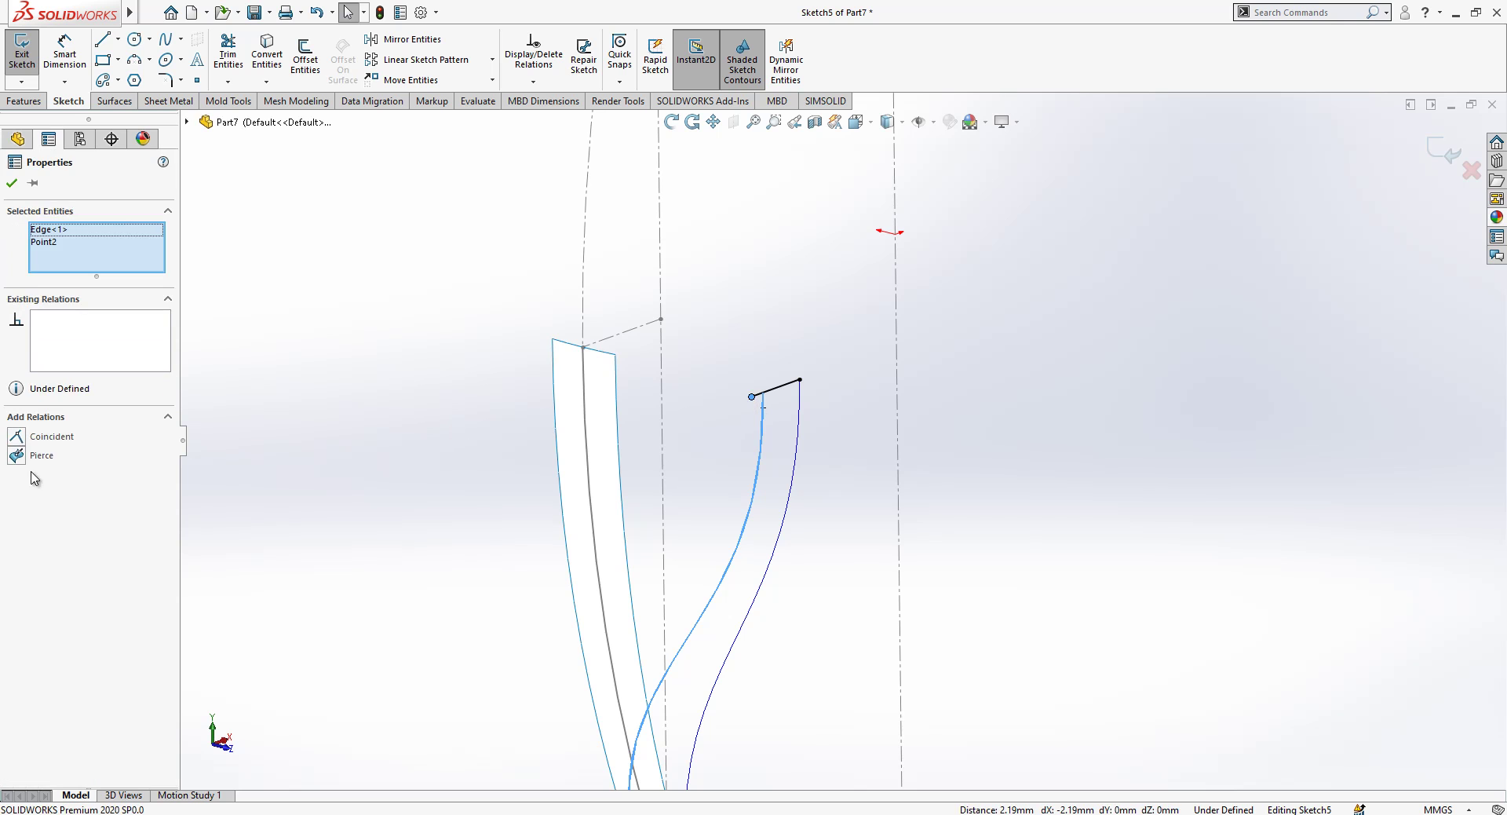
{"action": "left_click", "coordinate": [41, 455]}
{"action": "left_click", "coordinate": [837, 440]}
{"action": "scroll", "coordinate": [843, 440], "scroll_direction": "up", "scroll_amount": 3}
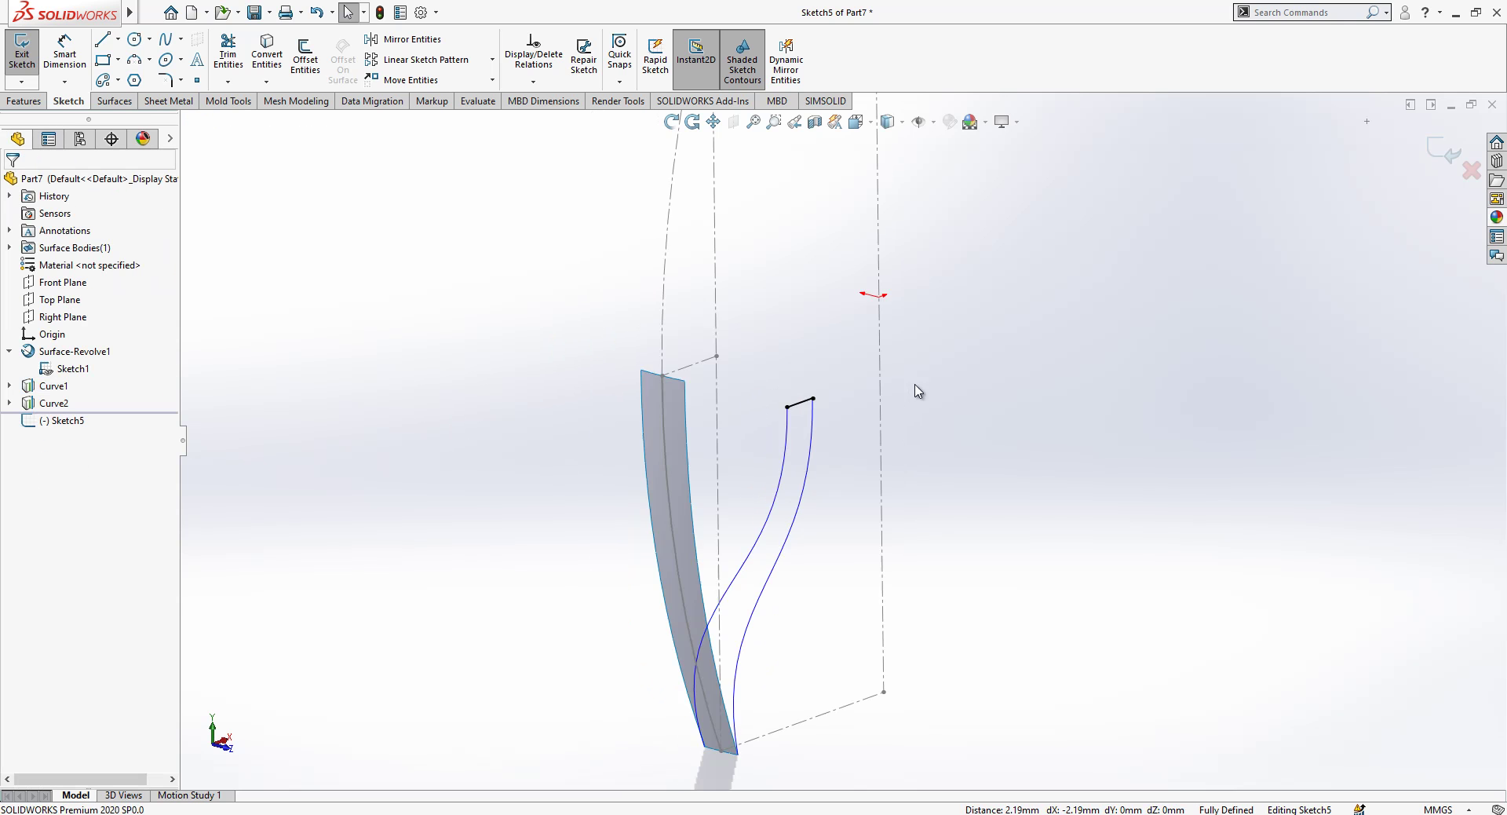
{"action": "left_click", "coordinate": [1433, 150]}
{"action": "left_click", "coordinate": [1443, 151]}
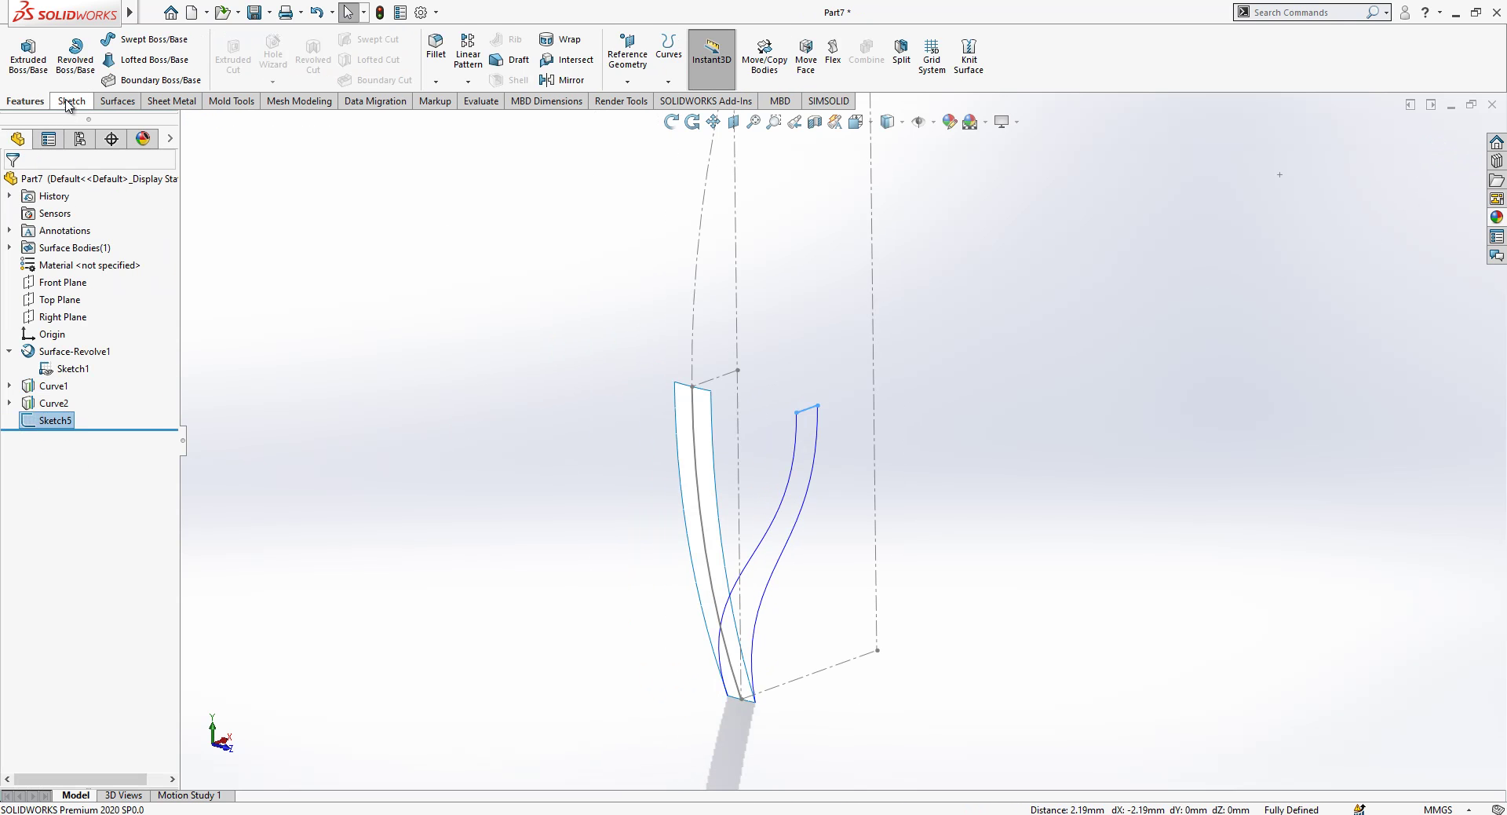
- Start a lofted surface with Sketch5 and the revolved surface's edge as profiles
{"action": "left_click", "coordinate": [108, 101]}
{"action": "left_click", "coordinate": [159, 68]}
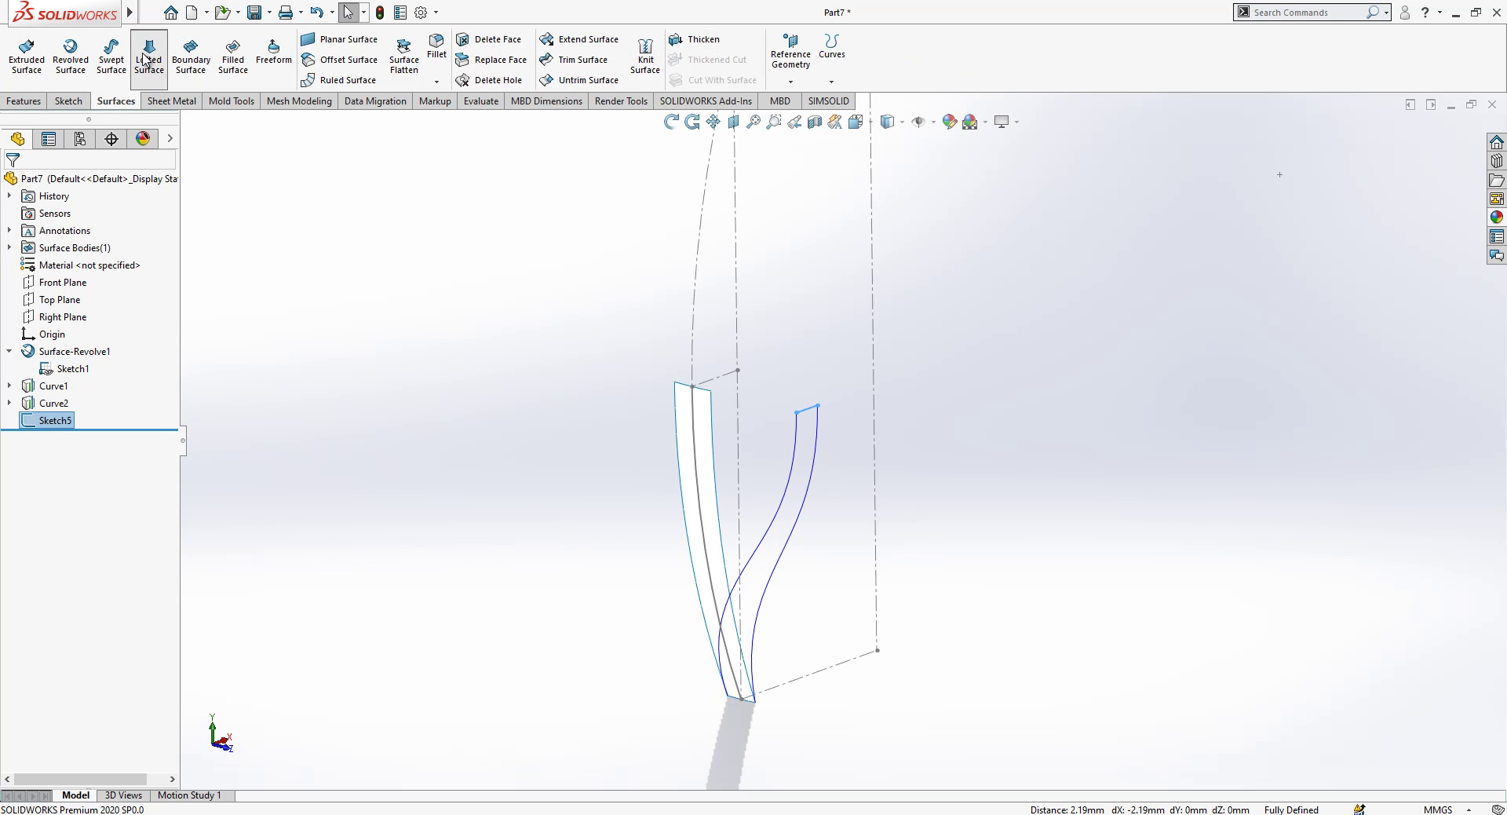
{"action": "scroll", "coordinate": [703, 766], "scroll_direction": "down", "scroll_amount": 2}
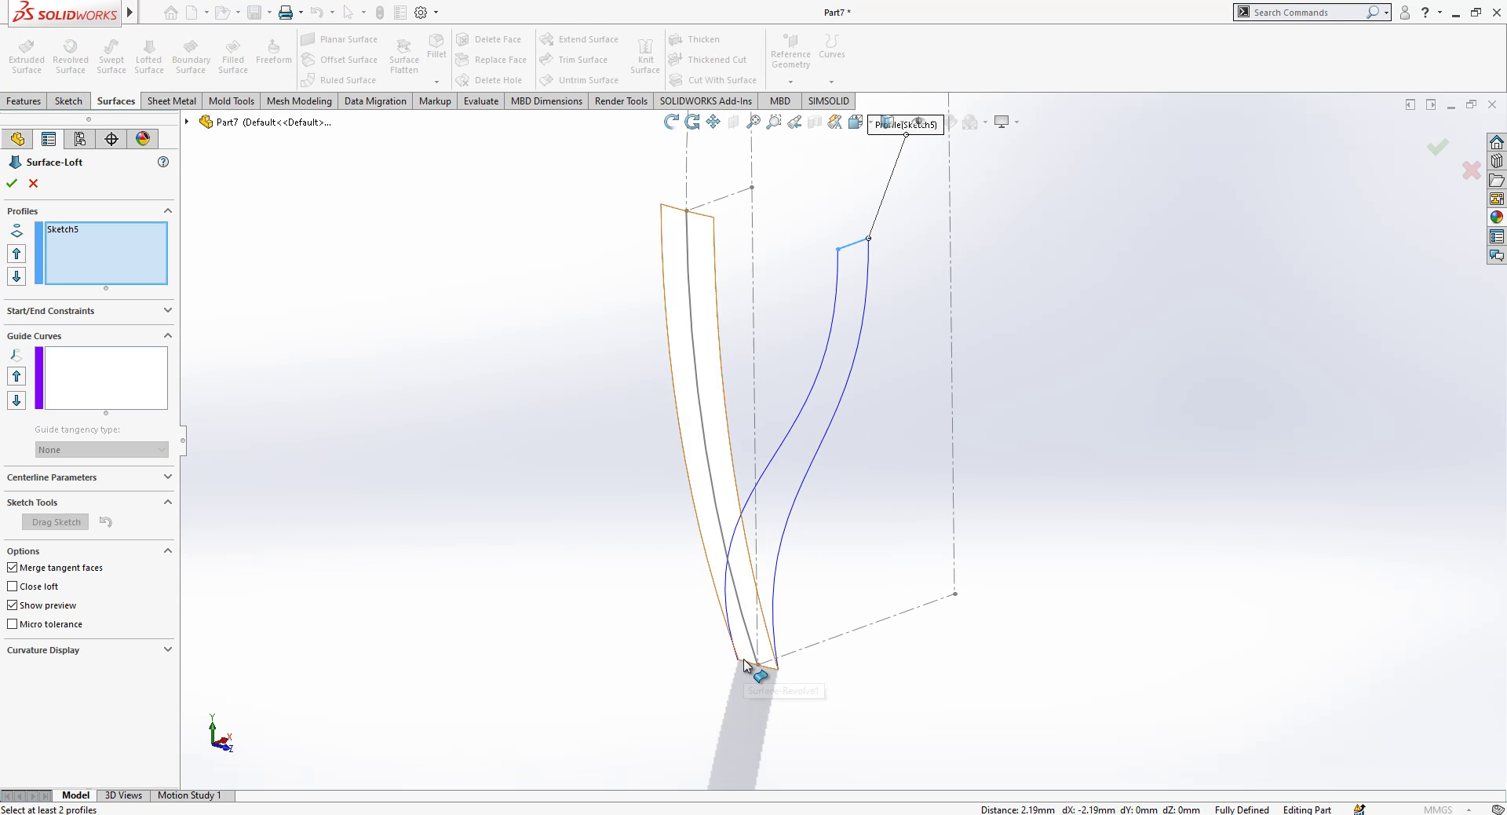
{"action": "left_click", "coordinate": [746, 665]}
{"action": "middle_click_drag", "start_coordinate": [760, 664], "coordinate": [798, 565]}
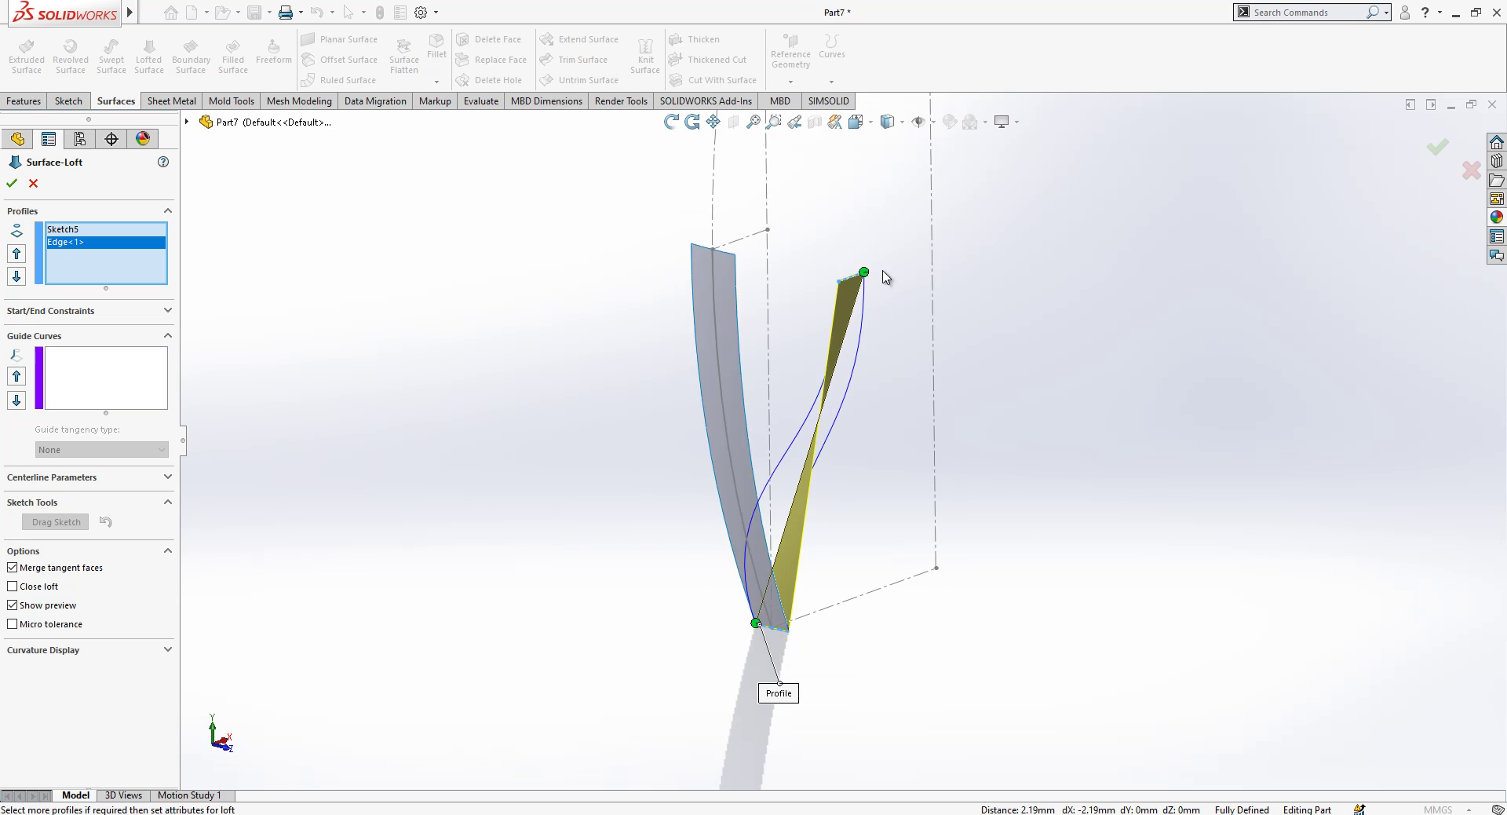
- Add Curve1 and Curve2 as the loft's guide curves
{"action": "left_click", "coordinate": [66, 380]}
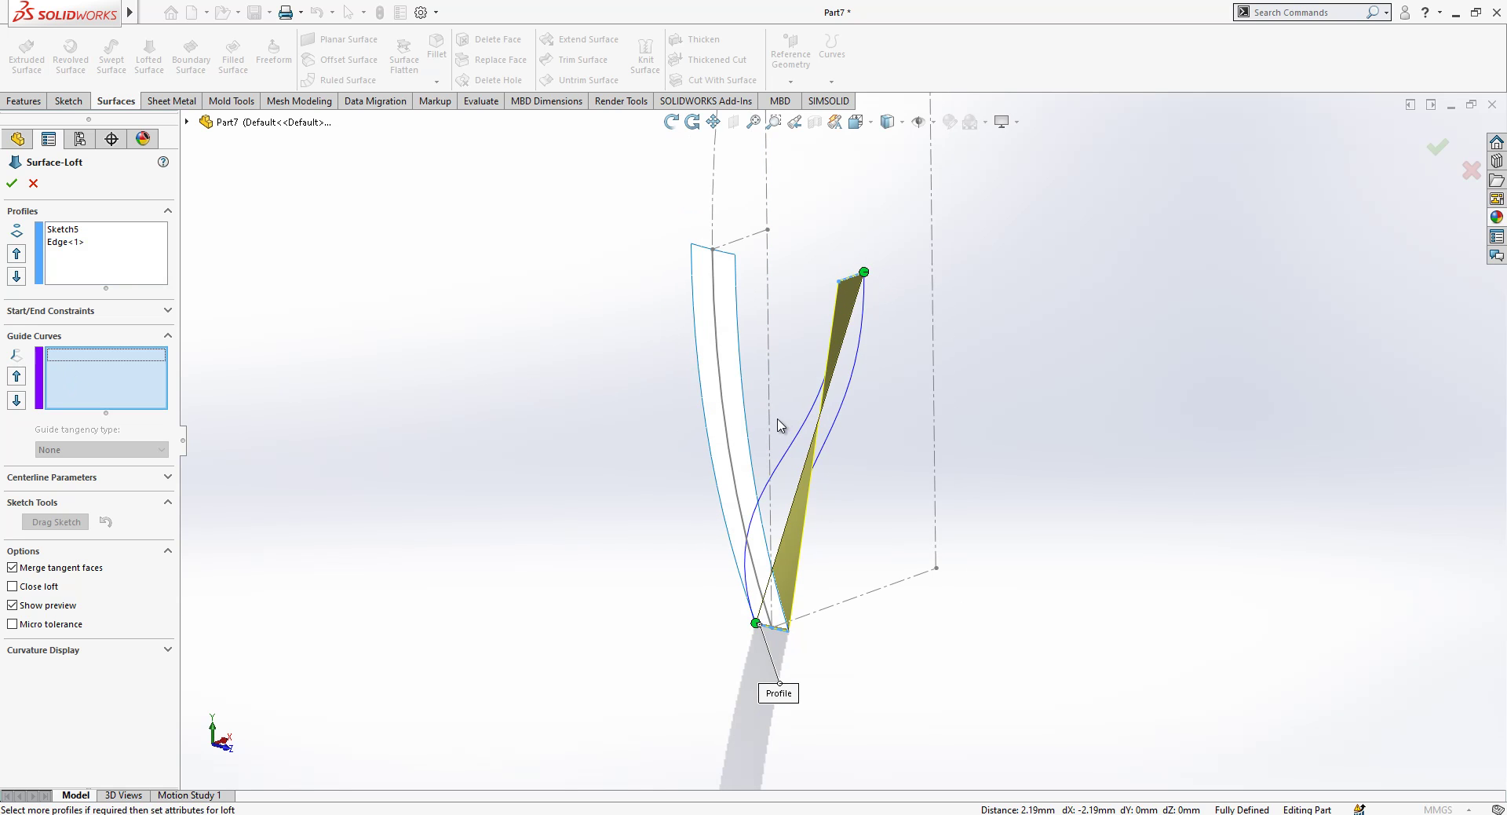
{"action": "left_click", "coordinate": [832, 437]}
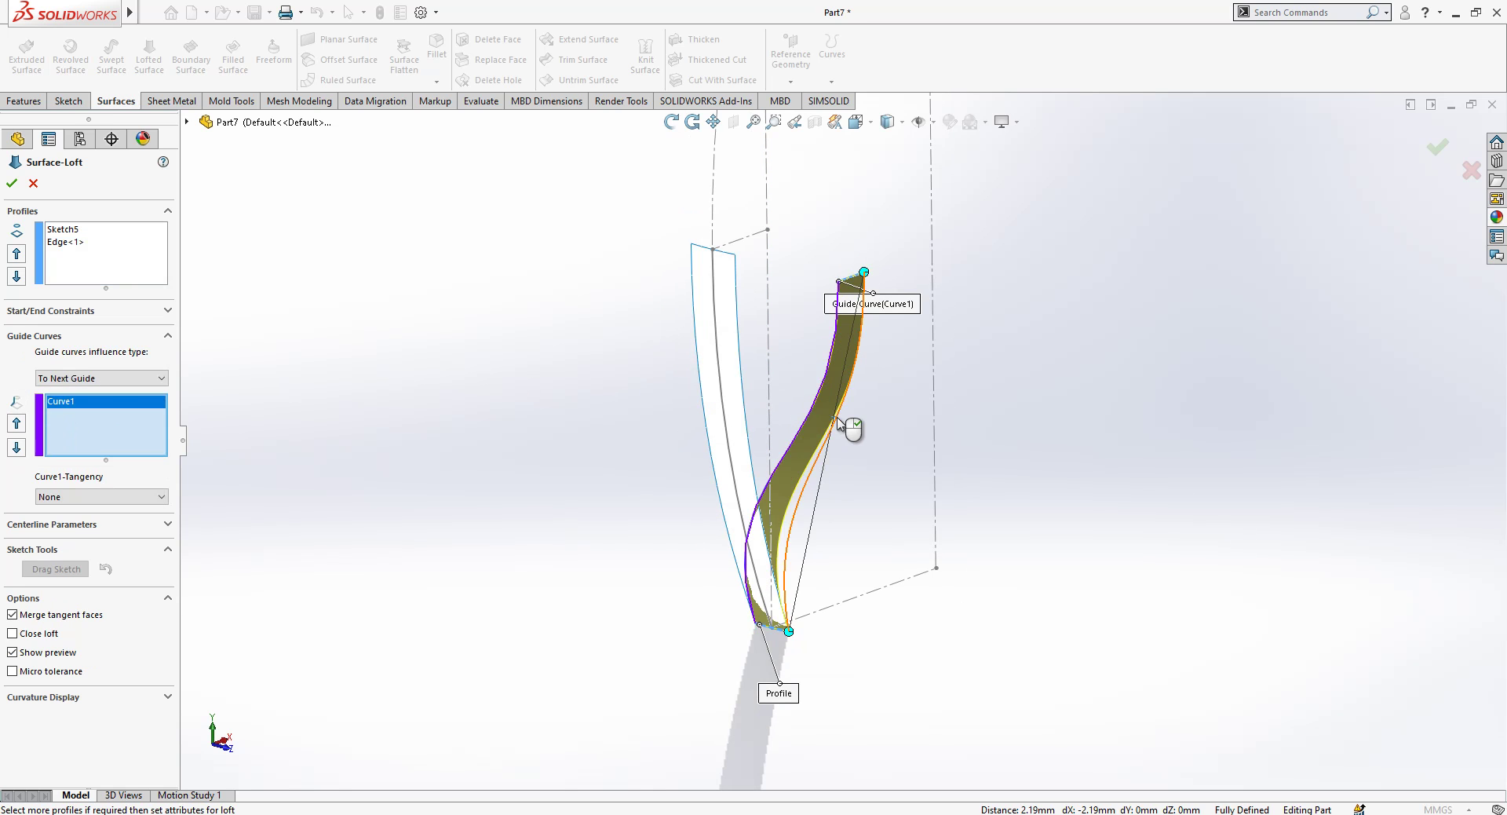
{"action": "left_click", "coordinate": [840, 424]}
{"action": "middle_click_drag", "start_coordinate": [839, 425], "coordinate": [591, 481]}
{"action": "scroll", "coordinate": [590, 474], "scroll_direction": "up", "scroll_amount": 1}
{"action": "scroll", "coordinate": [608, 171], "scroll_direction": "down", "scroll_amount": 2}
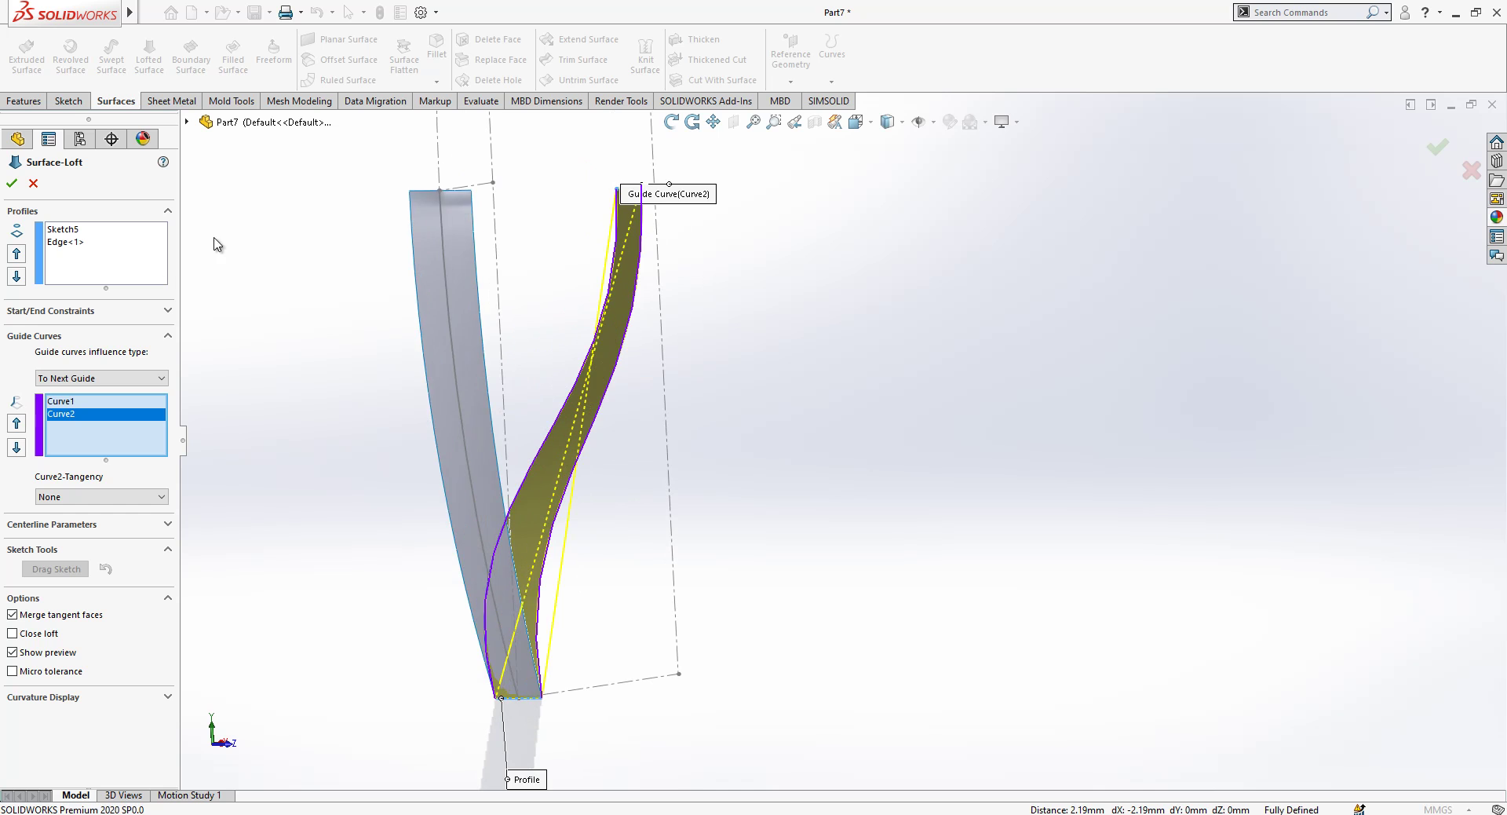
- Set the loft's start constraint to Normal To Profile and accept Surface-Loft1
{"action": "left_click", "coordinate": [83, 242]}
{"action": "left_click", "coordinate": [110, 311]}
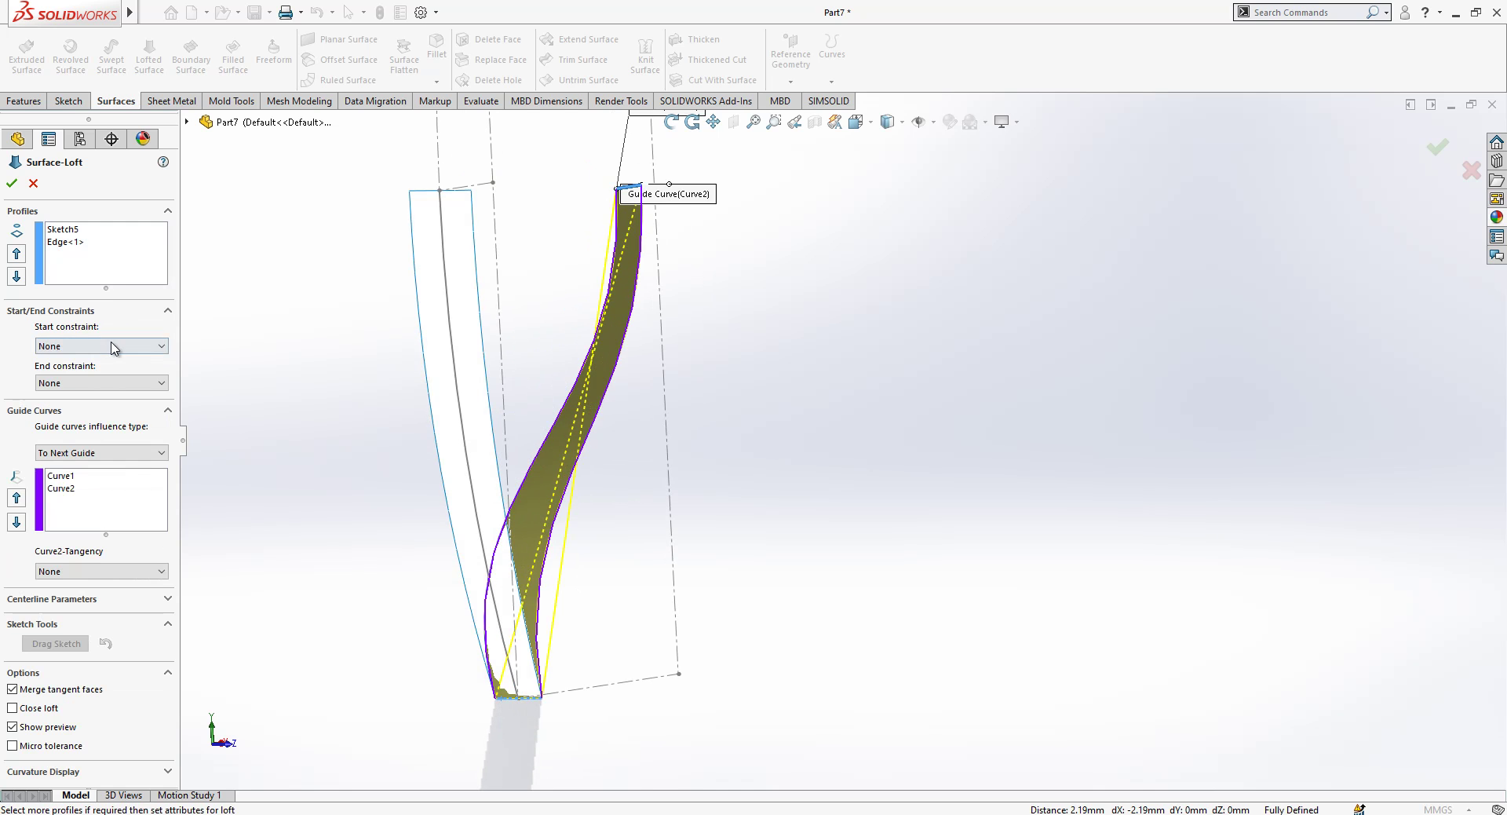
{"action": "left_click", "coordinate": [111, 346]}
{"action": "left_click", "coordinate": [110, 381]}
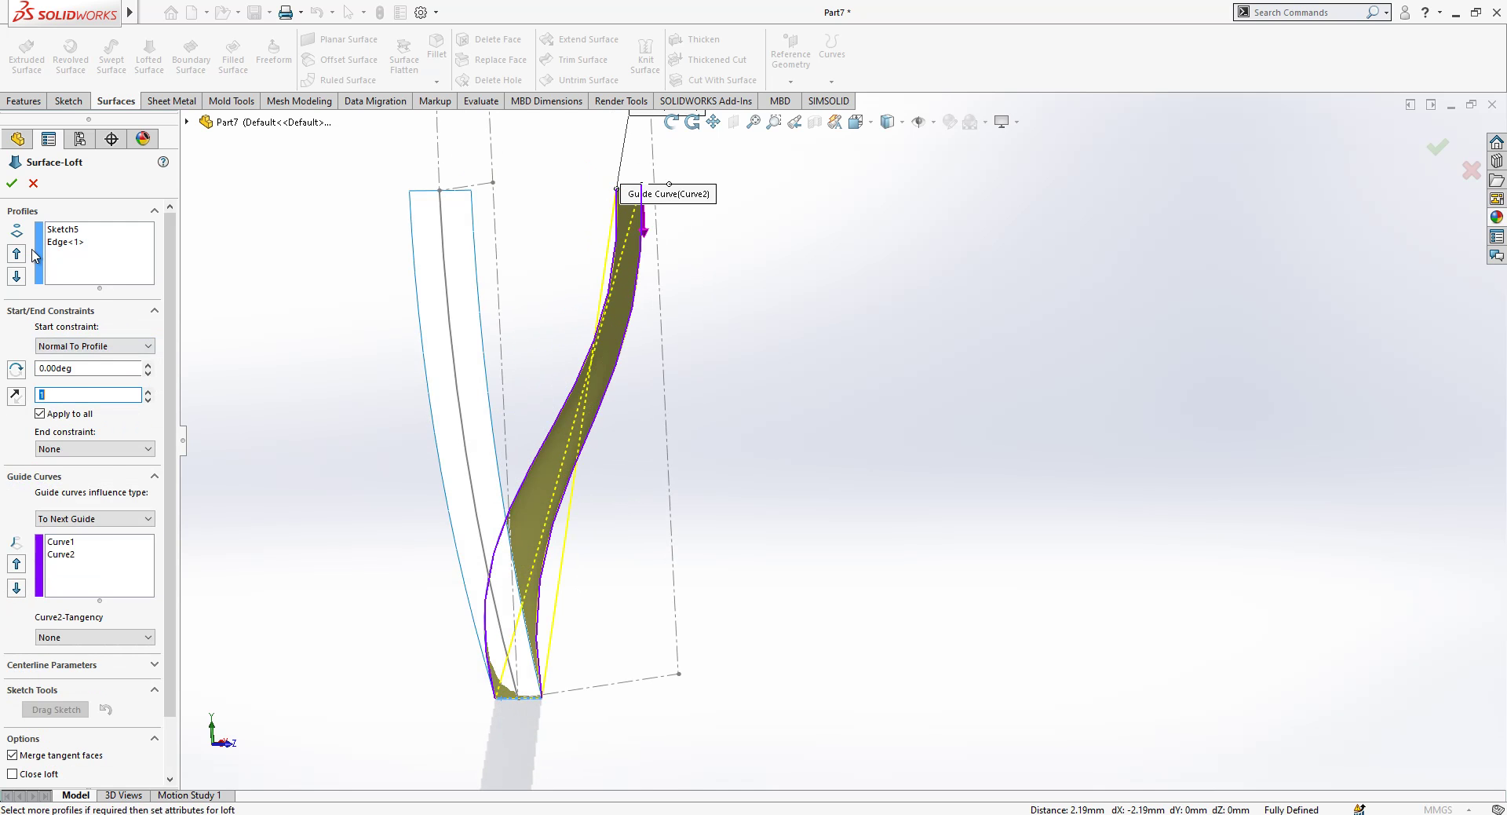
{"action": "left_click", "coordinate": [12, 183]}
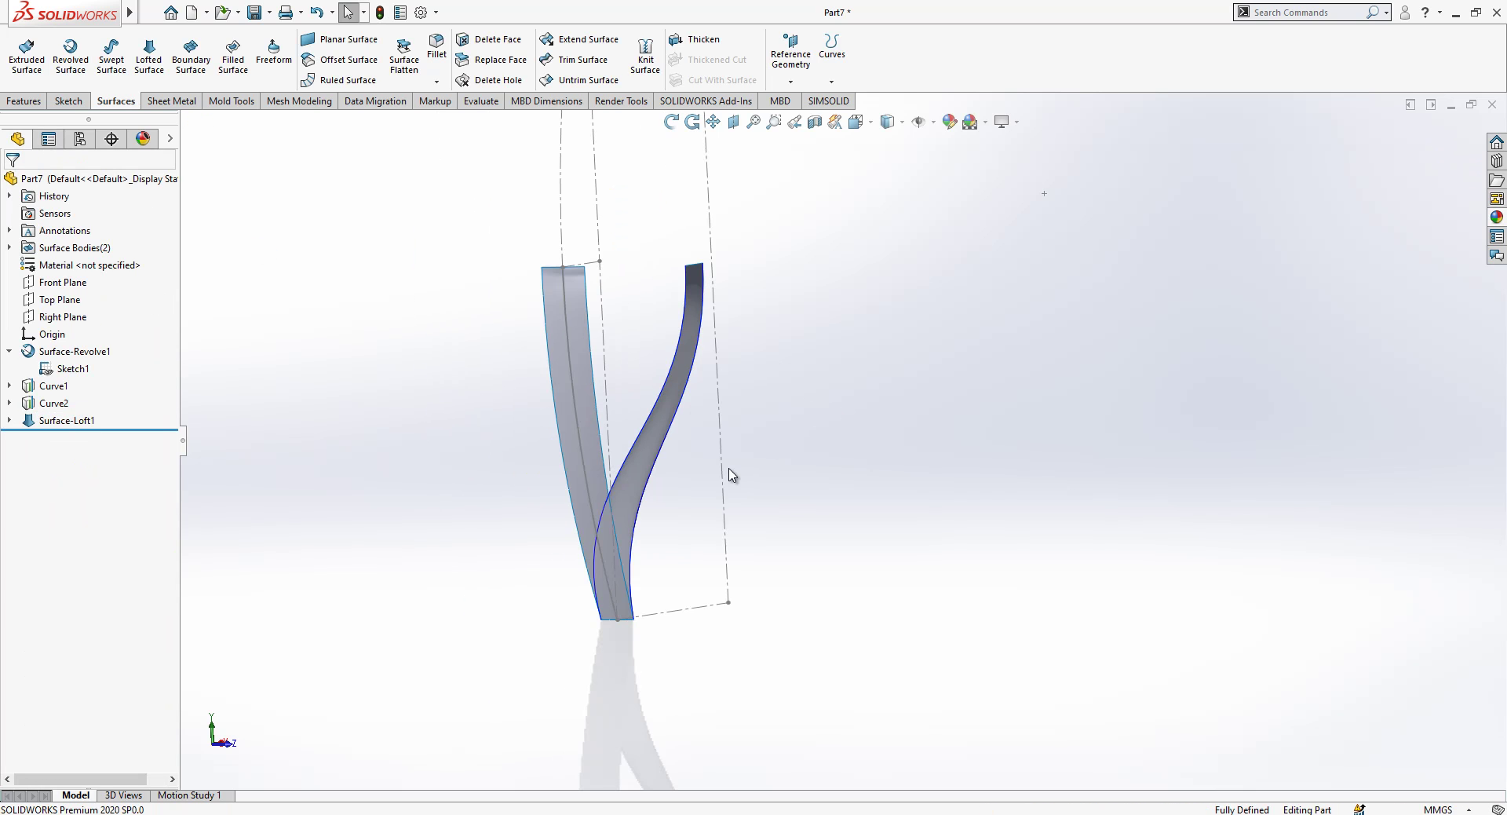
- Hide the Surface-Revolve1 body
{"action": "middle_click_drag", "start_coordinate": [730, 493], "coordinate": [681, 448]}
{"action": "scroll", "coordinate": [603, 335], "scroll_direction": "down", "scroll_amount": 1}
{"action": "left_click", "coordinate": [577, 314]}
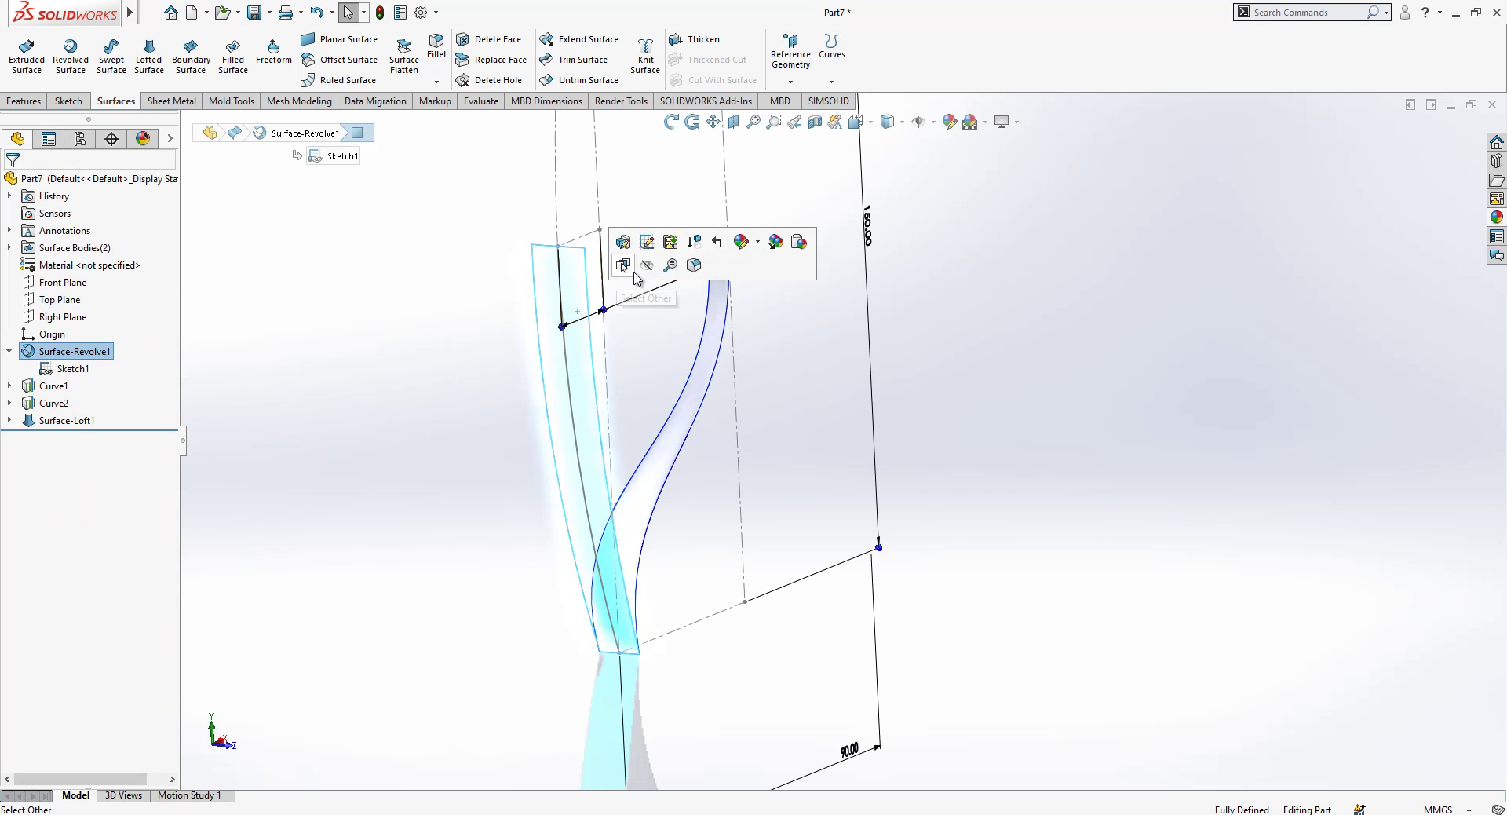
{"action": "left_click", "coordinate": [647, 265]}
- Mirror Surface-Loft1 across the Top Plane with knit surfaces on
{"action": "middle_click_drag", "start_coordinate": [1076, 549], "coordinate": [458, 327]}
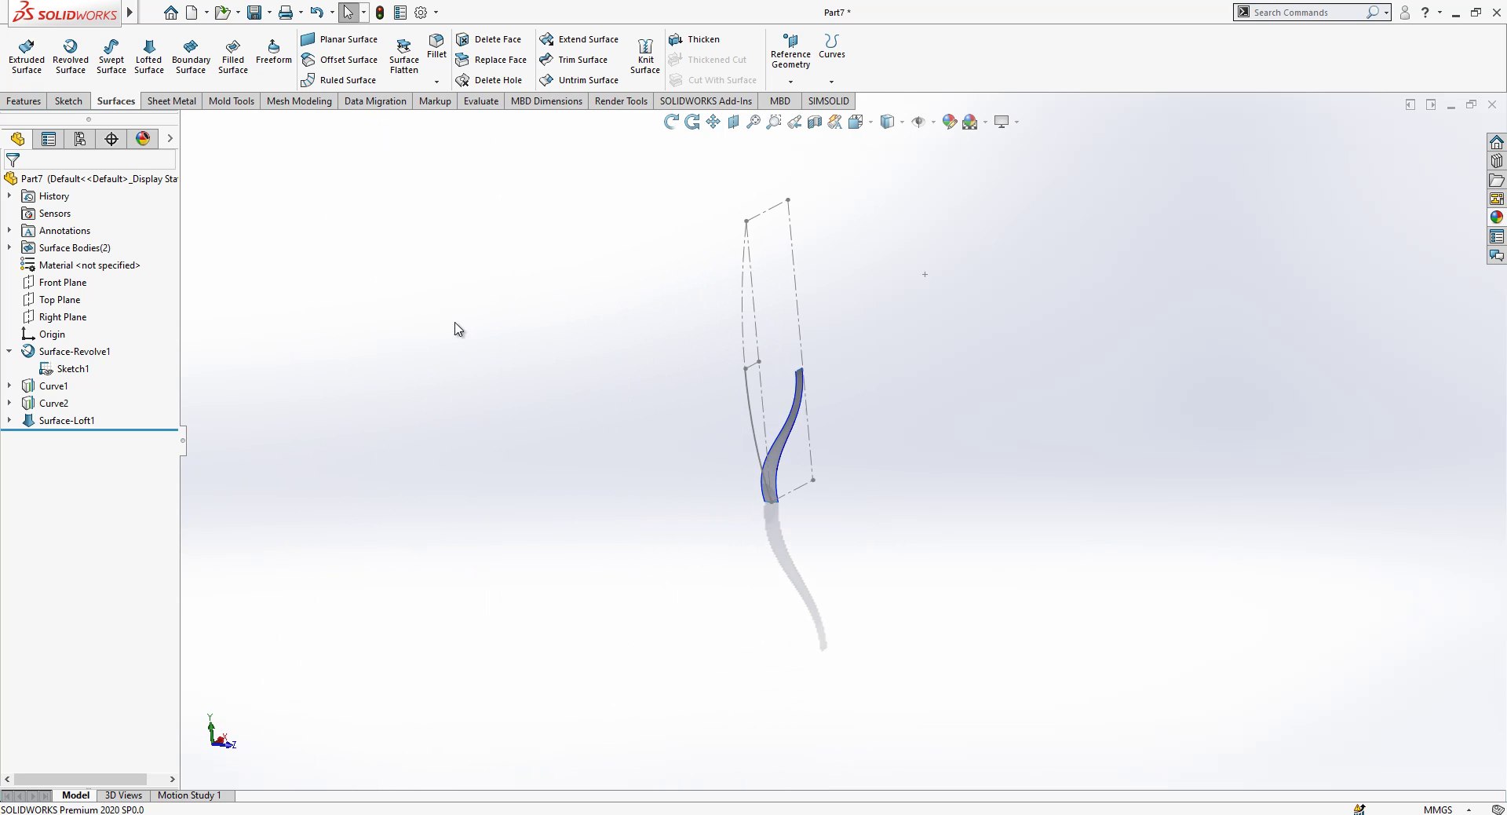
{"action": "left_click", "coordinate": [63, 302]}
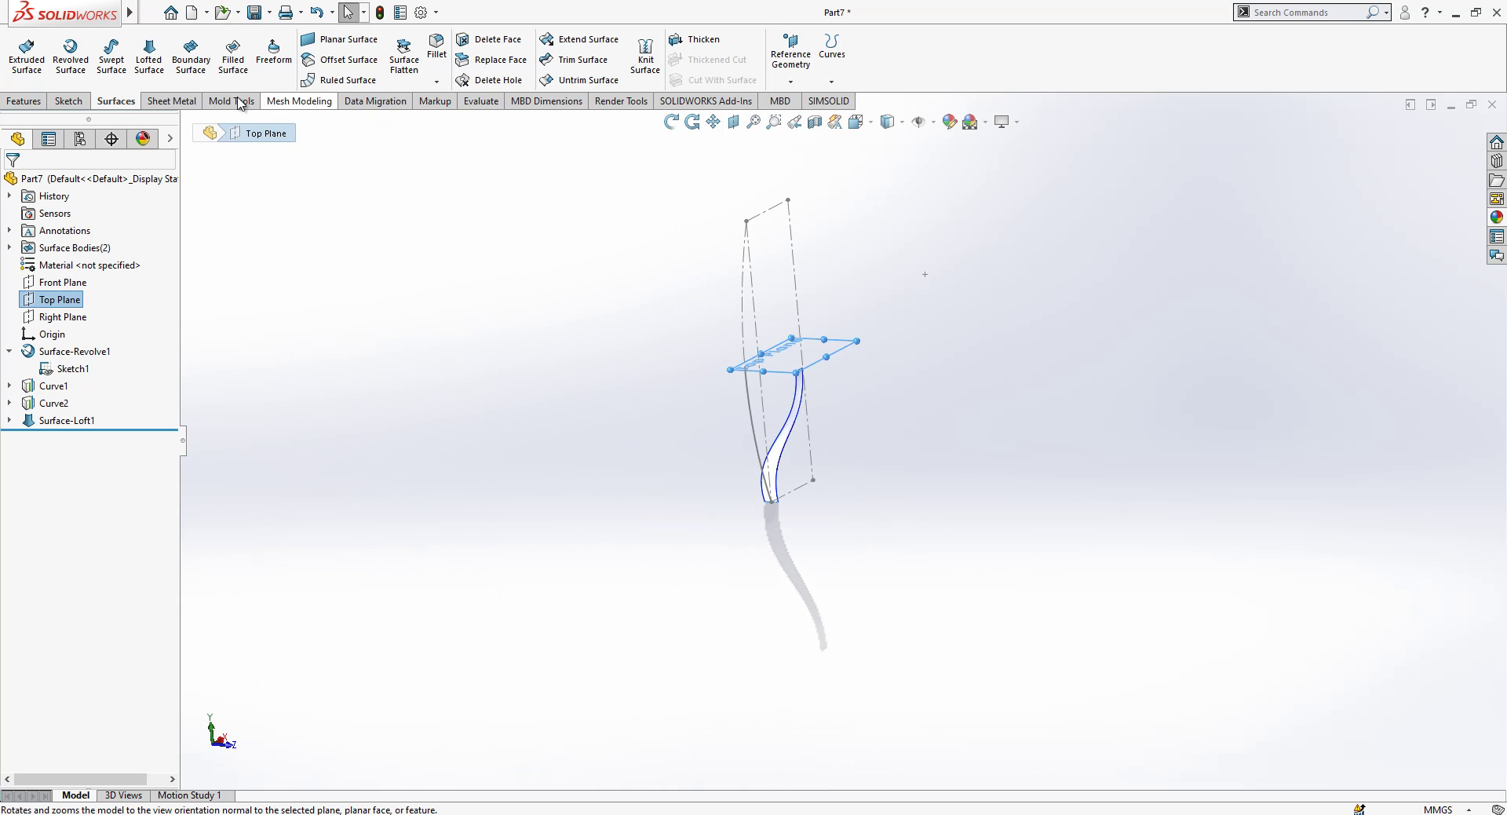
{"action": "left_click", "coordinate": [26, 102]}
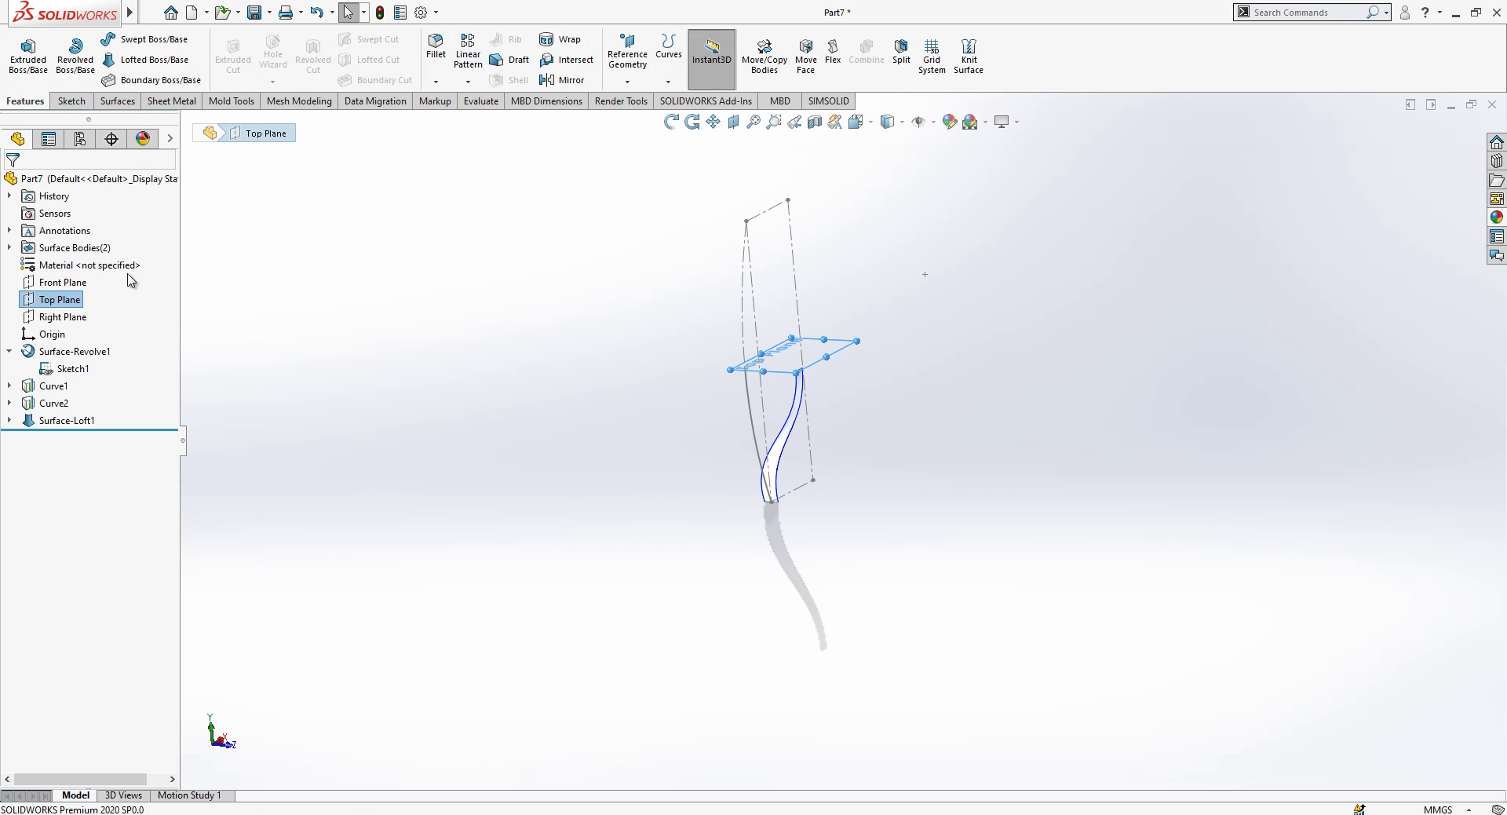
{"action": "left_click", "coordinate": [571, 81]}
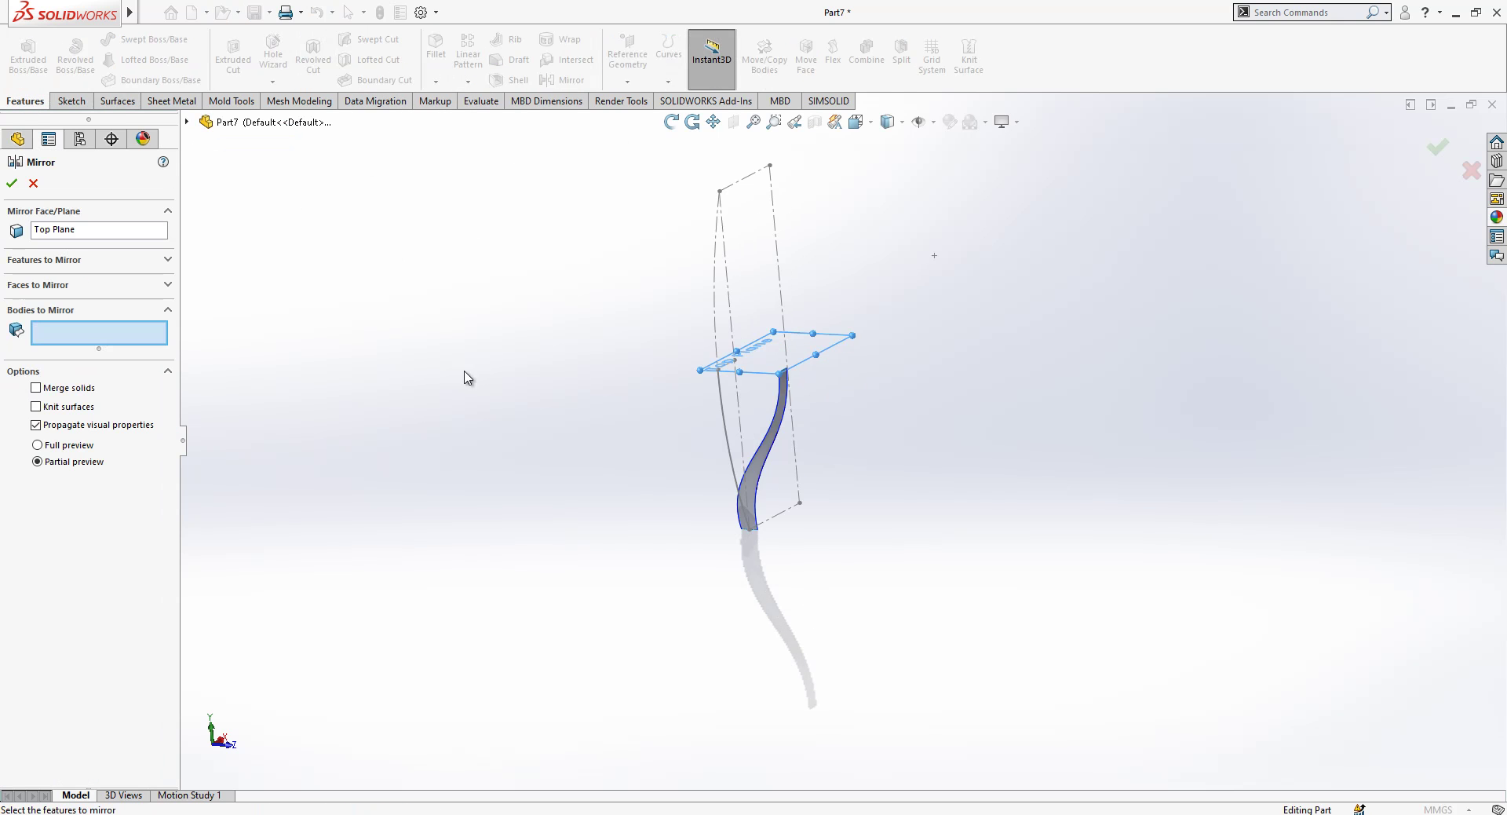
{"action": "middle_click_drag", "start_coordinate": [801, 437], "coordinate": [771, 454]}
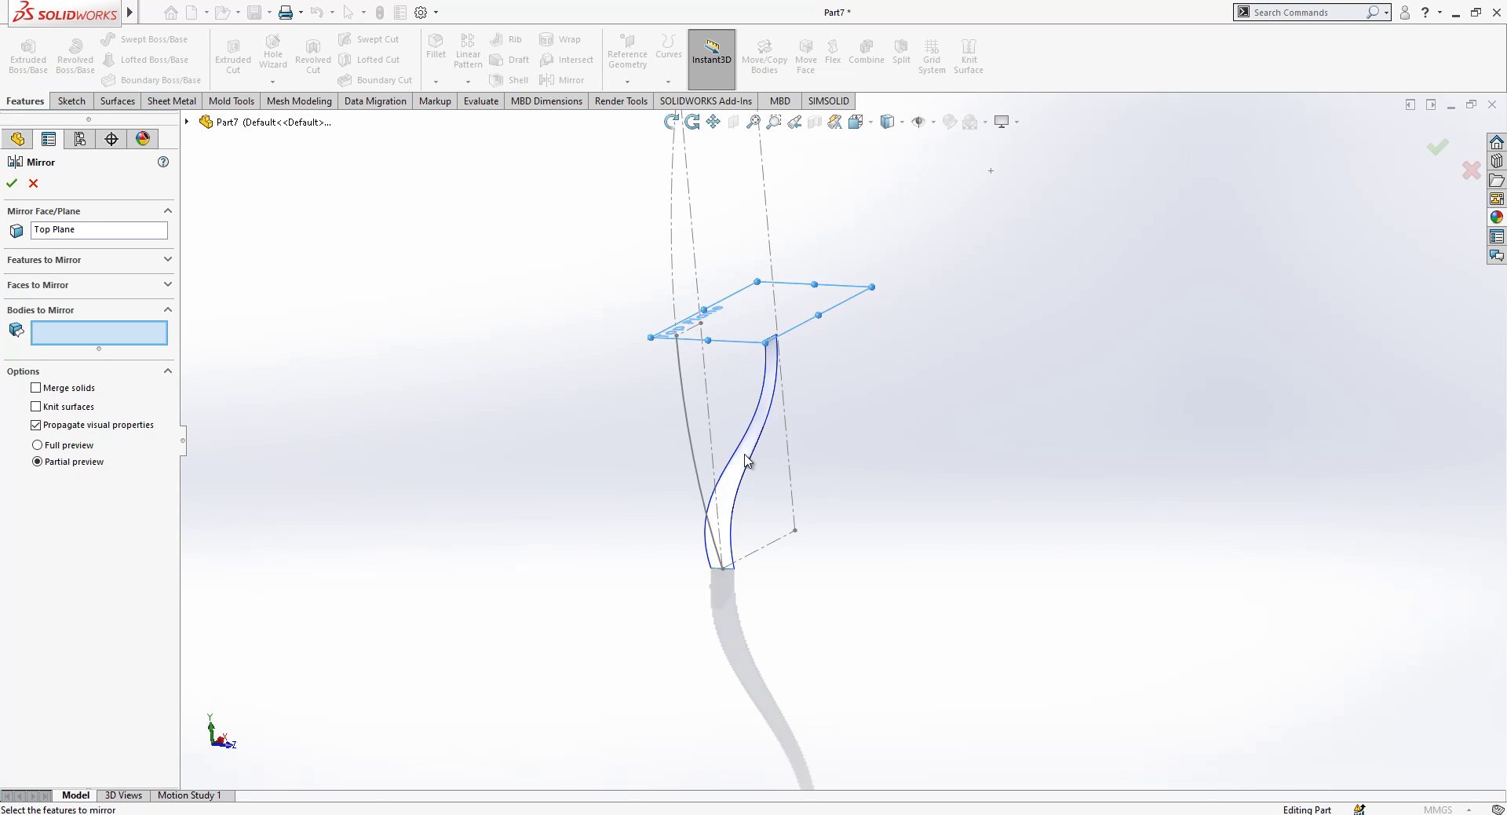
{"action": "left_click", "coordinate": [747, 465]}
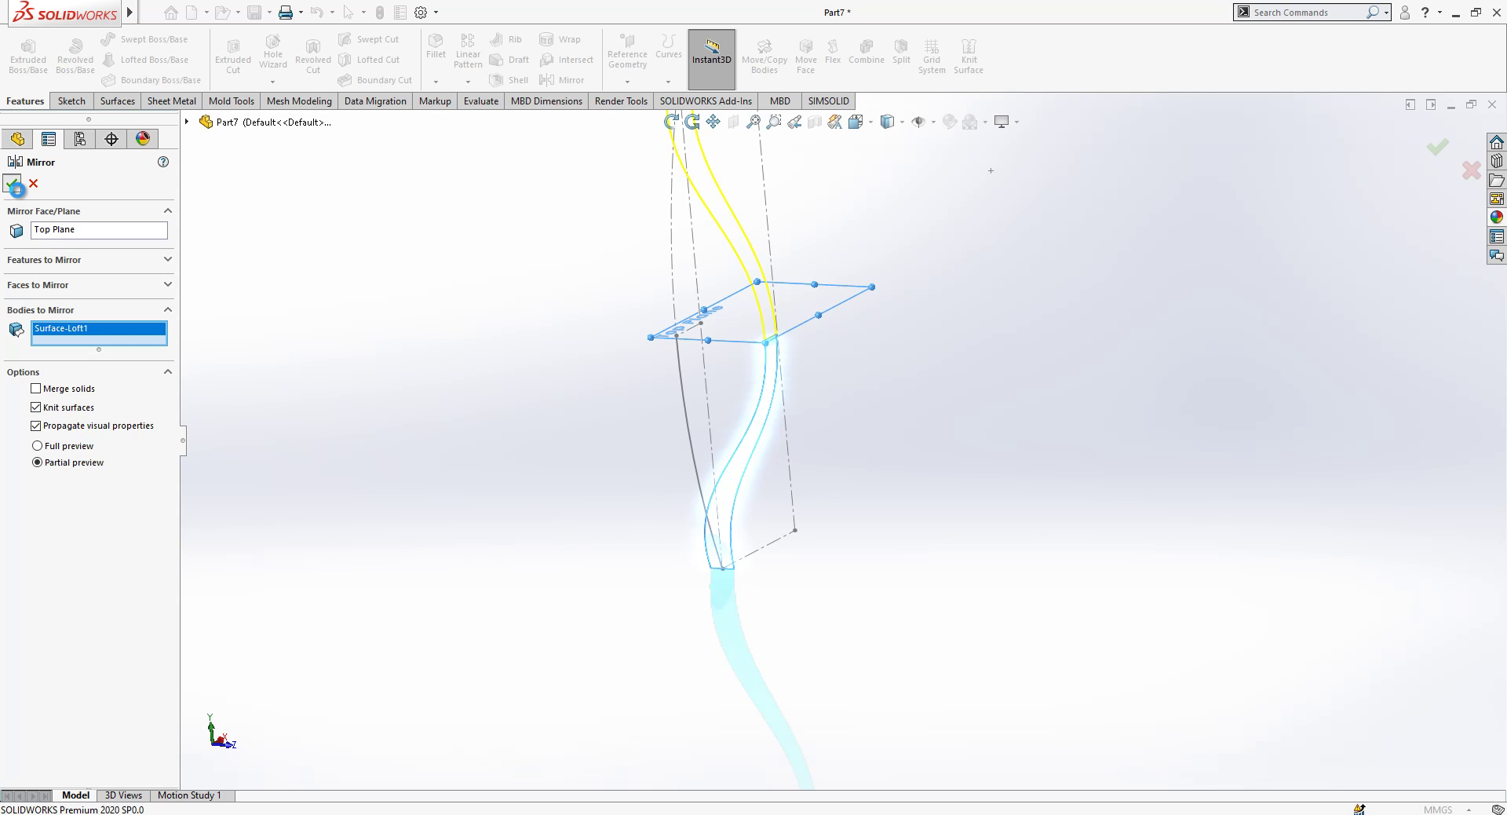
{"action": "key", "text": "Return"}
{"action": "scroll", "coordinate": [789, 397], "scroll_direction": "down", "scroll_amount": 3}
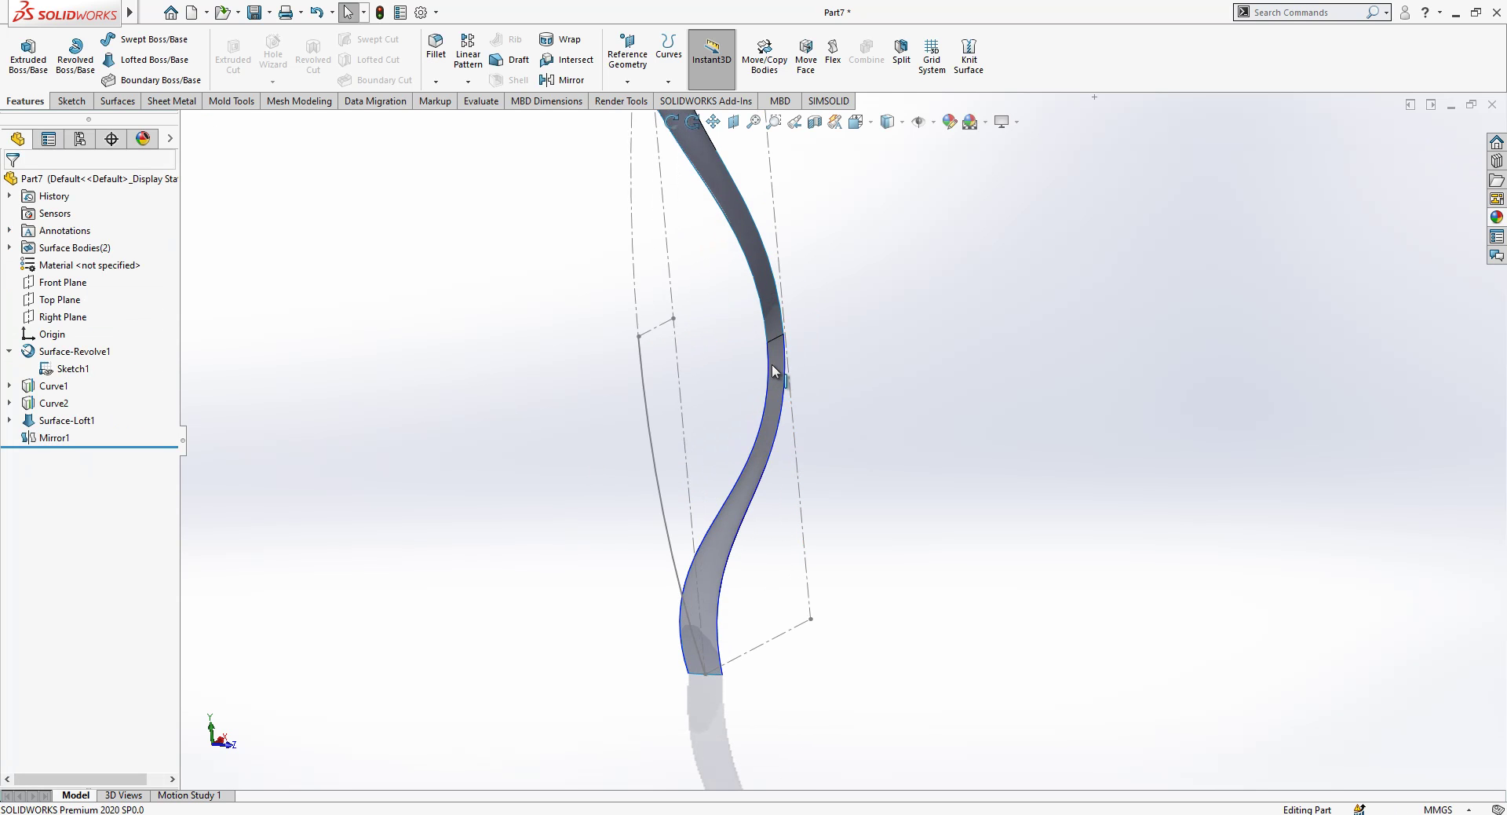
- Hide Curve2 and the revolve's Sketch1
{"action": "left_click", "coordinate": [53, 403]}
{"action": "left_click", "coordinate": [55, 404]}
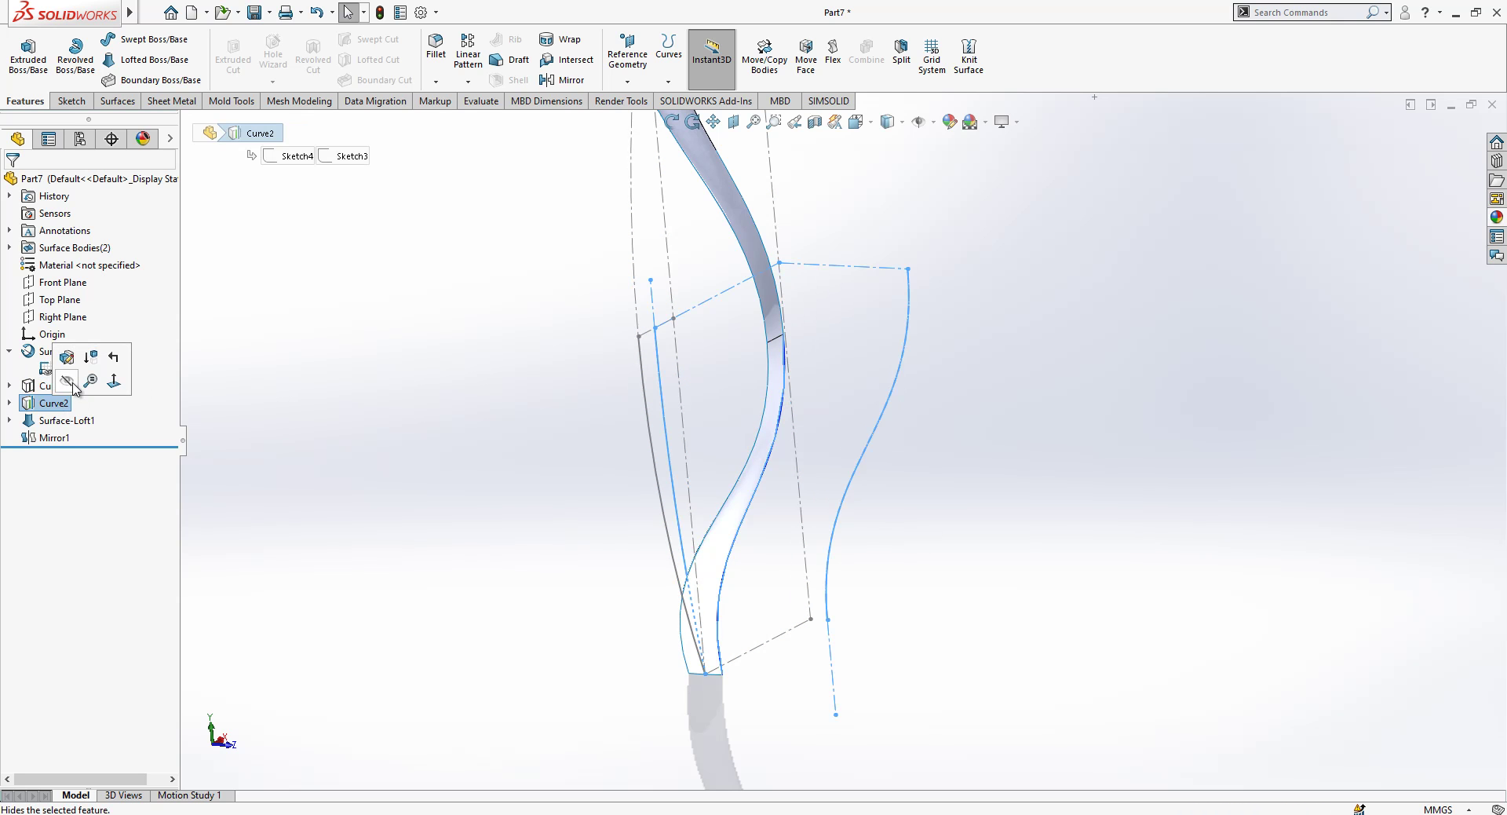
{"action": "left_click", "coordinate": [72, 385]}
{"action": "scroll", "coordinate": [772, 453], "scroll_direction": "up", "scroll_amount": 2}
{"action": "left_click", "coordinate": [706, 392]}
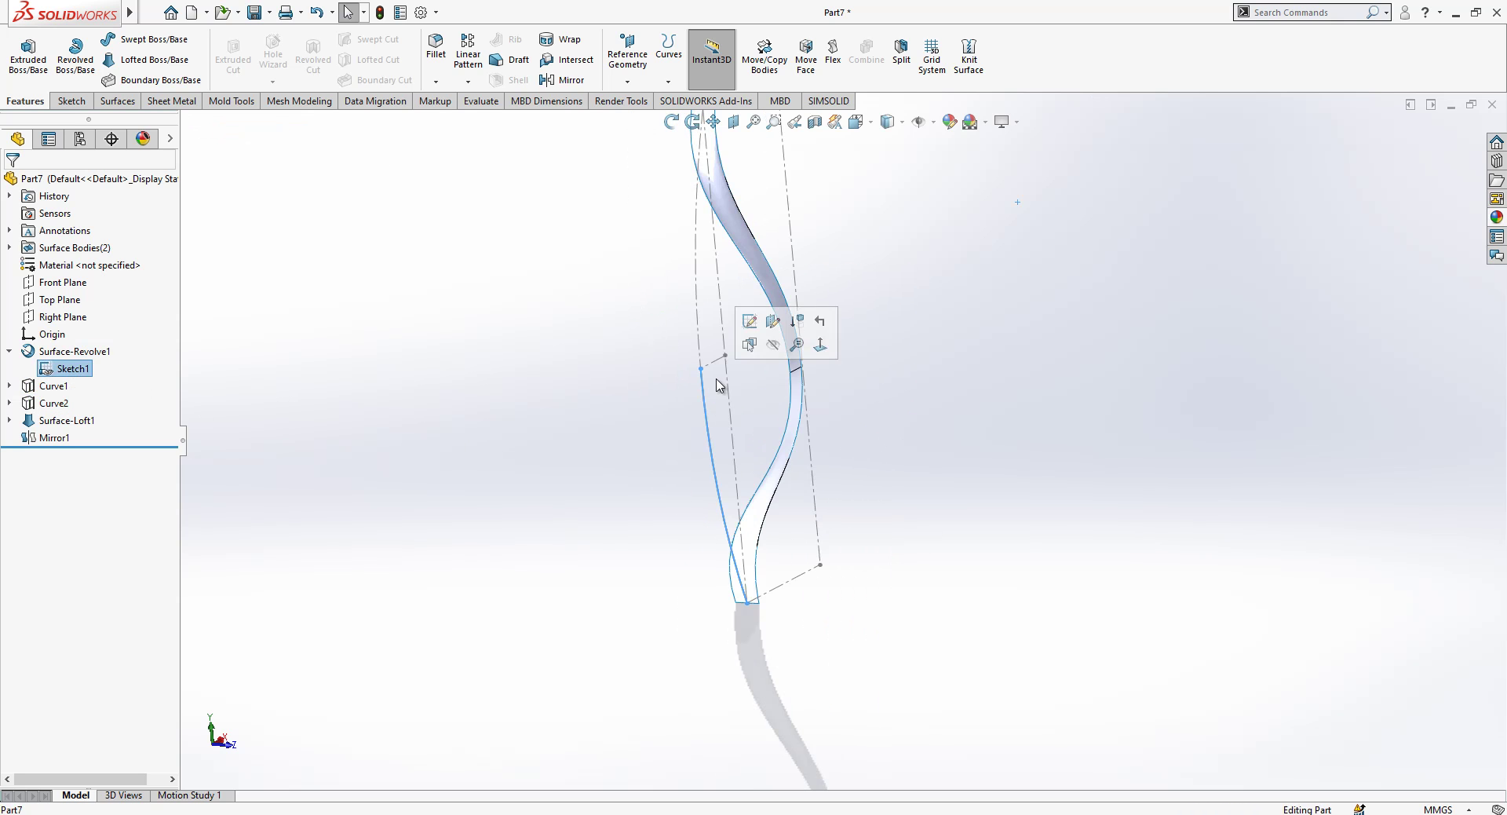
{"action": "left_click", "coordinate": [773, 346]}
{"action": "mouse_move", "coordinate": [874, 528]}
{"action": "middle_mouse_down"}
{"action": "mouse_move", "coordinate": [851, 498]}
{"action": "mouse_move", "coordinate": [1097, 418]}
{"action": "mouse_move", "coordinate": [798, 491]}
{"action": "mouse_move", "coordinate": [801, 475]}
{"action": "middle_mouse_up"}
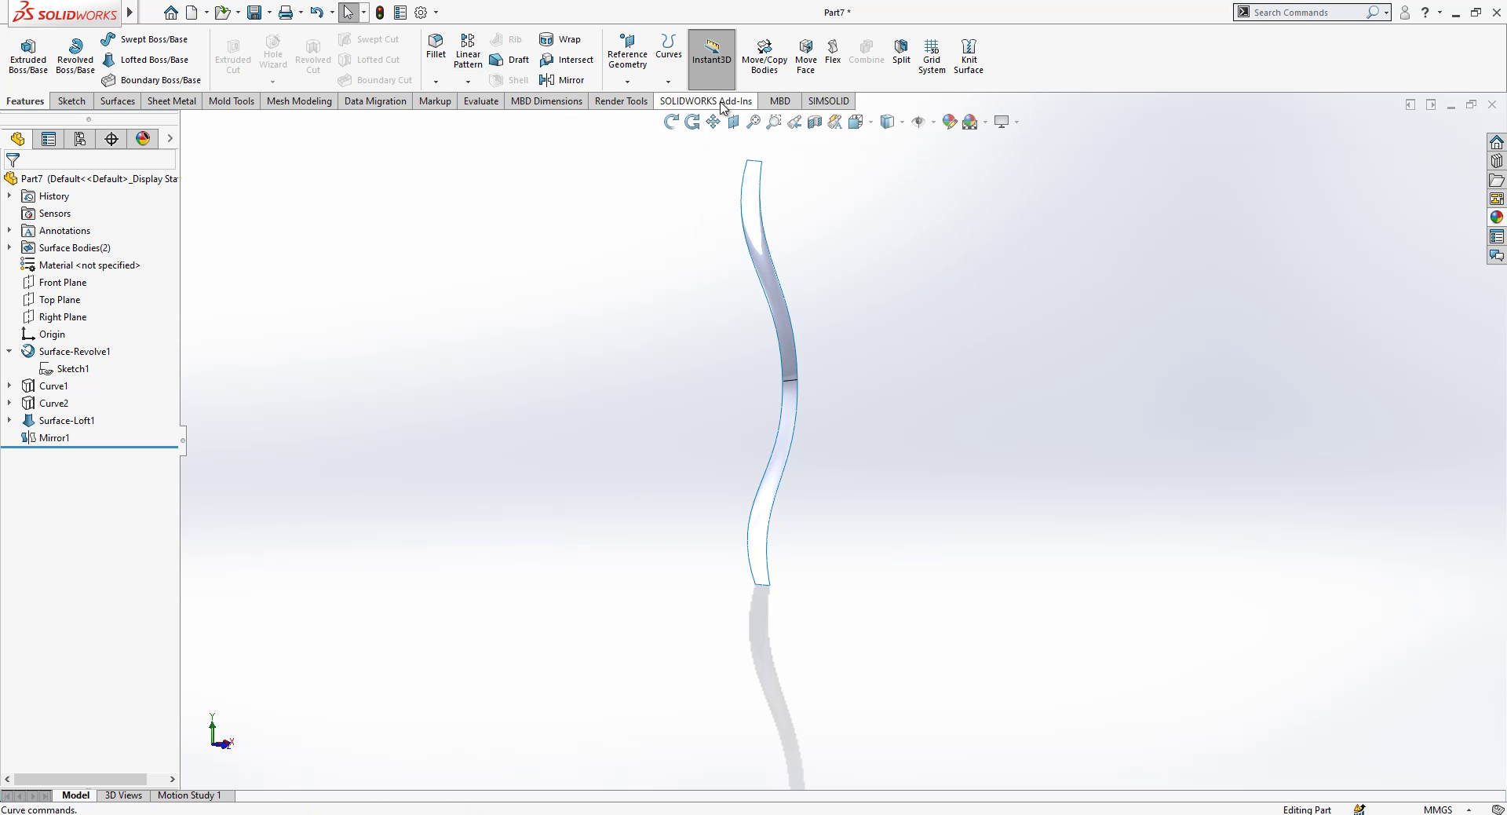
- Select the Mirror1 body from the Surface Bodies folder
{"action": "middle_click_drag", "start_coordinate": [864, 317], "coordinate": [780, 185]}
{"action": "left_click", "coordinate": [748, 237]}
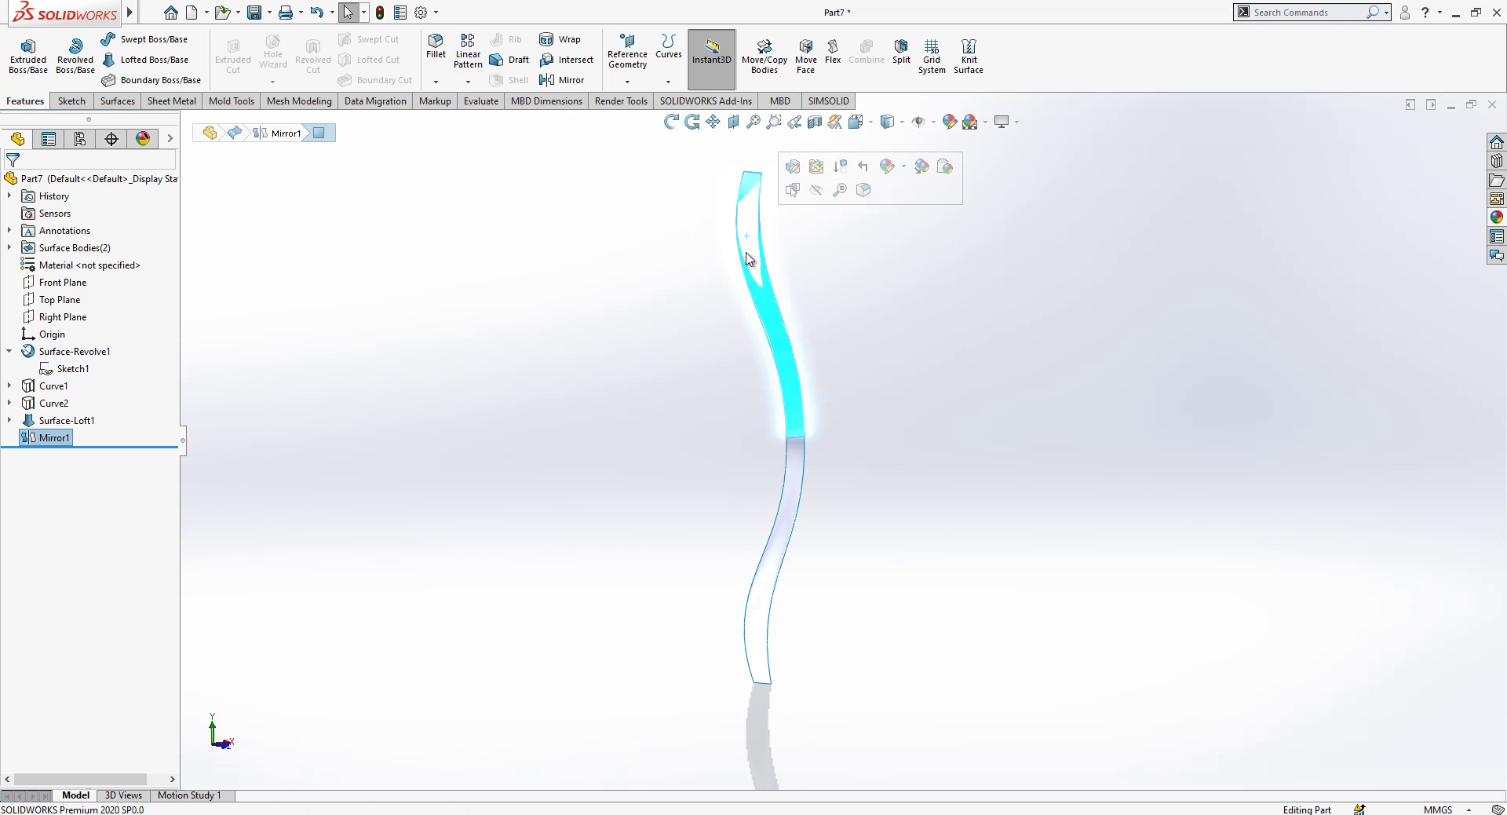
{"action": "left_click", "coordinate": [451, 427]}
{"action": "left_click", "coordinate": [8, 247]}
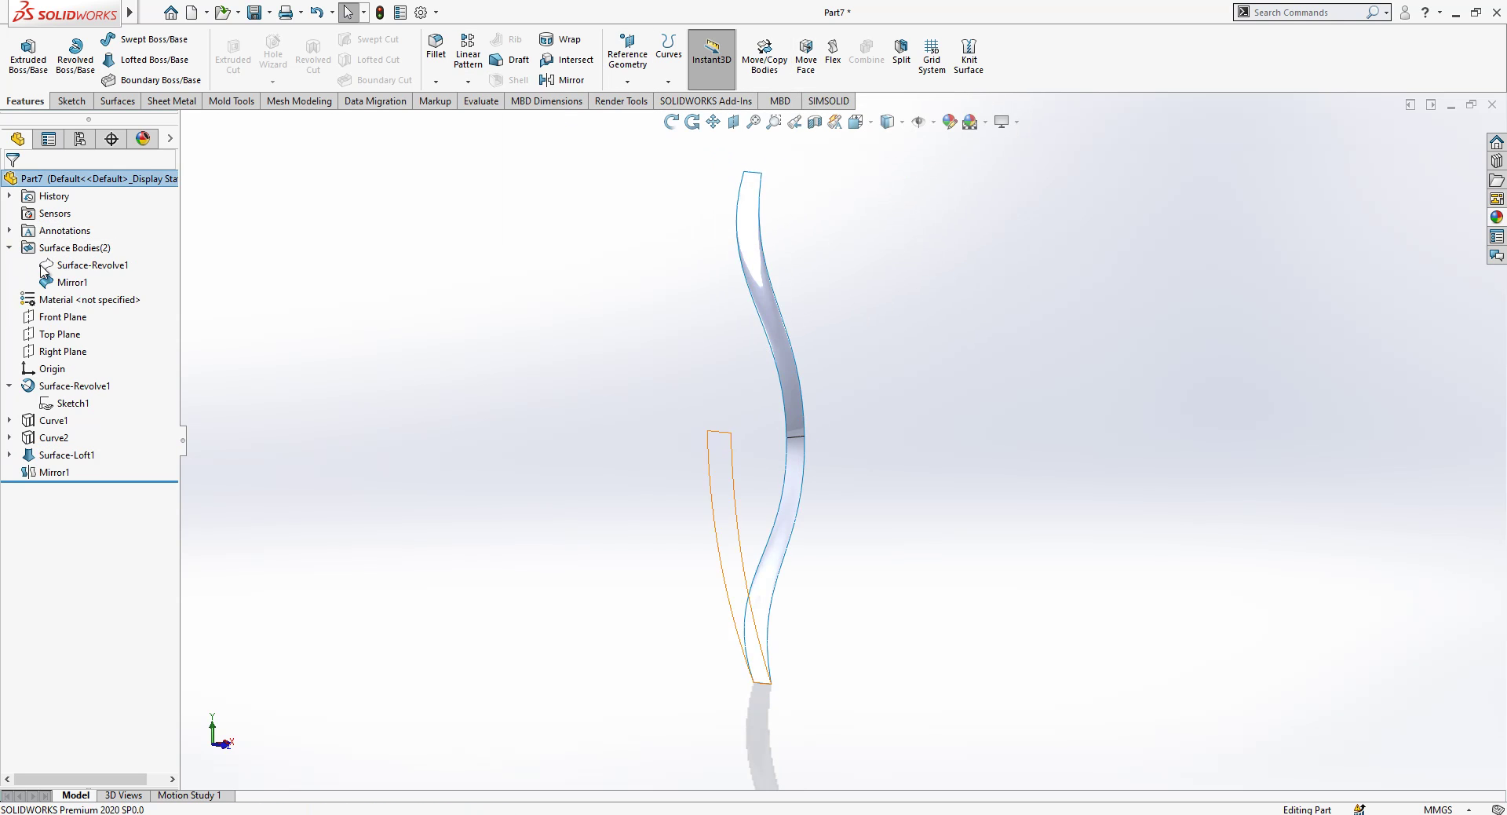
{"action": "left_click", "coordinate": [69, 282]}
{"action": "left_click", "coordinate": [117, 101]}
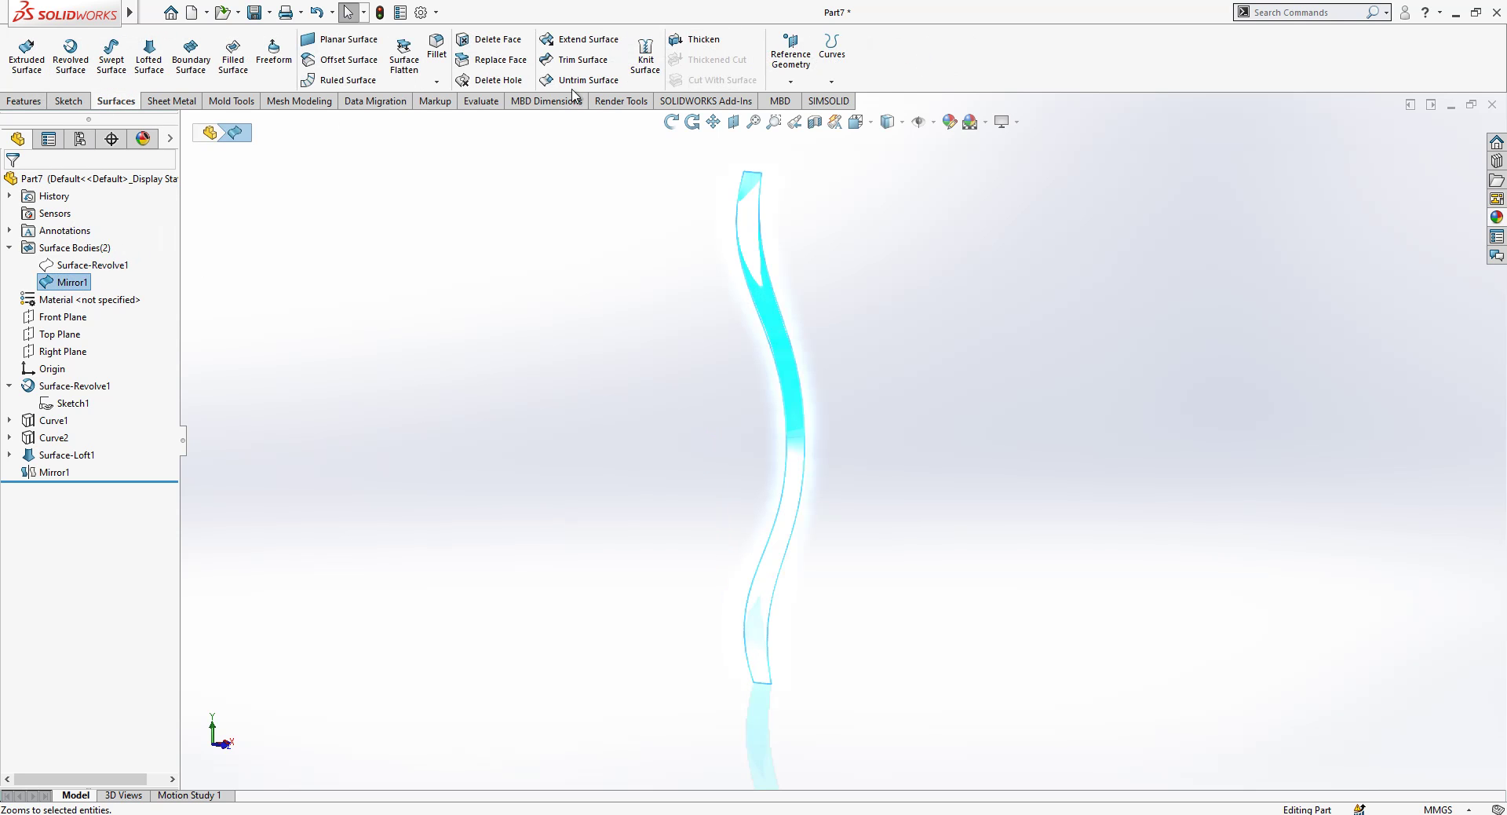
- Thicken the Mirror1 surface toward one side only, creating the solid Thicken1 slat
{"action": "left_click", "coordinate": [703, 39]}
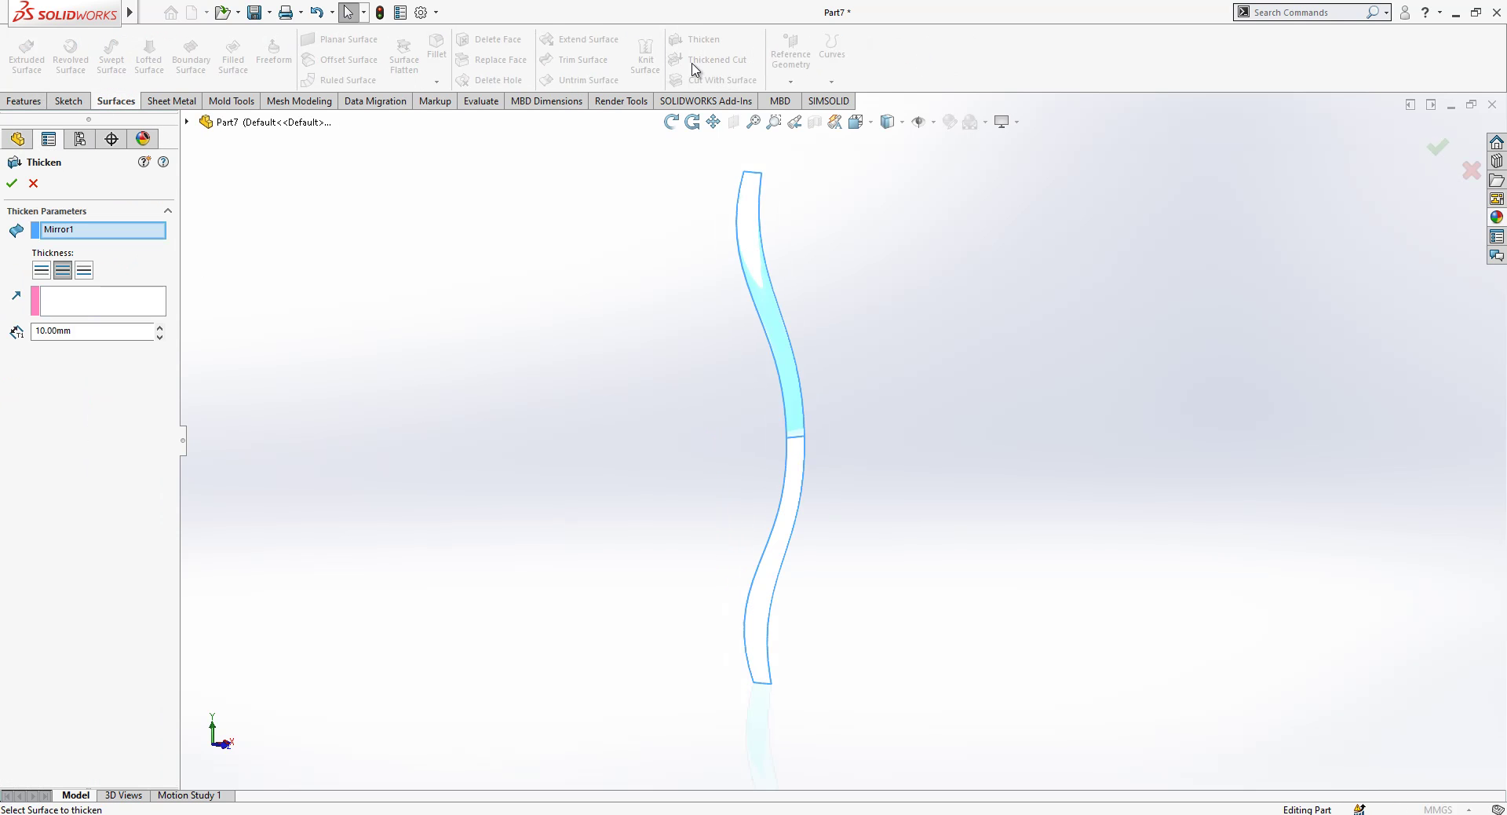
{"action": "left_click", "coordinate": [84, 270]}
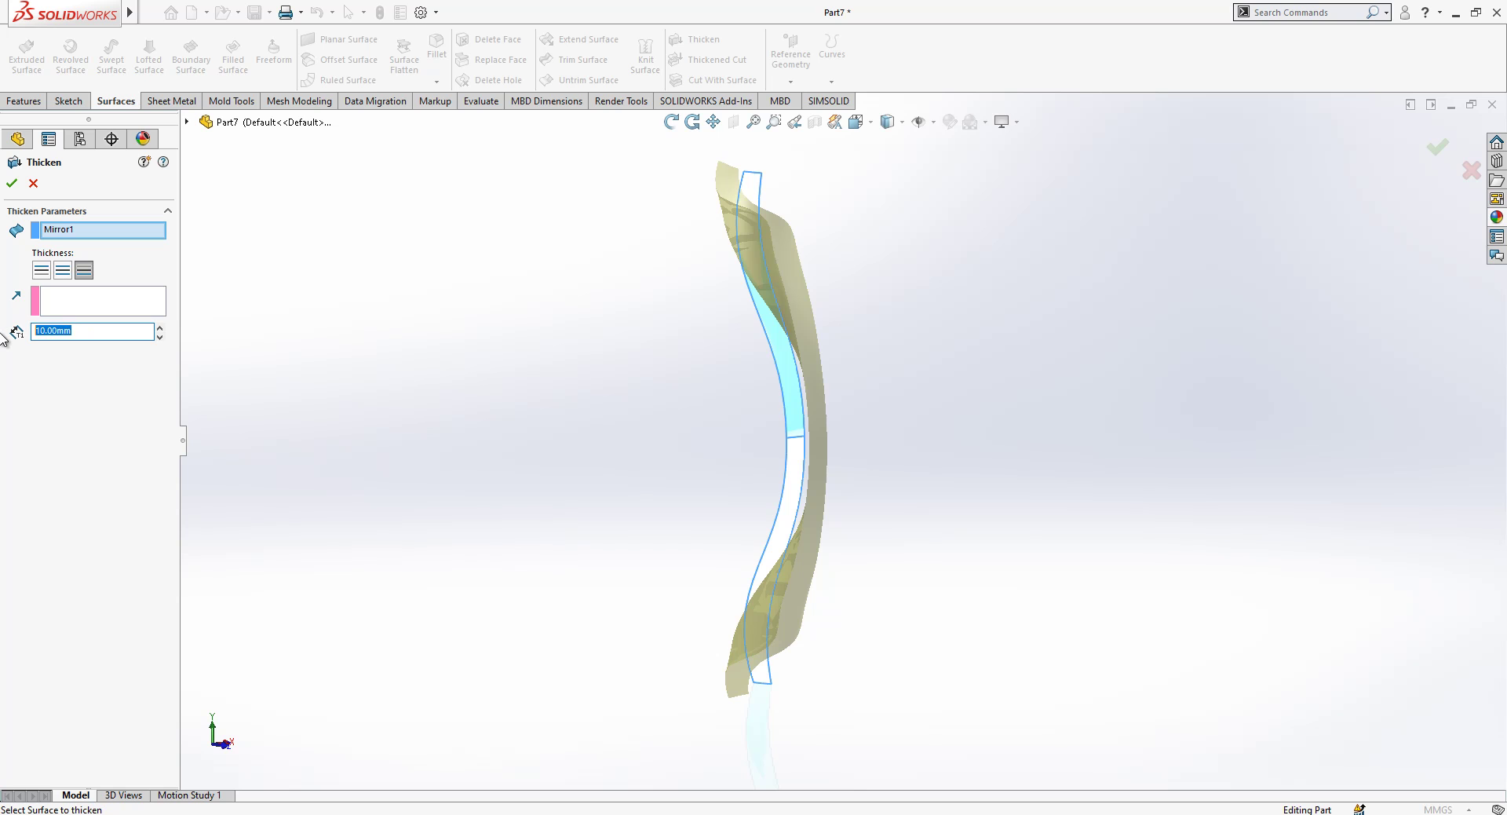
{"action": "type", "text": "3"}
{"action": "mouse_move", "coordinate": [813, 571]}
{"action": "middle_mouse_down"}
{"action": "mouse_move", "coordinate": [643, 502]}
{"action": "mouse_move", "coordinate": [707, 534]}
{"action": "mouse_move", "coordinate": [812, 551]}
{"action": "middle_mouse_up"}
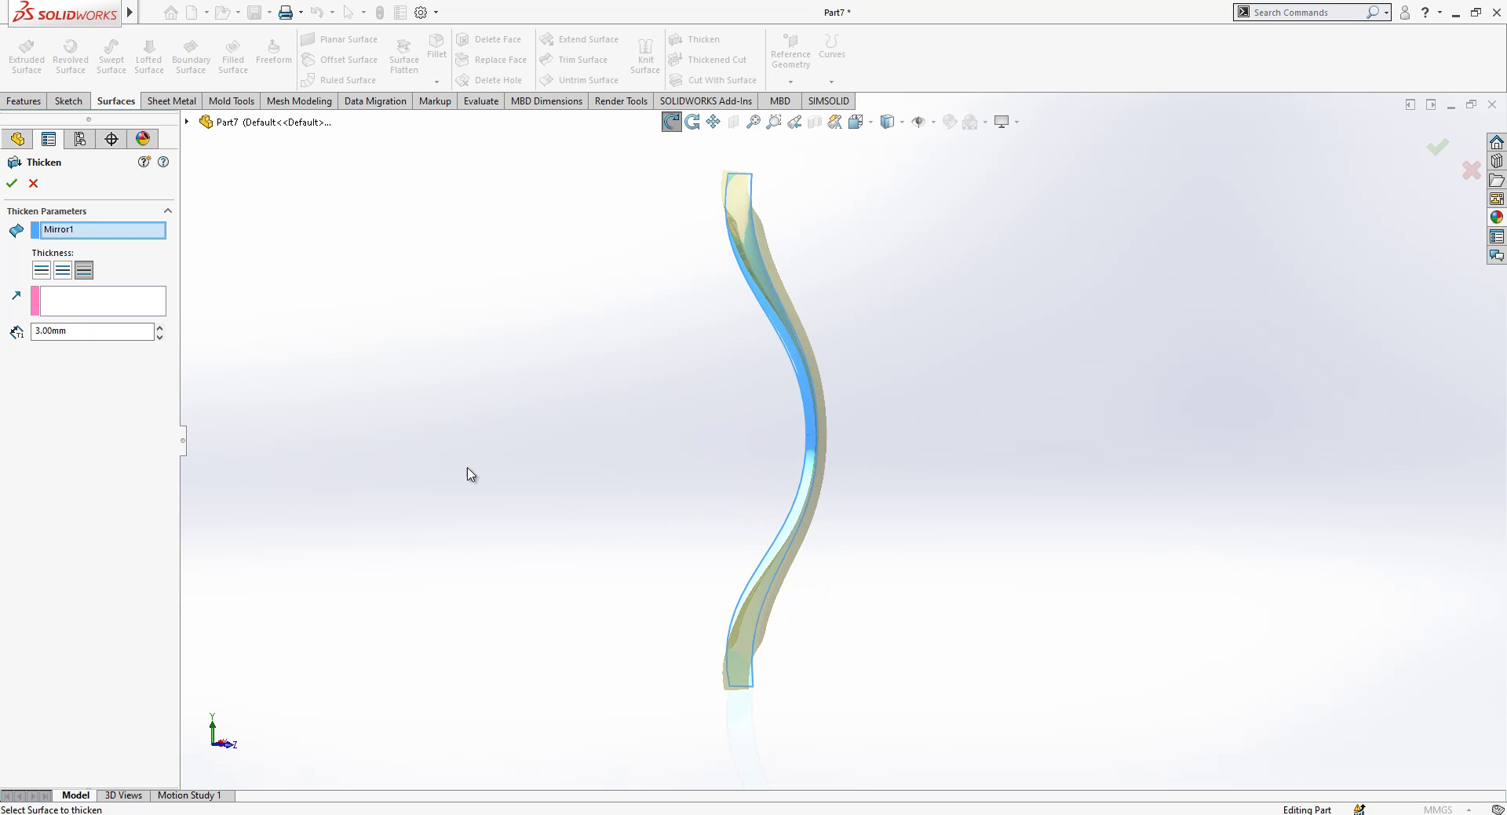
{"action": "left_click", "coordinate": [41, 271]}
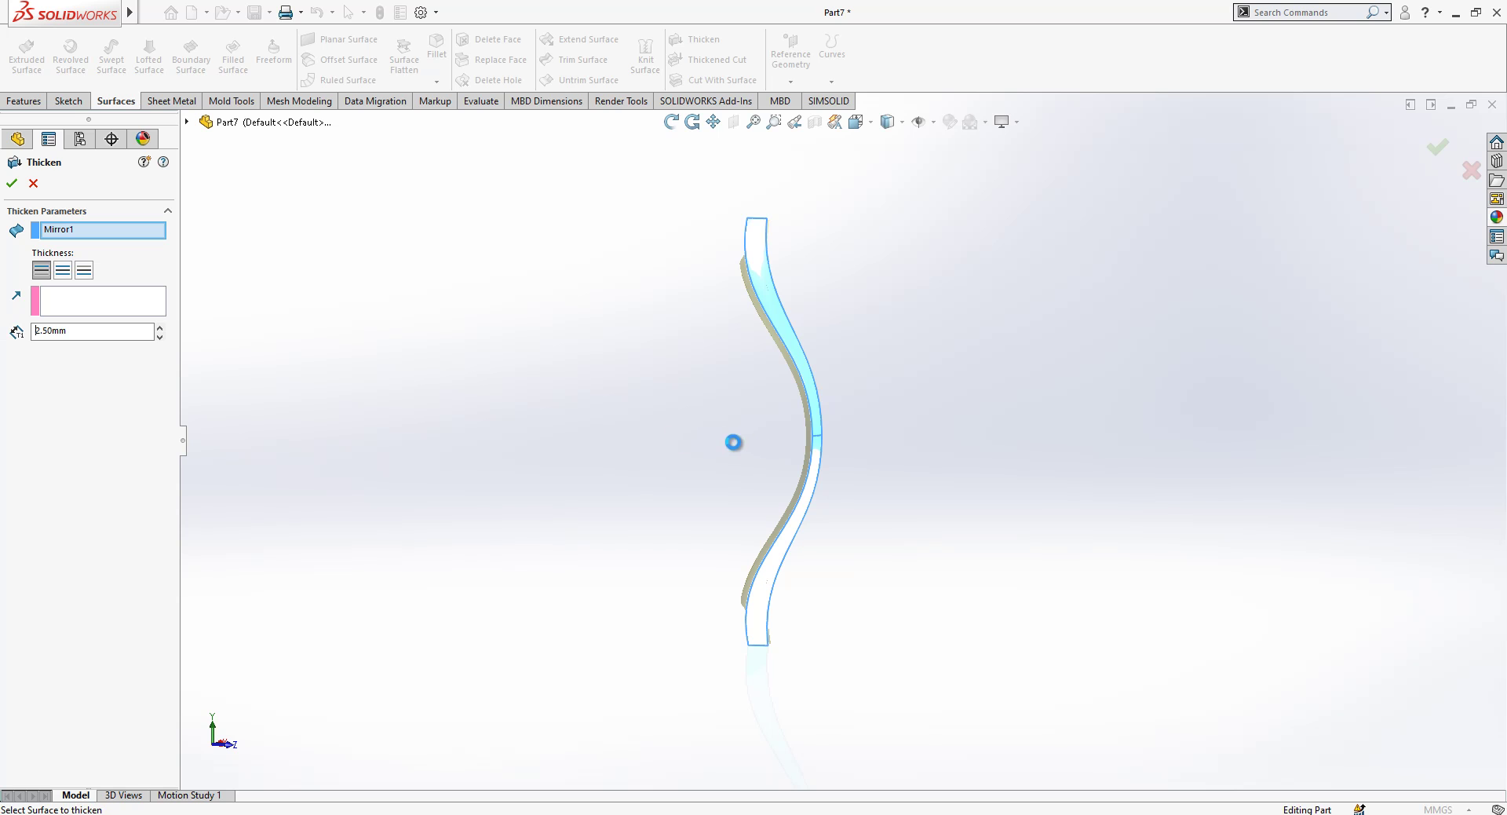
{"action": "middle_click_drag", "start_coordinate": [700, 525], "coordinate": [451, 377]}
- Edit Surface-Loft1 and change its start constraint to None
{"action": "scroll", "coordinate": [714, 653], "scroll_direction": "down", "scroll_amount": 5}
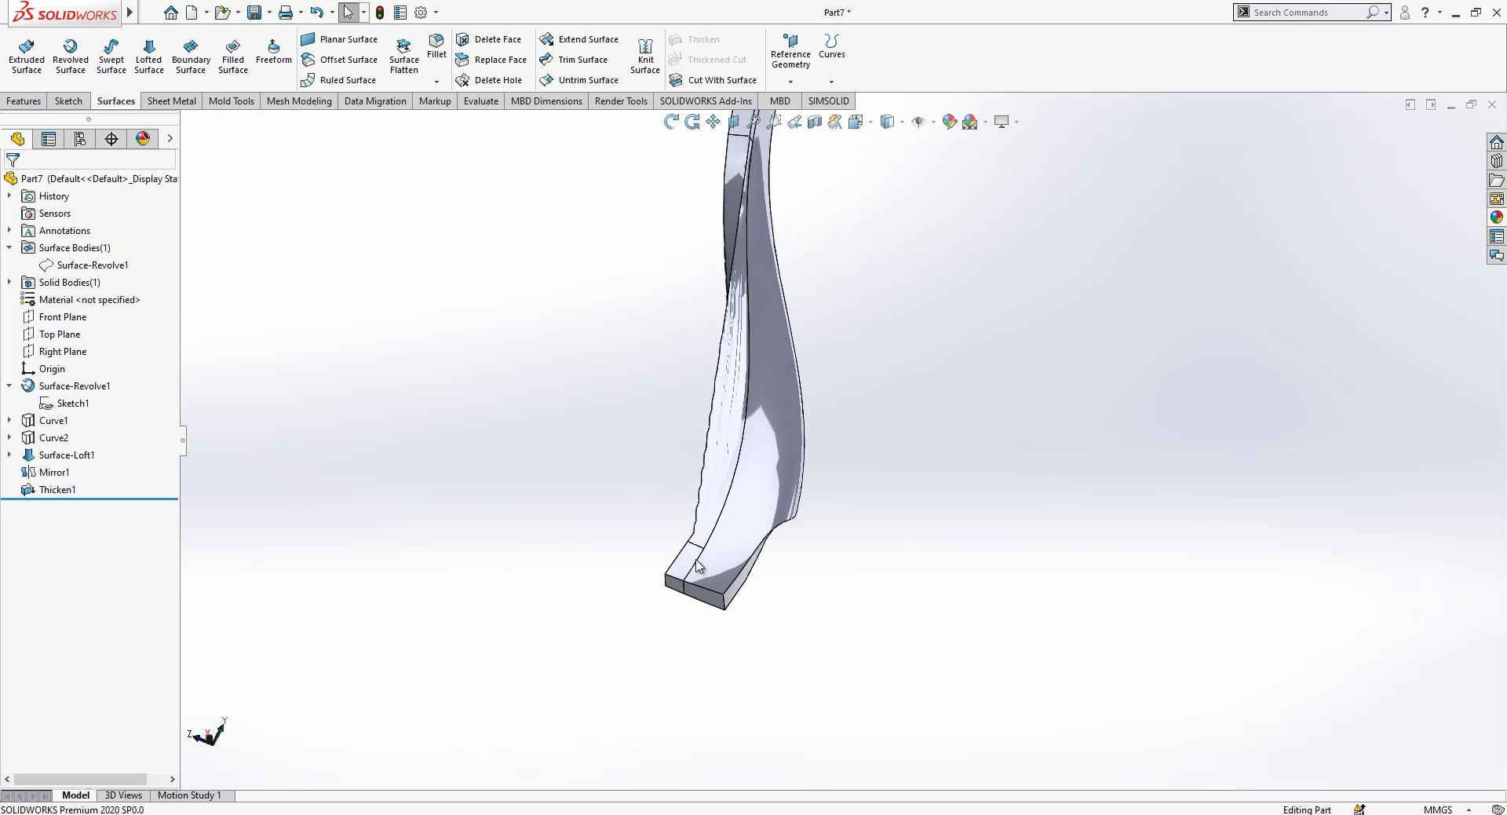
{"action": "middle_click_drag", "start_coordinate": [735, 557], "coordinate": [802, 602]}
{"action": "left_click", "coordinate": [67, 454]}
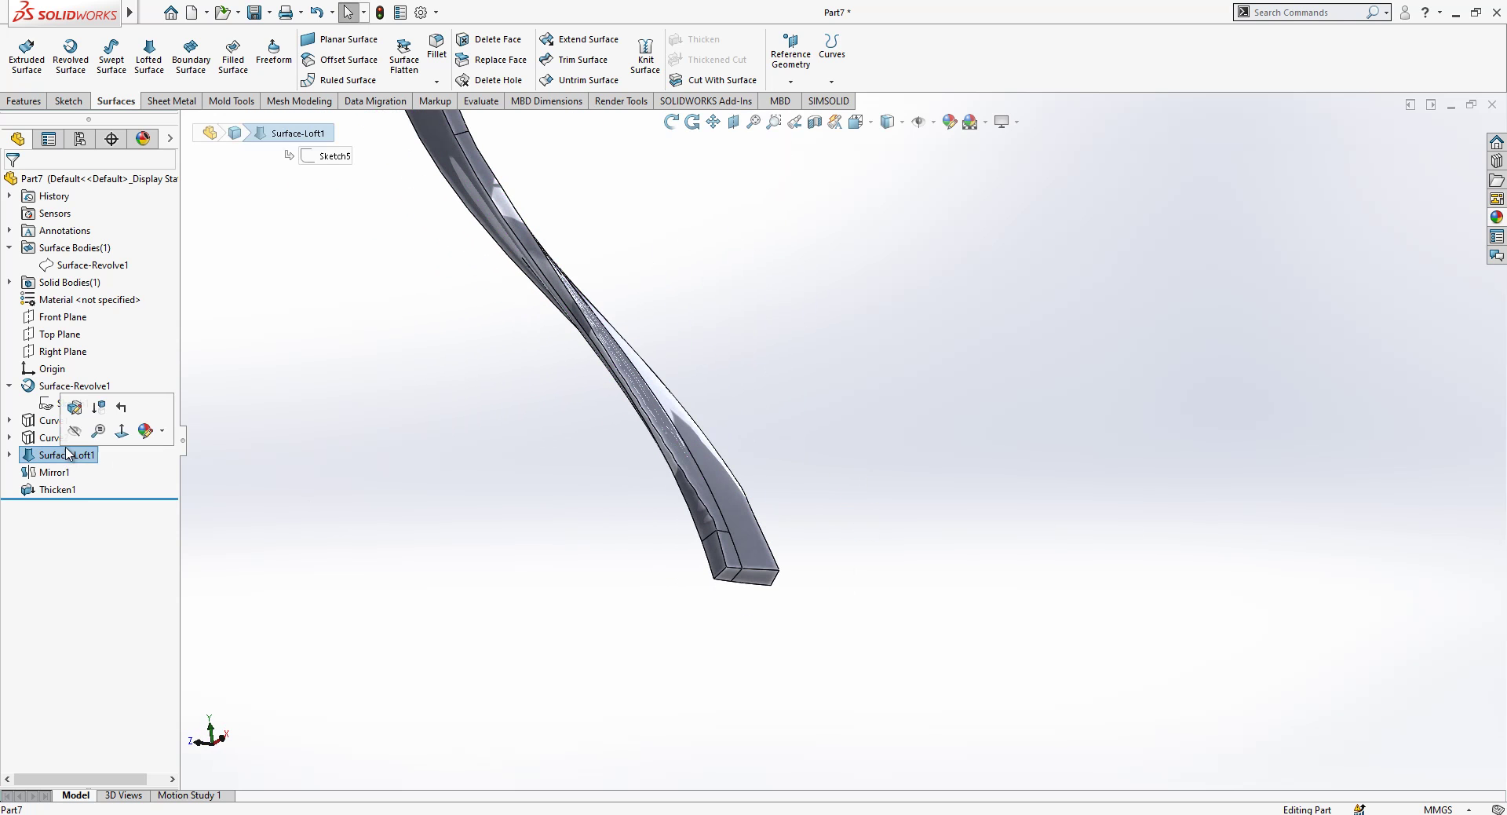
{"action": "left_click", "coordinate": [239, 411]}
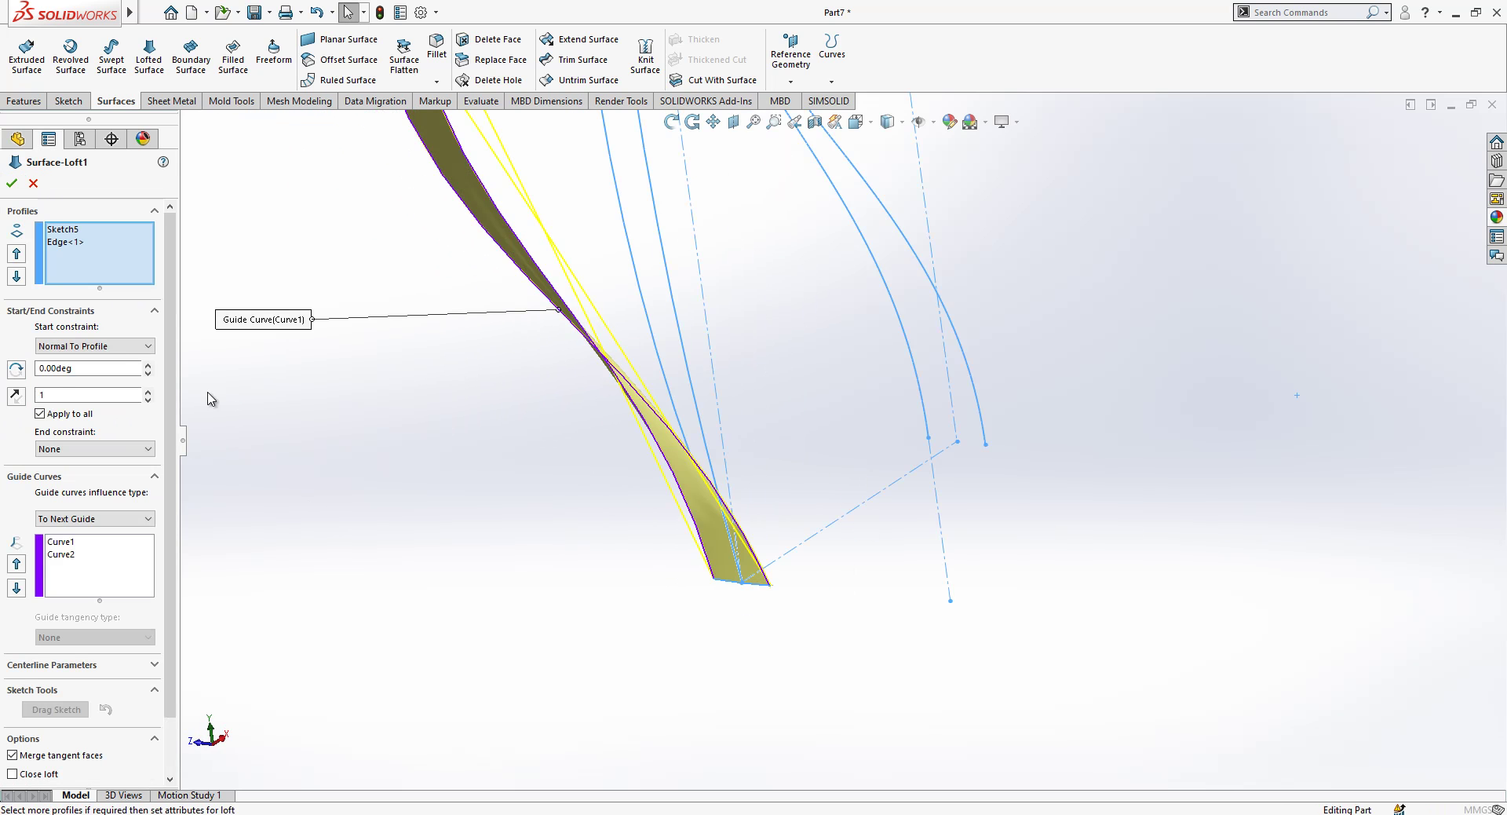
{"action": "left_click", "coordinate": [94, 346]}
{"action": "left_click", "coordinate": [102, 360]}
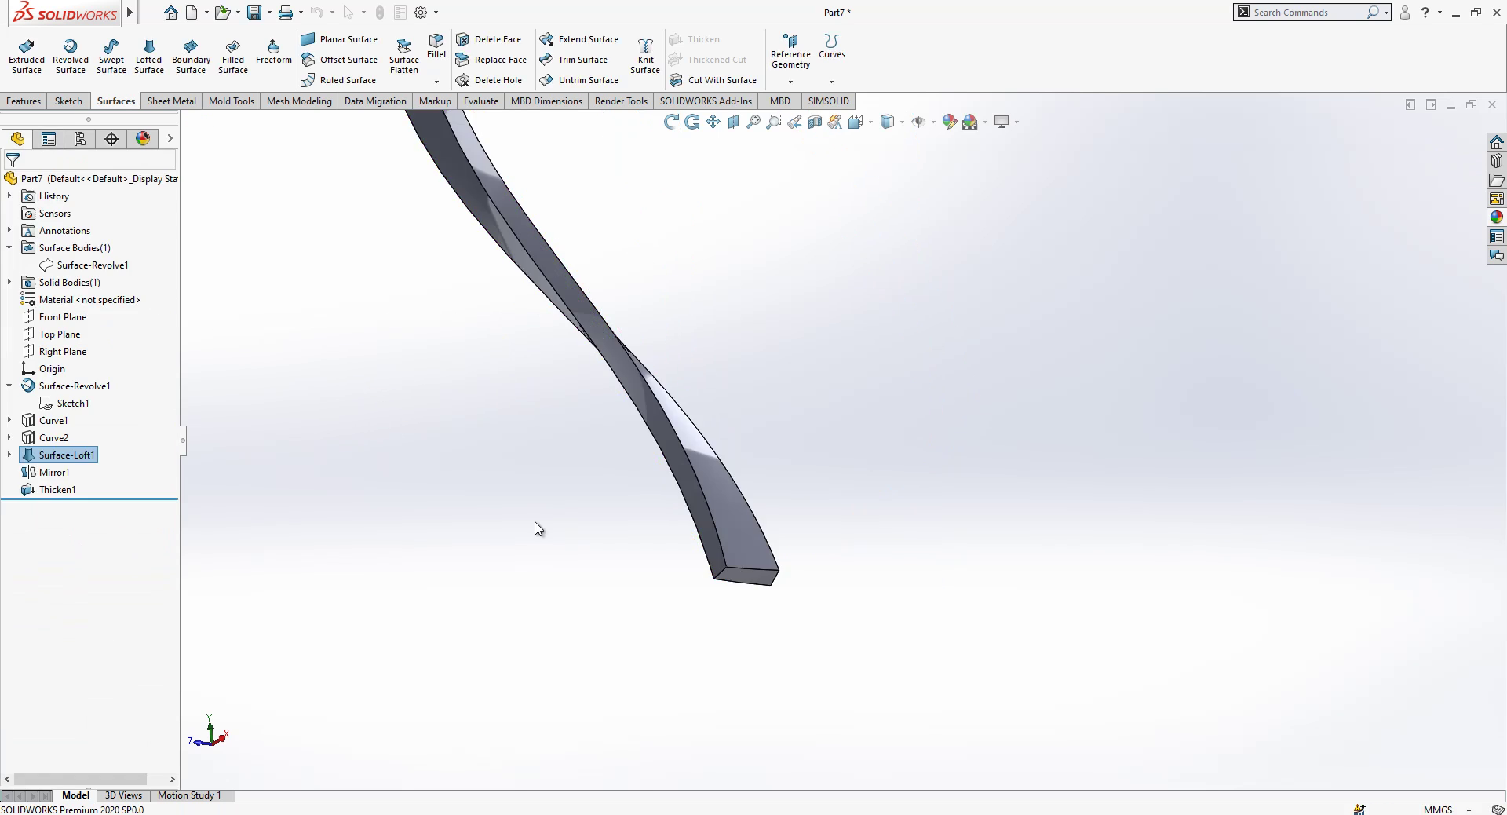
{"action": "middle_click_drag", "start_coordinate": [587, 585], "coordinate": [749, 436]}
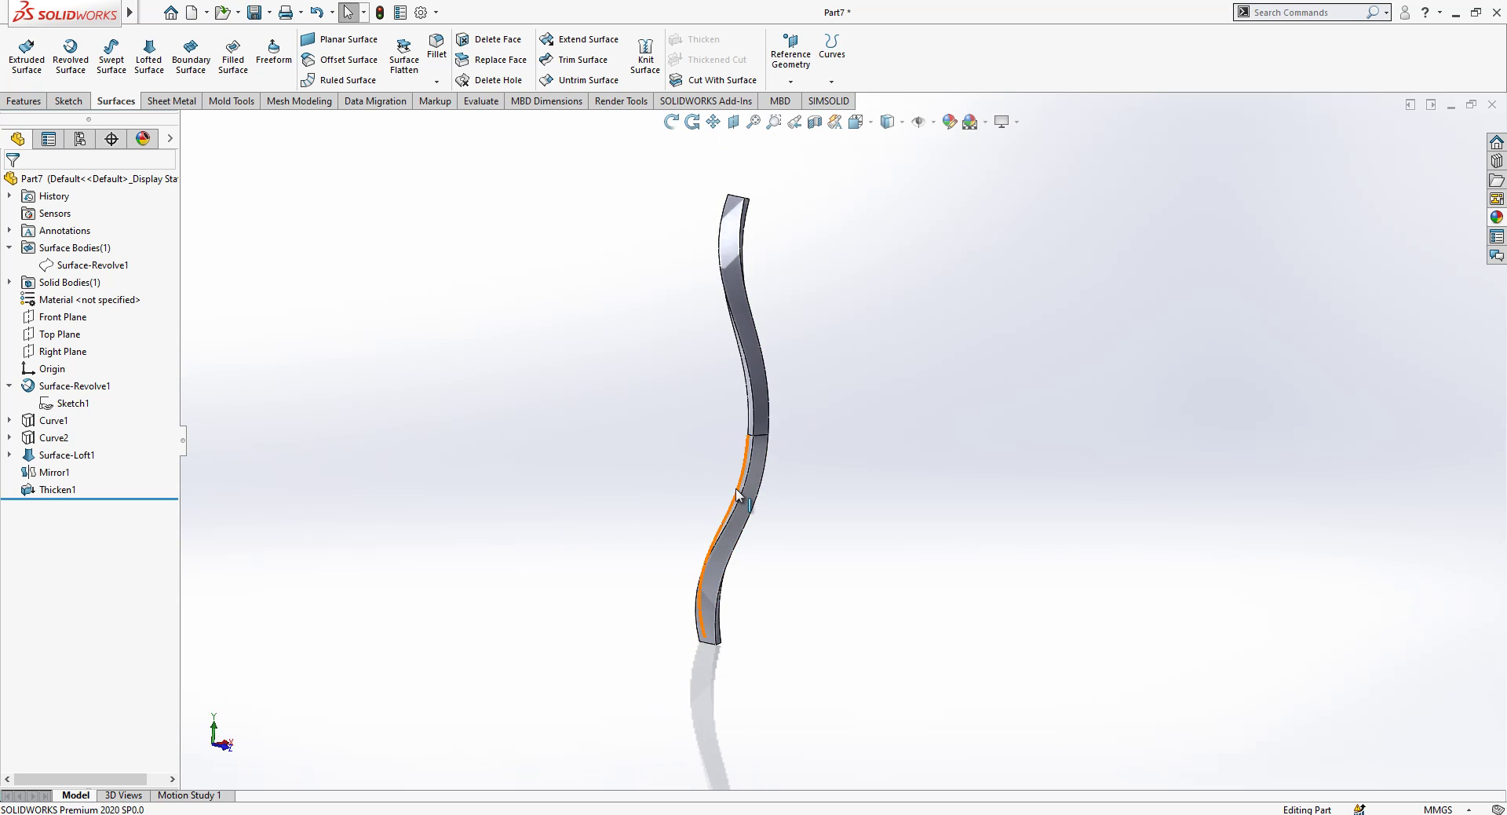
{"action": "middle_click_drag", "start_coordinate": [729, 487], "coordinate": [720, 481]}
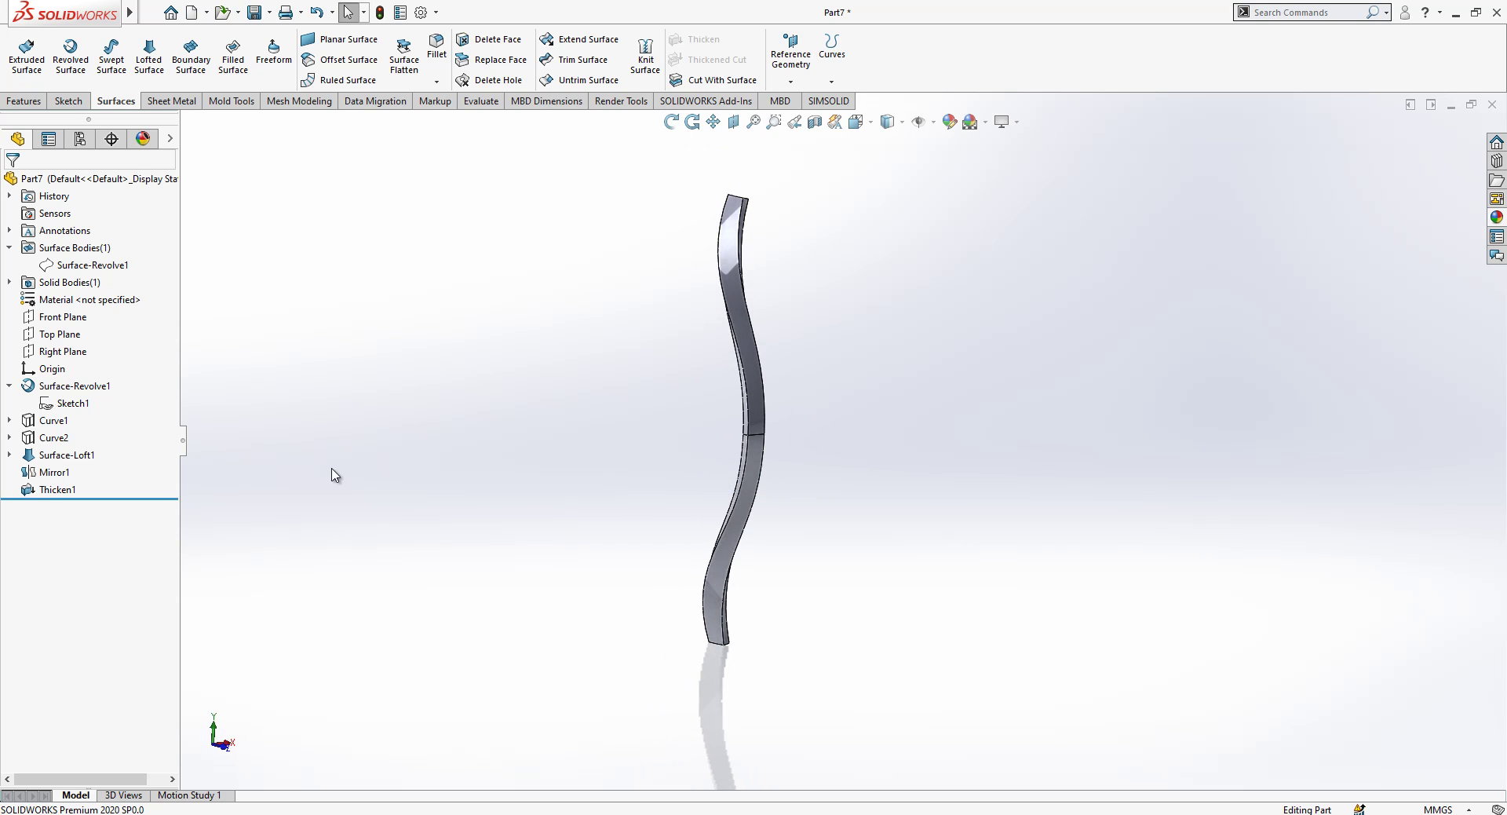
- View the Front Plane head-on, show Sketch1 again, and reselect the Front Plane
{"action": "left_click", "coordinate": [63, 316]}
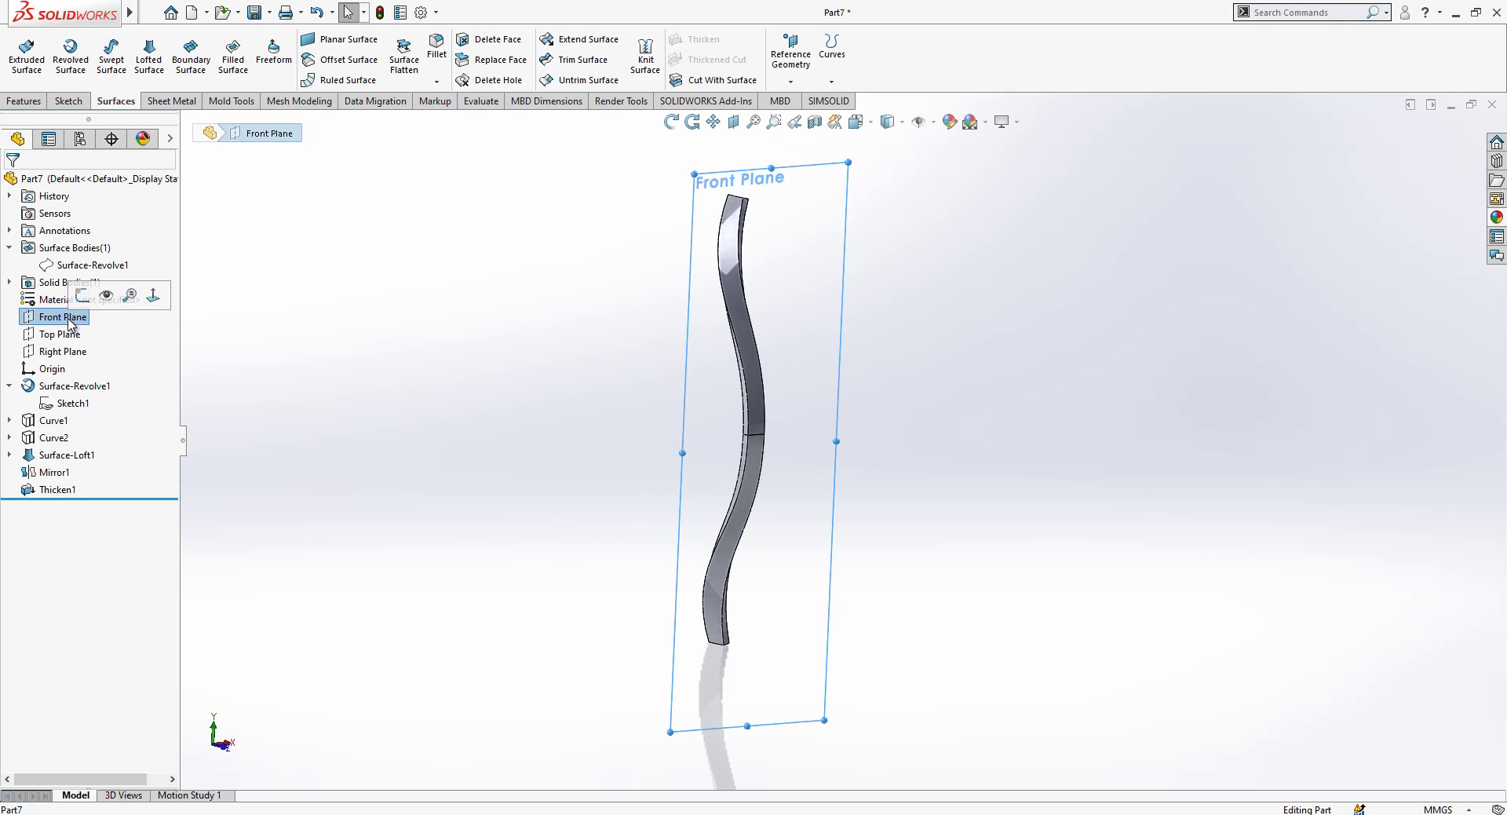
{"action": "left_click", "coordinate": [158, 302]}
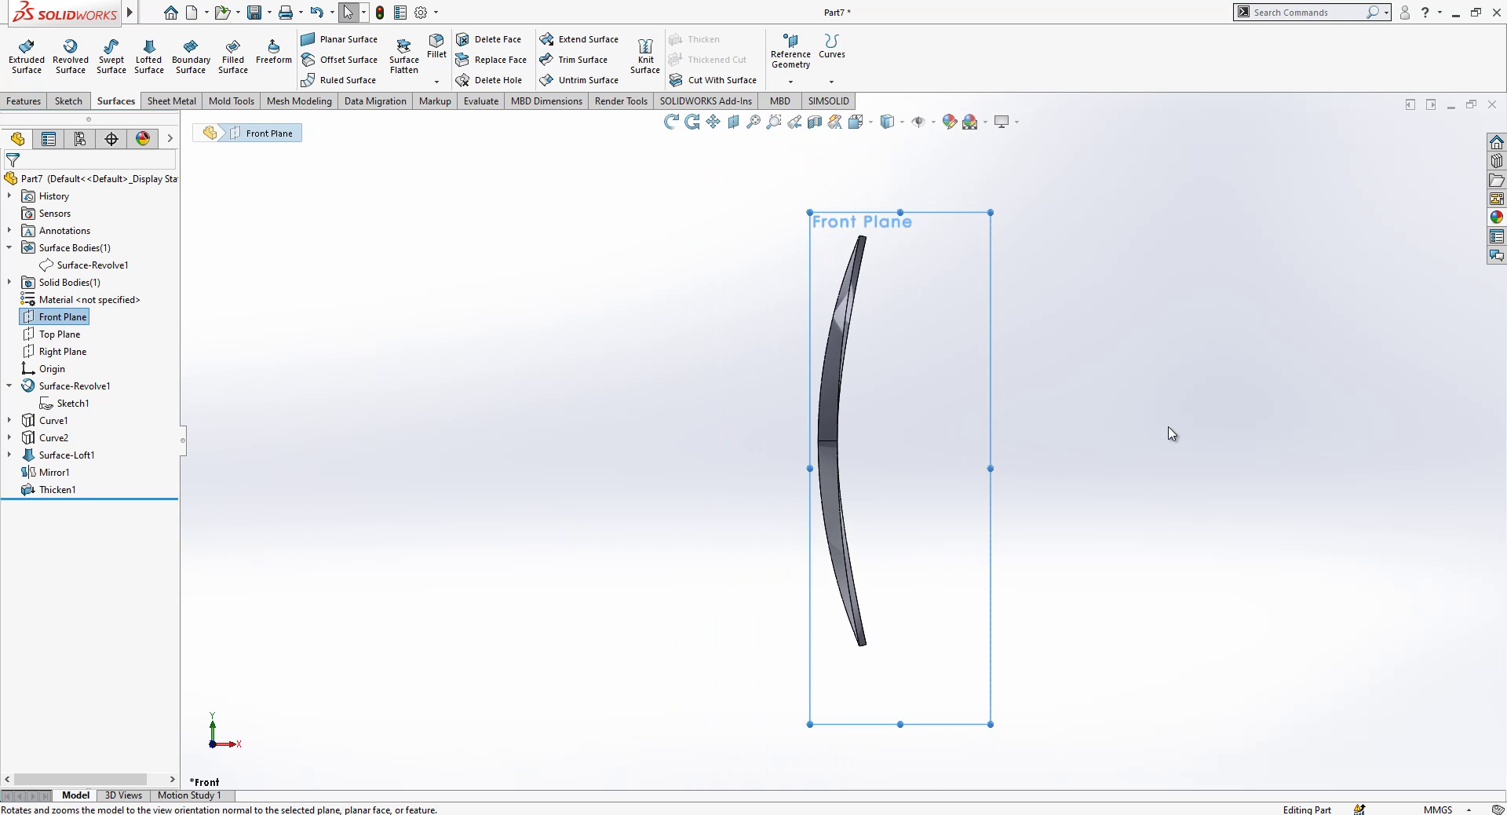
{"action": "left_click", "coordinate": [72, 402]}
{"action": "left_click", "coordinate": [86, 376]}
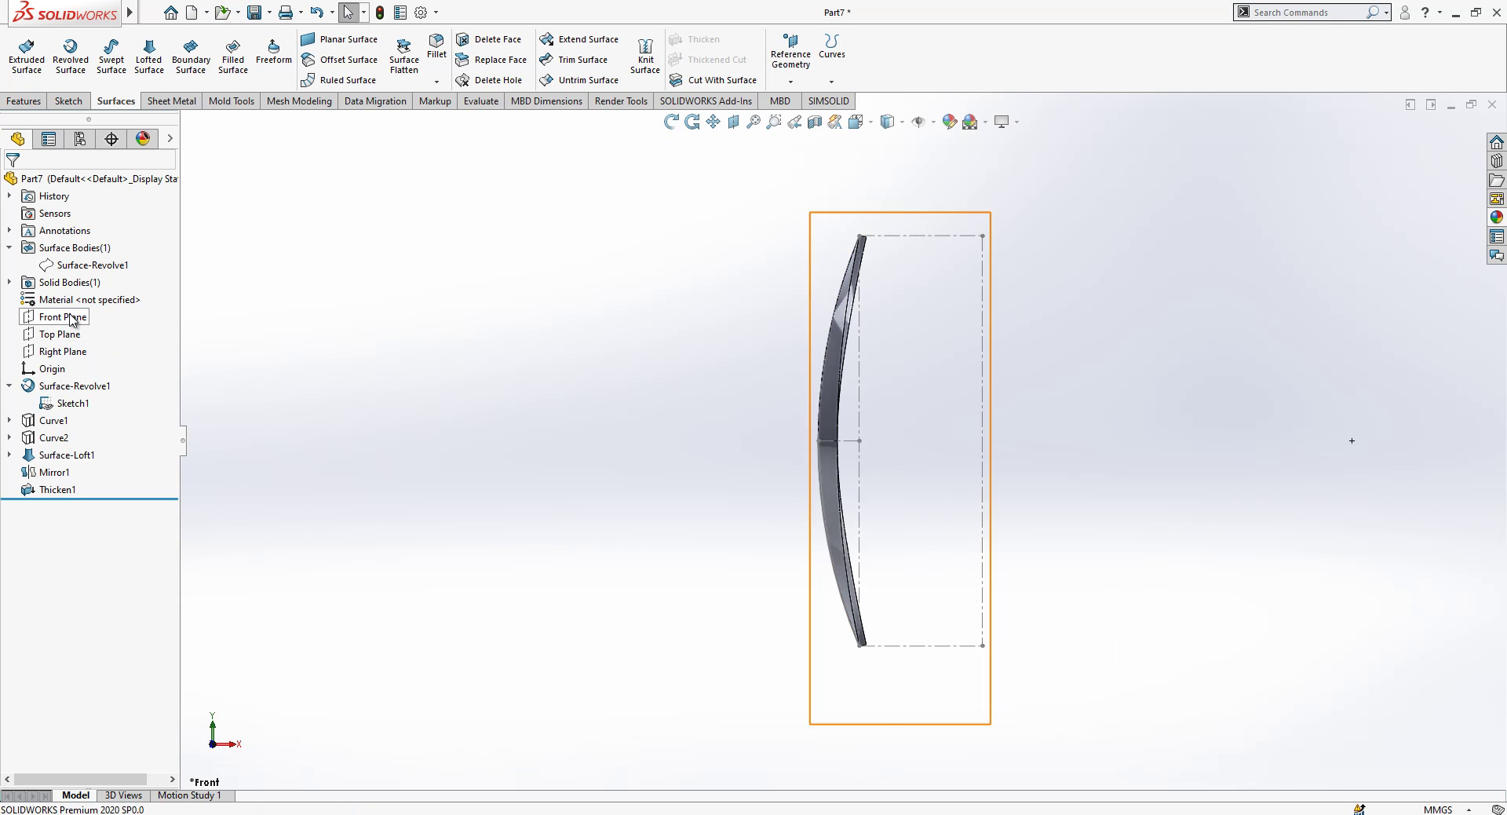
{"action": "left_click", "coordinate": [73, 317]}
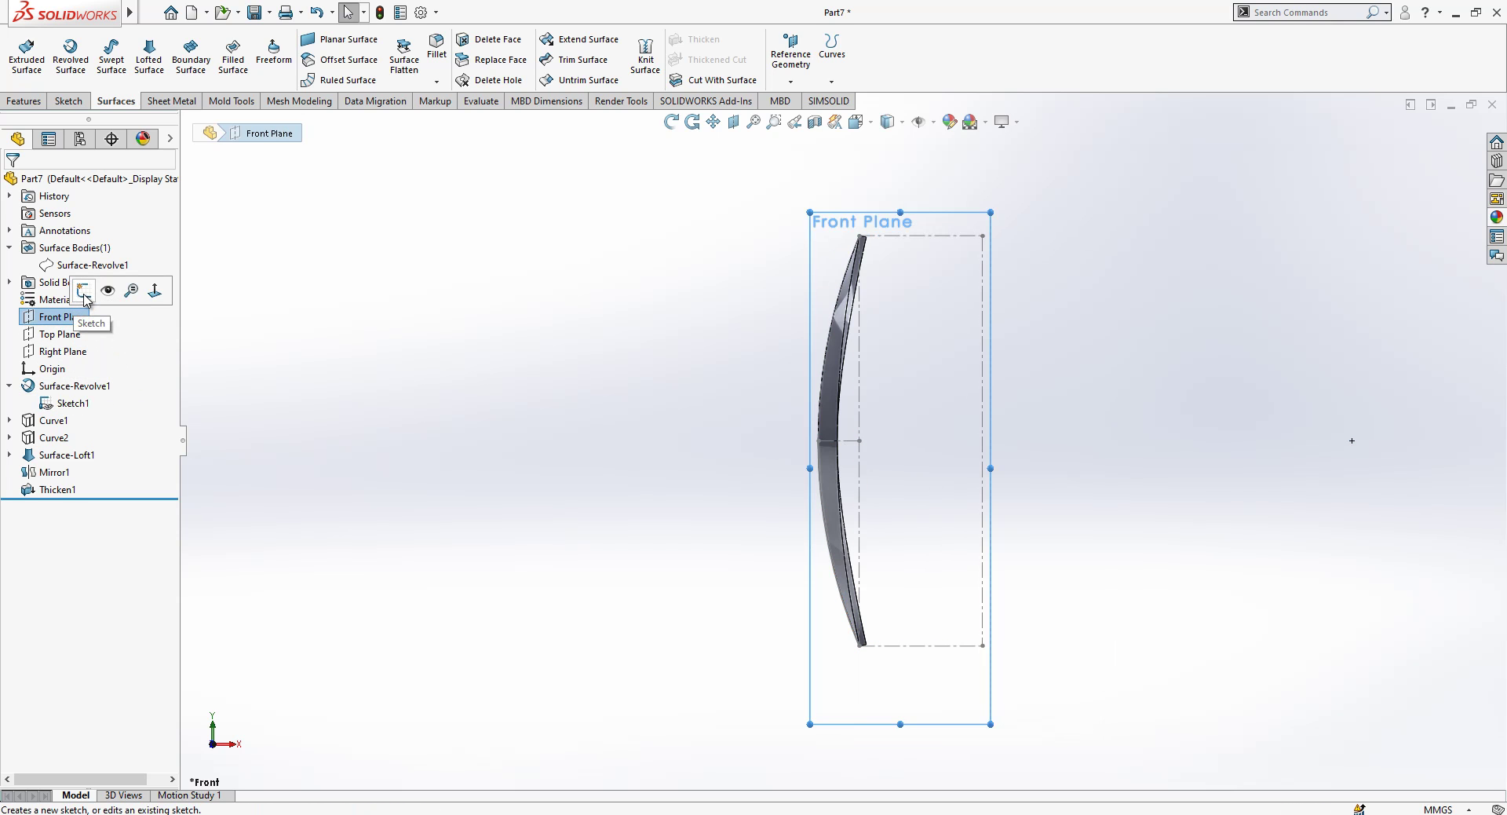
- Start a sketch on the Front Plane and extend the slanted curve's lower end downward
{"action": "left_click", "coordinate": [83, 291]}
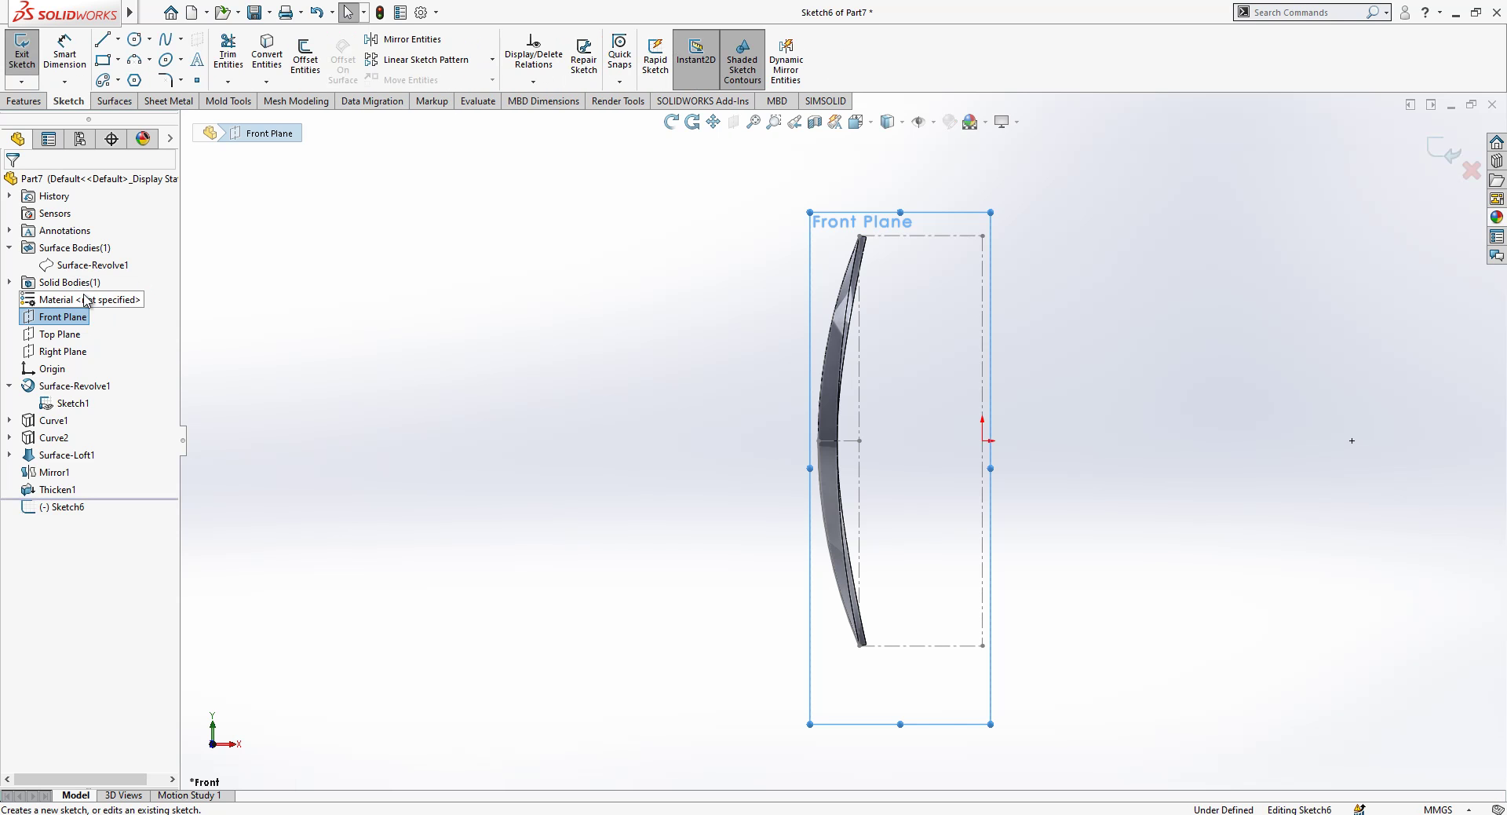
{"action": "left_click", "coordinate": [251, 403]}
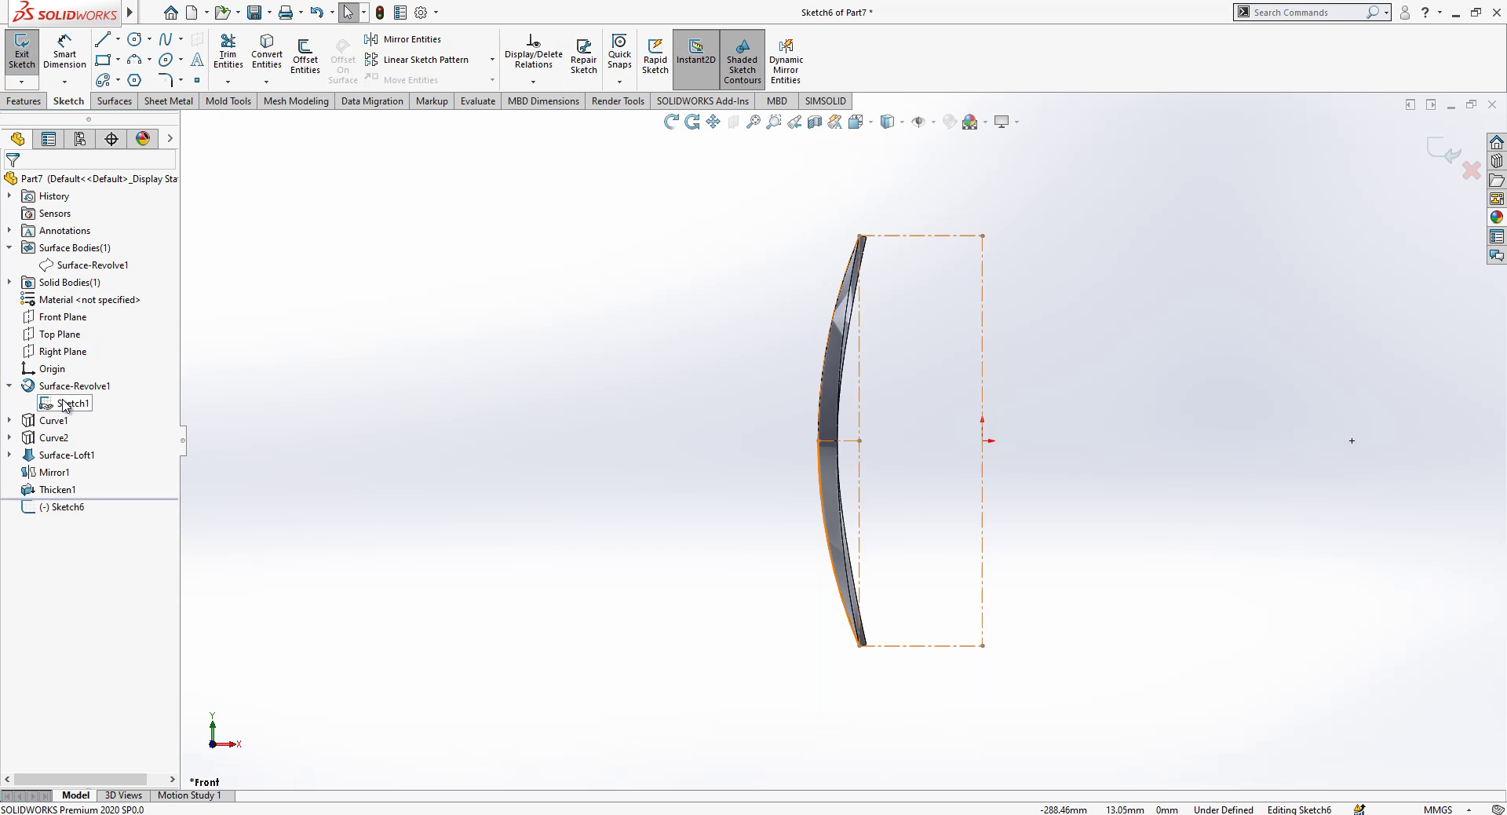
{"action": "scroll", "coordinate": [1013, 668], "scroll_direction": "down", "scroll_amount": 2}
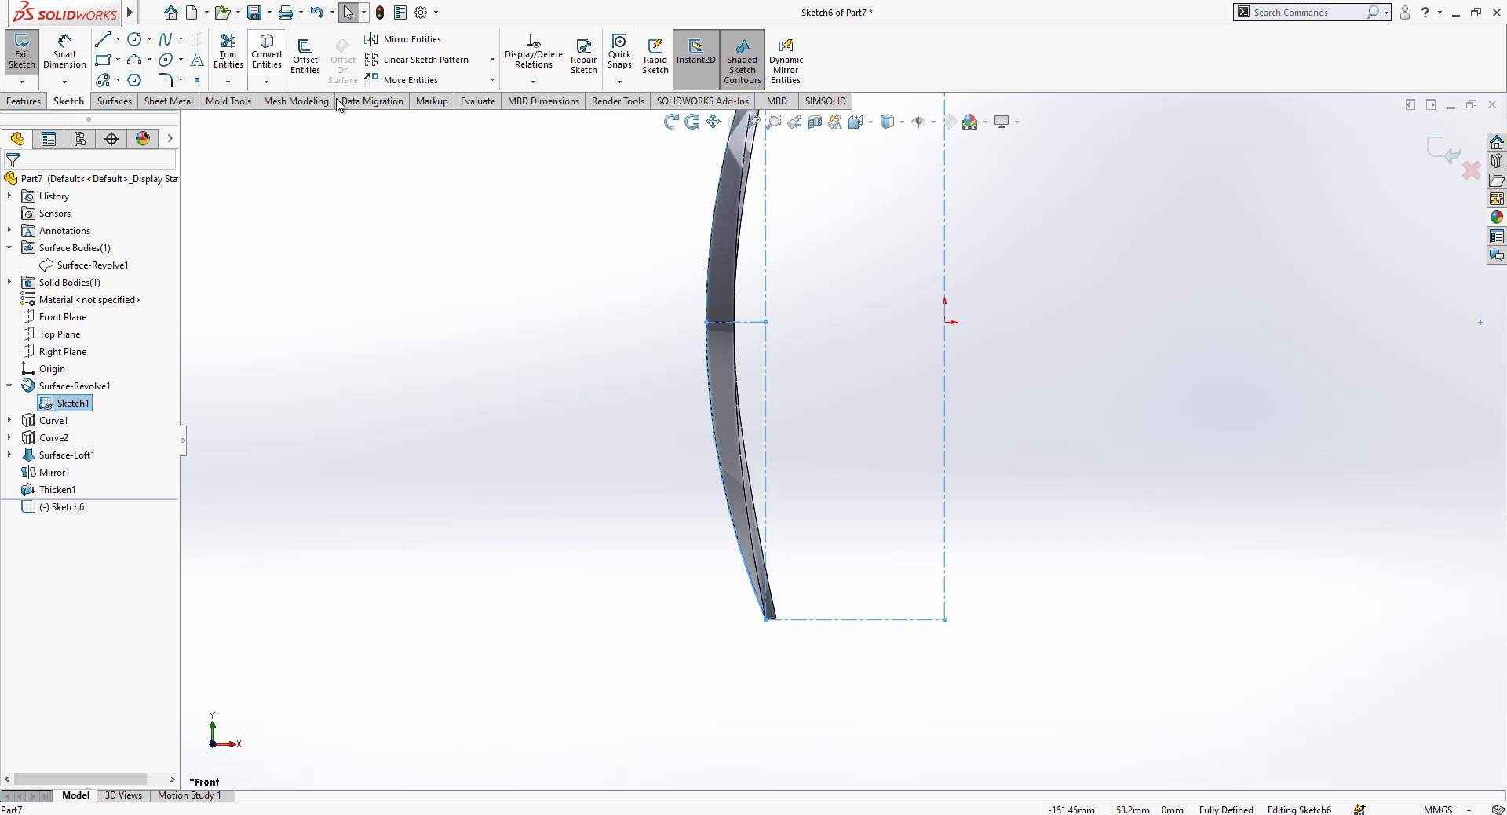
{"action": "scroll", "coordinate": [797, 601], "scroll_direction": "down", "scroll_amount": 1}
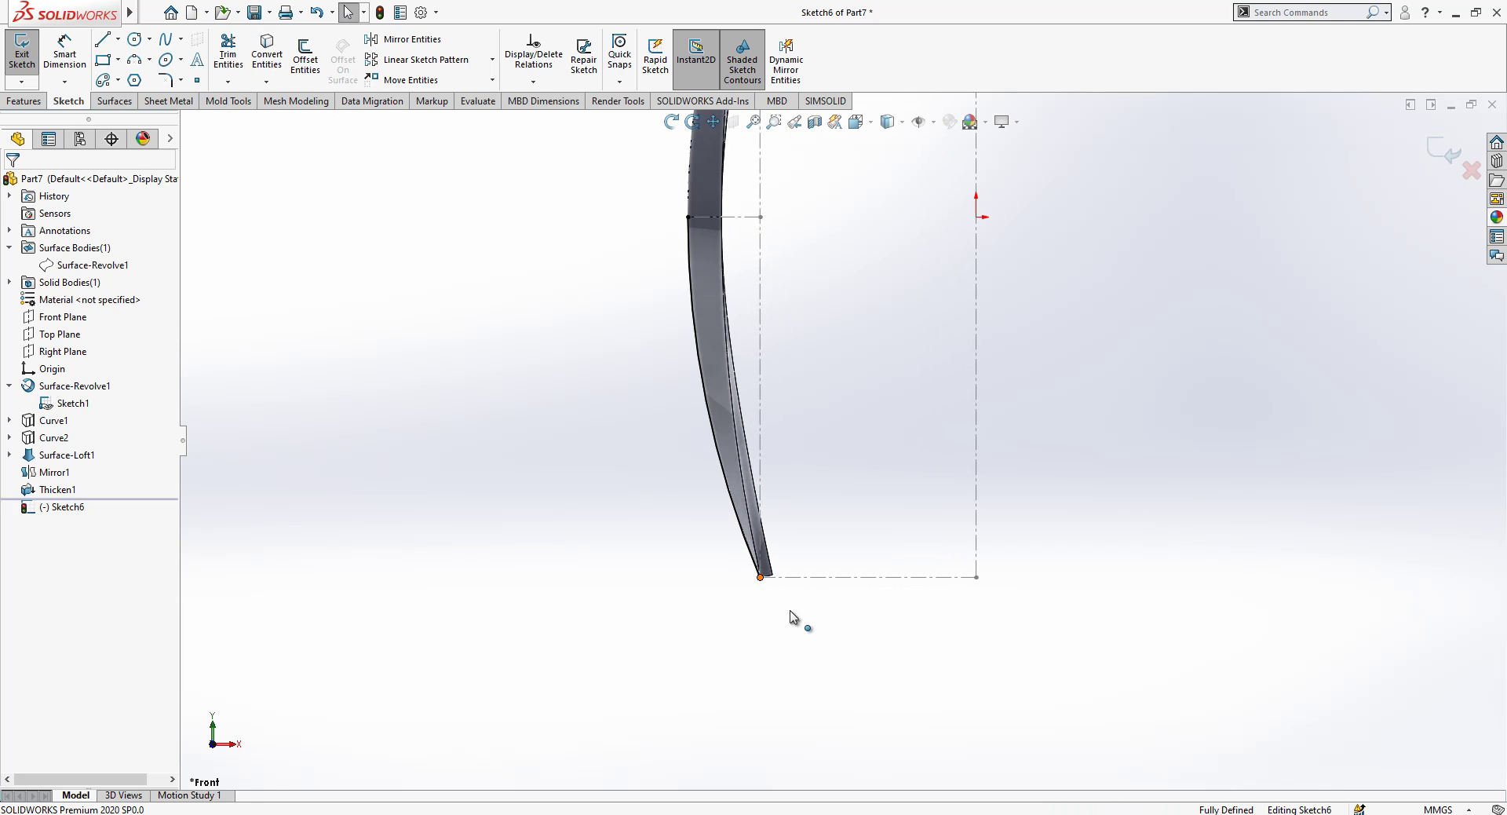
{"action": "left_click_drag", "start_coordinate": [806, 627], "coordinate": [817, 694]}
{"action": "scroll", "coordinate": [753, 572], "scroll_direction": "down", "scroll_amount": 2}
{"action": "scroll", "coordinate": [804, 553], "scroll_direction": "up", "scroll_amount": 3}
{"action": "scroll", "coordinate": [875, 558], "scroll_direction": "down", "scroll_amount": 1}
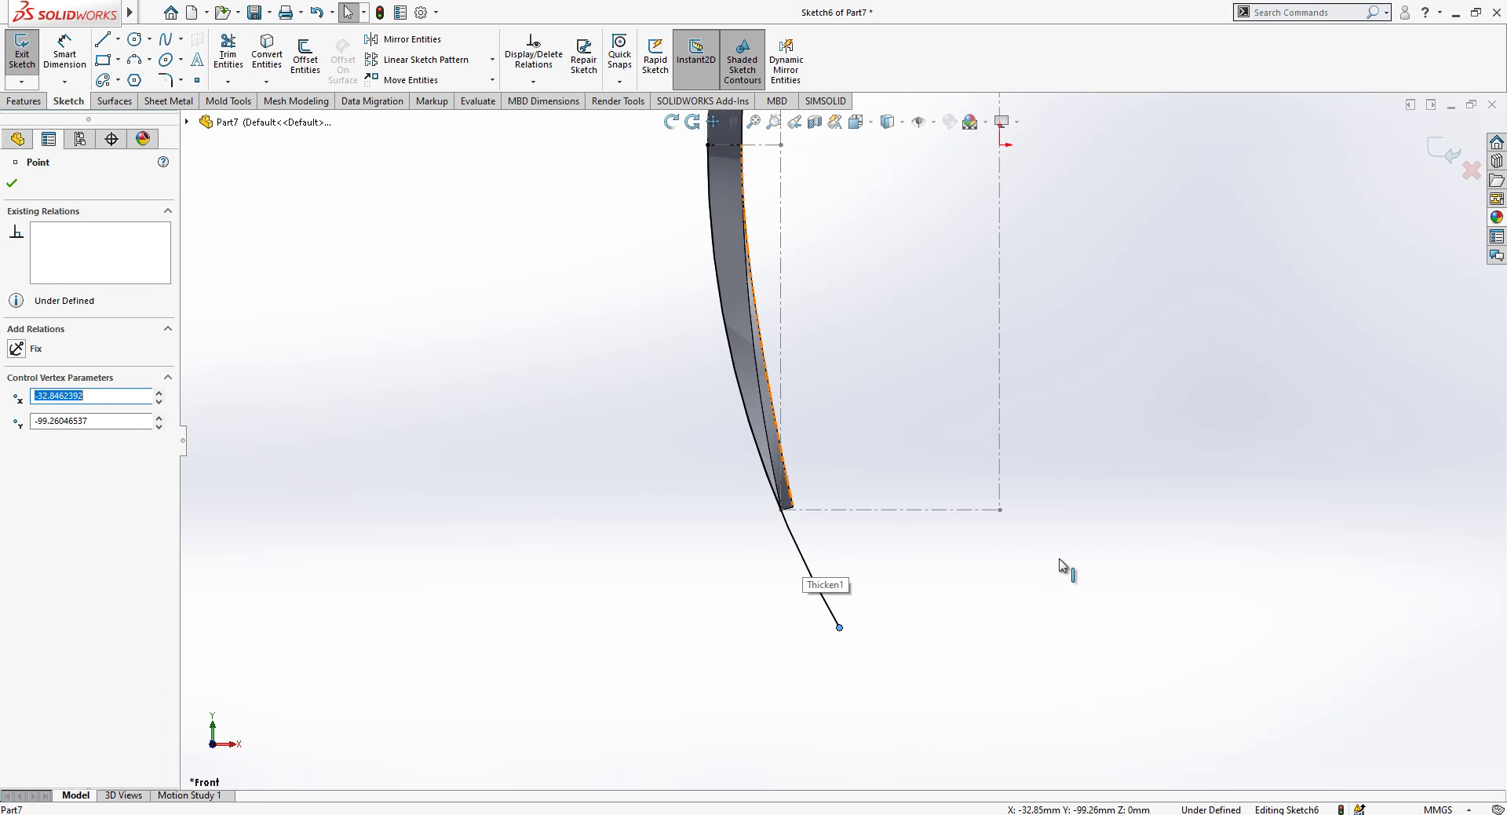
- Draw a closed line outline running out from the slanted curve and back onto it
{"action": "key", "text": "l"}
{"action": "left_click", "coordinate": [807, 566]}
{"action": "left_click", "coordinate": [920, 565]}
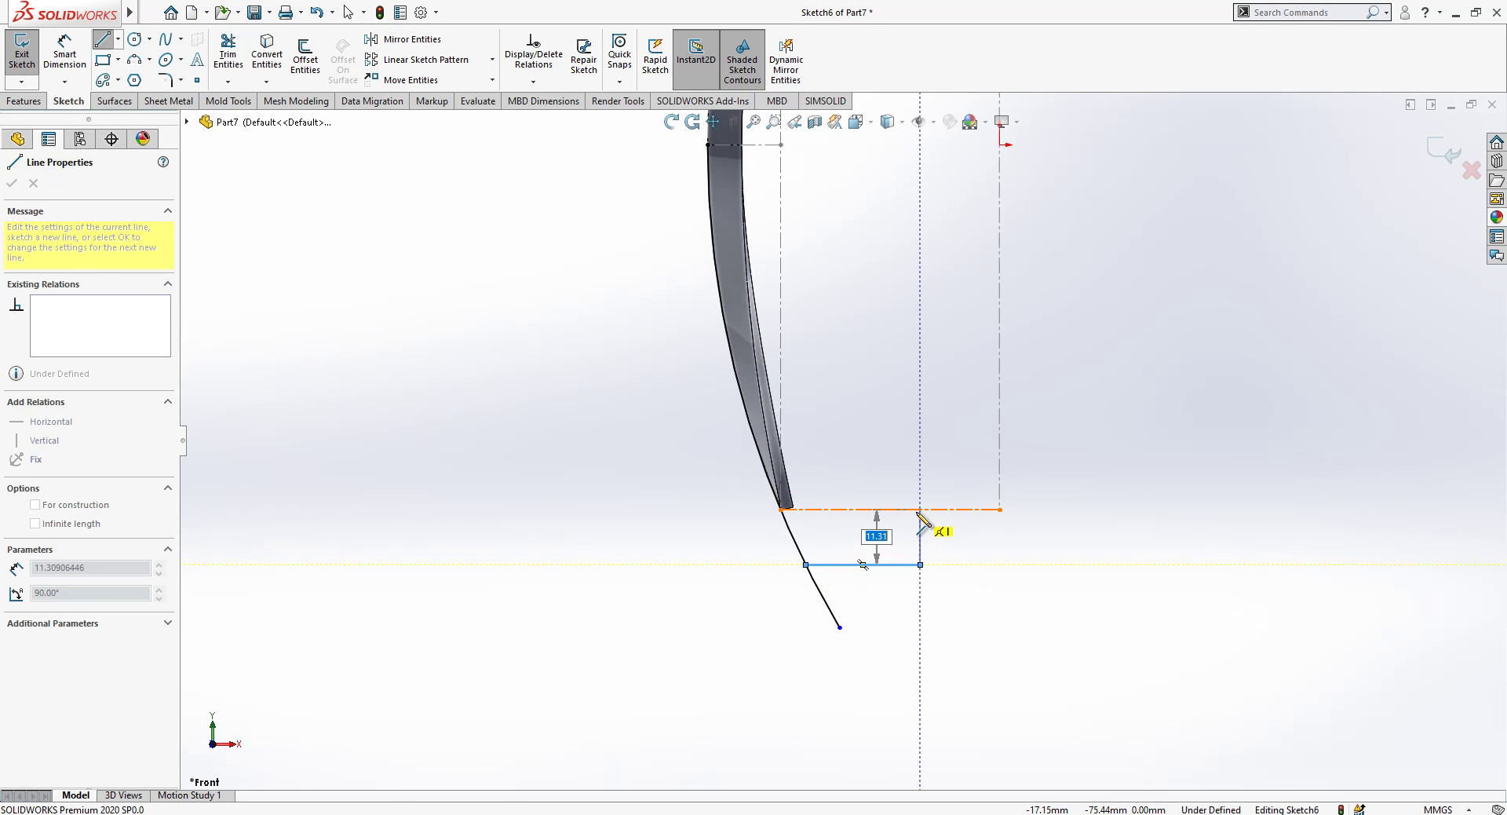
{"action": "left_click", "coordinate": [920, 543]}
{"action": "left_click", "coordinate": [817, 544]}
{"action": "key", "text": "Escape"}
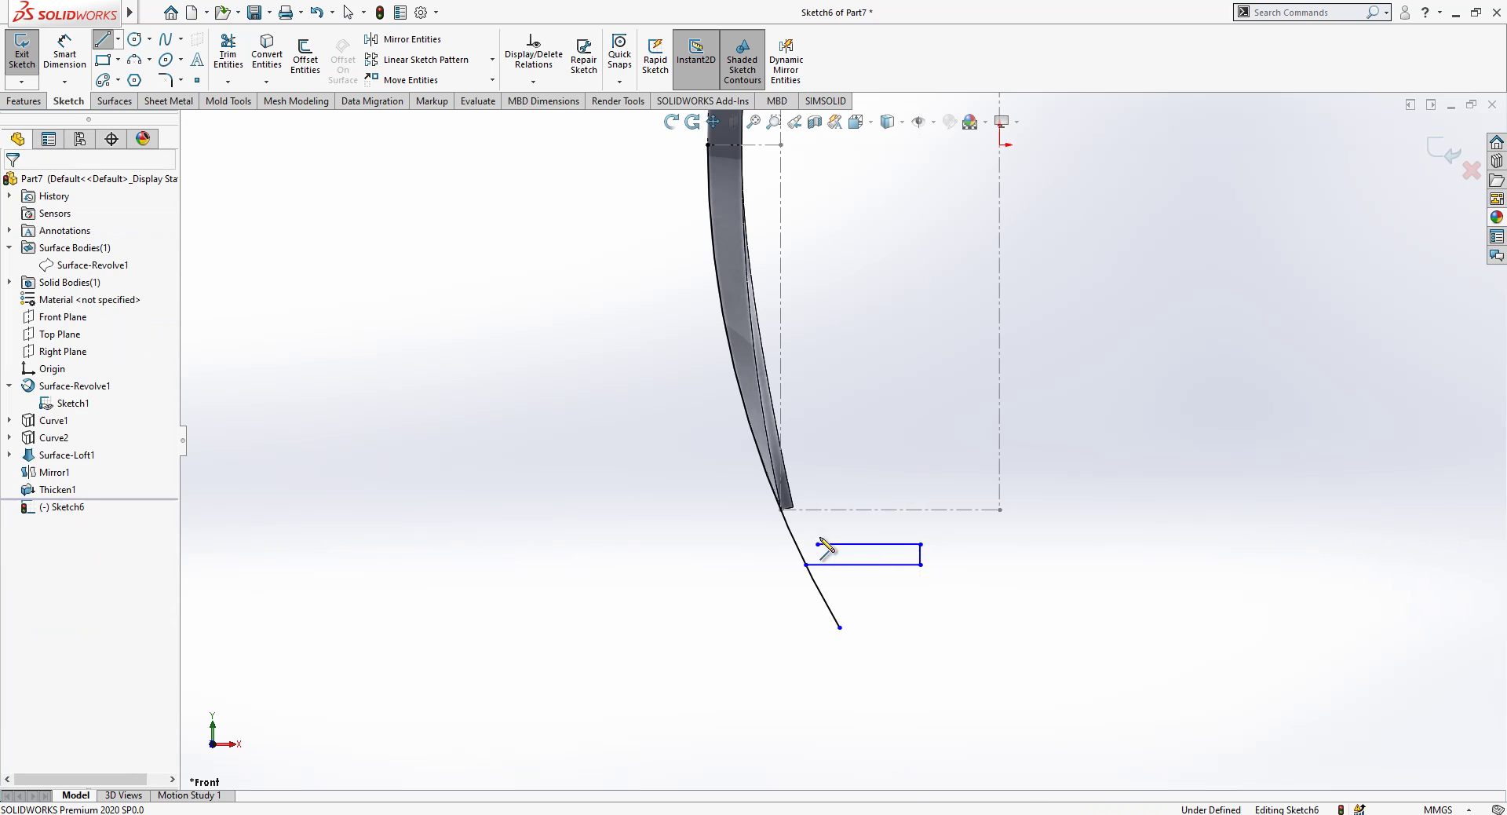
- Offset the slanted arc by 3 mm
{"action": "left_click", "coordinate": [785, 527]}
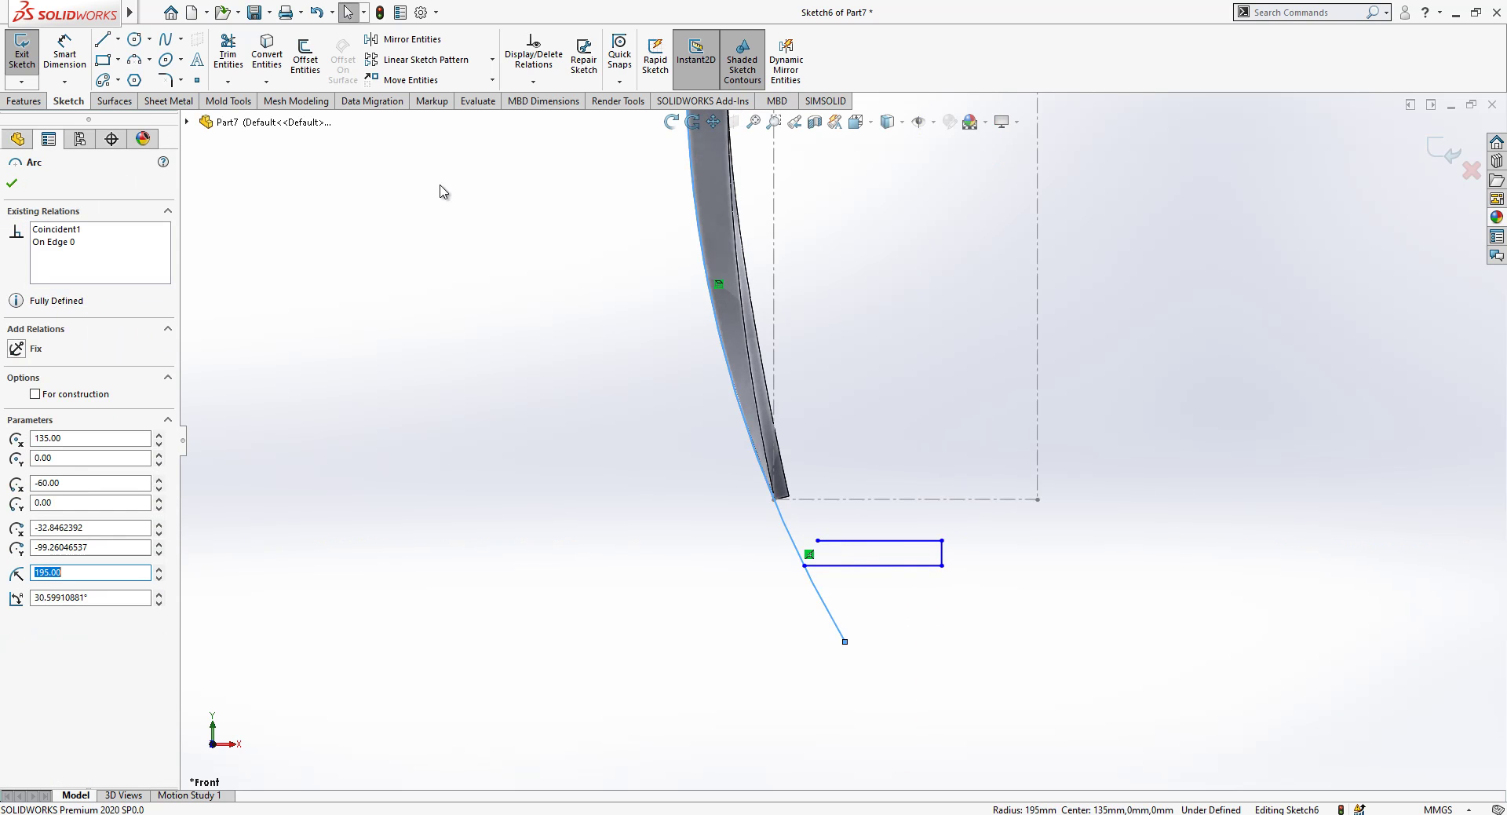
{"action": "left_click", "coordinate": [303, 53]}
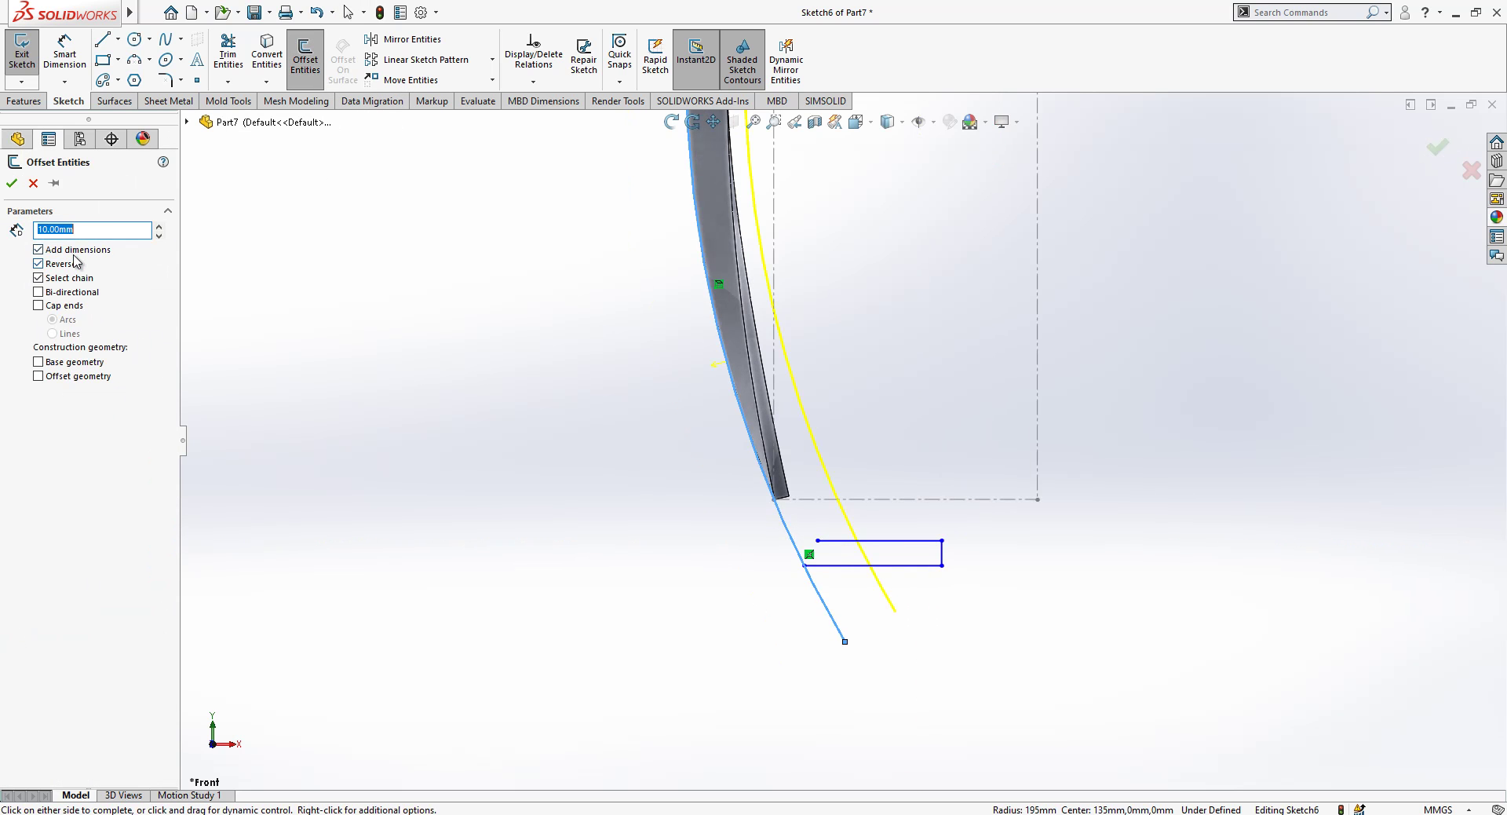
{"action": "type", "text": "3"}
{"action": "key", "text": "Return"}
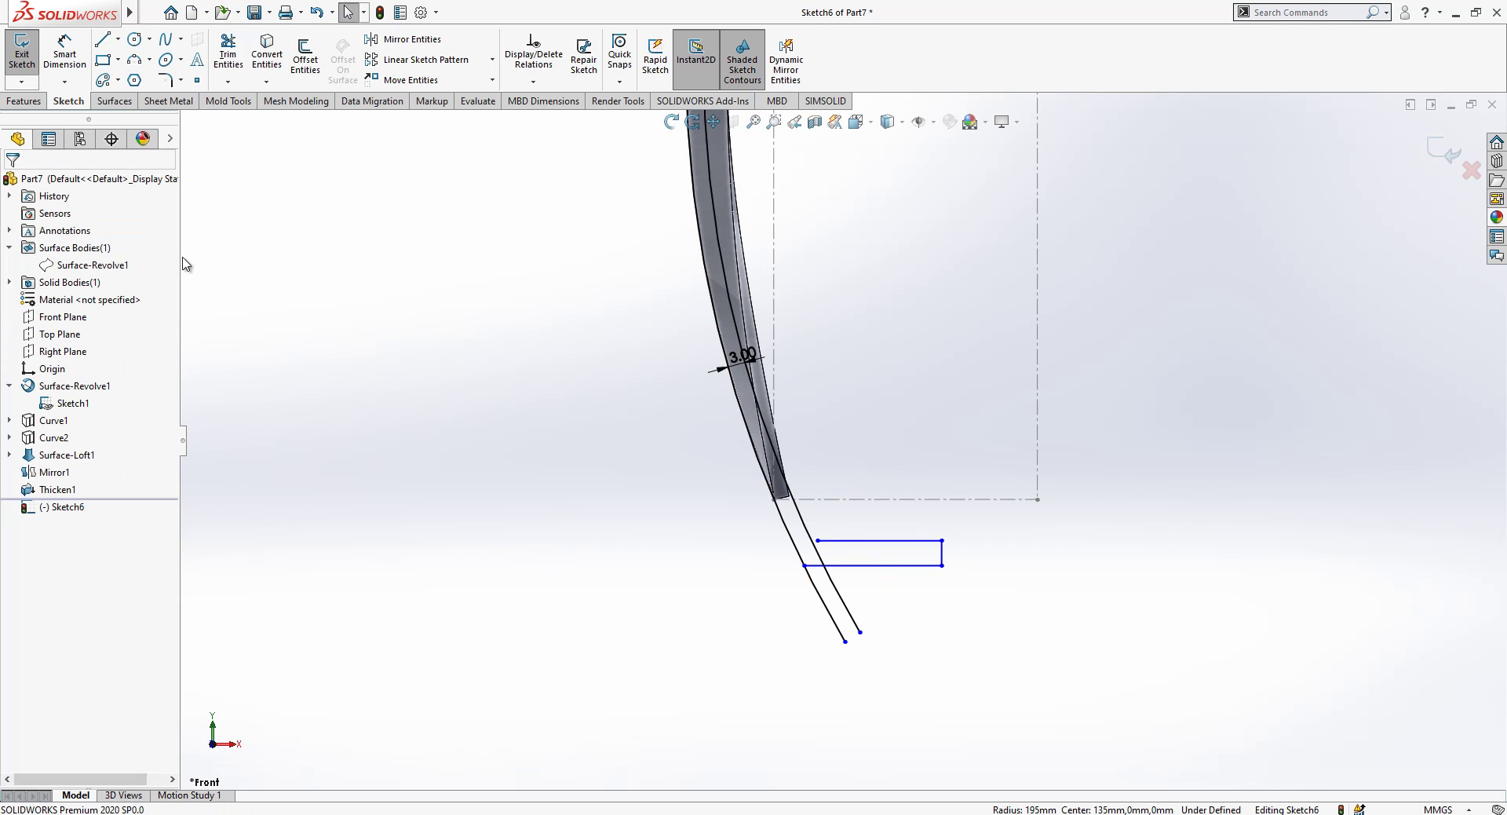
{"action": "scroll", "coordinate": [840, 505], "scroll_direction": "down", "scroll_amount": 3}
- Snap the top line onto the curve and trim the excess lines around the rectangle
{"action": "left_click_drag", "start_coordinate": [800, 567], "coordinate": [777, 566]}
{"action": "left_click", "coordinate": [228, 55]}
{"action": "scroll", "coordinate": [848, 675], "scroll_direction": "down", "scroll_amount": 2}
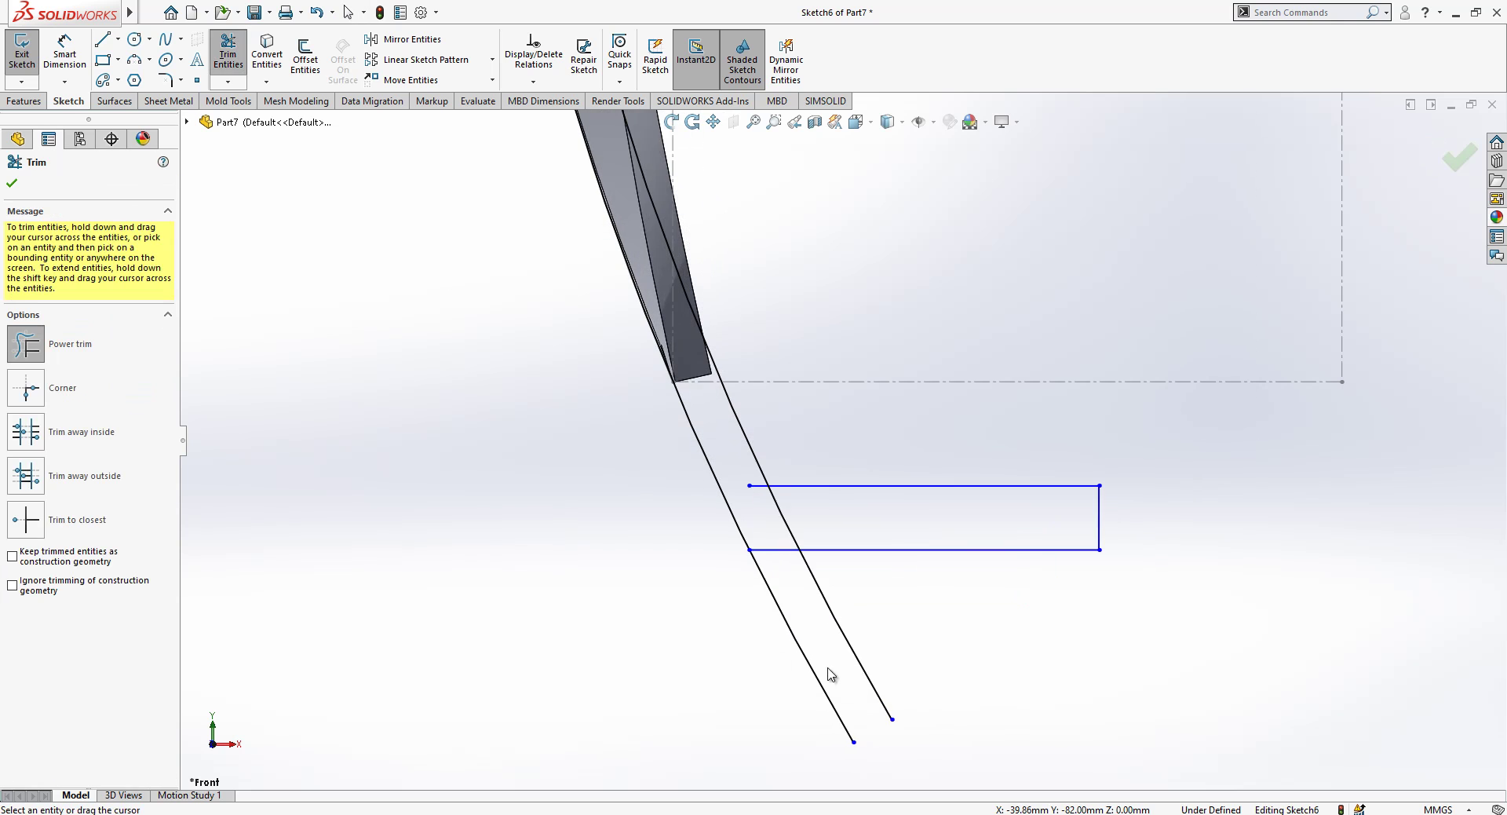
{"action": "left_click_drag", "start_coordinate": [754, 645], "coordinate": [874, 657]}
{"action": "scroll", "coordinate": [750, 516], "scroll_direction": "down", "scroll_amount": 1}
{"action": "left_click_drag", "start_coordinate": [746, 462], "coordinate": [787, 509]}
{"action": "scroll", "coordinate": [774, 502], "scroll_direction": "up", "scroll_amount": 3}
{"action": "key", "text": "Escape"}
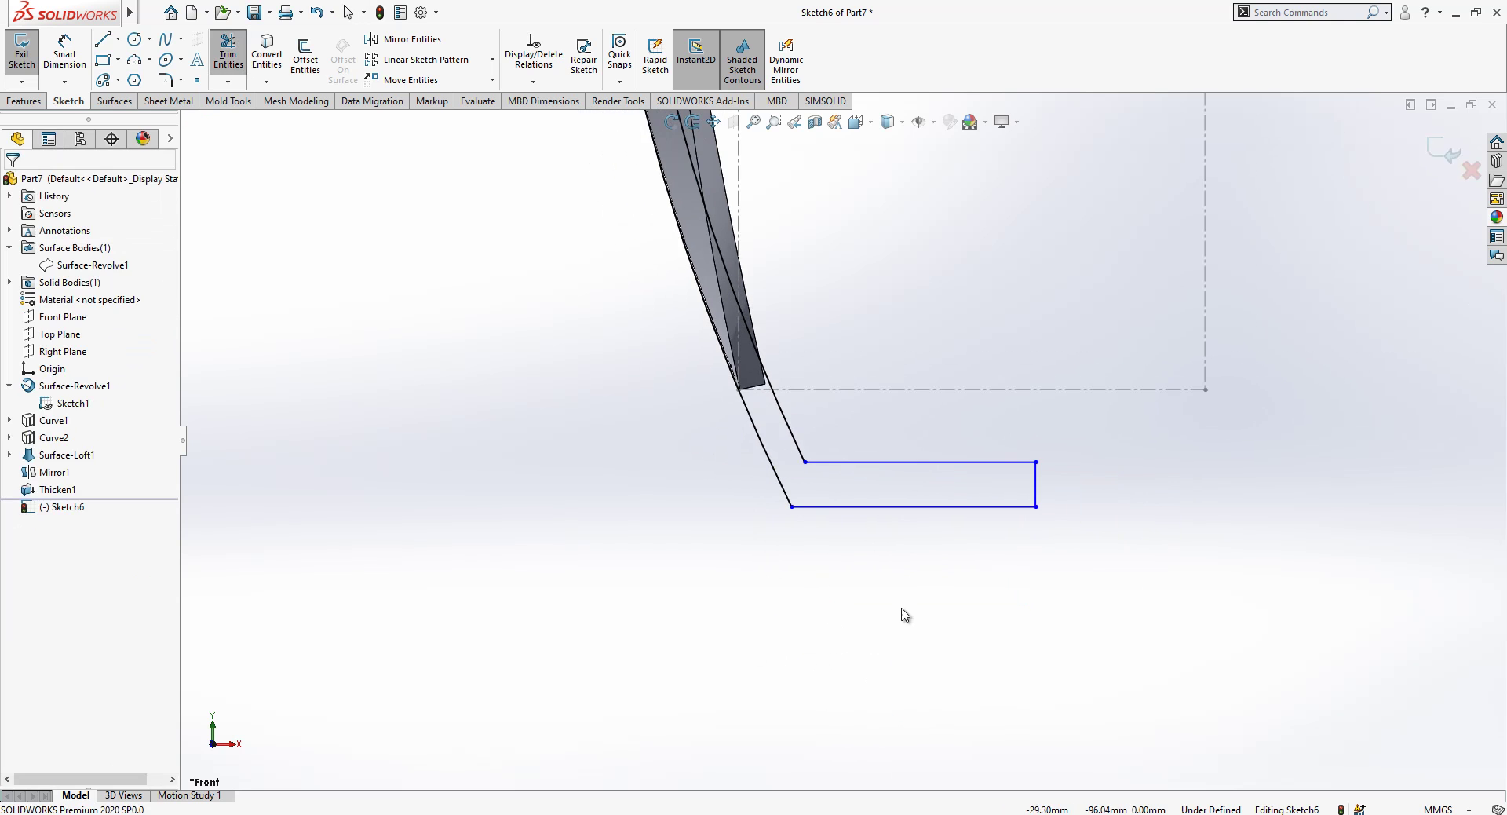
- Dimension the rectangle's right edge to a 3 mm rim height
{"action": "left_click", "coordinate": [1036, 488]}
{"action": "left_click", "coordinate": [1074, 502]}
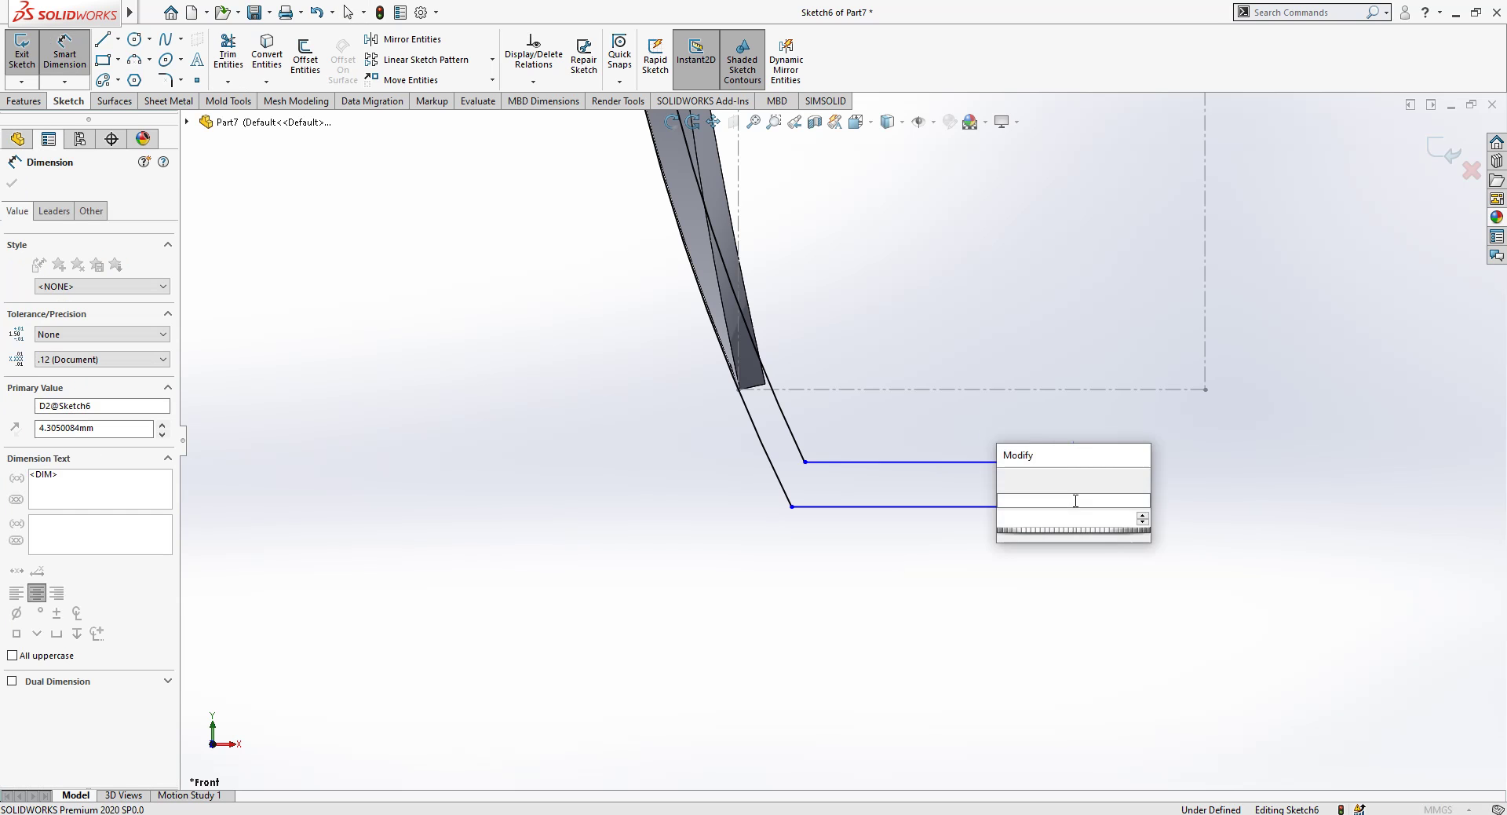
{"action": "type", "text": "3"}
{"action": "key", "text": "Return"}
{"action": "key", "text": "Escape"}
- Extend the vertical centerline downward, keeping it as construction geometry
{"action": "left_click", "coordinate": [1205, 346]}
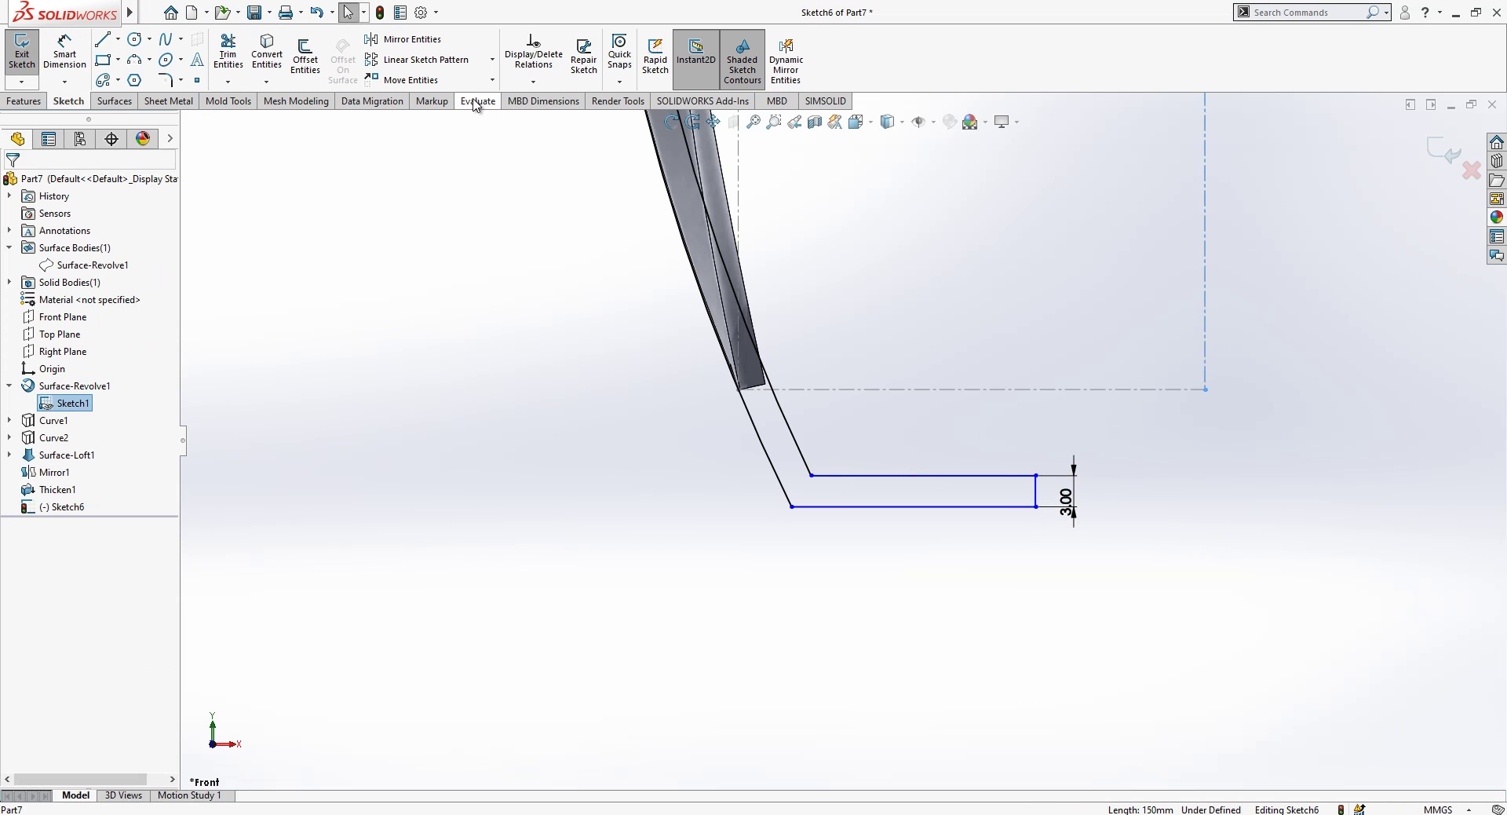
{"action": "left_click", "coordinate": [251, 63]}
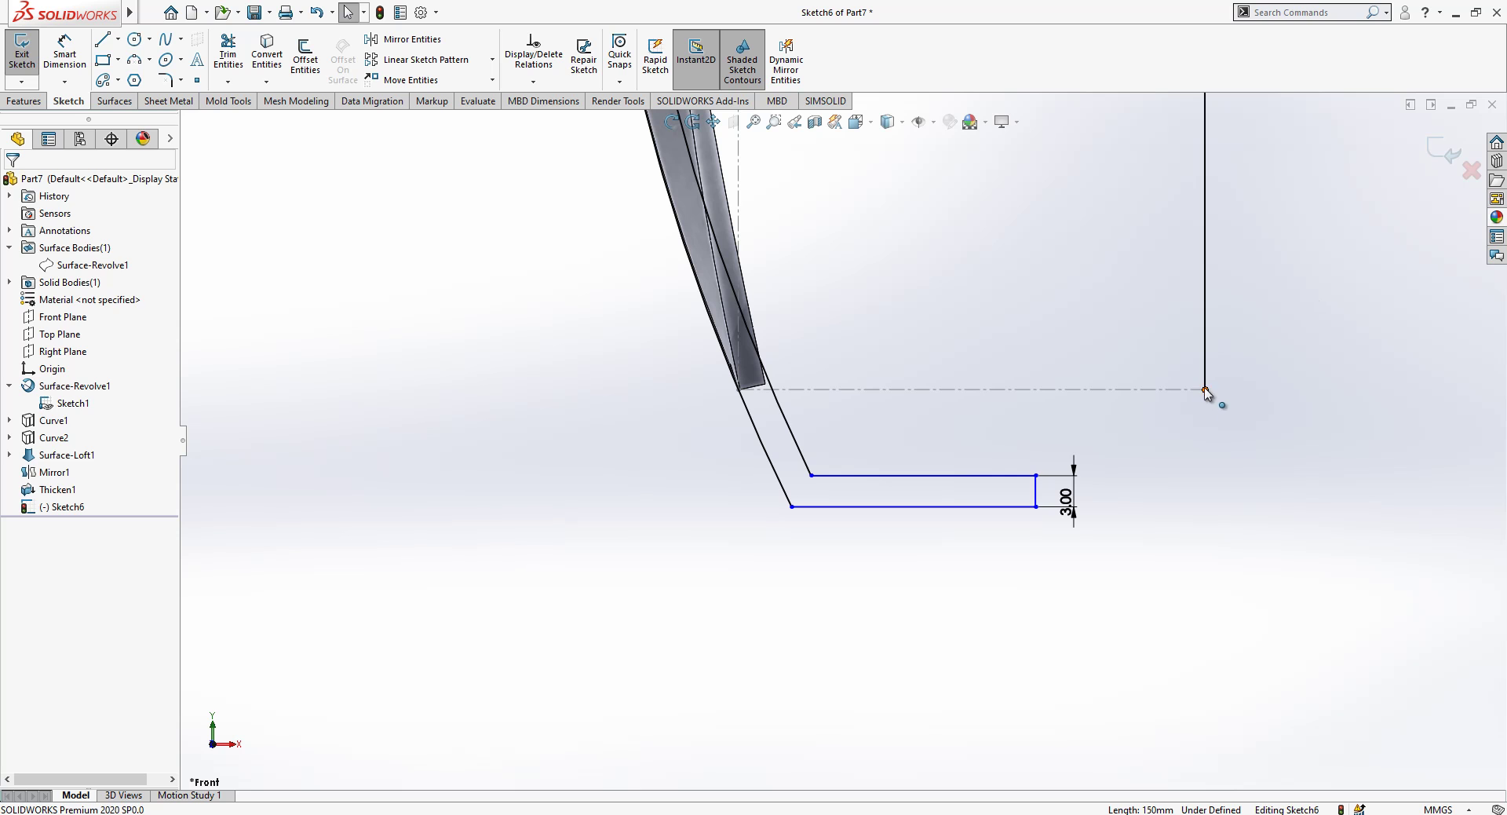
{"action": "left_click_drag", "start_coordinate": [1205, 392], "coordinate": [1205, 712]}
{"action": "left_click", "coordinate": [1196, 524]}
{"action": "left_click", "coordinate": [1206, 521]}
{"action": "left_click", "coordinate": [1272, 478]}
- Dimension the outline 45 mm from the vertical axis
{"action": "left_click", "coordinate": [89, 55]}
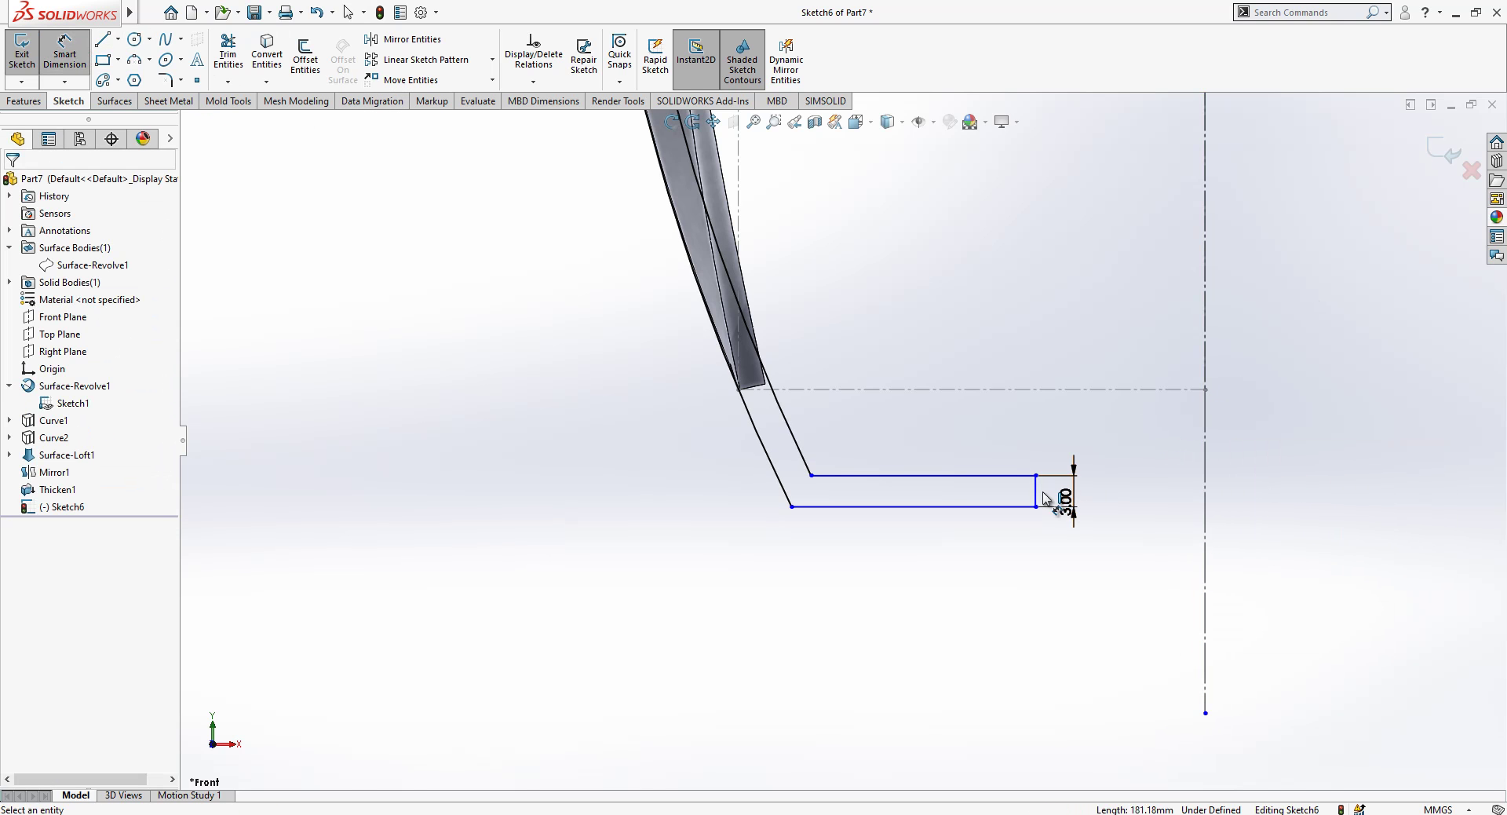
{"action": "left_click", "coordinate": [1203, 517]}
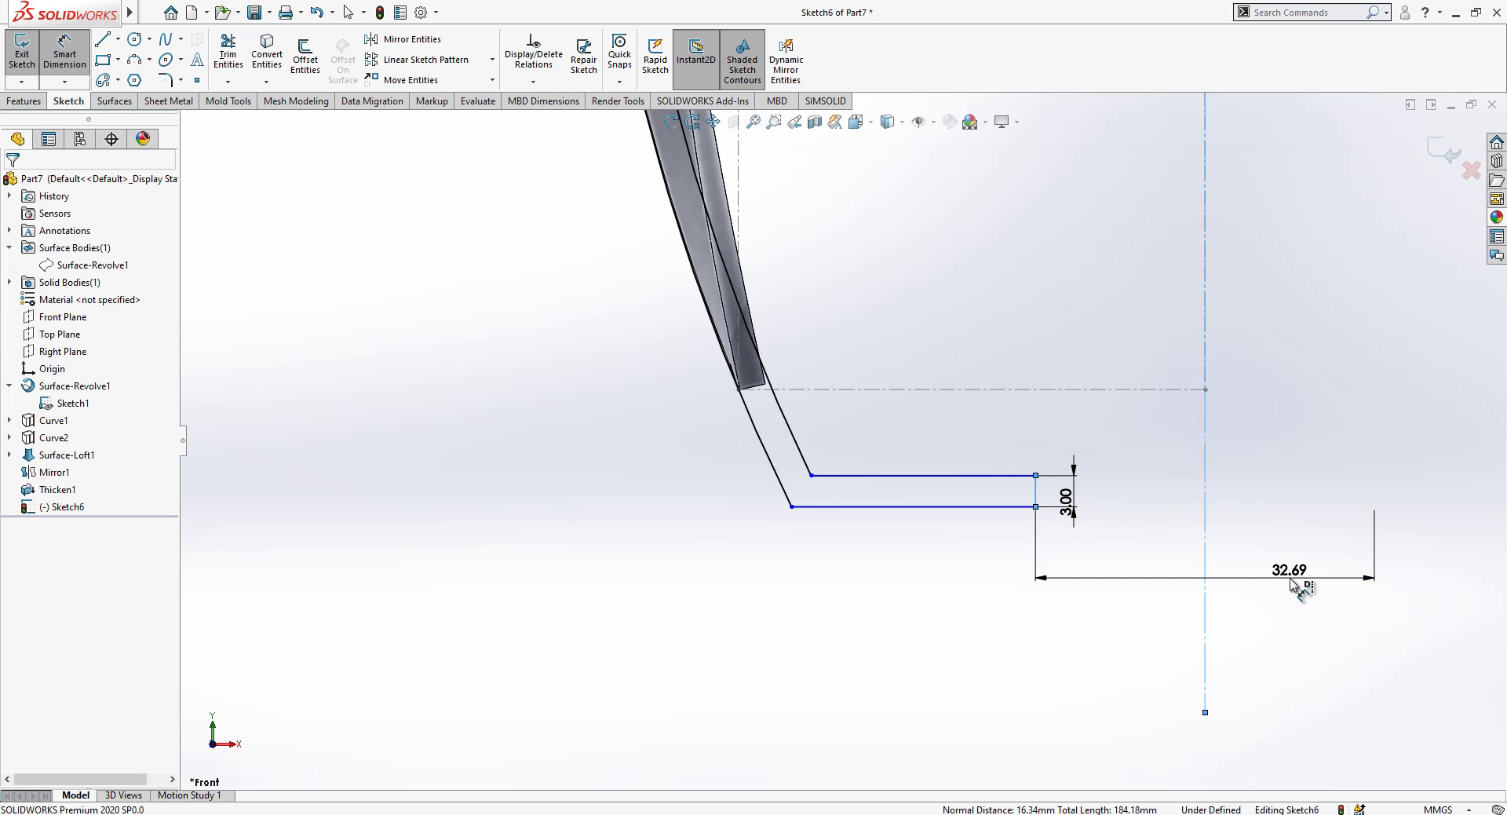
{"action": "left_click", "coordinate": [1297, 584]}
{"action": "type", "text": "45"}
{"action": "key", "text": "Return"}
- Dimension the bottom line 10 mm below the horizontal centerline
{"action": "left_click", "coordinate": [874, 478]}
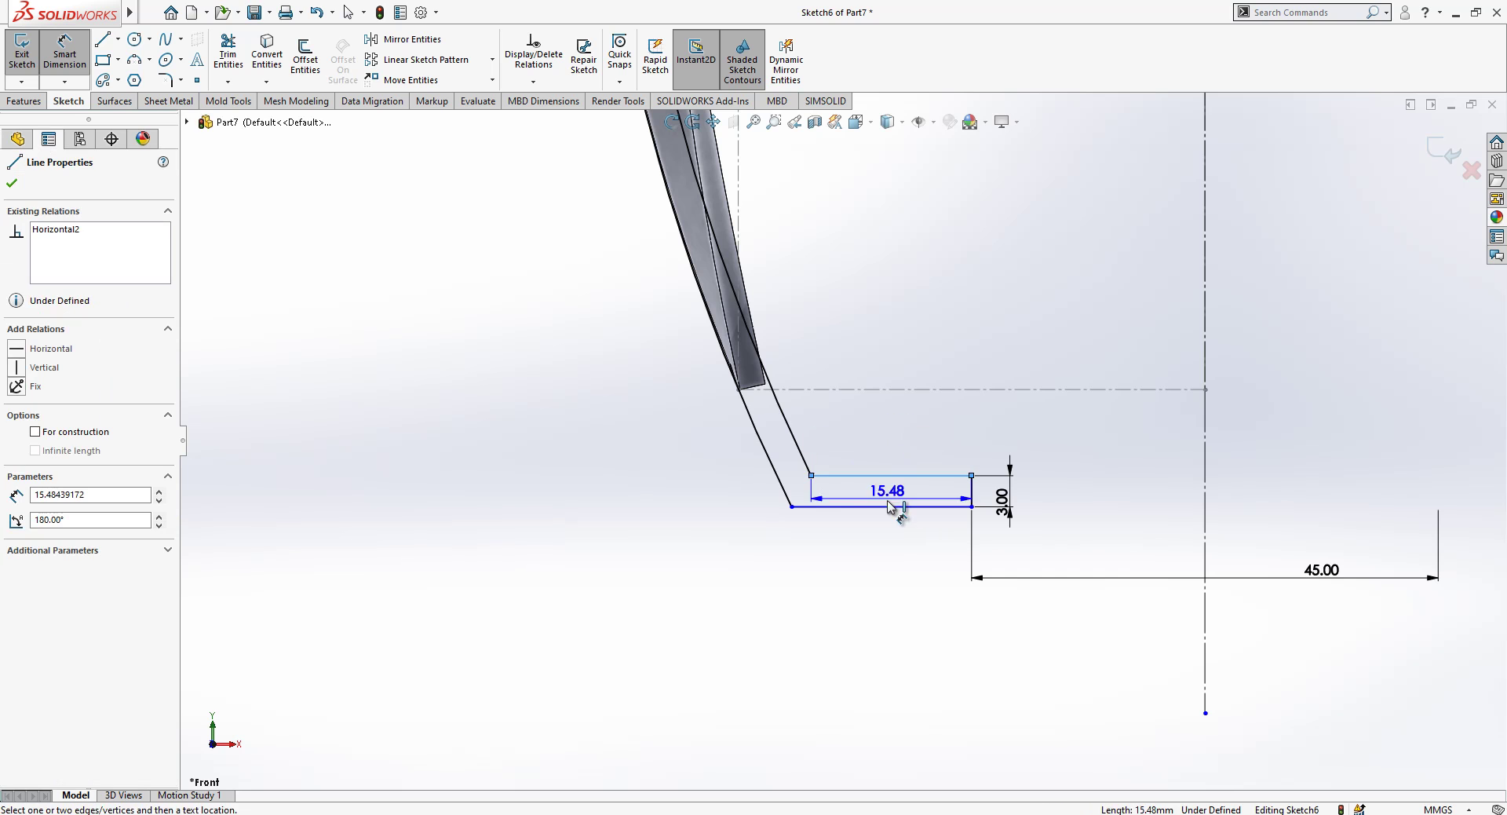
{"action": "left_click", "coordinate": [884, 514]}
{"action": "key", "text": "Escape"}
{"action": "left_click", "coordinate": [886, 506]}
{"action": "left_click", "coordinate": [905, 390]}
{"action": "left_click", "coordinate": [926, 427]}
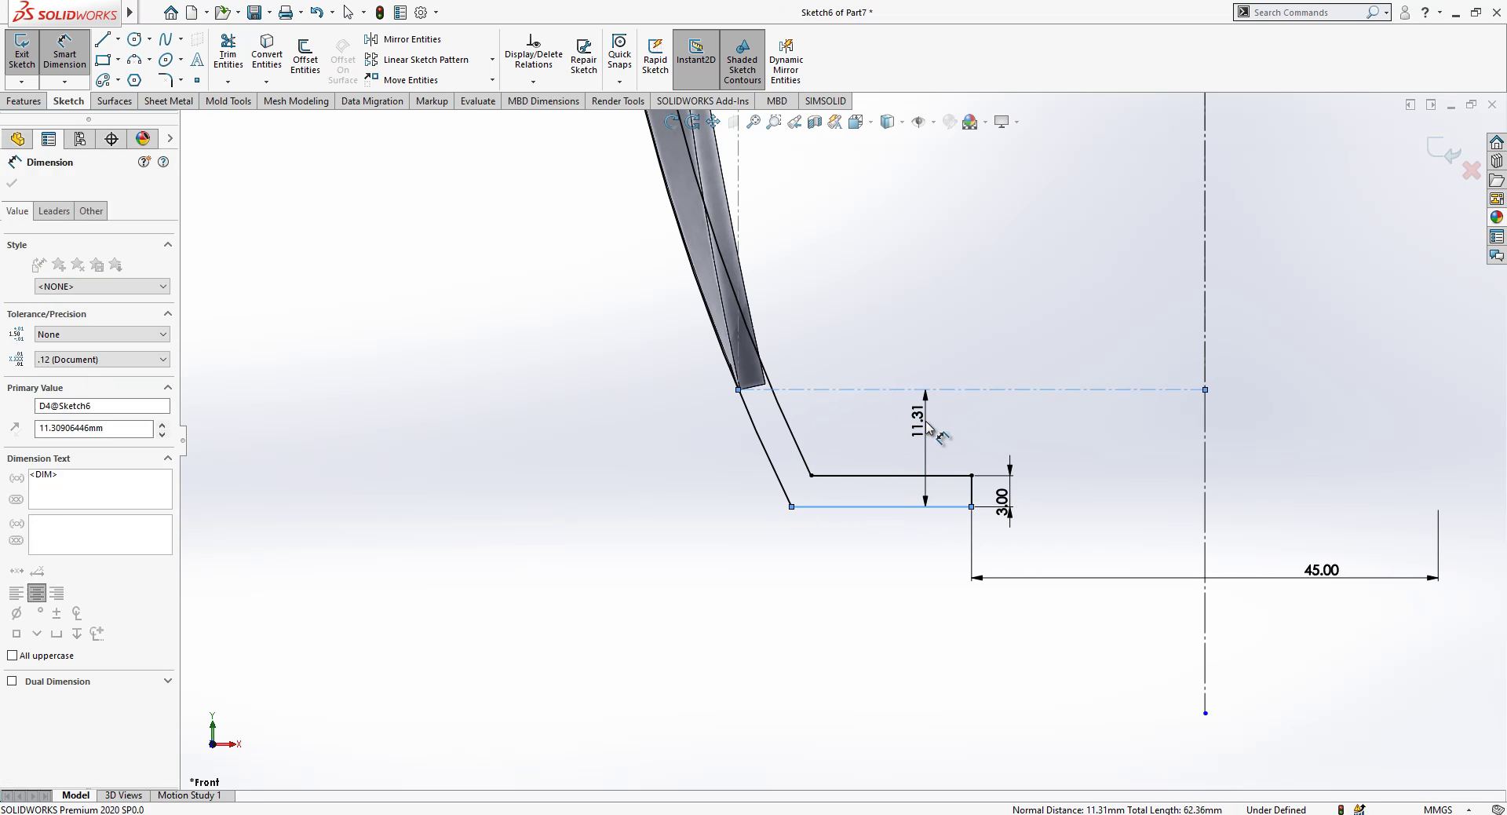
{"action": "type", "text": "10"}
{"action": "key", "text": "Return"}
{"action": "scroll", "coordinate": [864, 322], "scroll_direction": "down", "scroll_amount": 3}
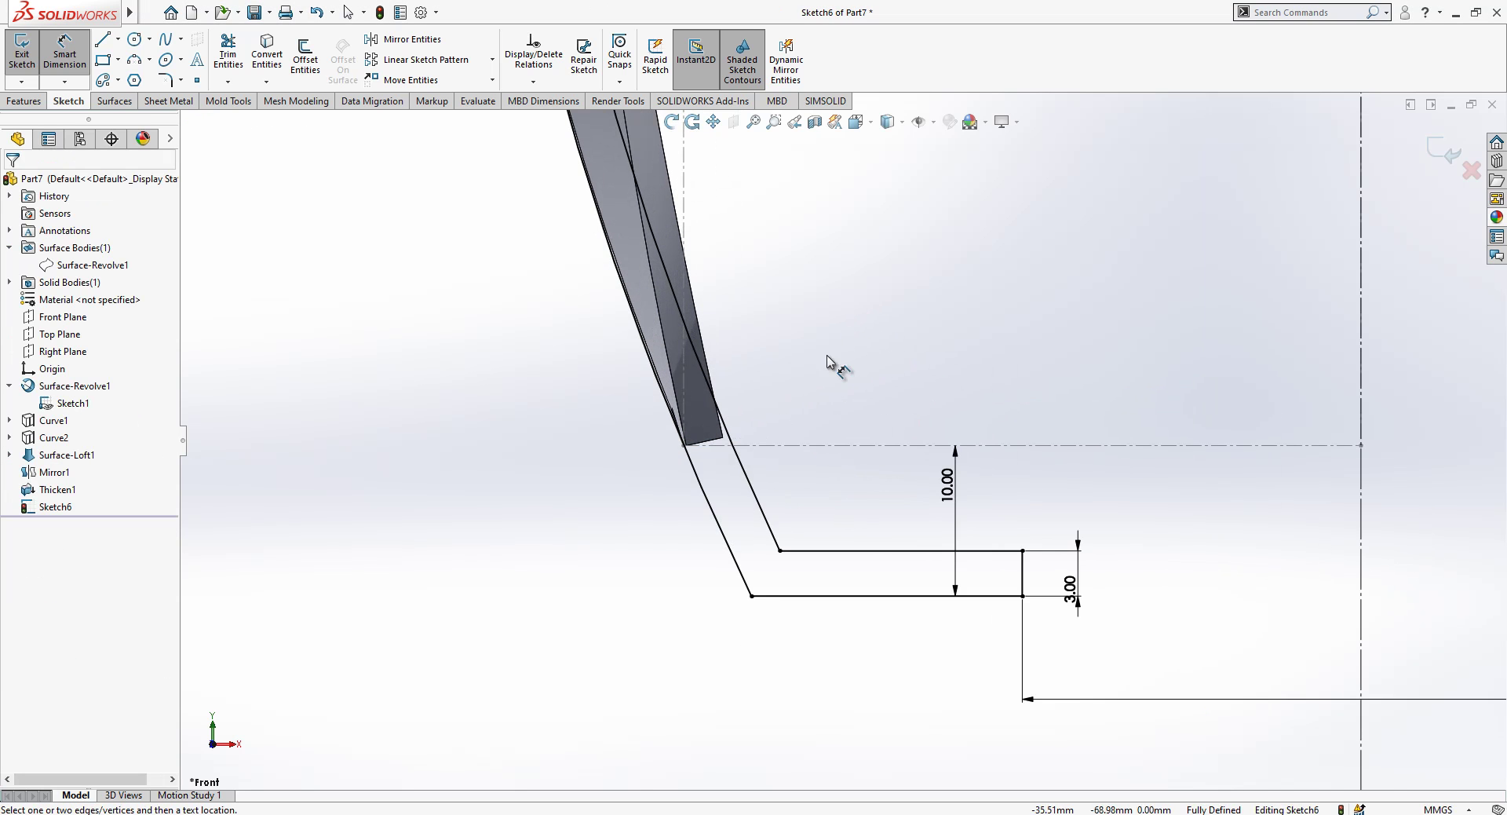
- Draw a line across the slat's two bottom corners
{"action": "key", "text": "l"}
{"action": "left_click", "coordinate": [665, 460]}
{"action": "double_click", "coordinate": [710, 450]}
{"action": "key", "text": "Escape"}
{"action": "scroll", "coordinate": [741, 446], "scroll_direction": "down", "scroll_amount": 5}
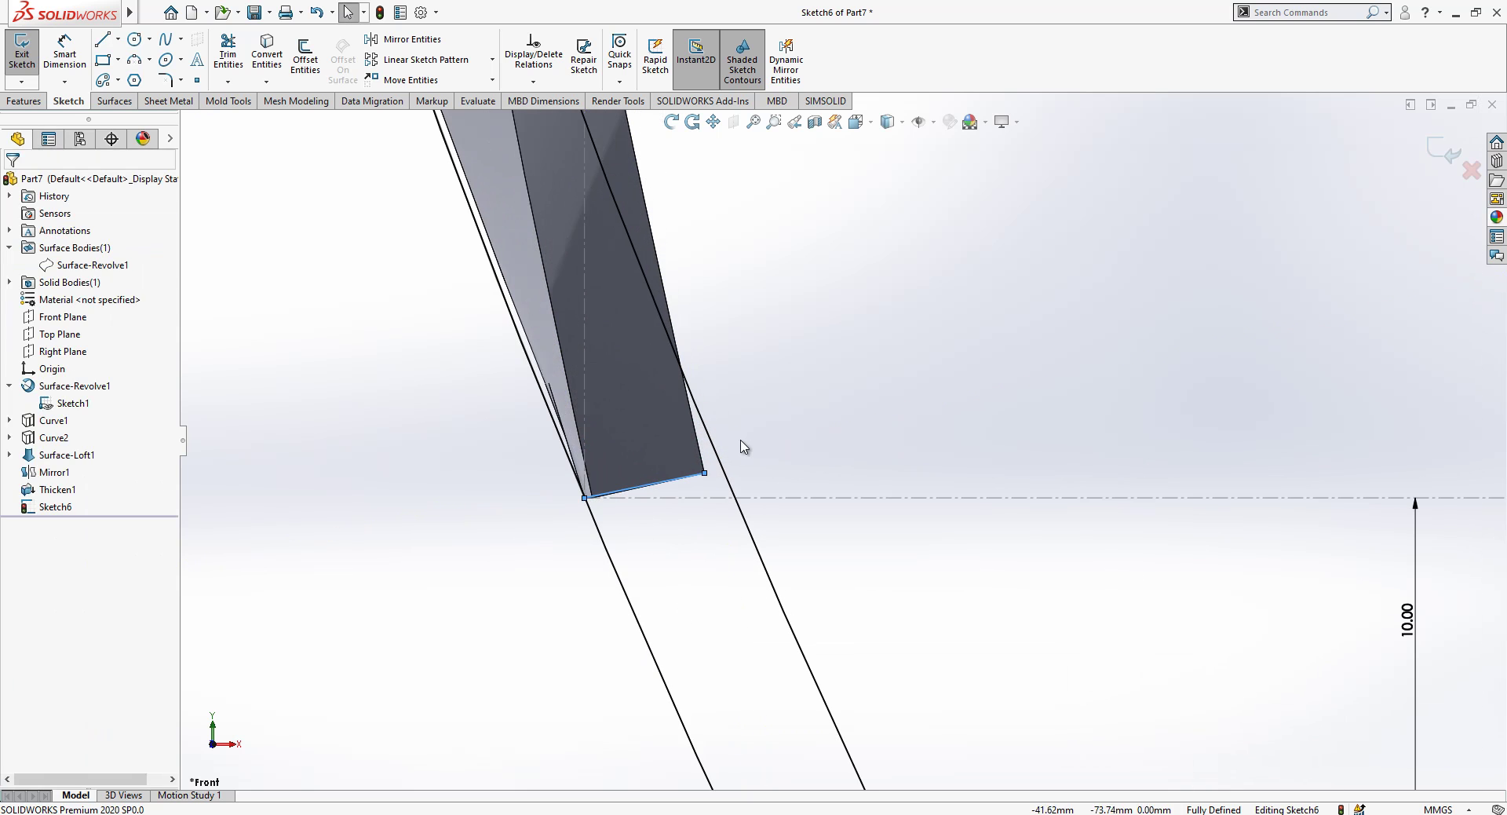
{"action": "key", "text": "Escape"}
- Add an extending line and make it collinear with the slat's bottom edge
{"action": "left_click", "coordinate": [102, 42]}
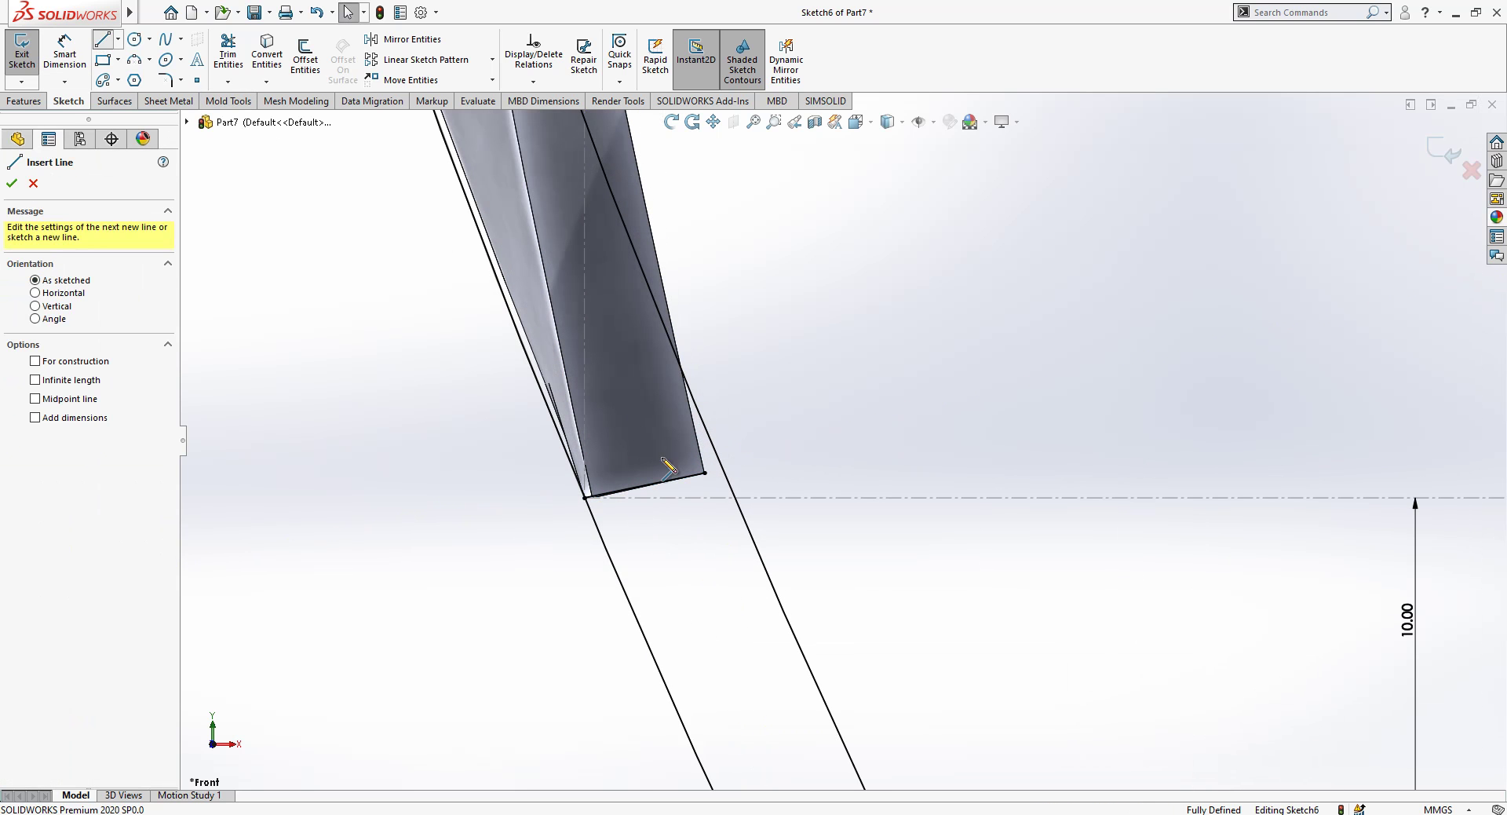
{"action": "left_click", "coordinate": [704, 474]}
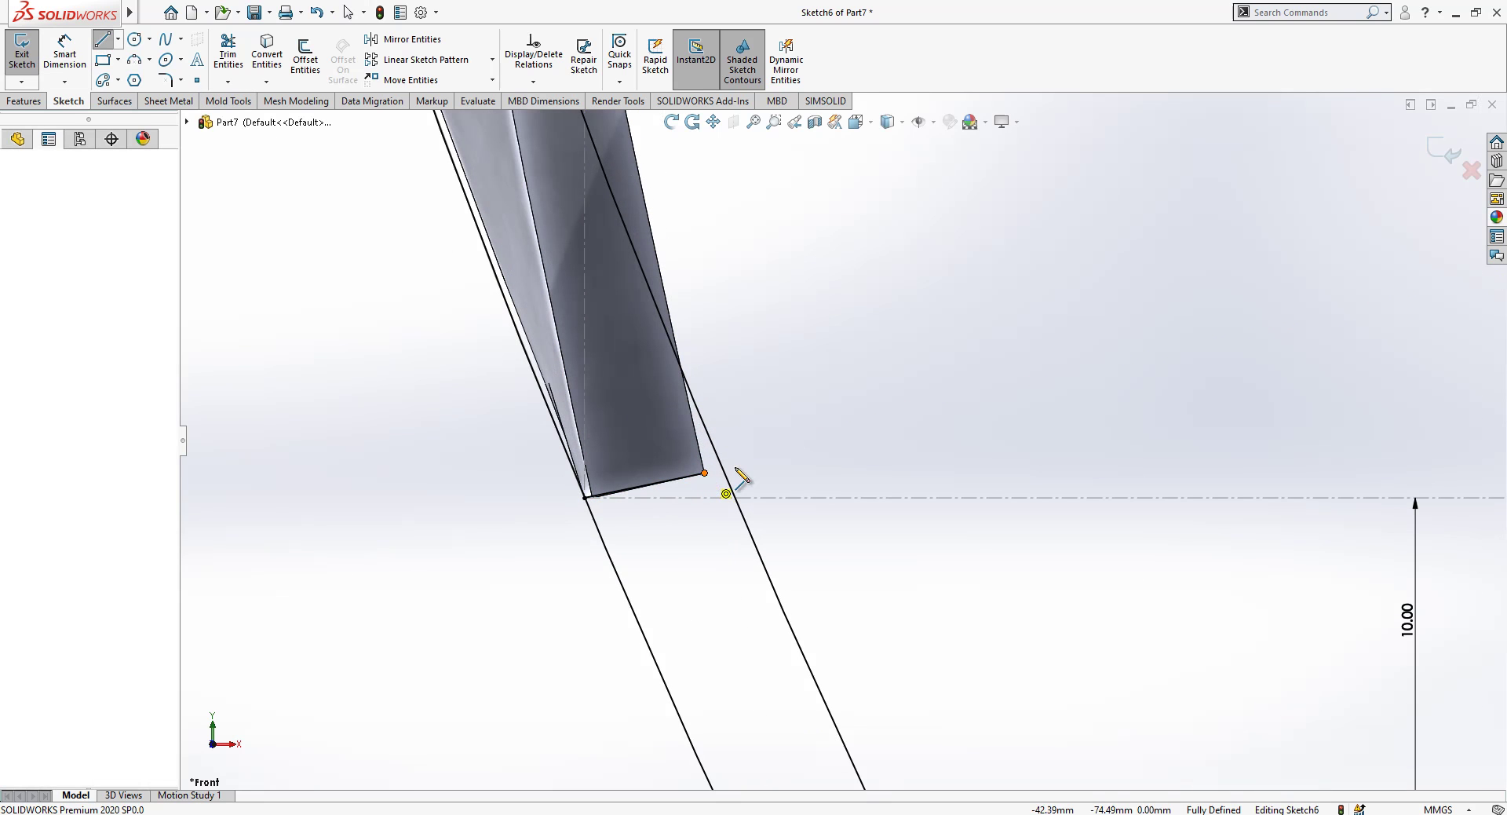
{"action": "double_click", "coordinate": [830, 444]}
{"action": "key", "text": "Escape"}
{"action": "left_click", "coordinate": [767, 458]}
{"action": "left_click", "coordinate": [688, 477], "text": "ctrl"}
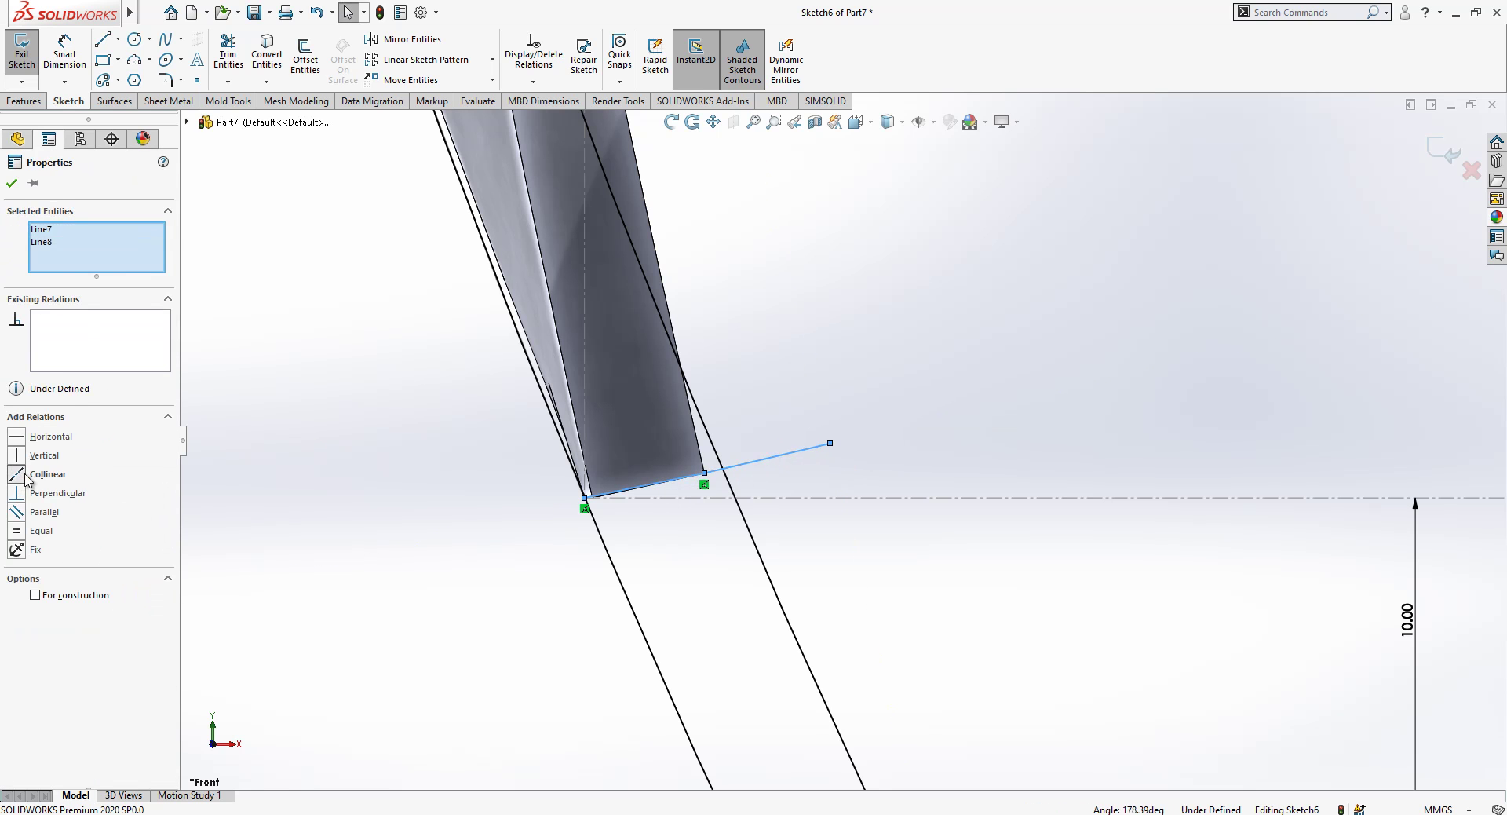
{"action": "left_click", "coordinate": [288, 139]}
- Trim the slanted lines' upper parts and the overhanging line end
{"action": "left_click", "coordinate": [221, 51]}
{"action": "left_click_drag", "start_coordinate": [747, 370], "coordinate": [483, 457]}
{"action": "left_click_drag", "start_coordinate": [786, 434], "coordinate": [826, 499]}
{"action": "scroll", "coordinate": [844, 477], "scroll_direction": "up", "scroll_amount": 13}
{"action": "key", "text": "Escape"}
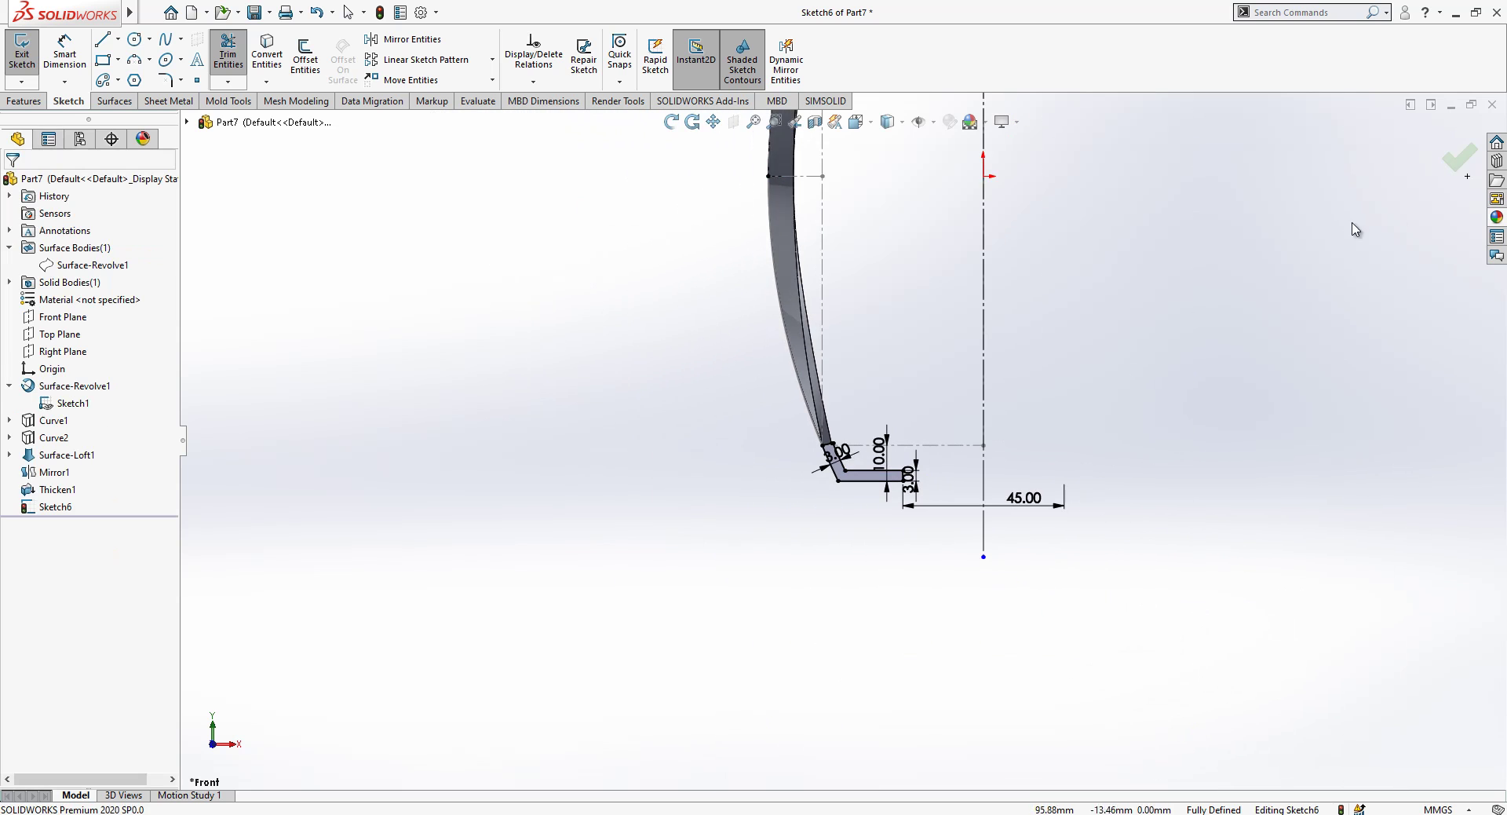
- Exit the profile sketch and review the Thicken1 feature settings
{"action": "left_click", "coordinate": [1451, 146]}
{"action": "scroll", "coordinate": [935, 338], "scroll_direction": "down", "scroll_amount": 3}
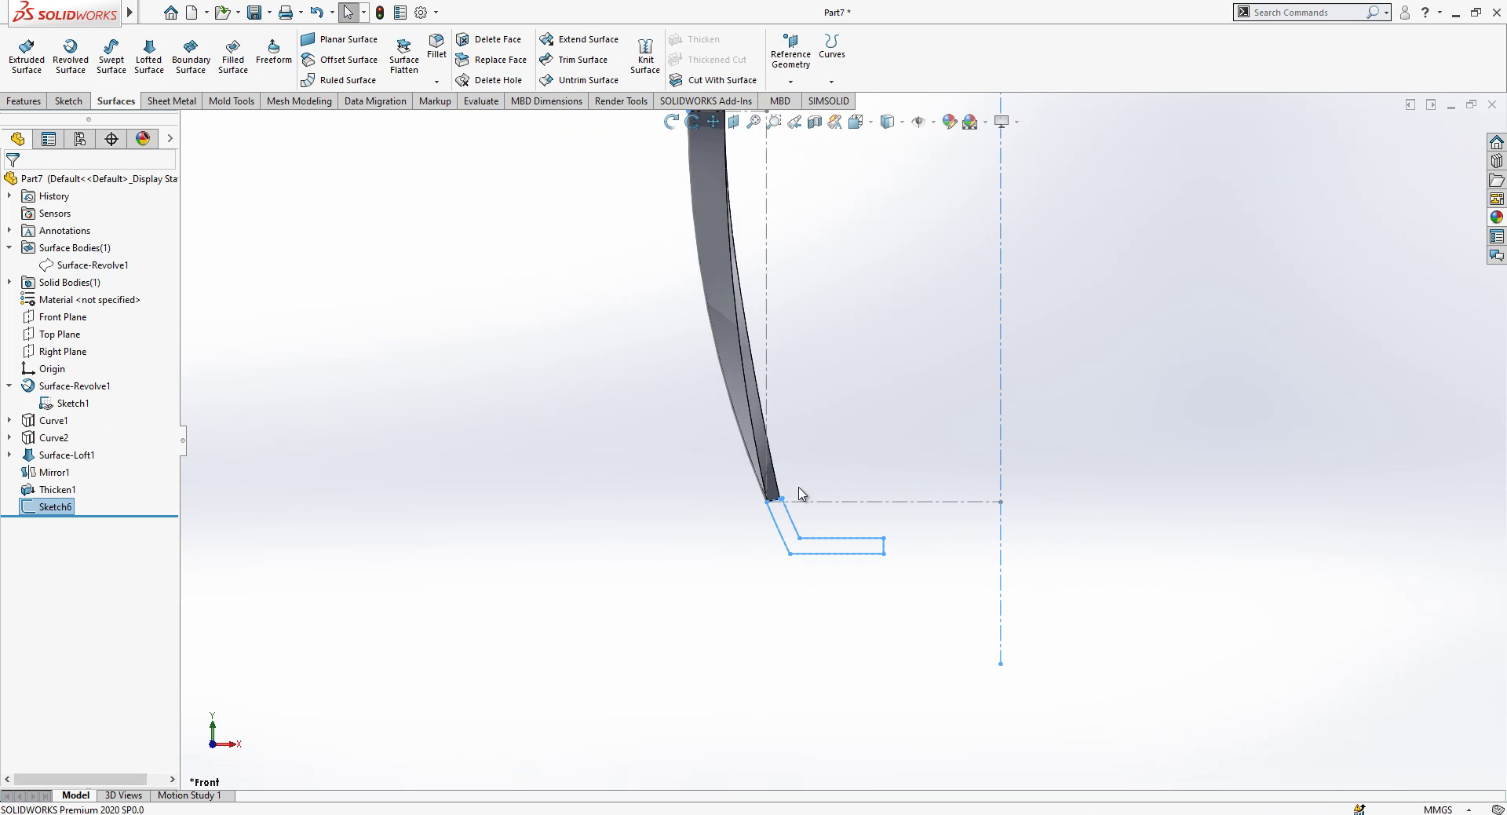
{"action": "left_click", "coordinate": [58, 490]}
{"action": "left_click", "coordinate": [80, 447]}
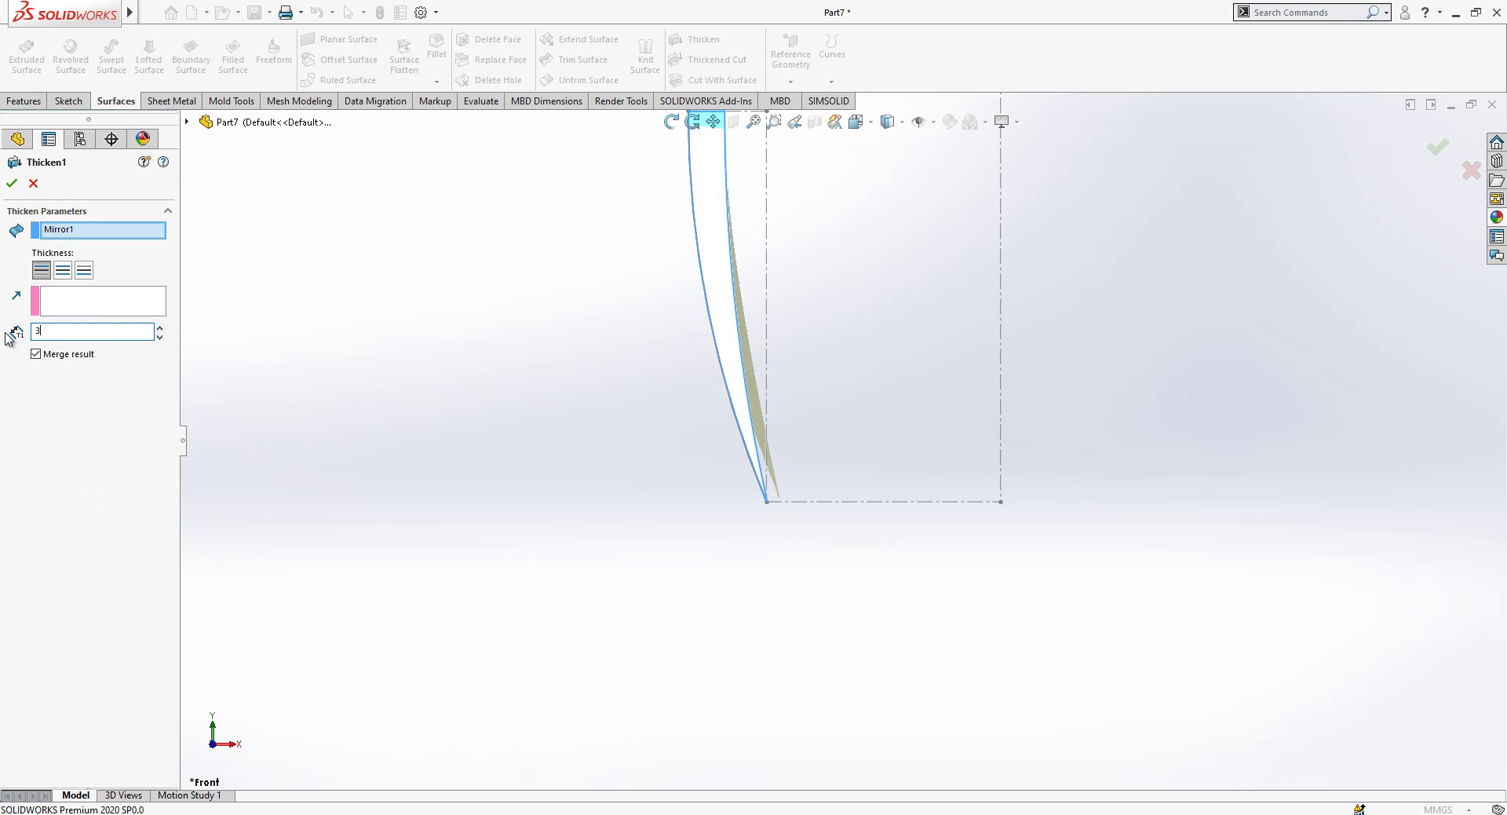
{"action": "scroll", "coordinate": [835, 536], "scroll_direction": "down", "scroll_amount": 6}
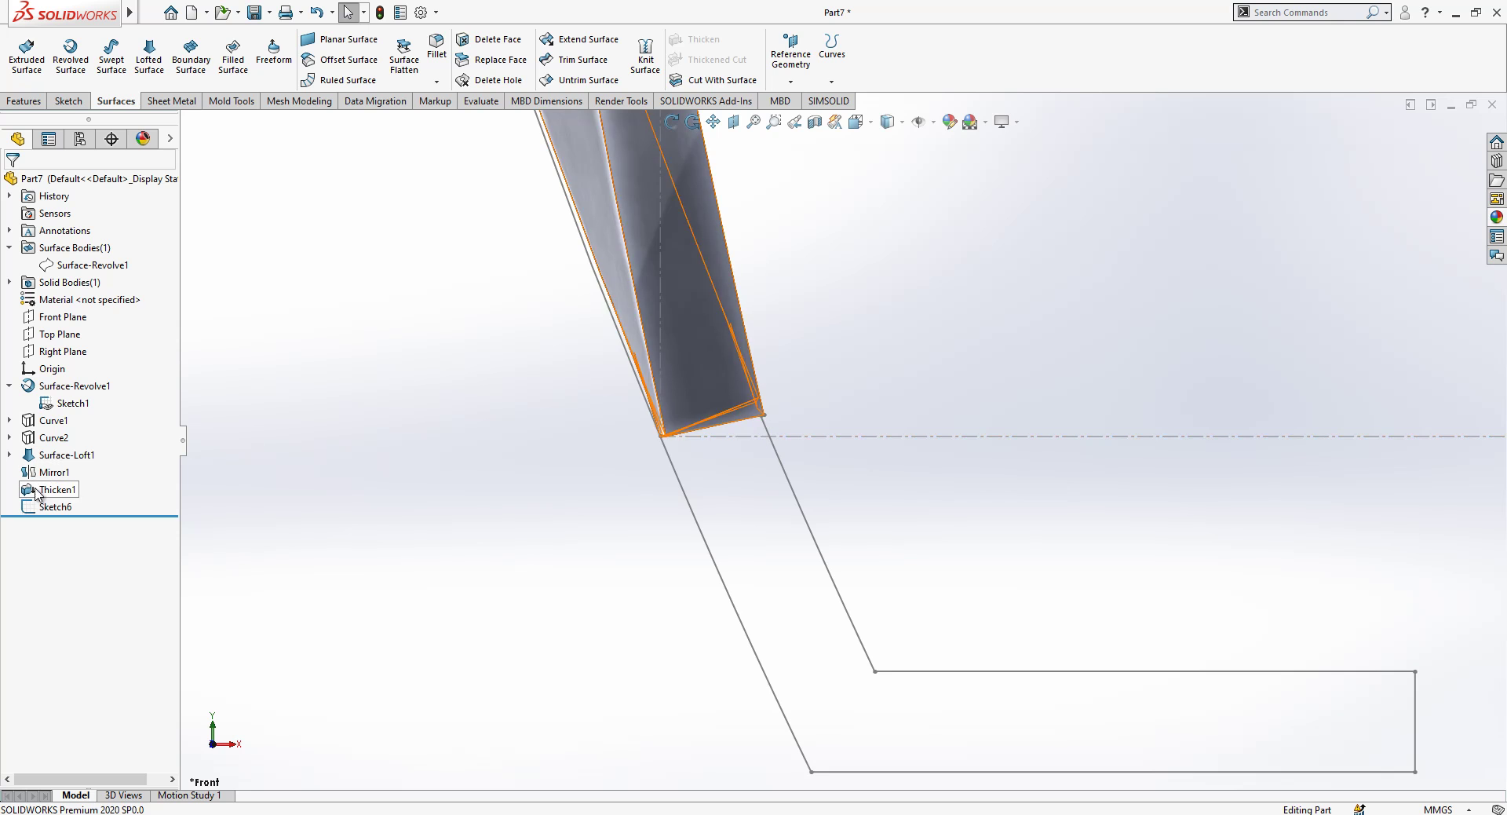
- Reopen Sketch6 from the model history for editing
{"action": "left_click", "coordinate": [56, 507]}
{"action": "left_click", "coordinate": [65, 453]}
{"action": "scroll", "coordinate": [780, 373], "scroll_direction": "down", "scroll_amount": 2}
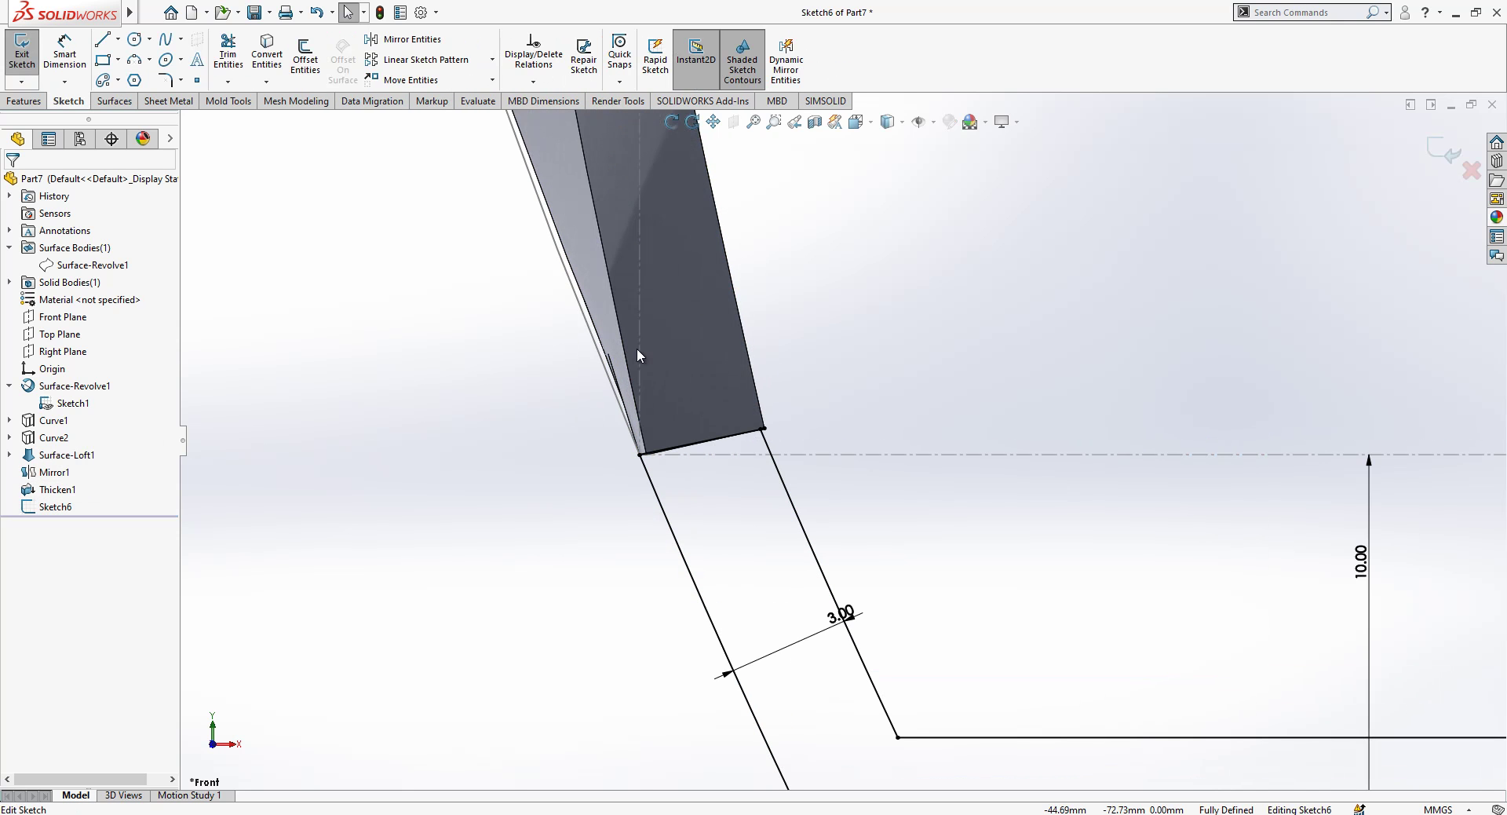
{"action": "left_click", "coordinate": [228, 55]}
{"action": "scroll", "coordinate": [824, 430], "scroll_direction": "down", "scroll_amount": 4}
{"action": "scroll", "coordinate": [754, 424], "scroll_direction": "up", "scroll_amount": 8}
{"action": "scroll", "coordinate": [952, 353], "scroll_direction": "up", "scroll_amount": 3}
{"action": "scroll", "coordinate": [908, 394], "scroll_direction": "down", "scroll_amount": 3}
- Draw a 71.18 mm horizontal construction line running right from the origin
{"action": "key", "text": "l"}
{"action": "left_click", "coordinate": [772, 418]}
{"action": "left_click", "coordinate": [909, 420]}
{"action": "key", "text": "Escape"}
{"action": "left_click", "coordinate": [888, 419]}
{"action": "left_click", "coordinate": [952, 378]}
{"action": "scroll", "coordinate": [845, 470], "scroll_direction": "down", "scroll_amount": 2}
{"action": "mouse_move", "coordinate": [845, 471]}
{"action": "middle_mouse_down"}
{"action": "mouse_move", "coordinate": [879, 508]}
{"action": "mouse_move", "coordinate": [865, 463]}
{"action": "middle_mouse_up"}
{"action": "scroll", "coordinate": [865, 455], "scroll_direction": "up", "scroll_amount": 1}
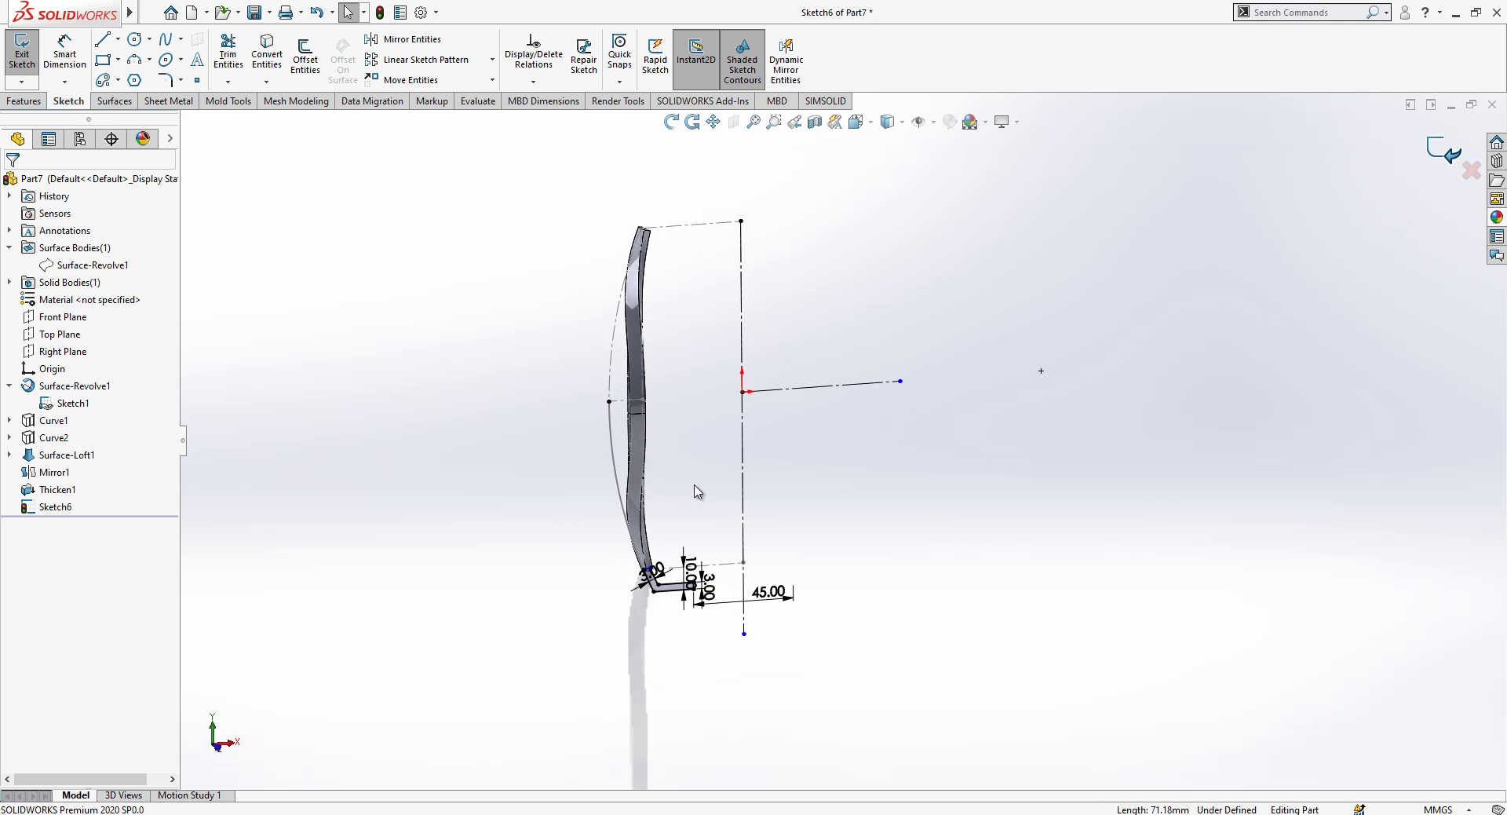
- Revolve Sketch6 360° about the vertical centerline into the Revolve1 base ring
{"action": "left_click", "coordinate": [60, 507]}
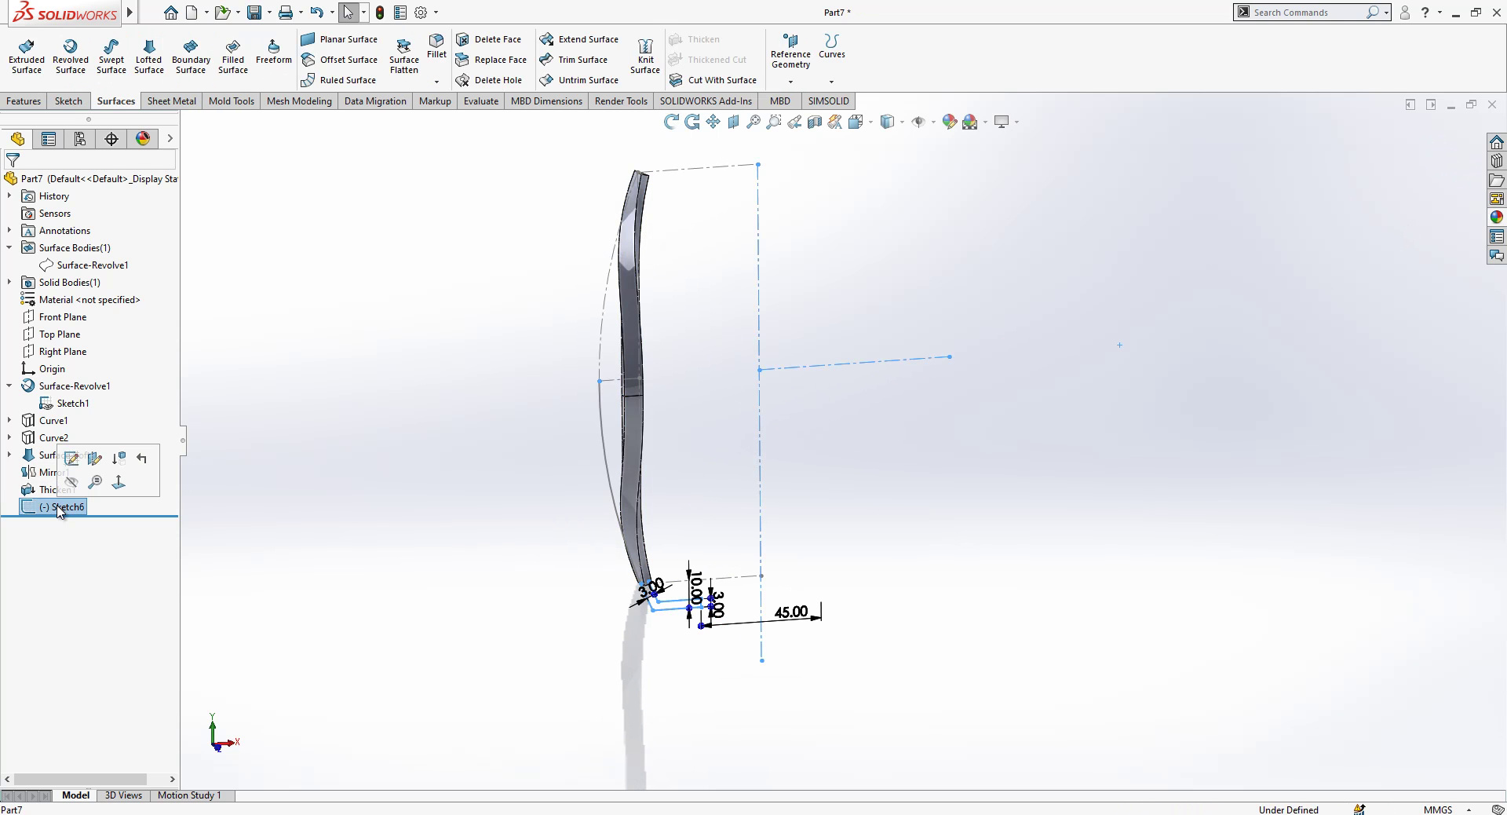
{"action": "left_click", "coordinate": [35, 101]}
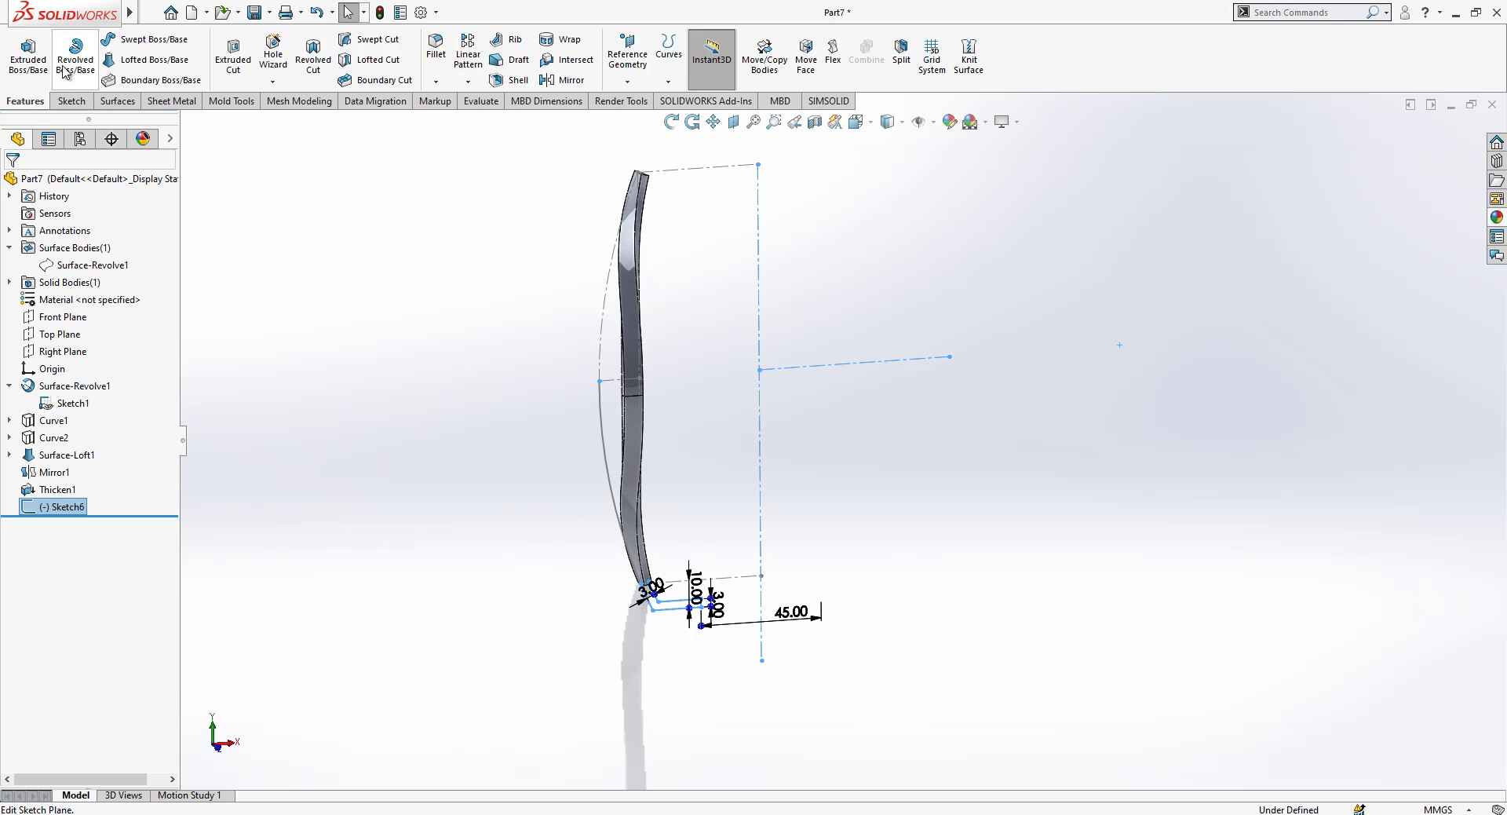
{"action": "left_click", "coordinate": [759, 404]}
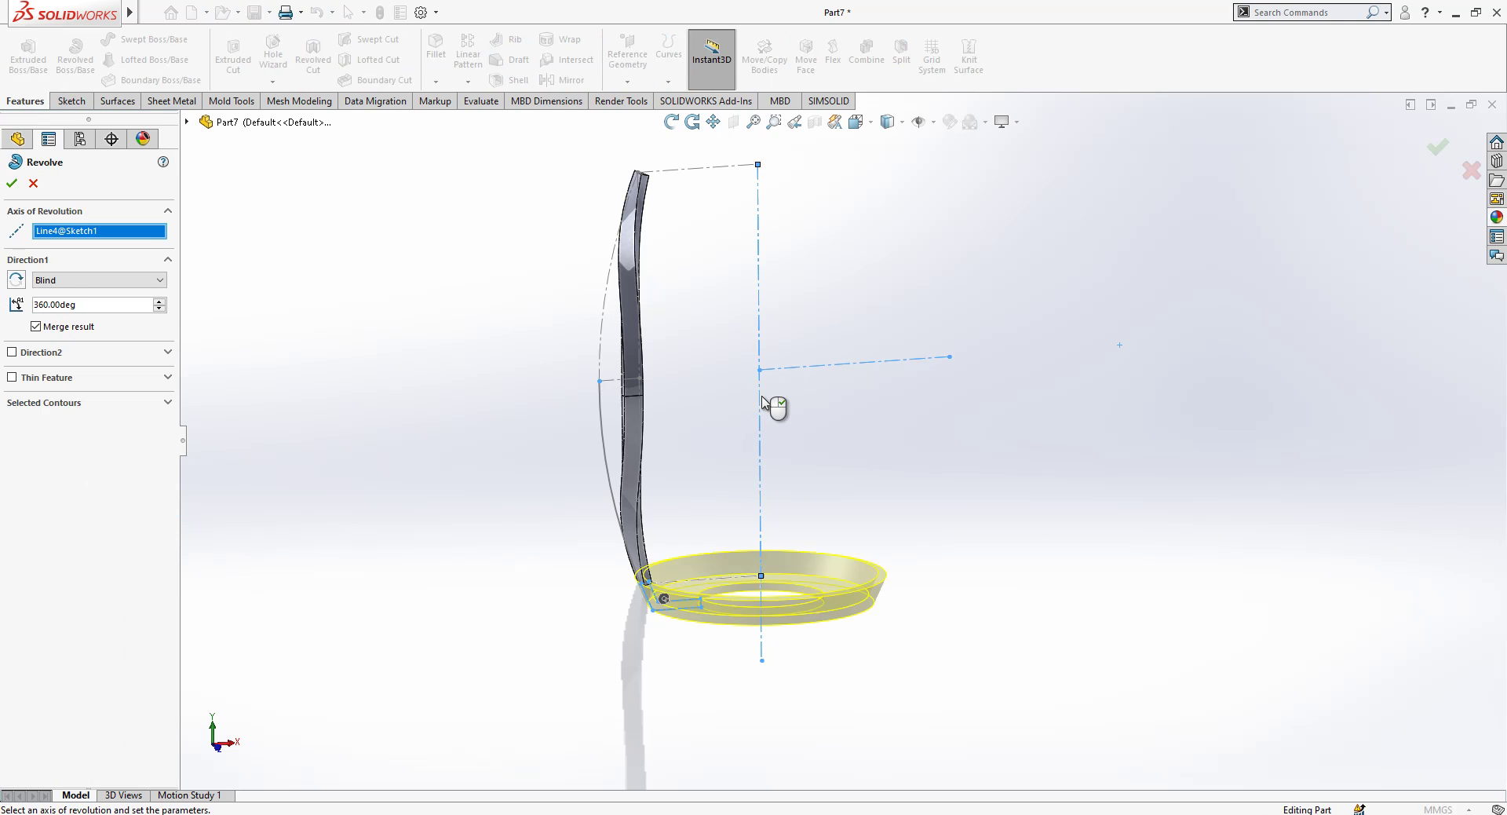
{"action": "left_click", "coordinate": [11, 183]}
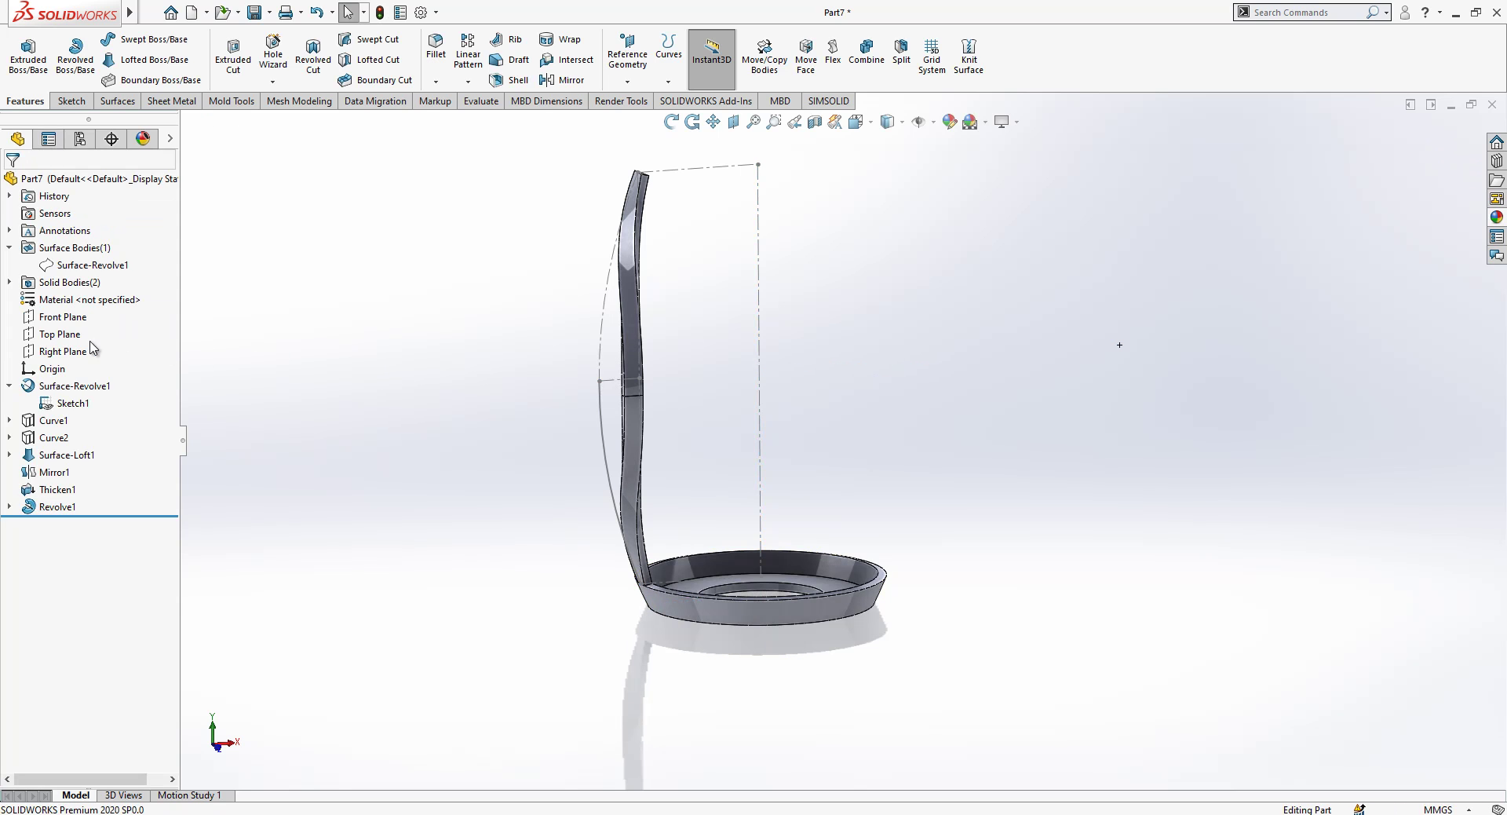
- Mirror the Revolve1 ring body across the Top Plane to create the top ring
{"action": "left_click", "coordinate": [75, 334]}
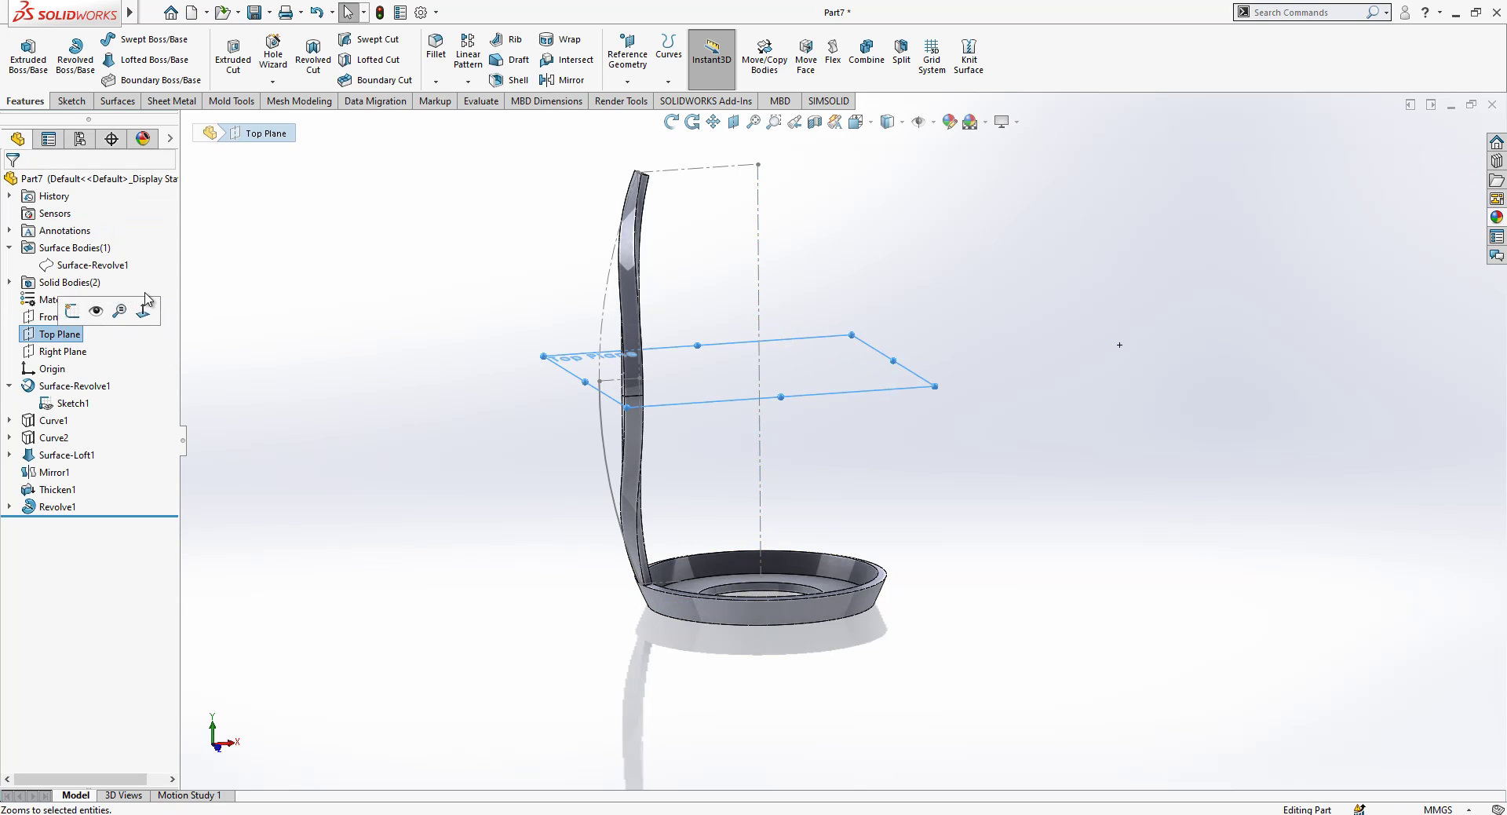
{"action": "left_click", "coordinate": [566, 80]}
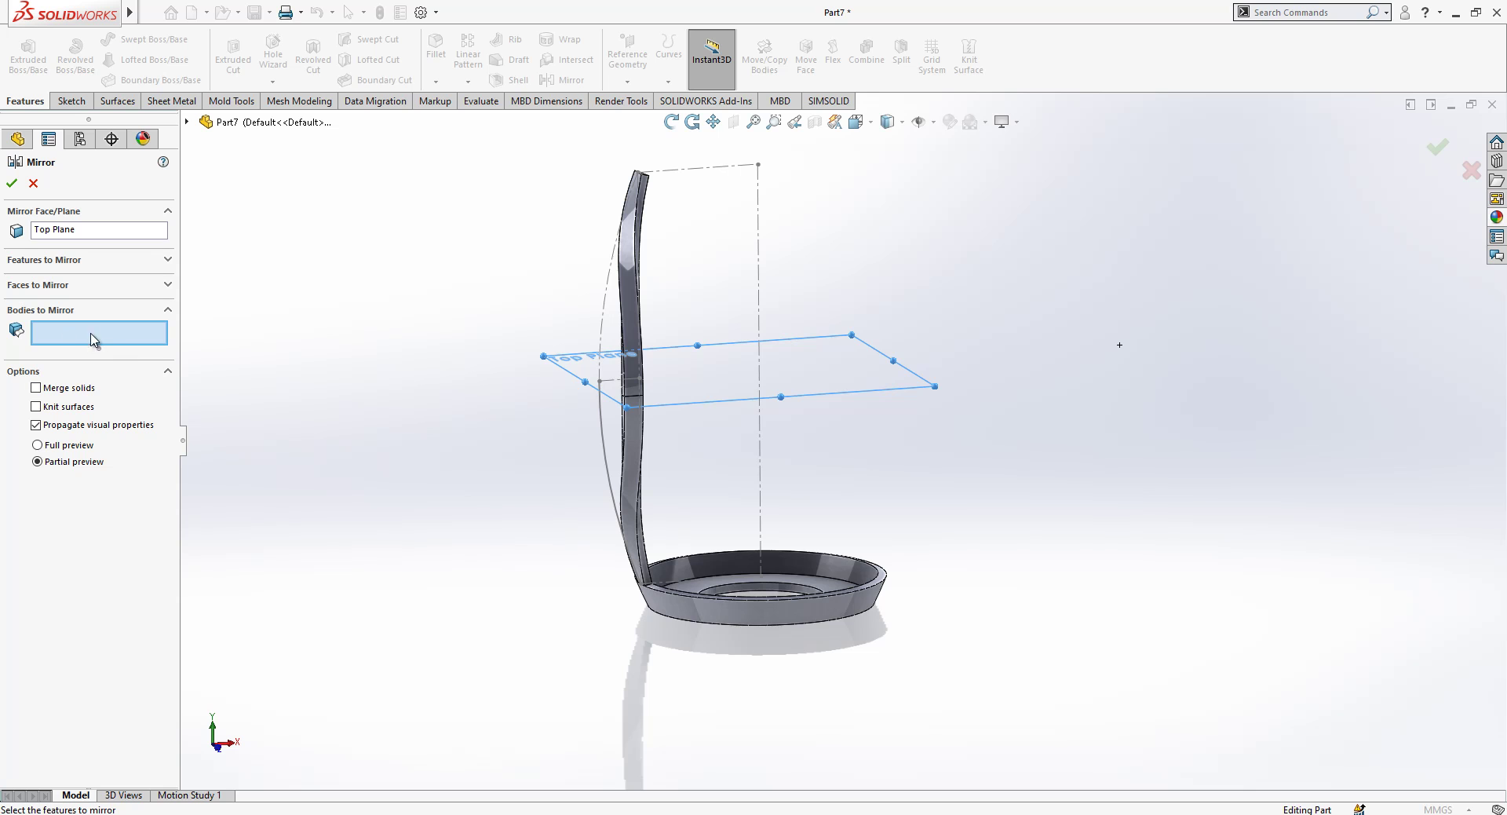
{"action": "left_click", "coordinate": [750, 611]}
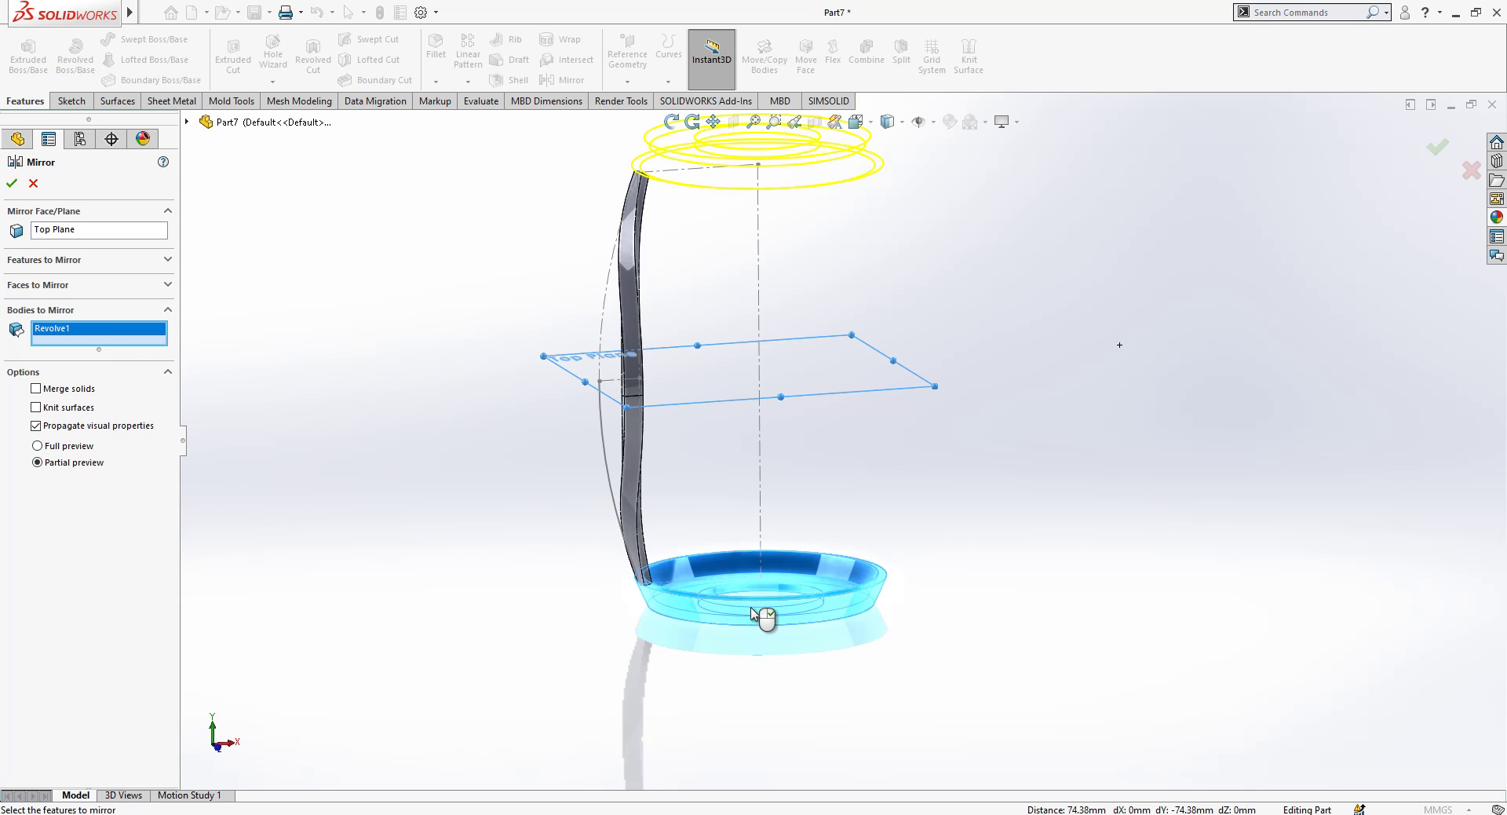
{"action": "left_click", "coordinate": [14, 187]}
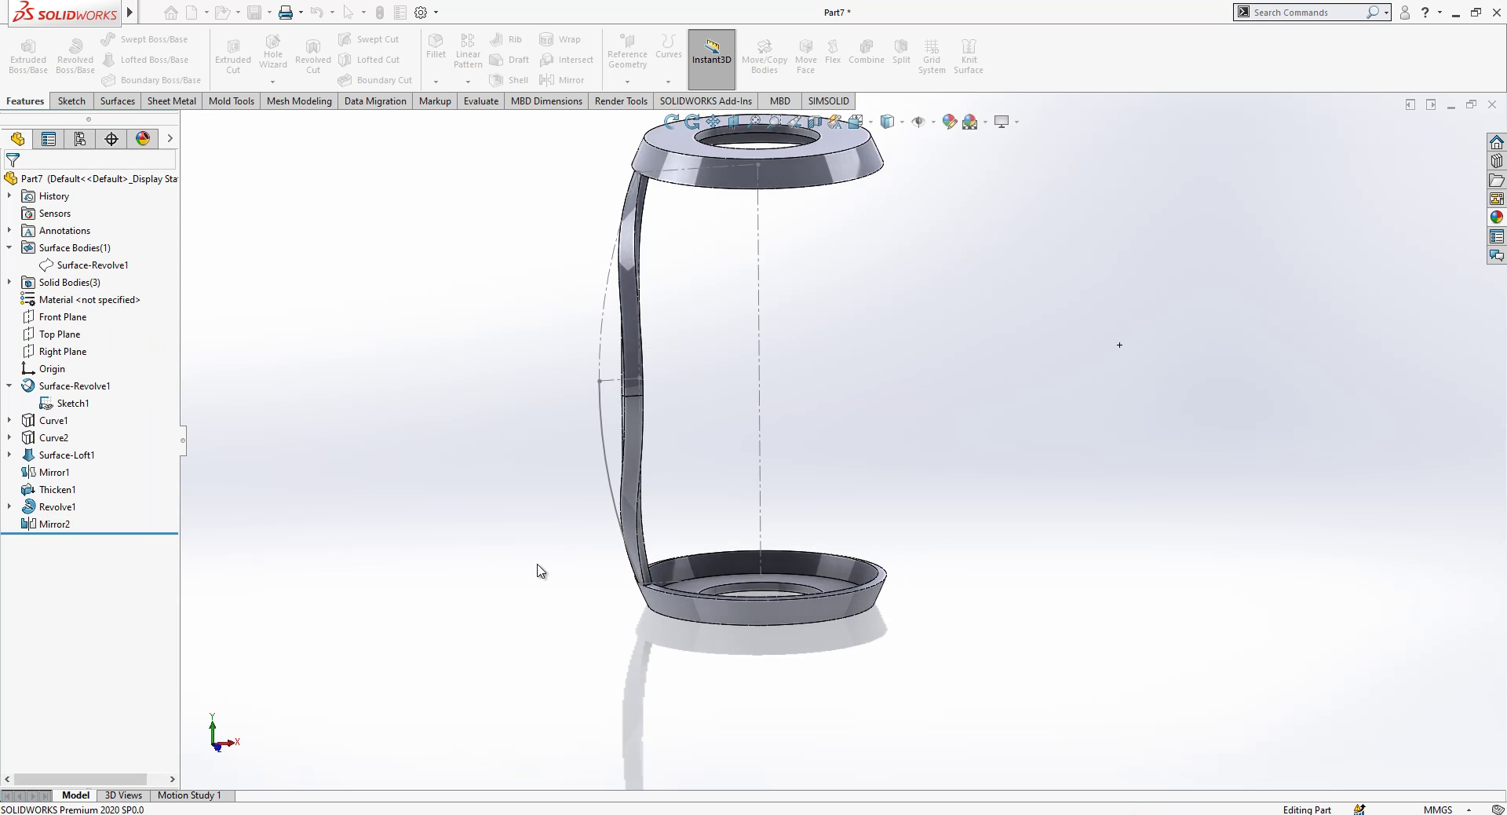
- Offset the base ring's rim face outward by 0.50 mm with Move Face
{"action": "scroll", "coordinate": [694, 583], "scroll_direction": "down", "scroll_amount": 10}
{"action": "middle_click_drag", "start_coordinate": [665, 449], "coordinate": [550, 467]}
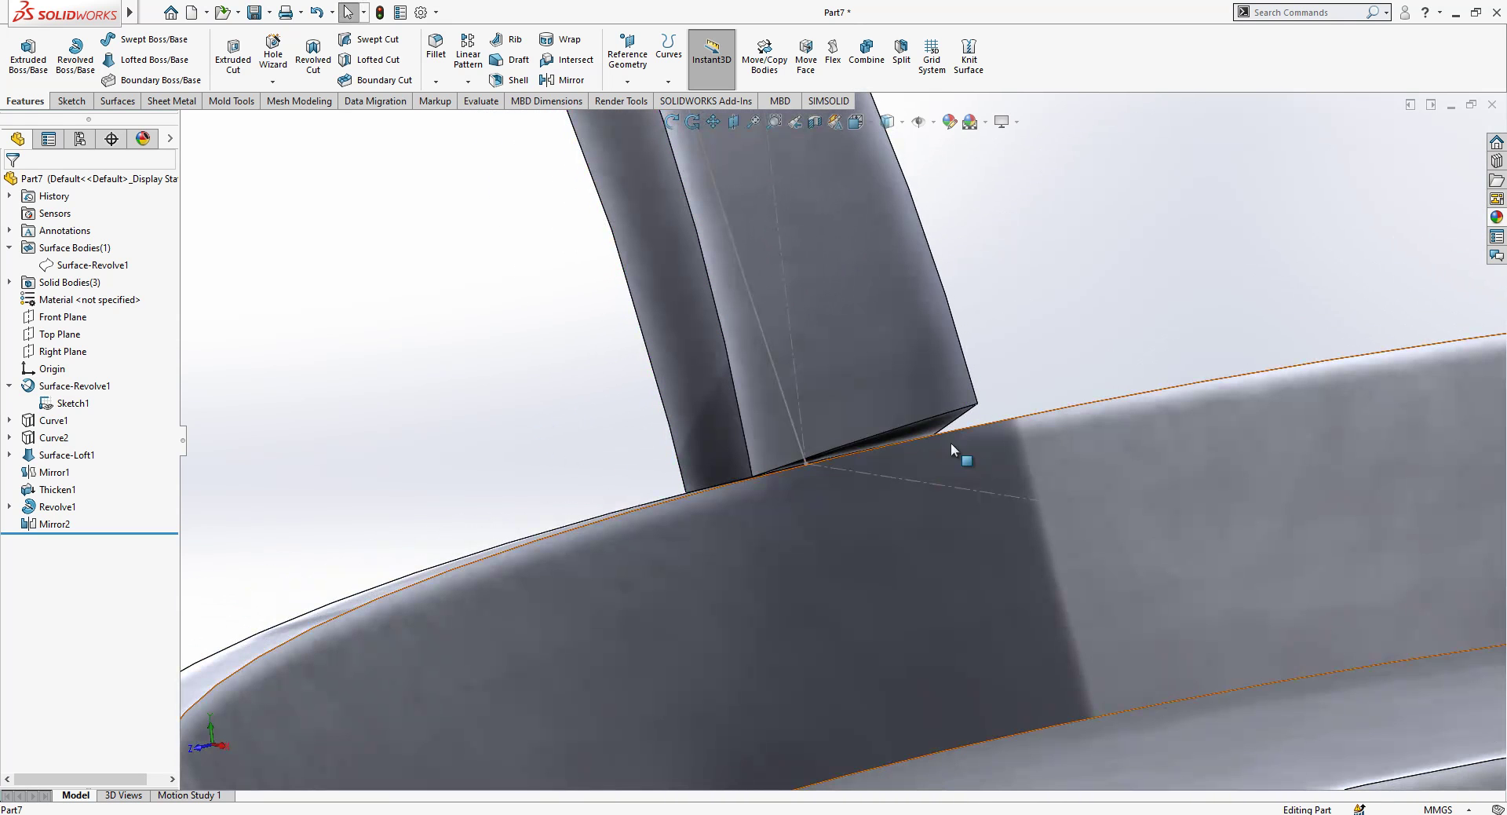
{"action": "left_click", "coordinate": [908, 431]}
{"action": "middle_click_drag", "start_coordinate": [908, 430], "coordinate": [1211, 510]}
{"action": "left_click", "coordinate": [1212, 510]}
{"action": "scroll", "coordinate": [1209, 510], "scroll_direction": "up", "scroll_amount": 4}
{"action": "scroll", "coordinate": [927, 474], "scroll_direction": "up", "scroll_amount": 4}
{"action": "scroll", "coordinate": [932, 476], "scroll_direction": "down", "scroll_amount": 4}
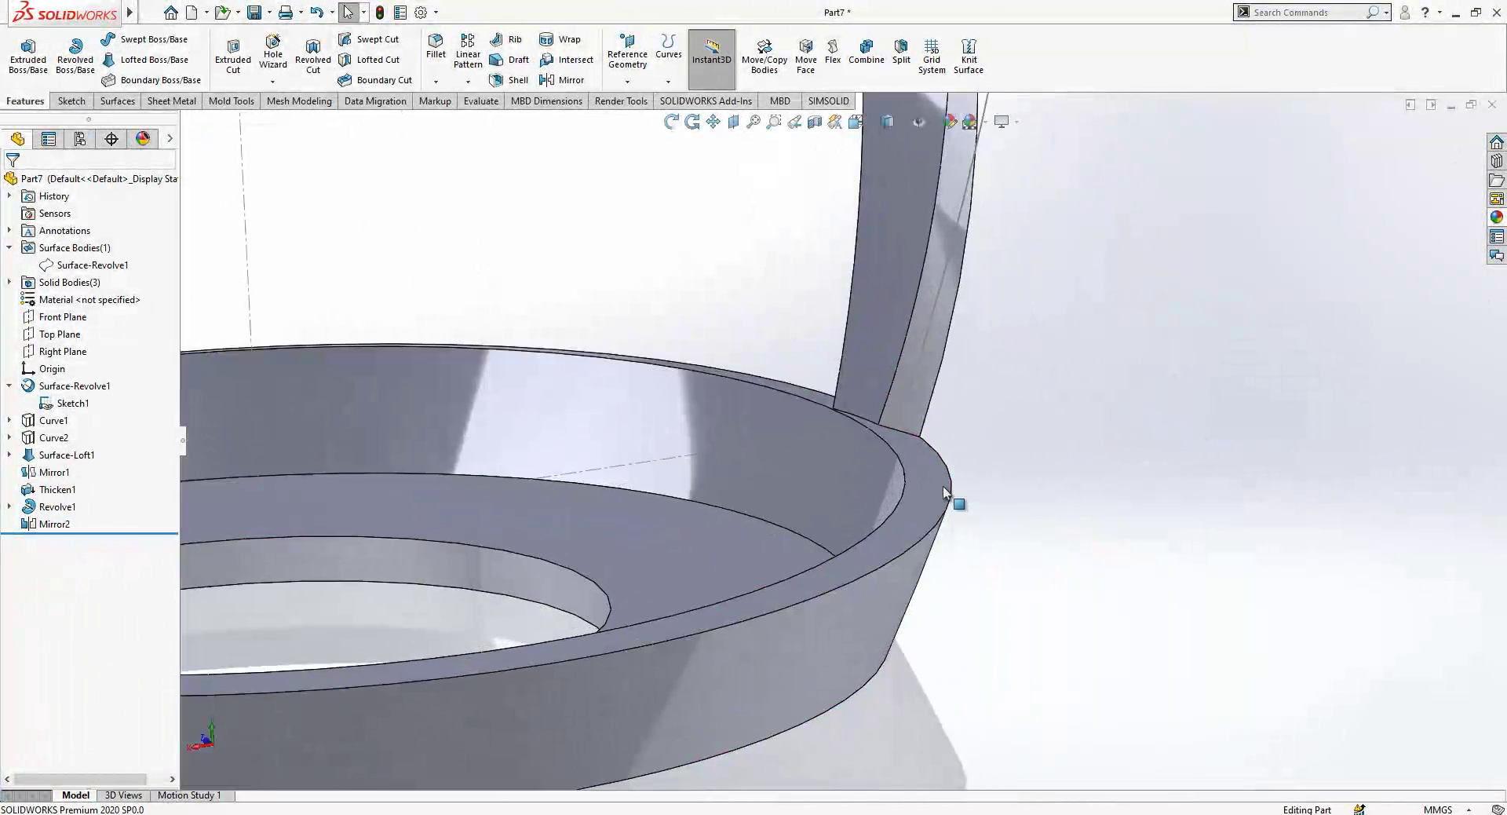
{"action": "left_click", "coordinate": [912, 483]}
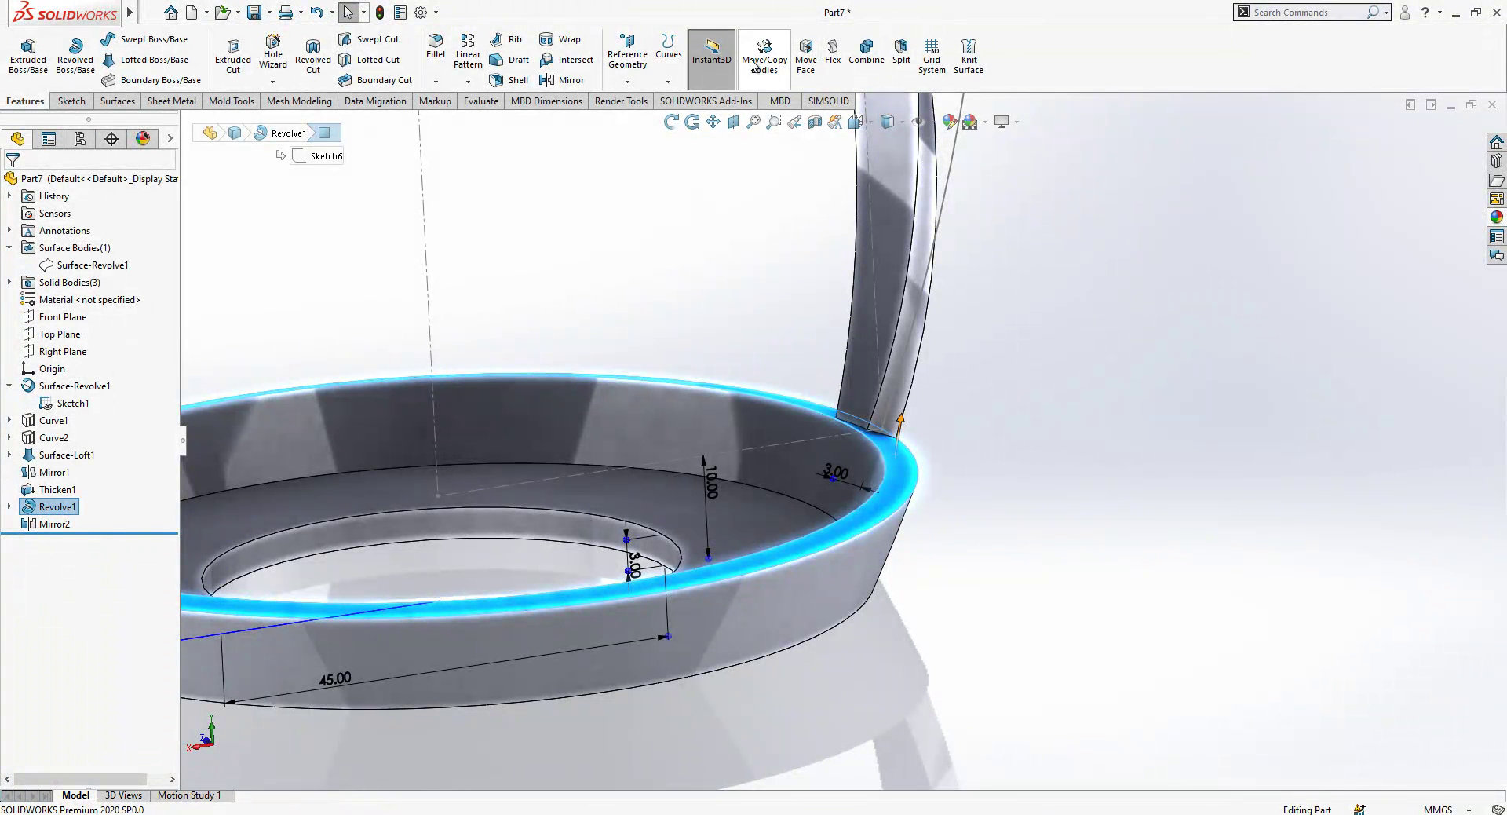
{"action": "left_click", "coordinate": [807, 57]}
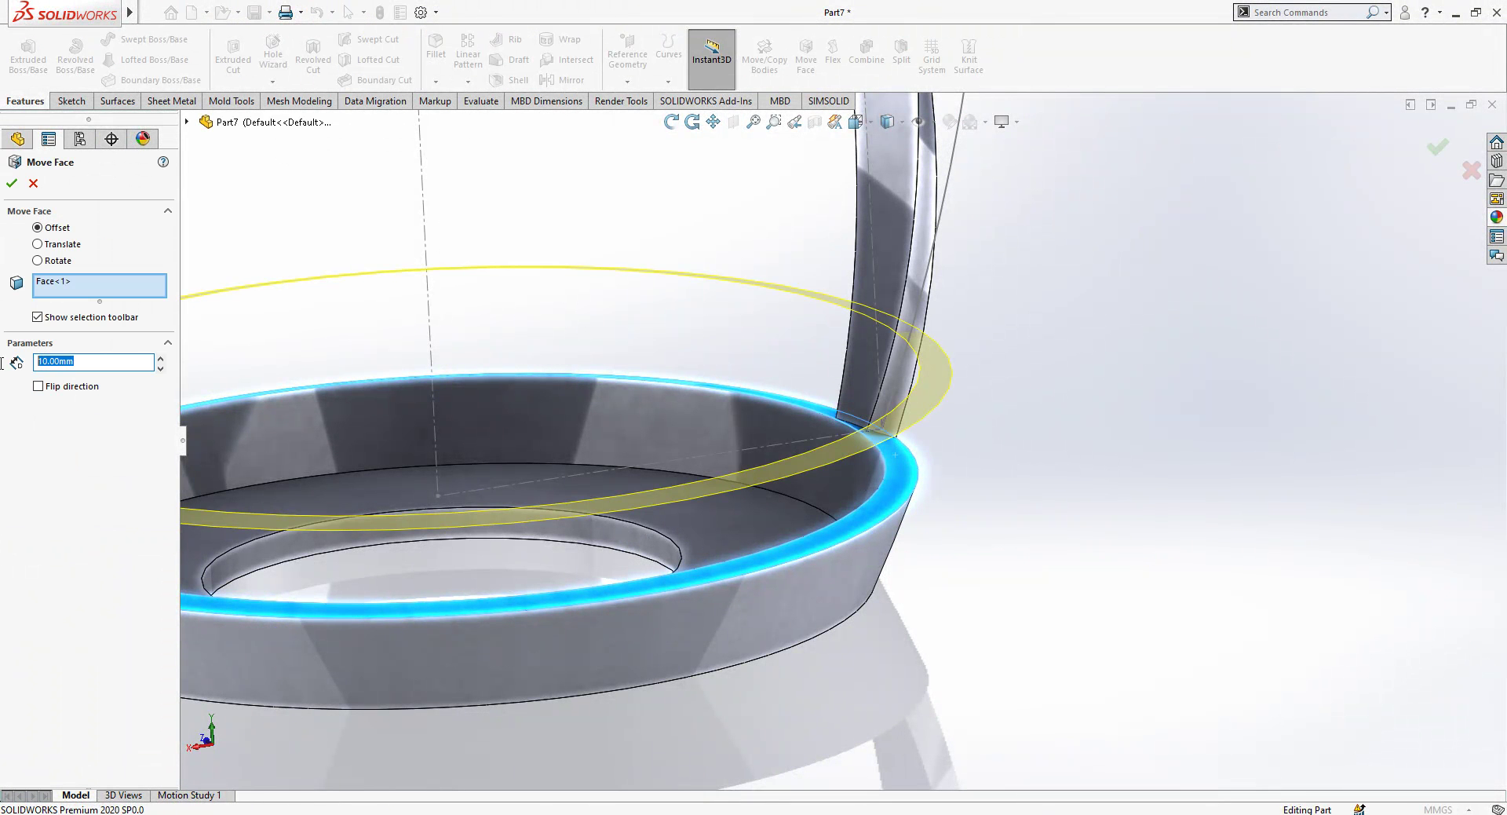
{"action": "type", "text": "0.5"}
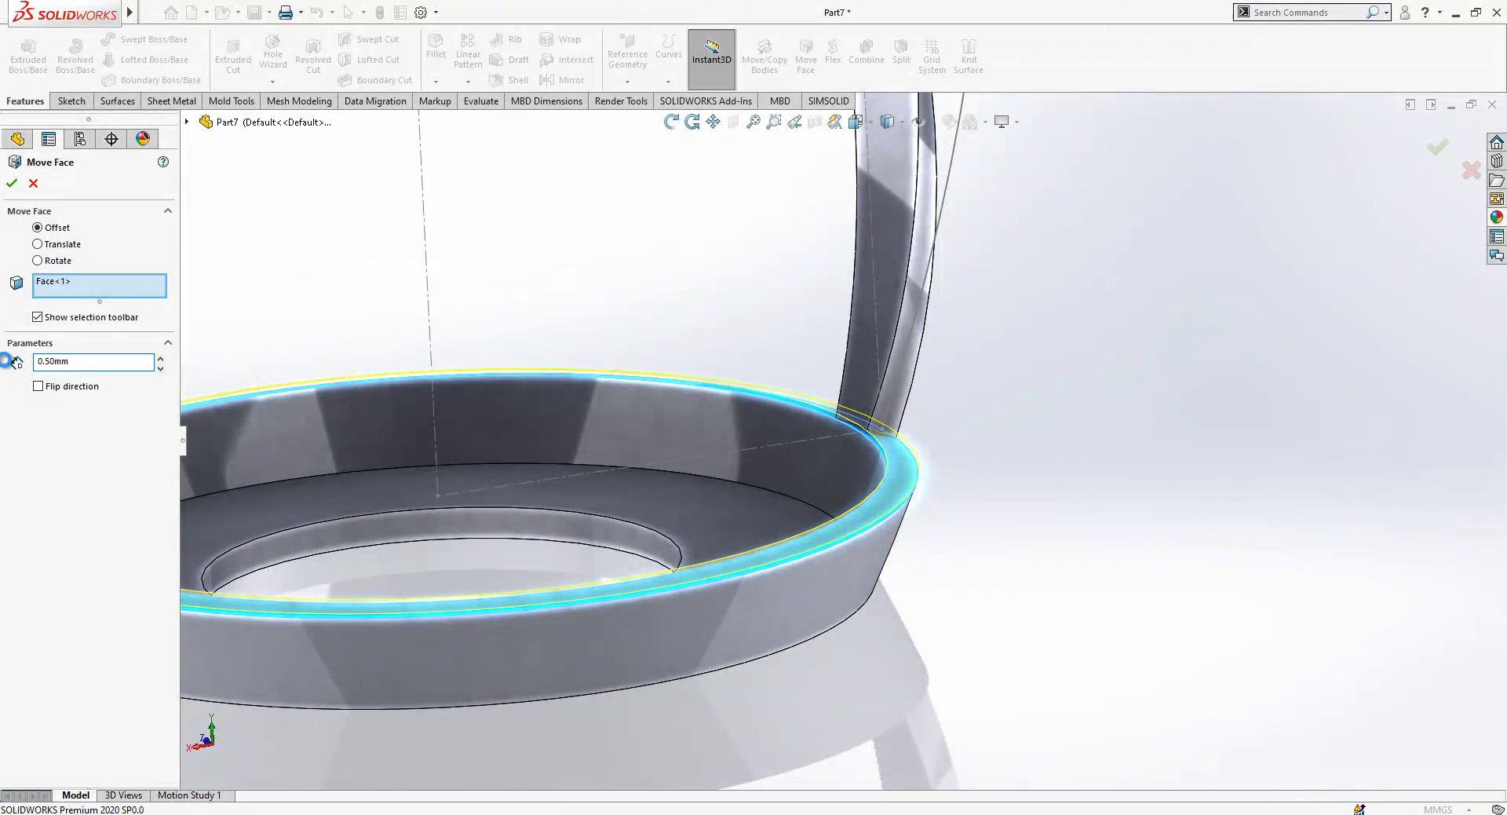
{"action": "key", "text": "Return"}
- Offset the top ring's rim face outward by 0.50 mm as well
{"action": "scroll", "coordinate": [1067, 477], "scroll_direction": "up", "scroll_amount": 10}
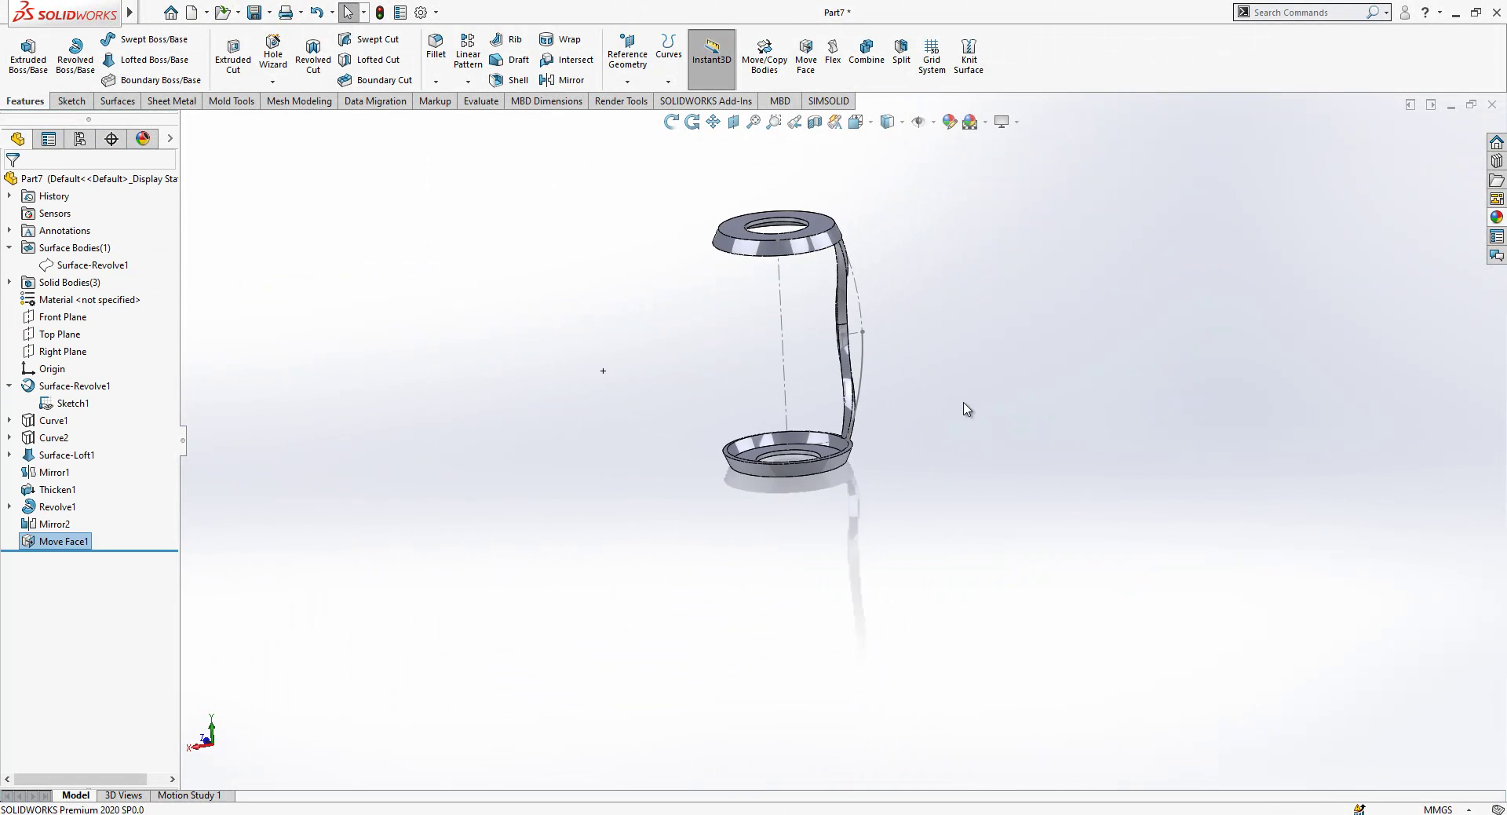
{"action": "scroll", "coordinate": [840, 255], "scroll_direction": "down", "scroll_amount": 10}
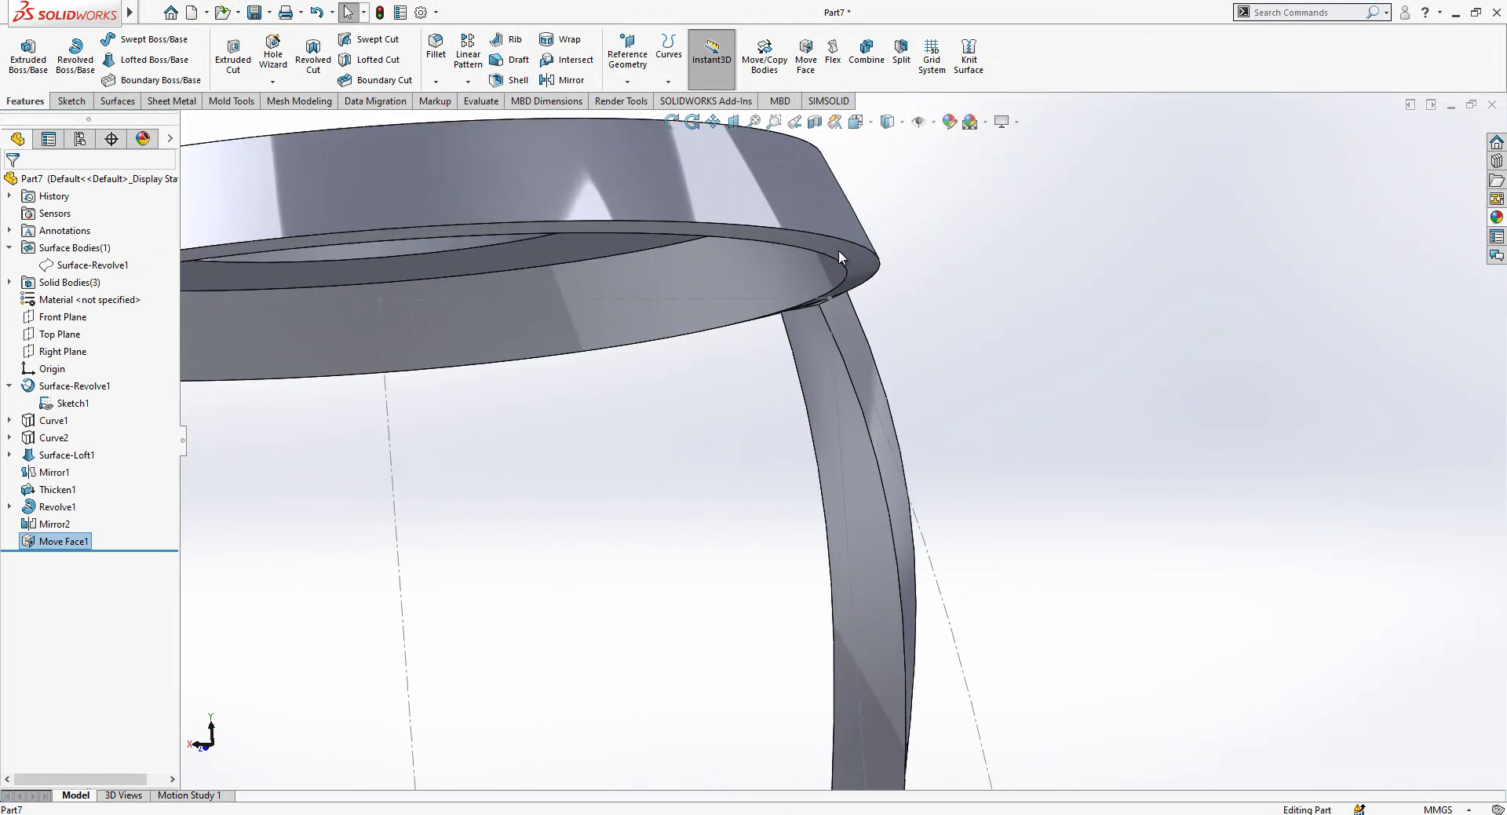
{"action": "scroll", "coordinate": [843, 299], "scroll_direction": "down", "scroll_amount": 3}
{"action": "left_click", "coordinate": [855, 313]}
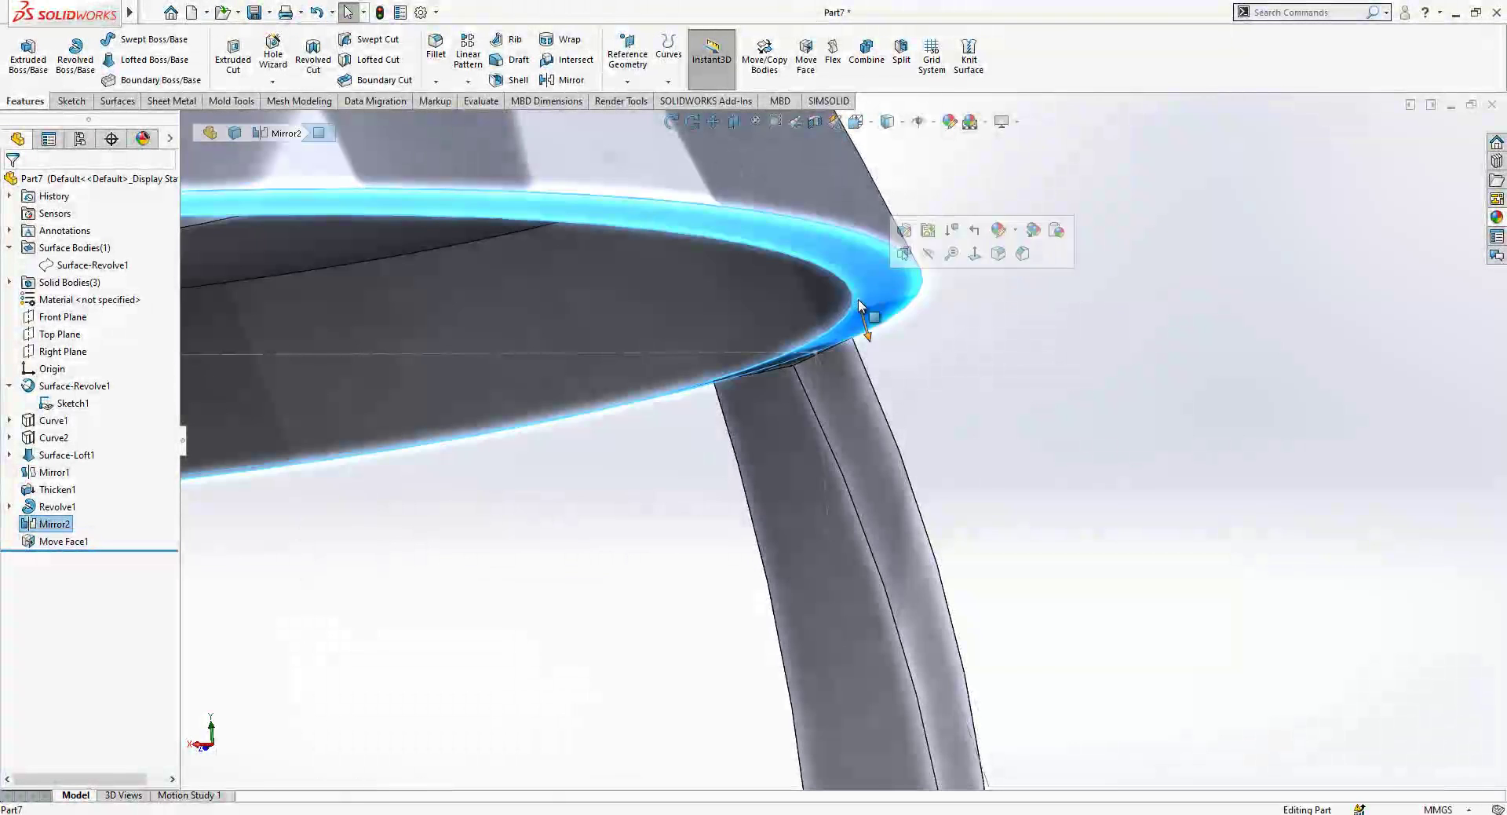
{"action": "left_click", "coordinate": [807, 57]}
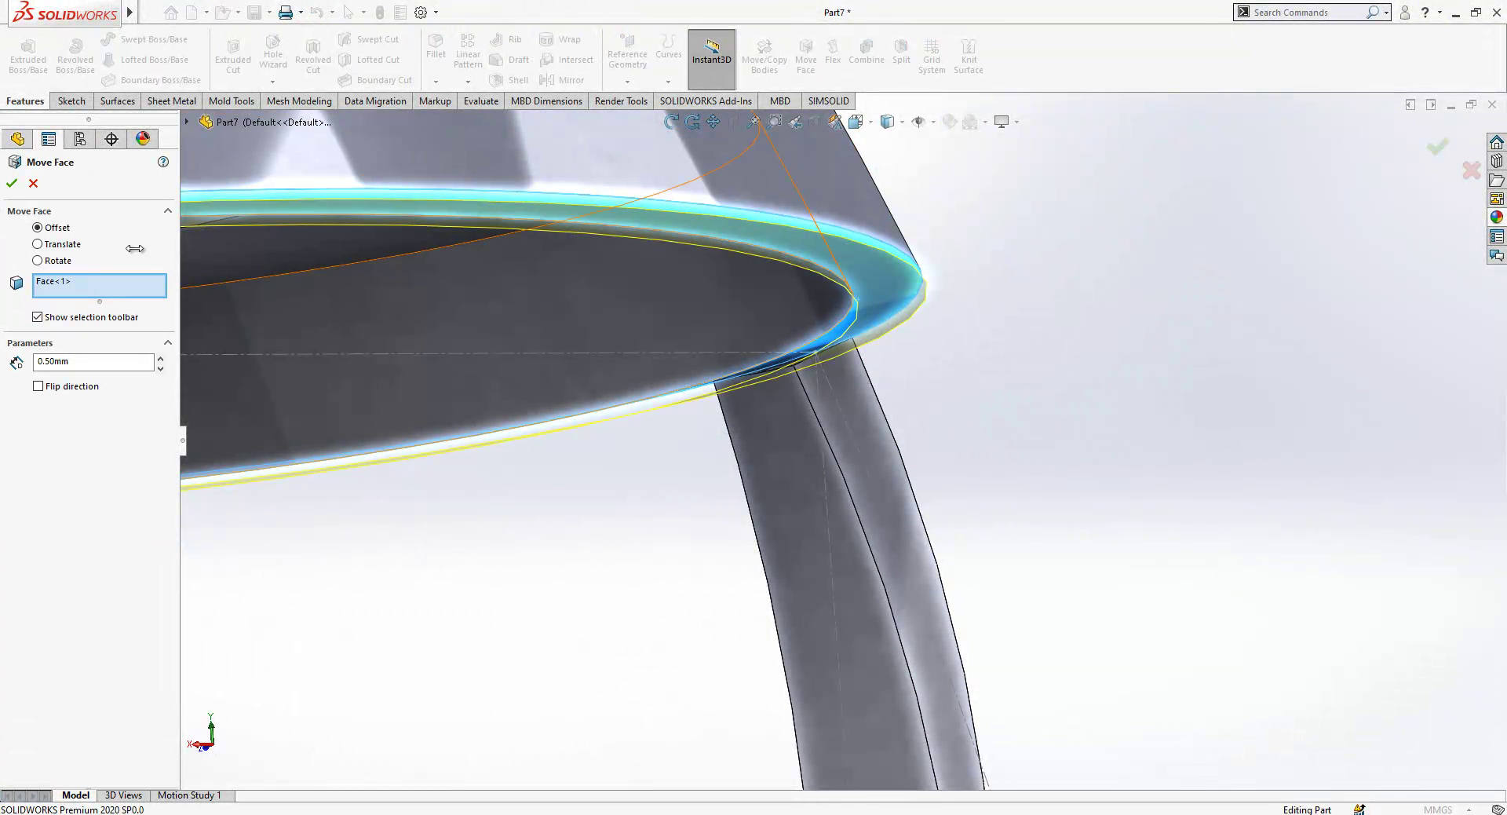
{"action": "left_click", "coordinate": [12, 183]}
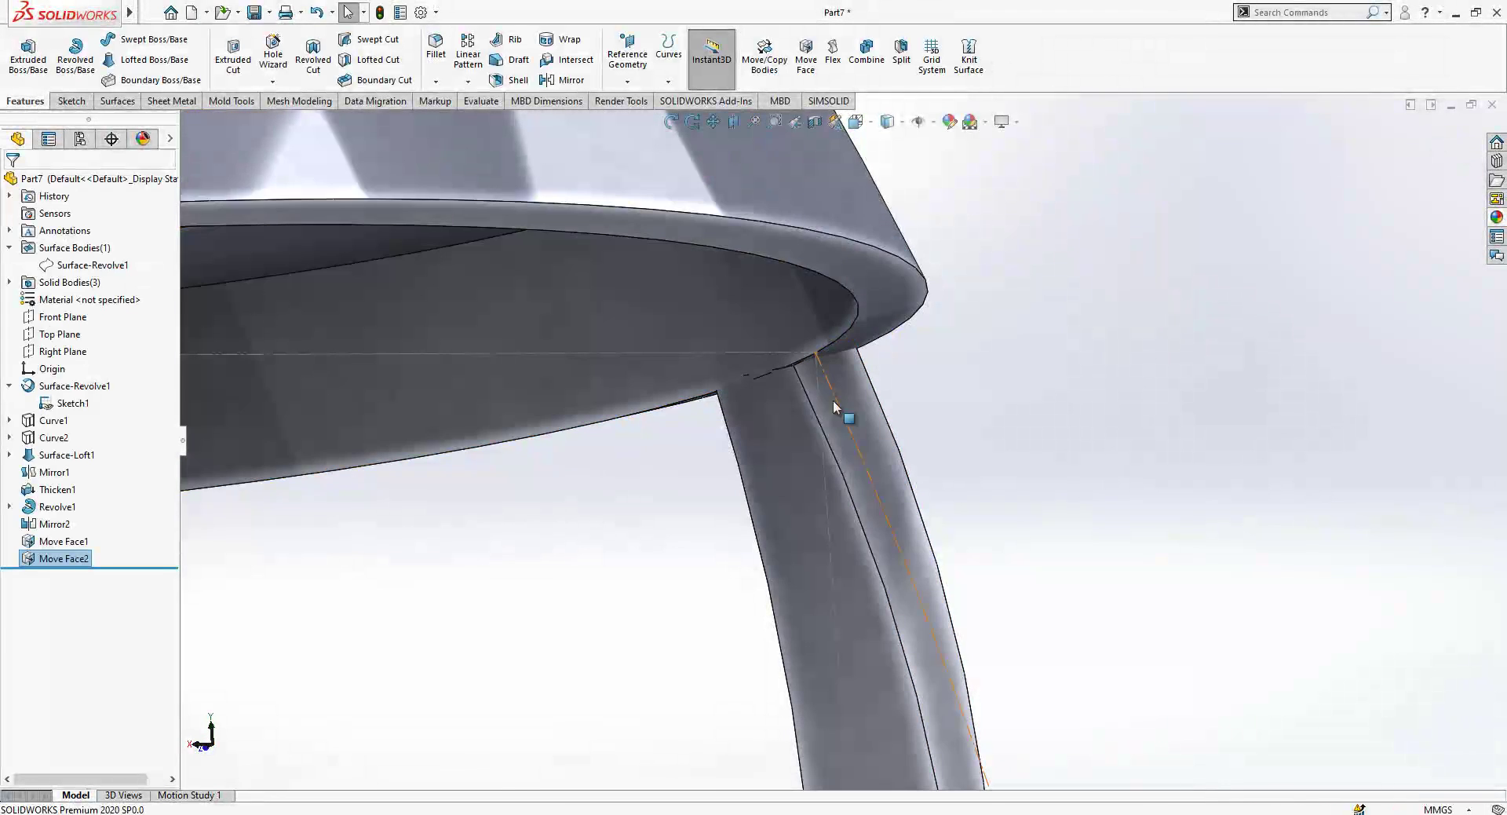
- Hide the leftover sketch arc running along the slat
{"action": "scroll", "coordinate": [826, 394], "scroll_direction": "up", "scroll_amount": 10}
{"action": "middle_click_drag", "start_coordinate": [895, 397], "coordinate": [933, 550]}
{"action": "scroll", "coordinate": [887, 486], "scroll_direction": "down", "scroll_amount": 4}
{"action": "mouse_move", "coordinate": [838, 501]}
{"action": "middle_mouse_down"}
{"action": "mouse_move", "coordinate": [864, 343]}
{"action": "mouse_move", "coordinate": [878, 424]}
{"action": "mouse_move", "coordinate": [863, 503]}
{"action": "mouse_move", "coordinate": [754, 620]}
{"action": "mouse_move", "coordinate": [901, 584]}
{"action": "mouse_move", "coordinate": [733, 357]}
{"action": "middle_mouse_up"}
{"action": "scroll", "coordinate": [846, 441], "scroll_direction": "up", "scroll_amount": 1}
{"action": "left_click", "coordinate": [751, 429]}
{"action": "left_click", "coordinate": [804, 399]}
- Add a variable fillet on two slat edges: 0 mm at both ends, 1.25 mm mid-span
{"action": "scroll", "coordinate": [797, 465], "scroll_direction": "down", "scroll_amount": 3}
{"action": "scroll", "coordinate": [797, 465], "scroll_direction": "down", "scroll_amount": 2}
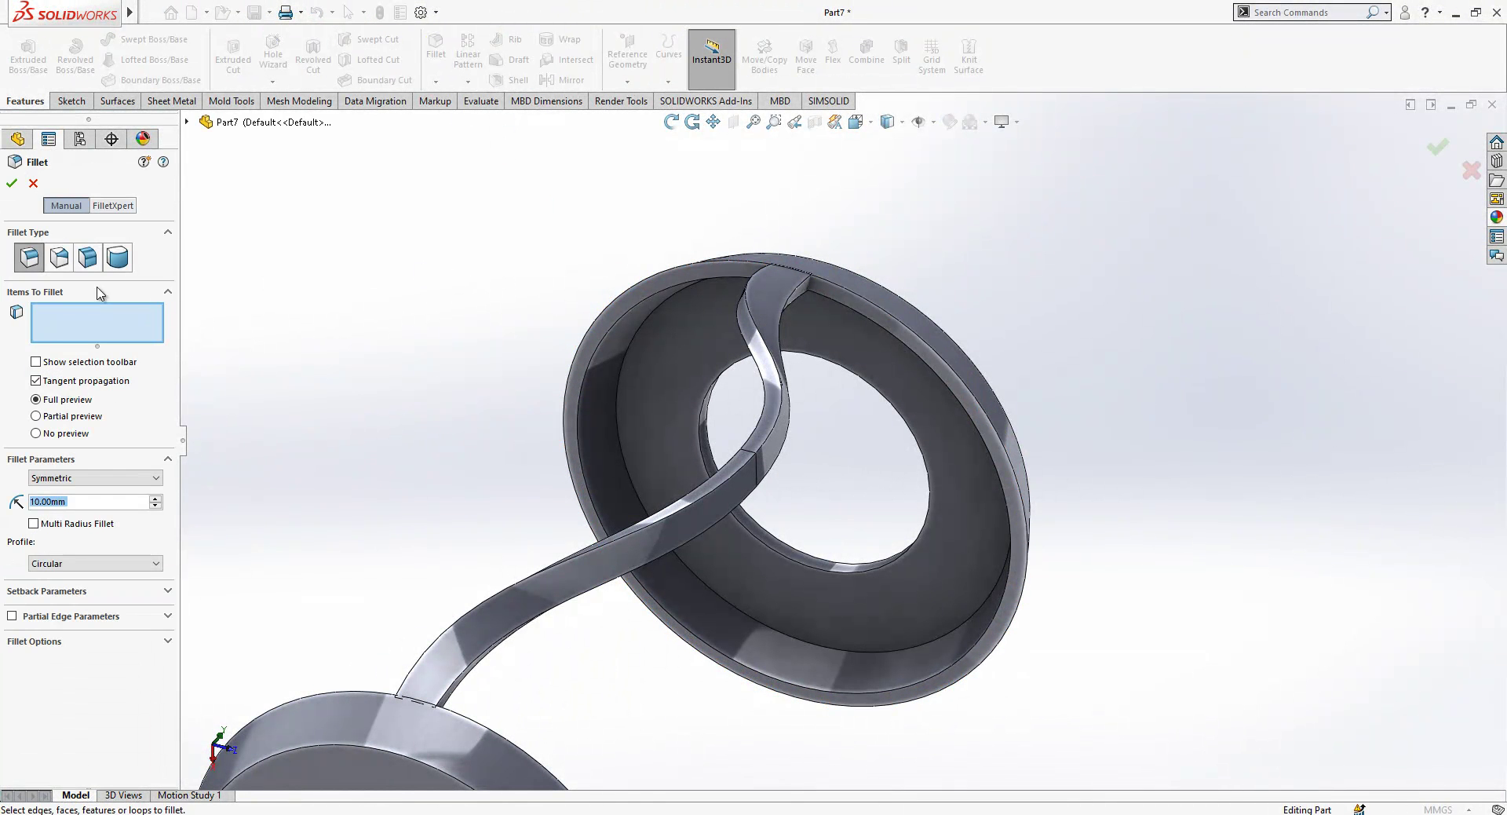
{"action": "left_click", "coordinate": [57, 259]}
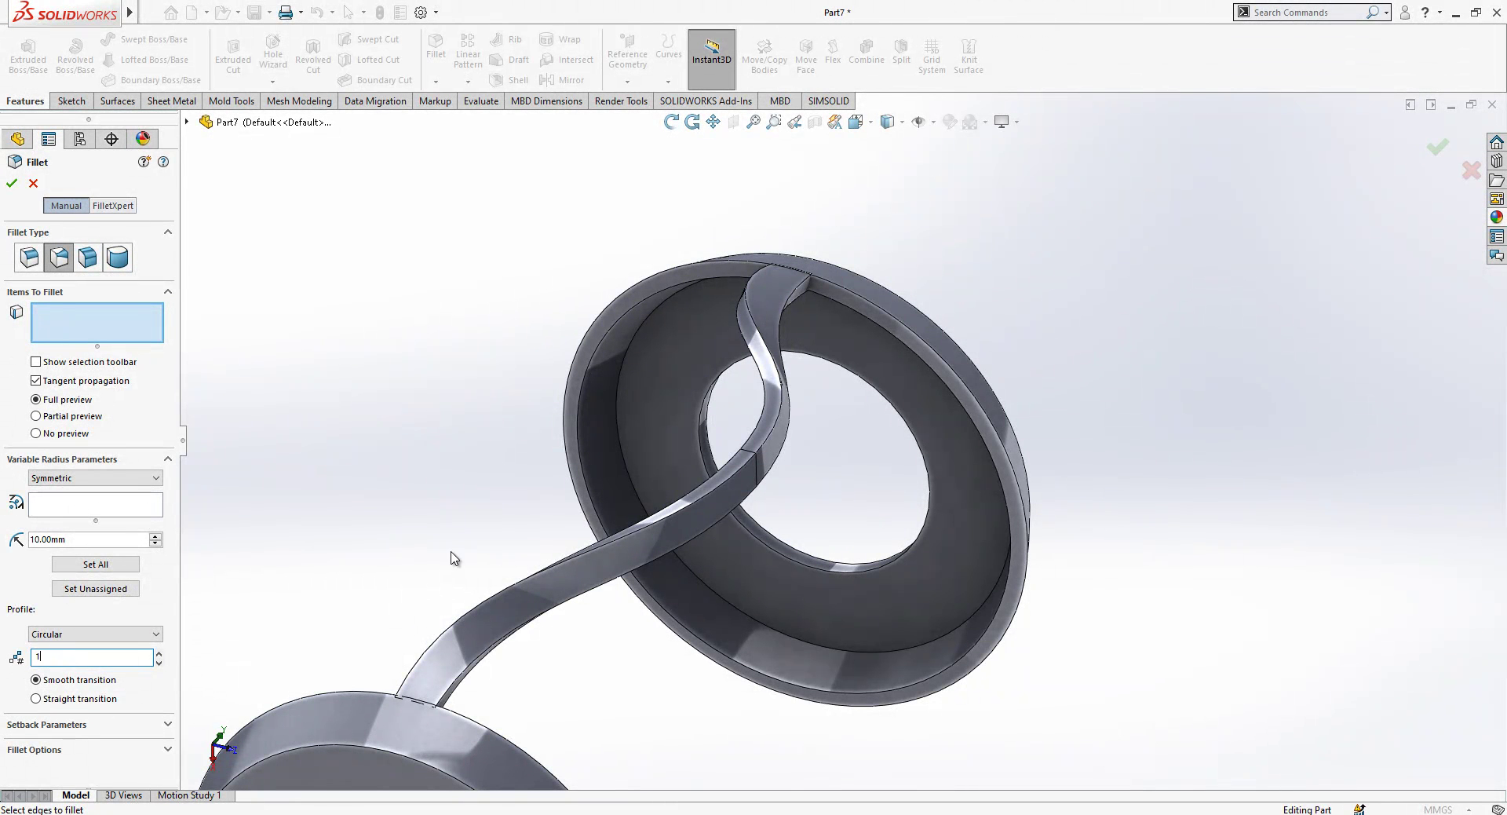
{"action": "left_click", "coordinate": [687, 503]}
{"action": "left_click", "coordinate": [757, 427]}
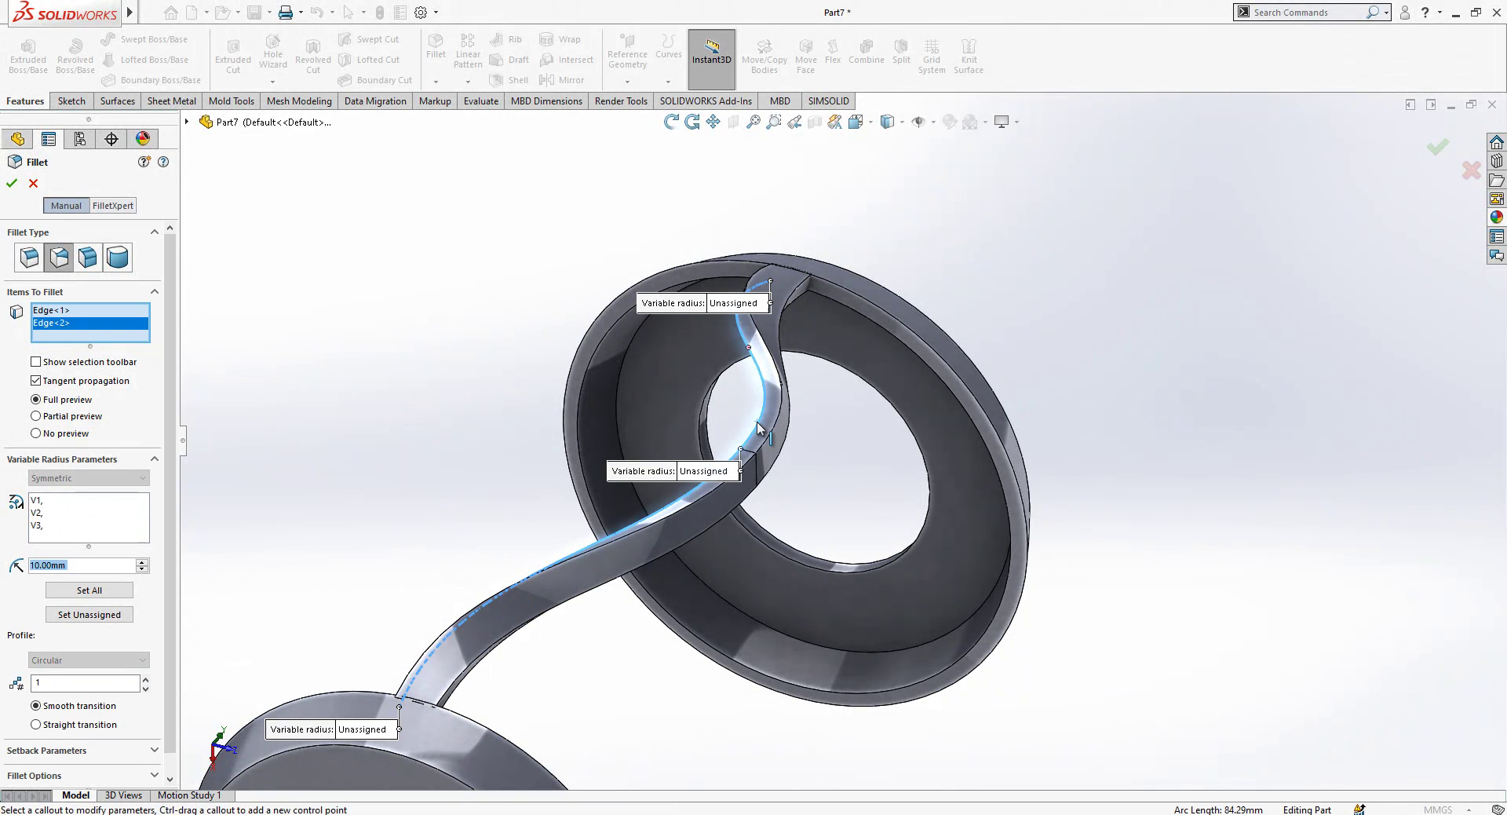
{"action": "left_click", "coordinate": [732, 304]}
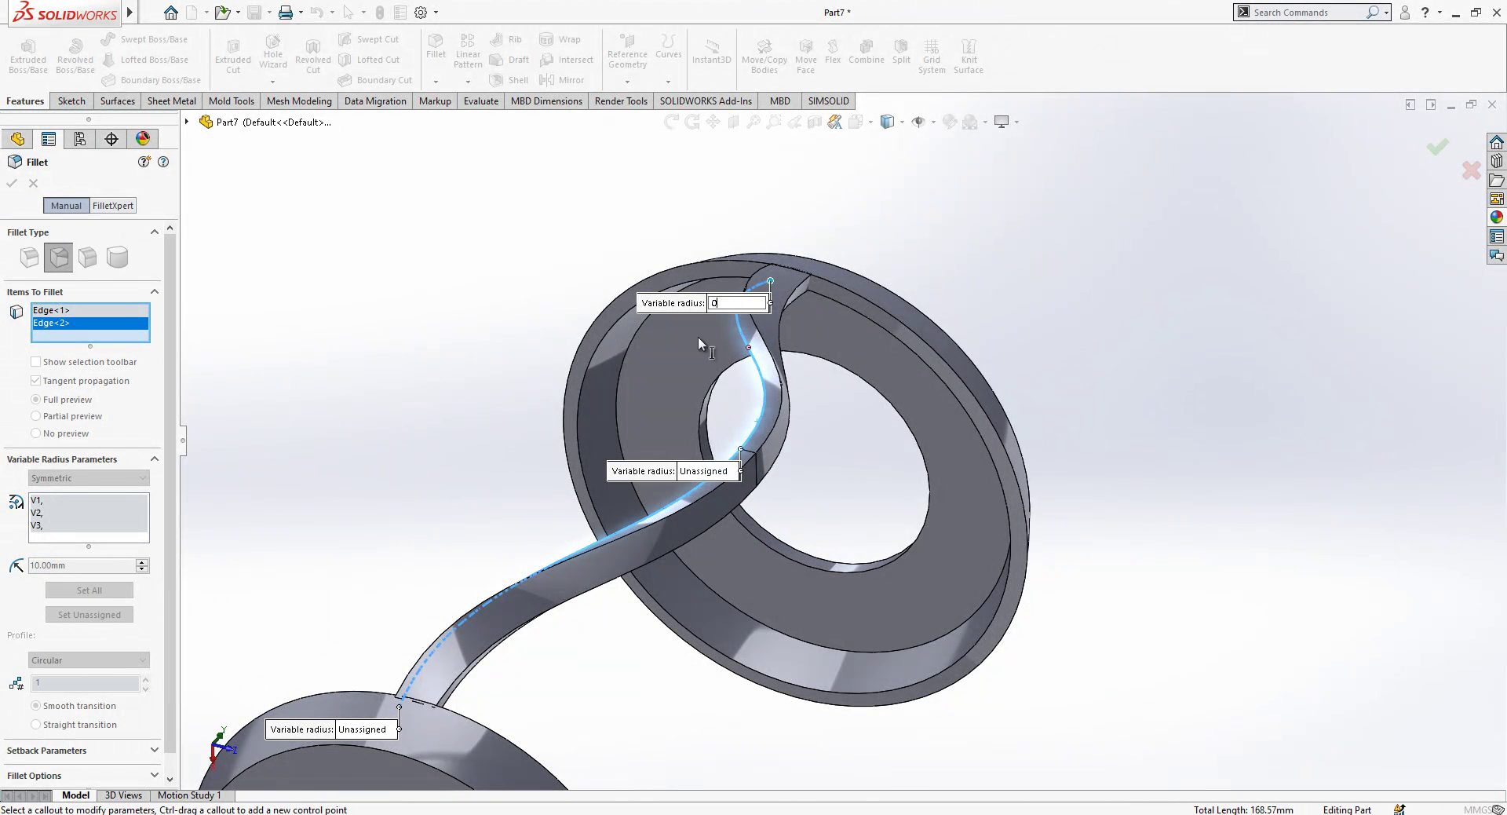
{"action": "key", "text": "Return"}
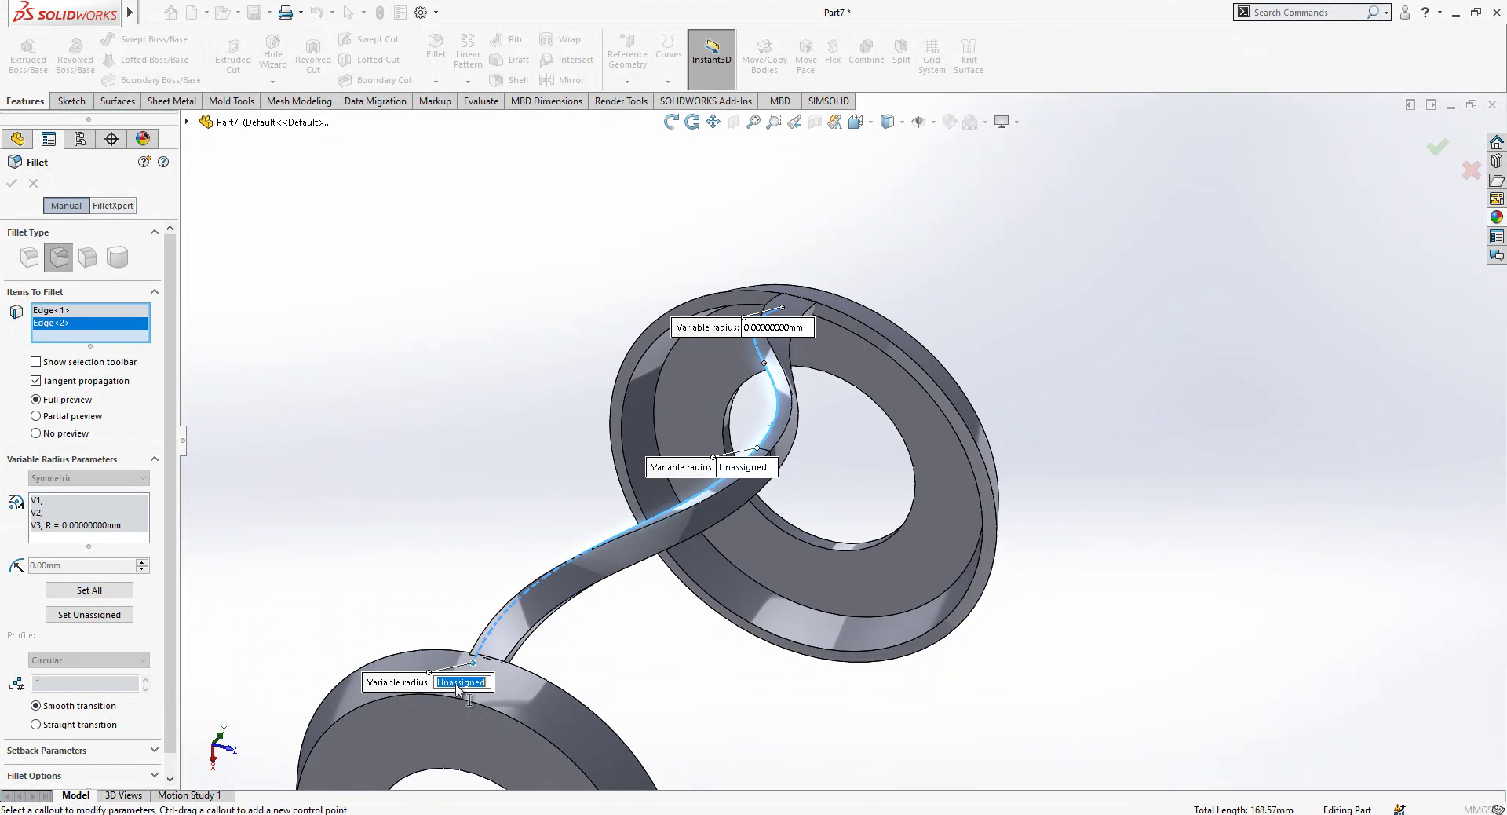
{"action": "type", "text": "0"}
{"action": "left_click", "coordinate": [883, 440]}
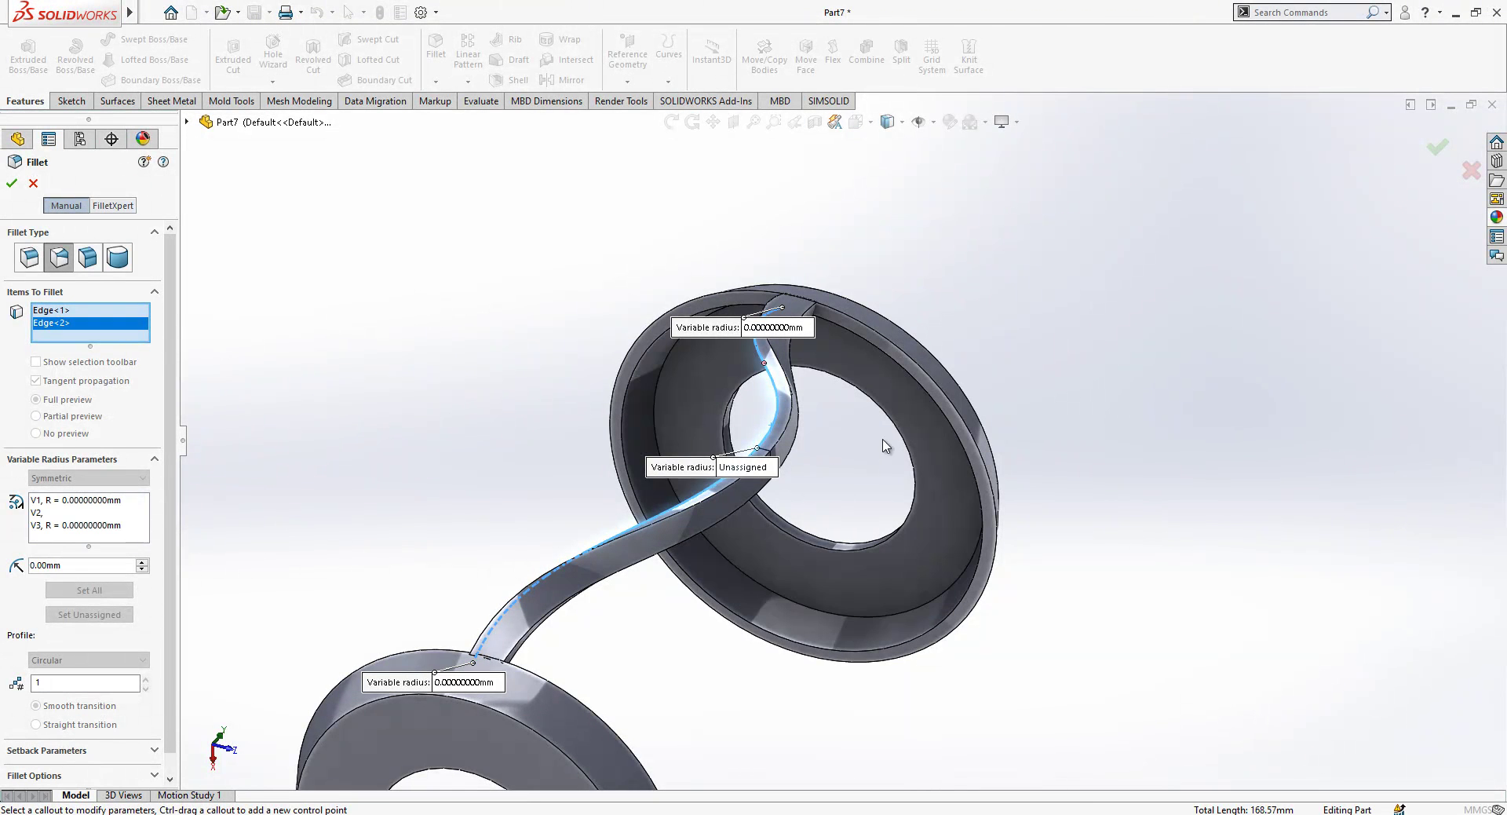
{"action": "left_click", "coordinate": [729, 468]}
{"action": "type", "text": "1"}
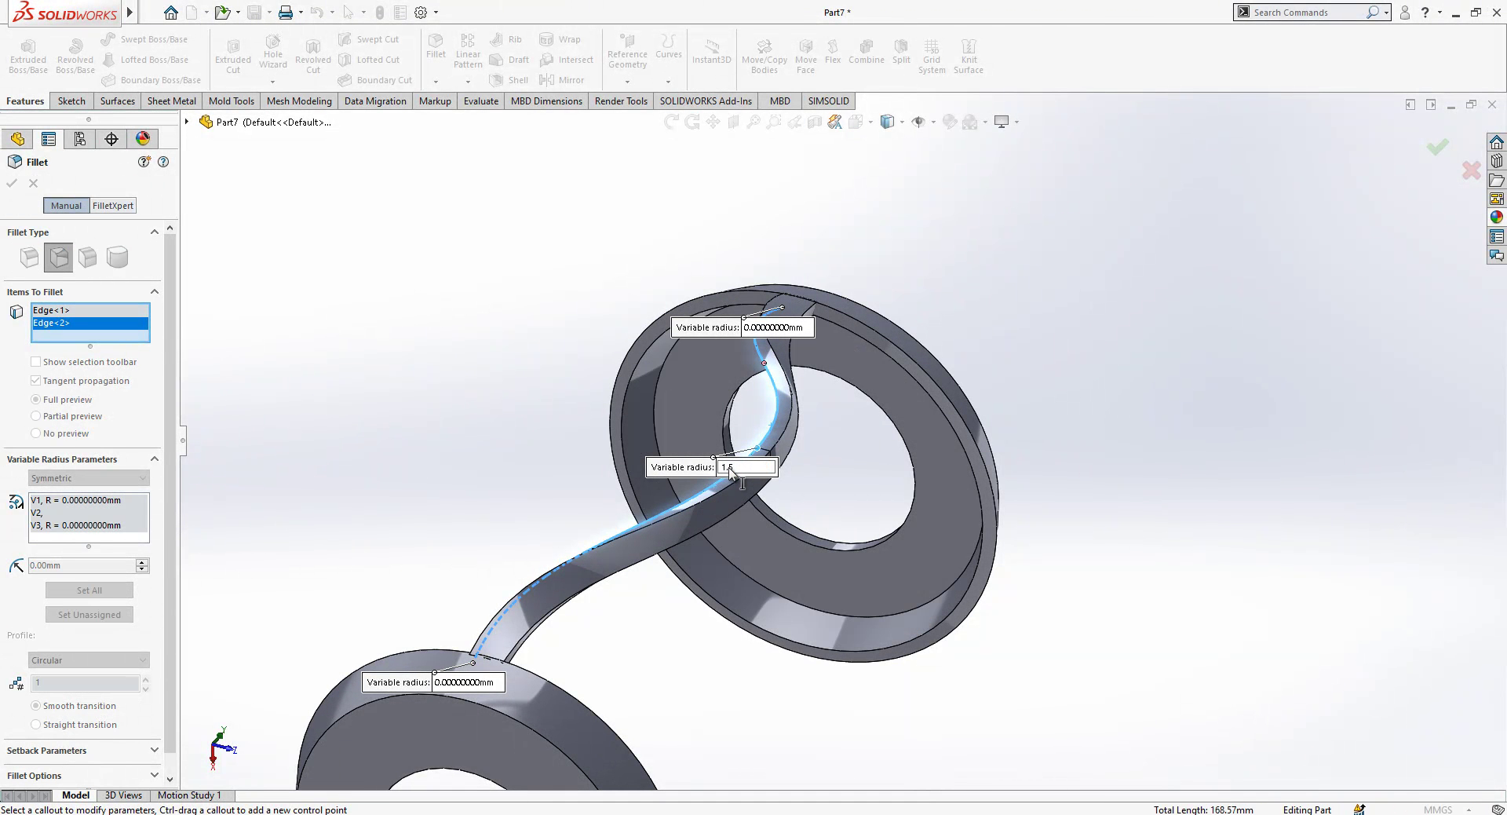
{"action": "type", "text": ".25"}
{"action": "key", "text": "Return"}
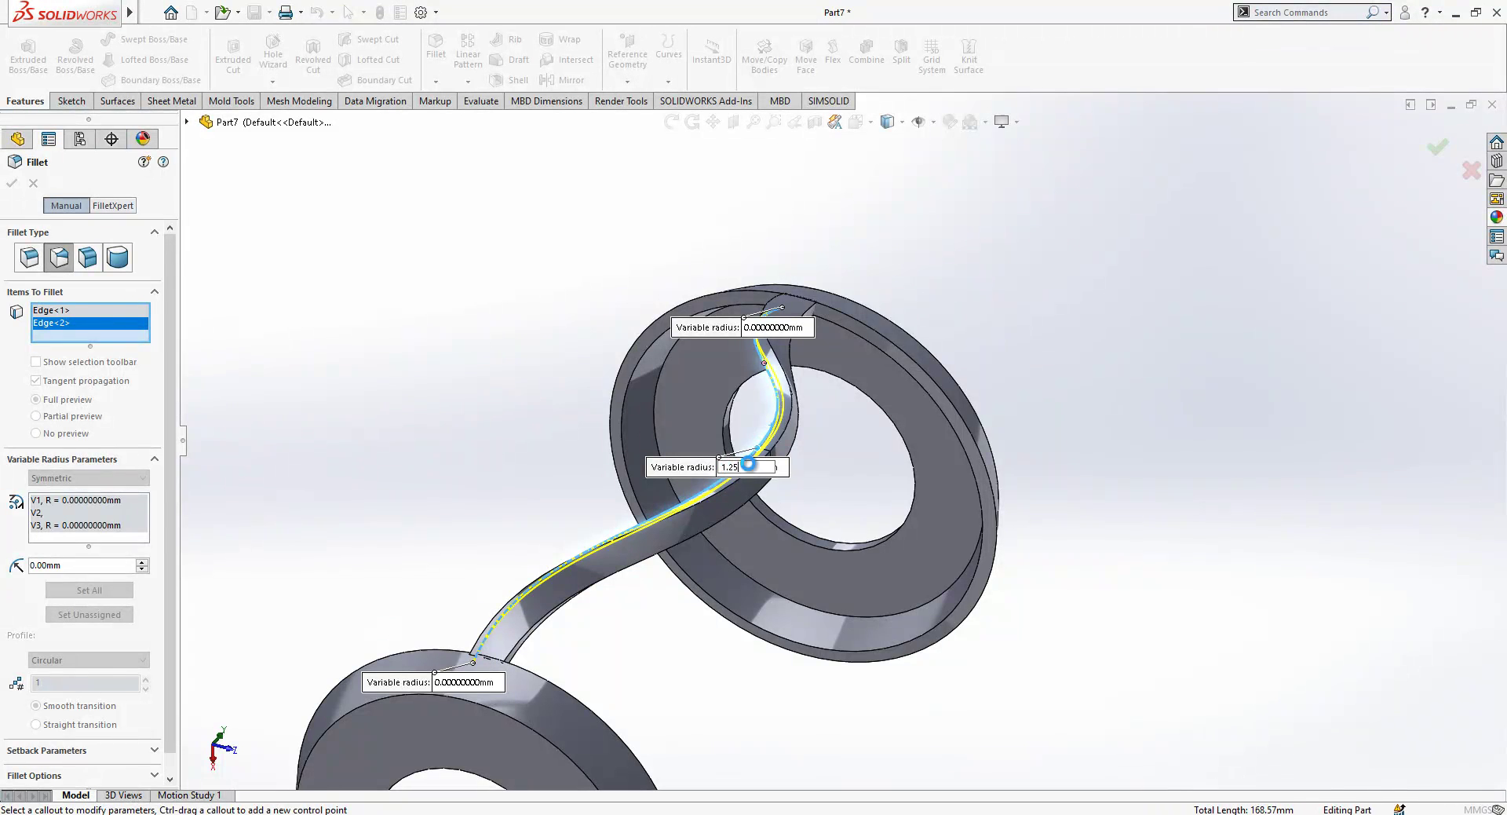
- Add a second variable fillet on the slat's other two edges, 0 mm ends and 1.25 mm middle
{"action": "middle_click_drag", "start_coordinate": [832, 417], "coordinate": [814, 512]}
{"action": "left_click", "coordinate": [434, 51]}
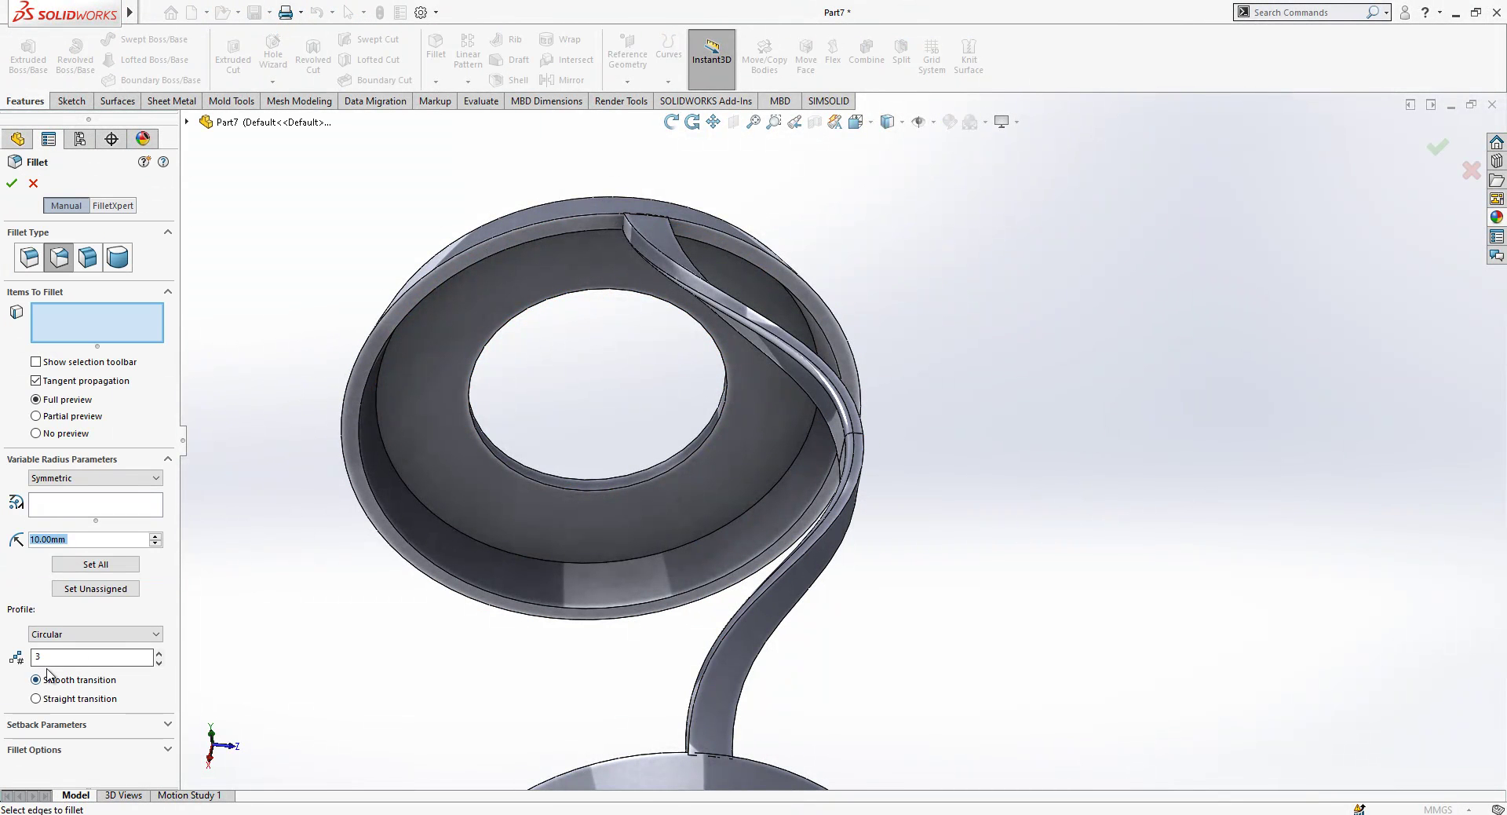
{"action": "type", "text": "1"}
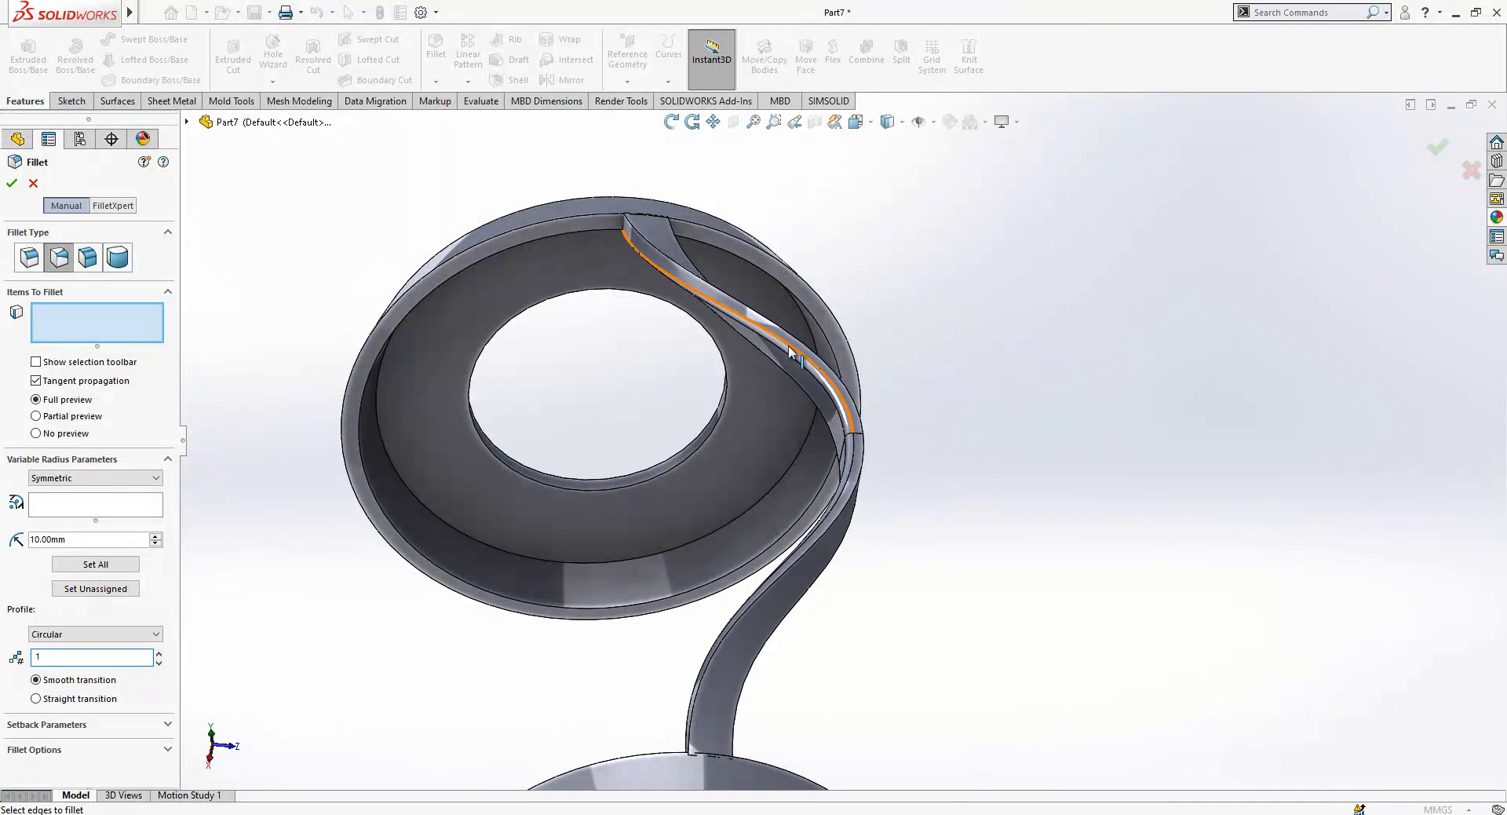
{"action": "left_click", "coordinate": [798, 344]}
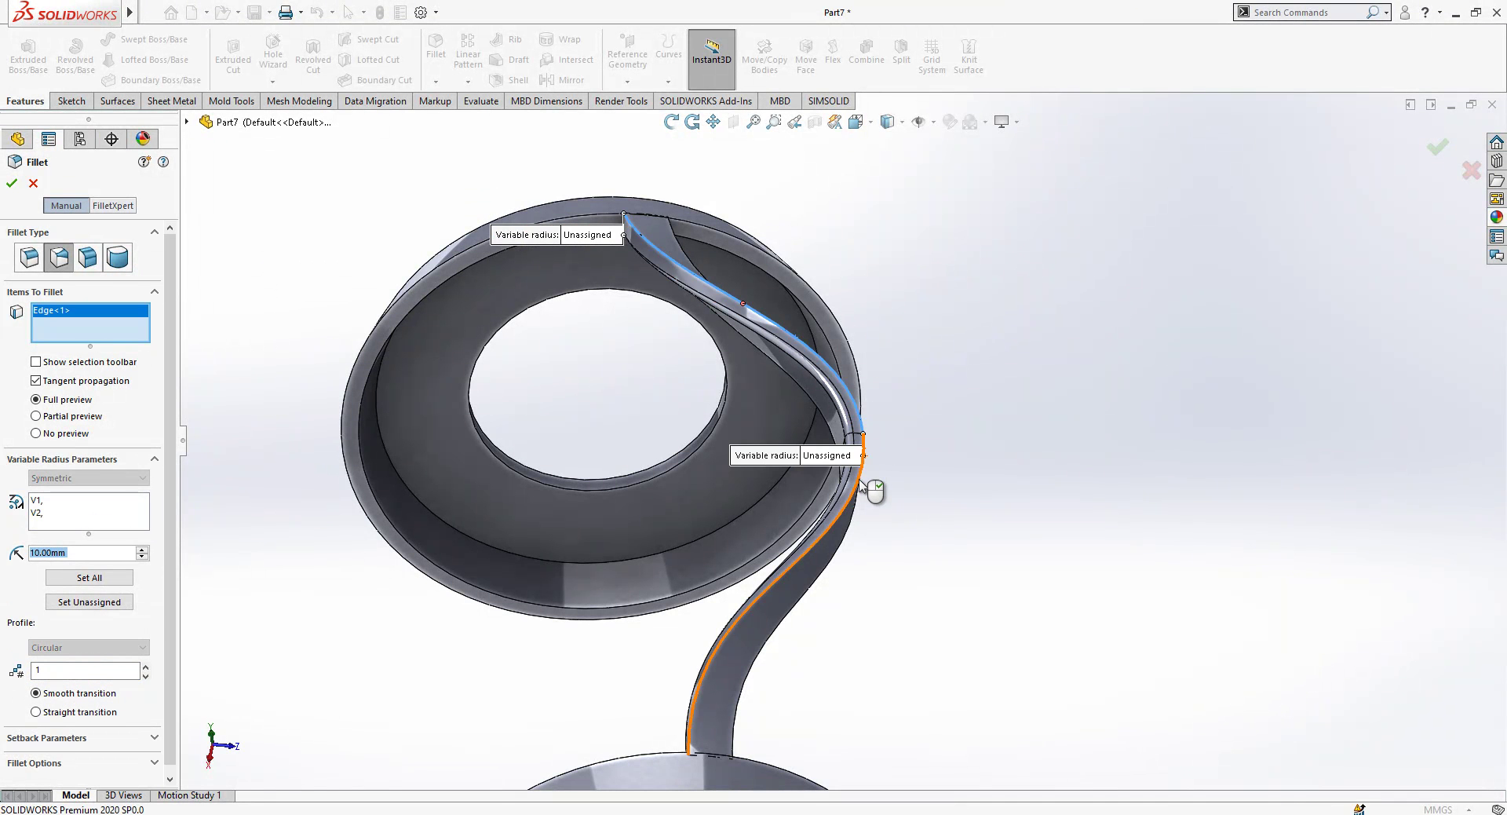
{"action": "left_click", "coordinate": [861, 484]}
{"action": "left_click", "coordinate": [605, 238]}
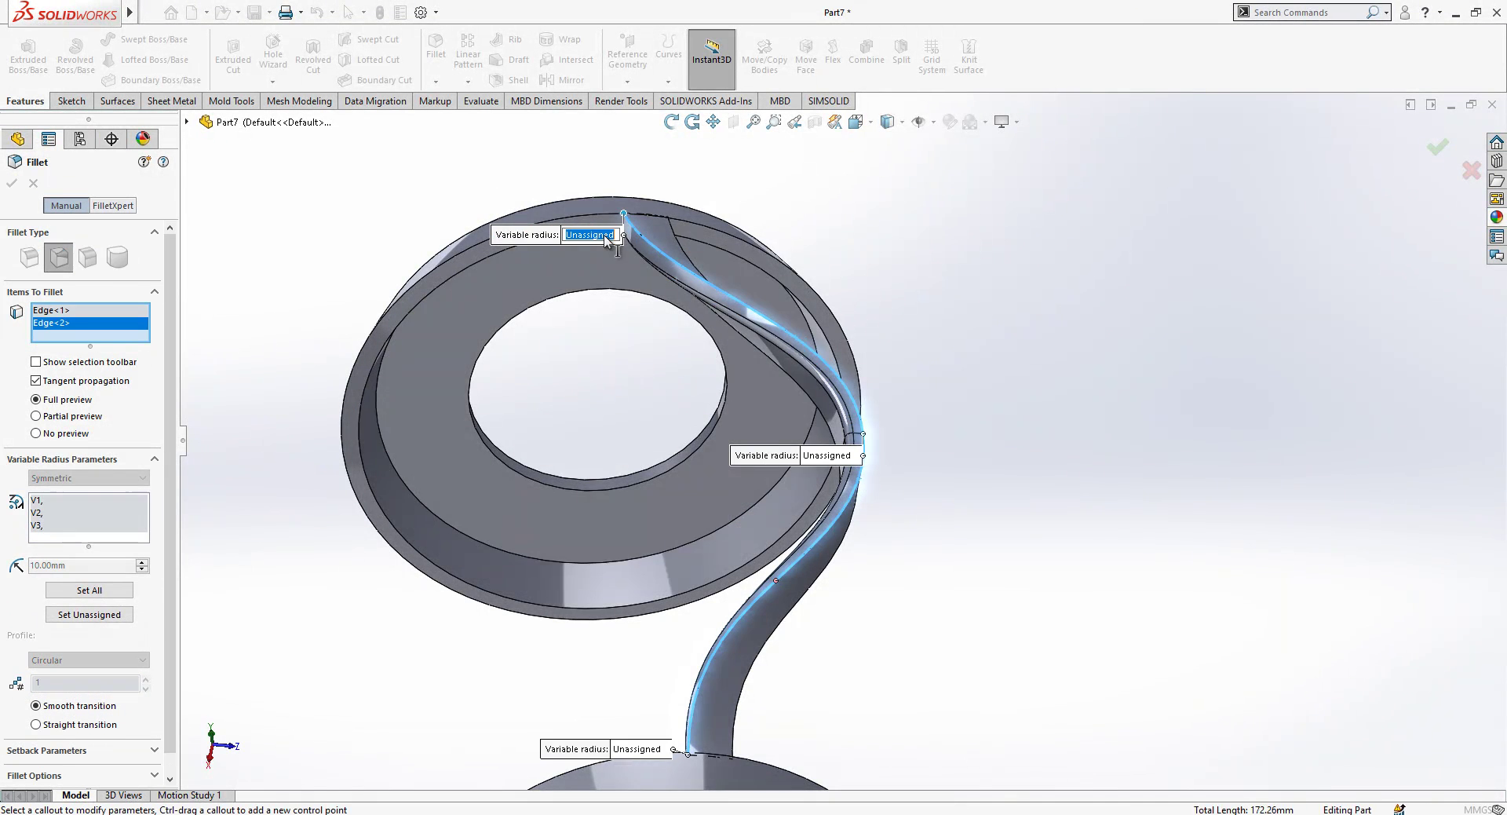
{"action": "type", "text": "0"}
{"action": "key", "text": "Return"}
{"action": "scroll", "coordinate": [634, 267], "scroll_direction": "up", "scroll_amount": 1}
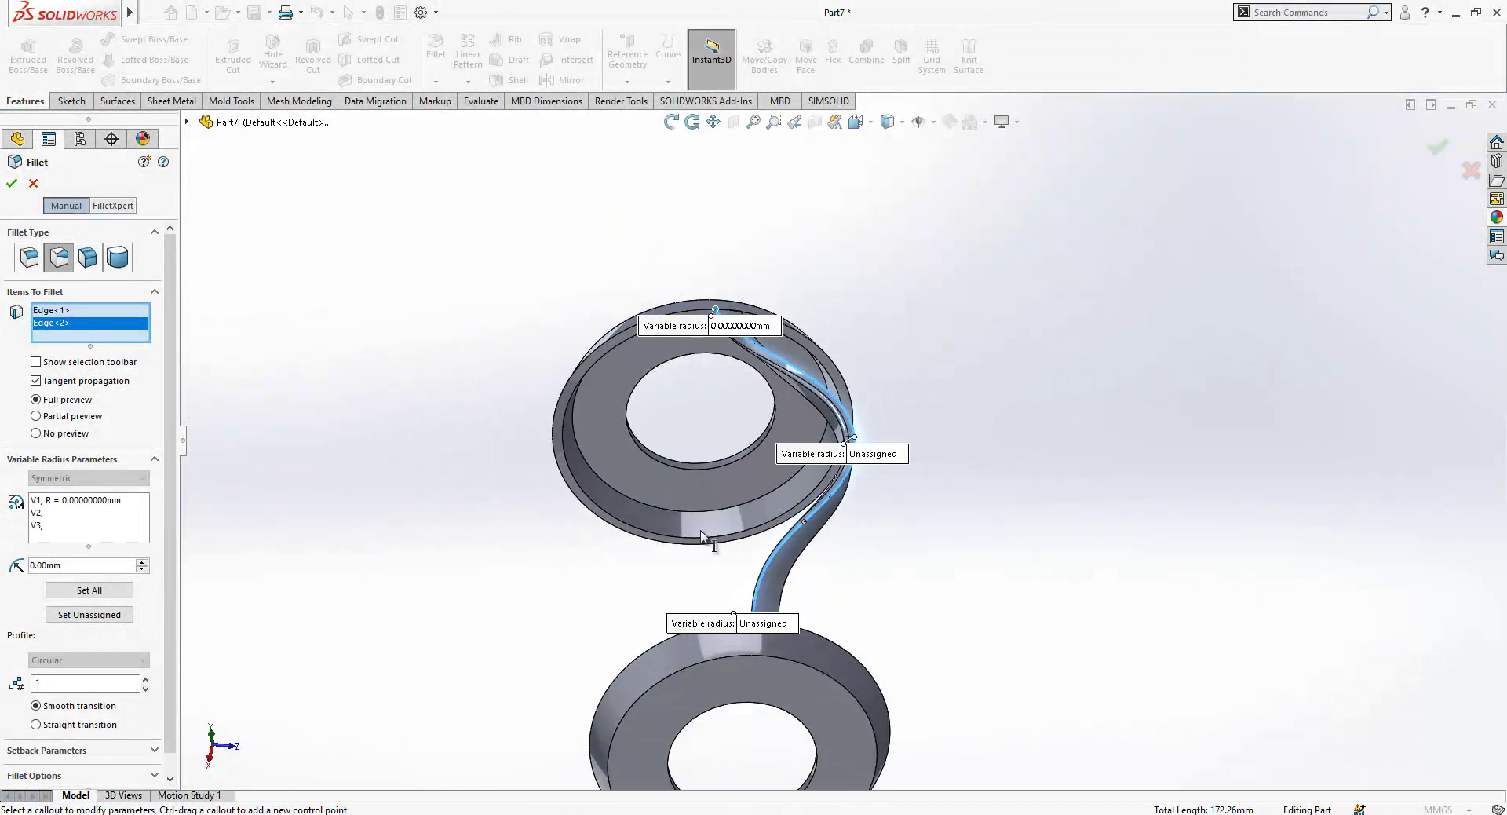
{"action": "left_click", "coordinate": [766, 624]}
{"action": "type", "text": "0"}
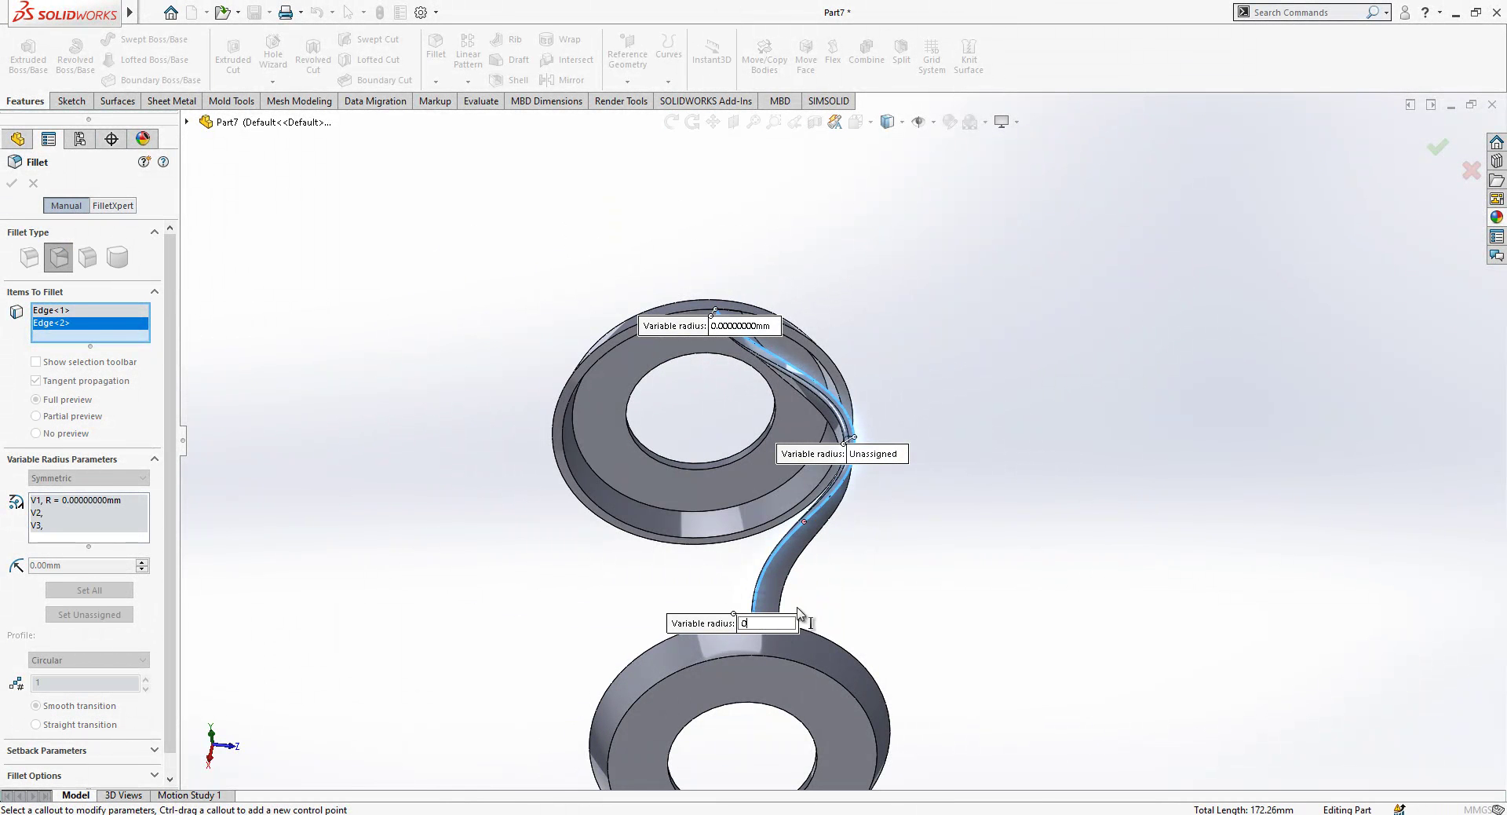
{"action": "key", "text": "Return"}
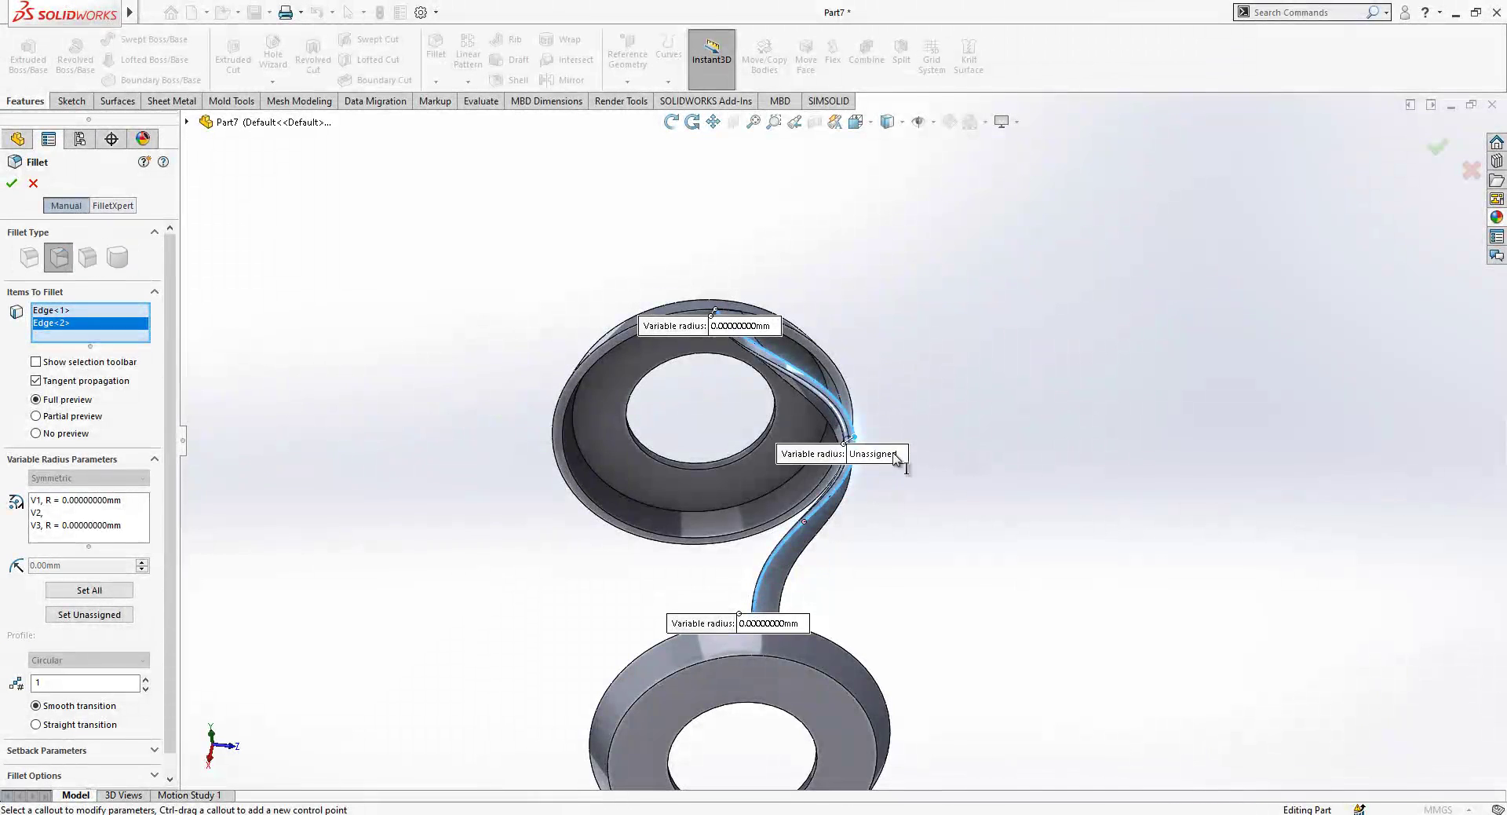
{"action": "left_click", "coordinate": [892, 454]}
{"action": "type", "text": "1"}
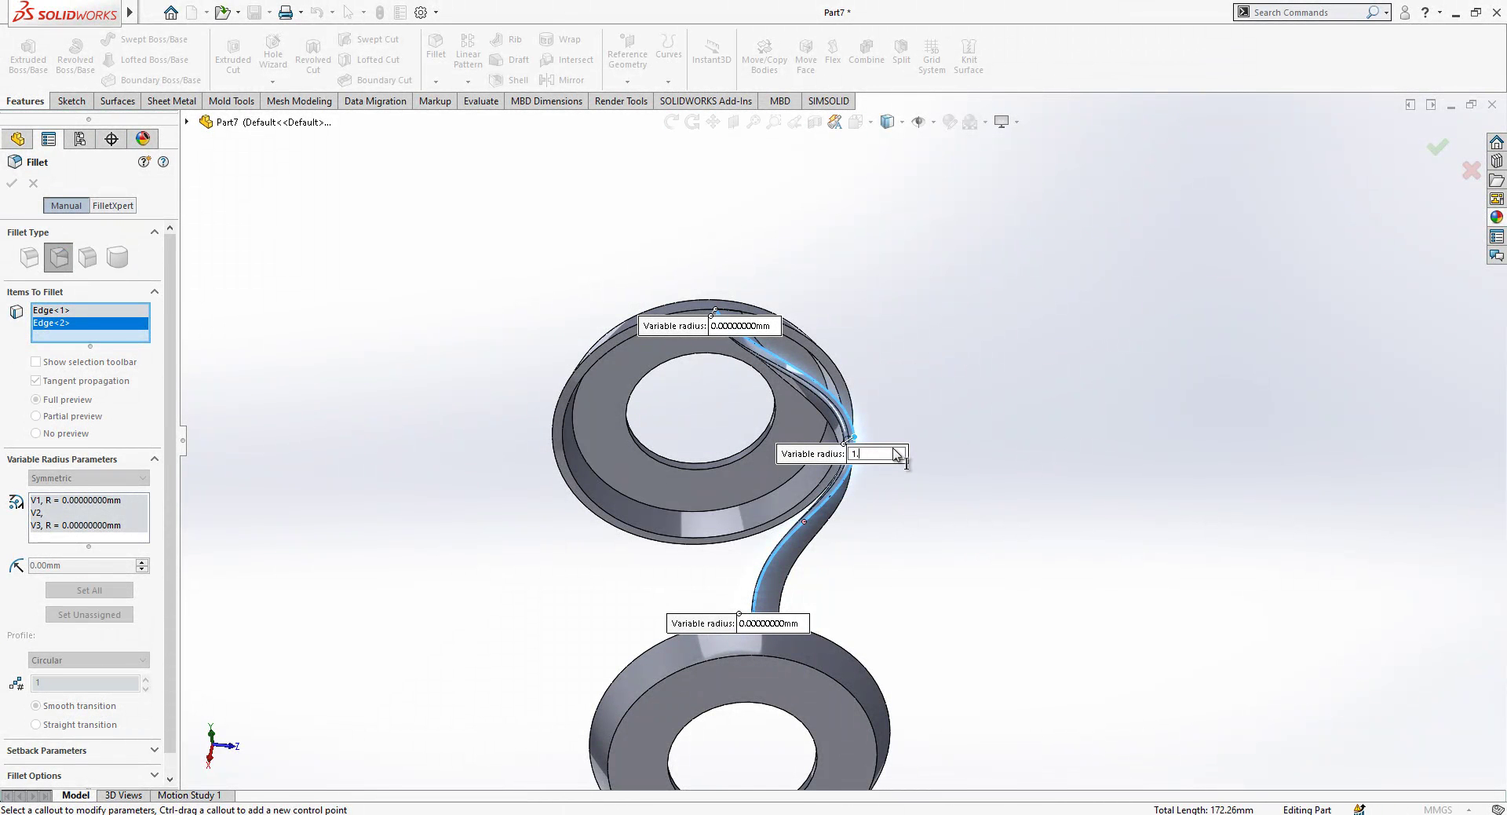
{"action": "type", "text": ".25"}
{"action": "key", "text": "Return"}
{"action": "key", "text": "Return"}
{"action": "middle_click_drag", "start_coordinate": [947, 422], "coordinate": [487, 471]}
- Create reference axis Axis1 through the origin and Top Plane
{"action": "left_click", "coordinate": [52, 368]}
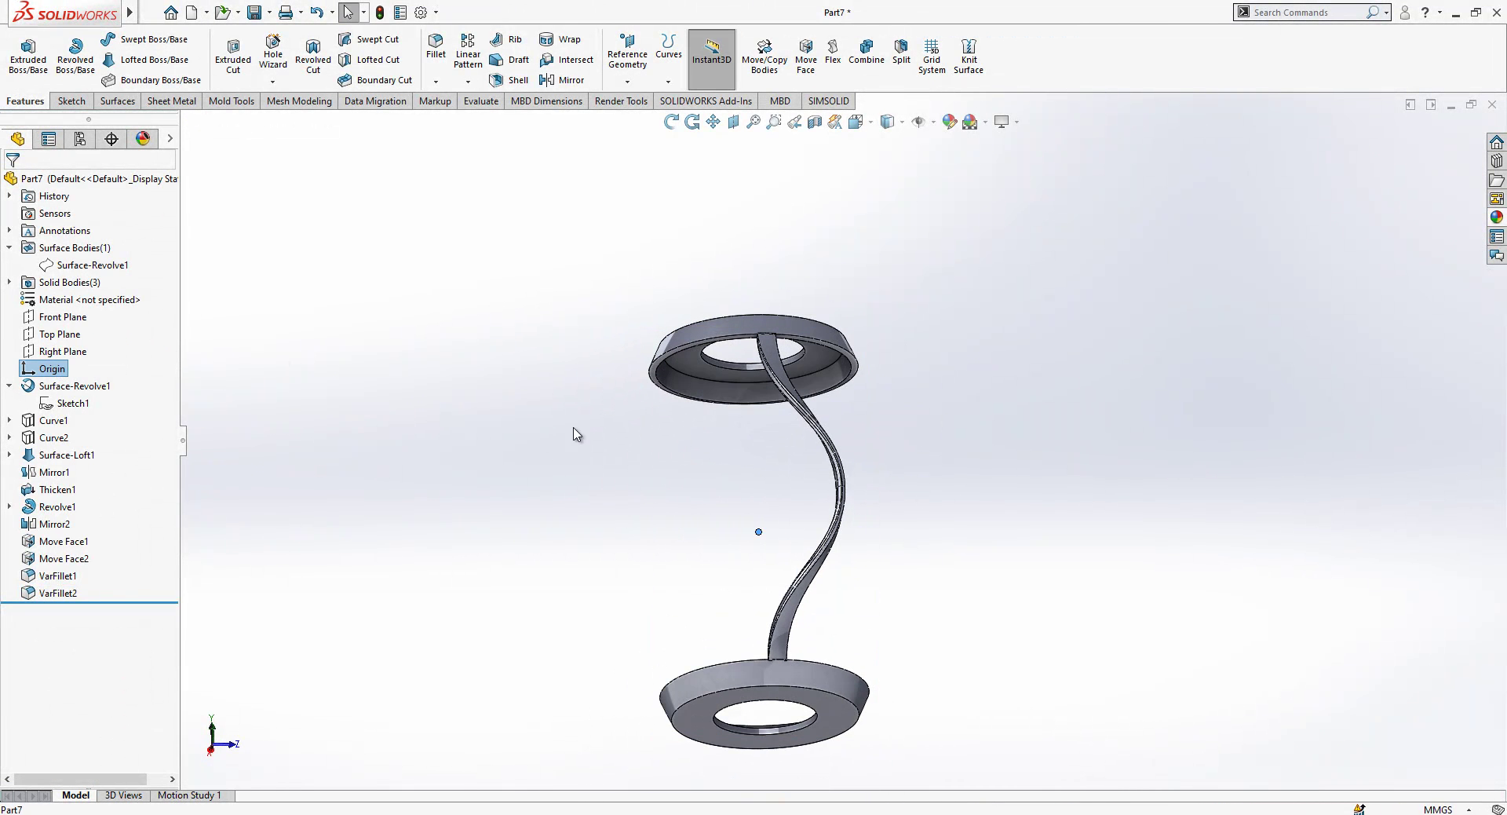
{"action": "middle_click_drag", "start_coordinate": [676, 438], "coordinate": [576, 542]}
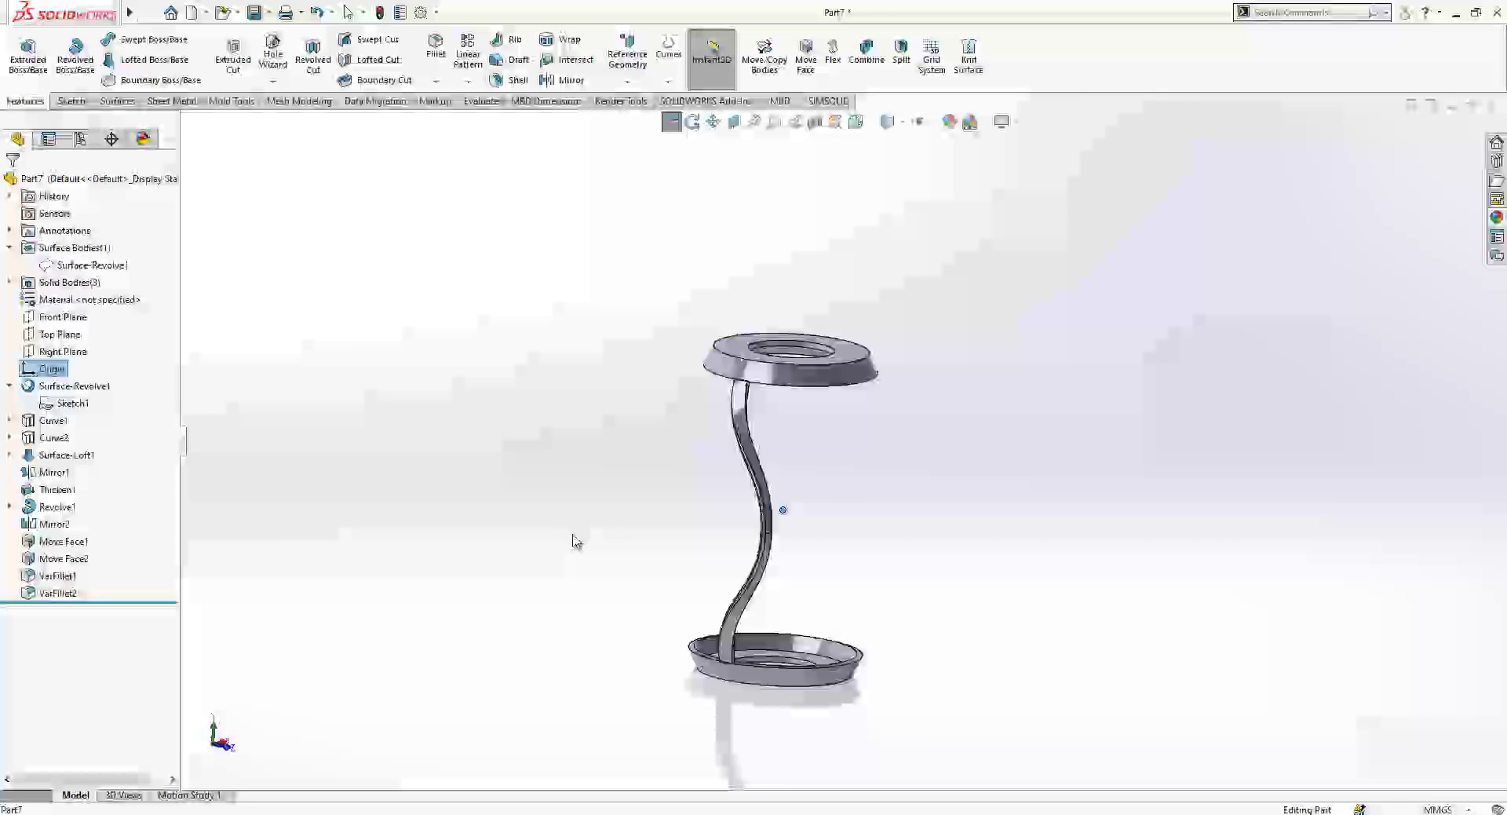
{"action": "left_click", "coordinate": [69, 338]}
{"action": "left_click", "coordinate": [627, 81]}
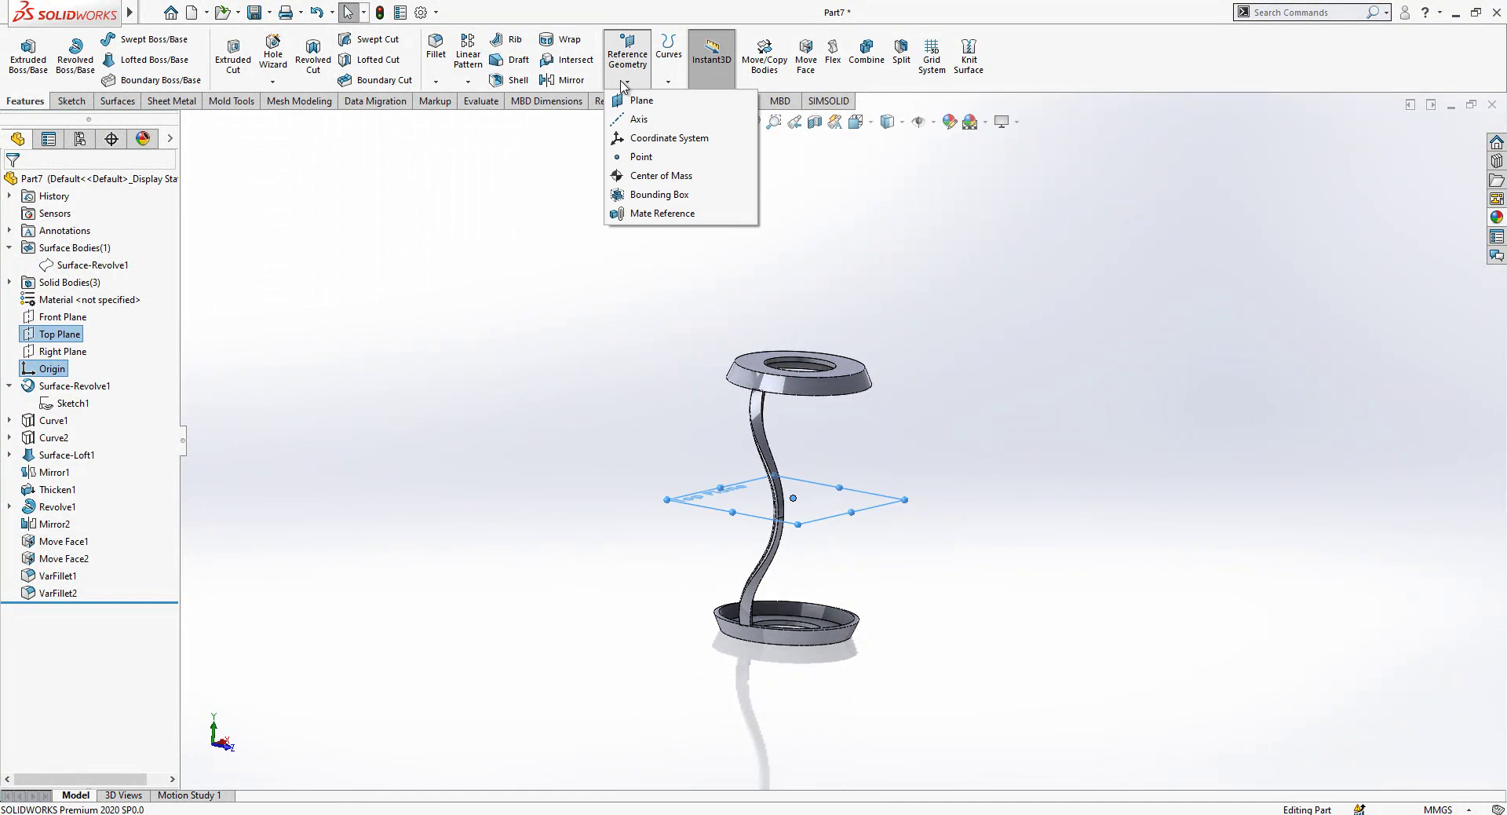
{"action": "left_click", "coordinate": [640, 114]}
{"action": "left_click", "coordinate": [12, 183]}
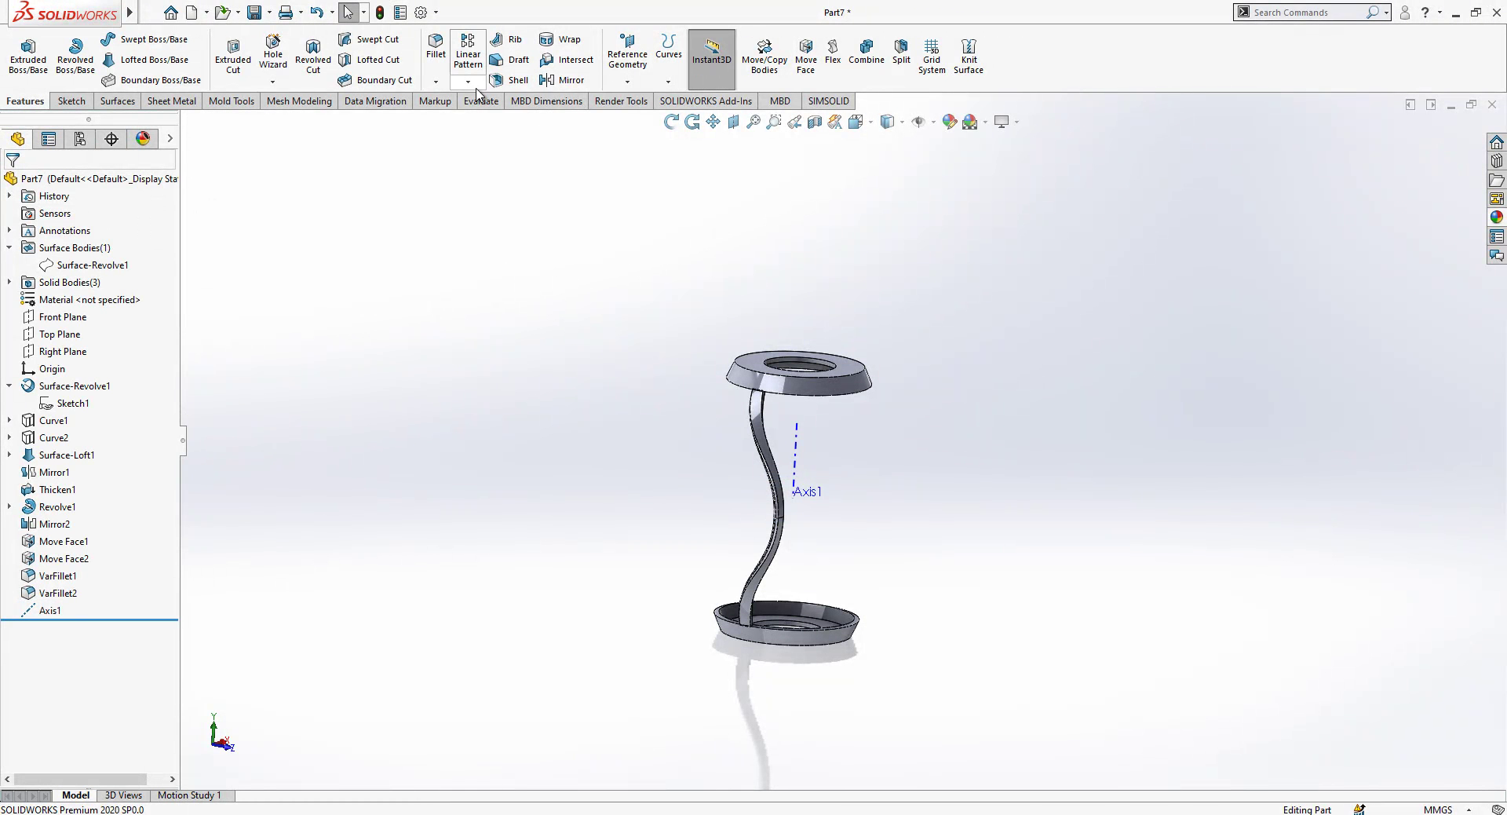
- Circularly pattern the filleted slat body 36 times over 360° about Axis1
{"action": "left_click", "coordinate": [468, 81]}
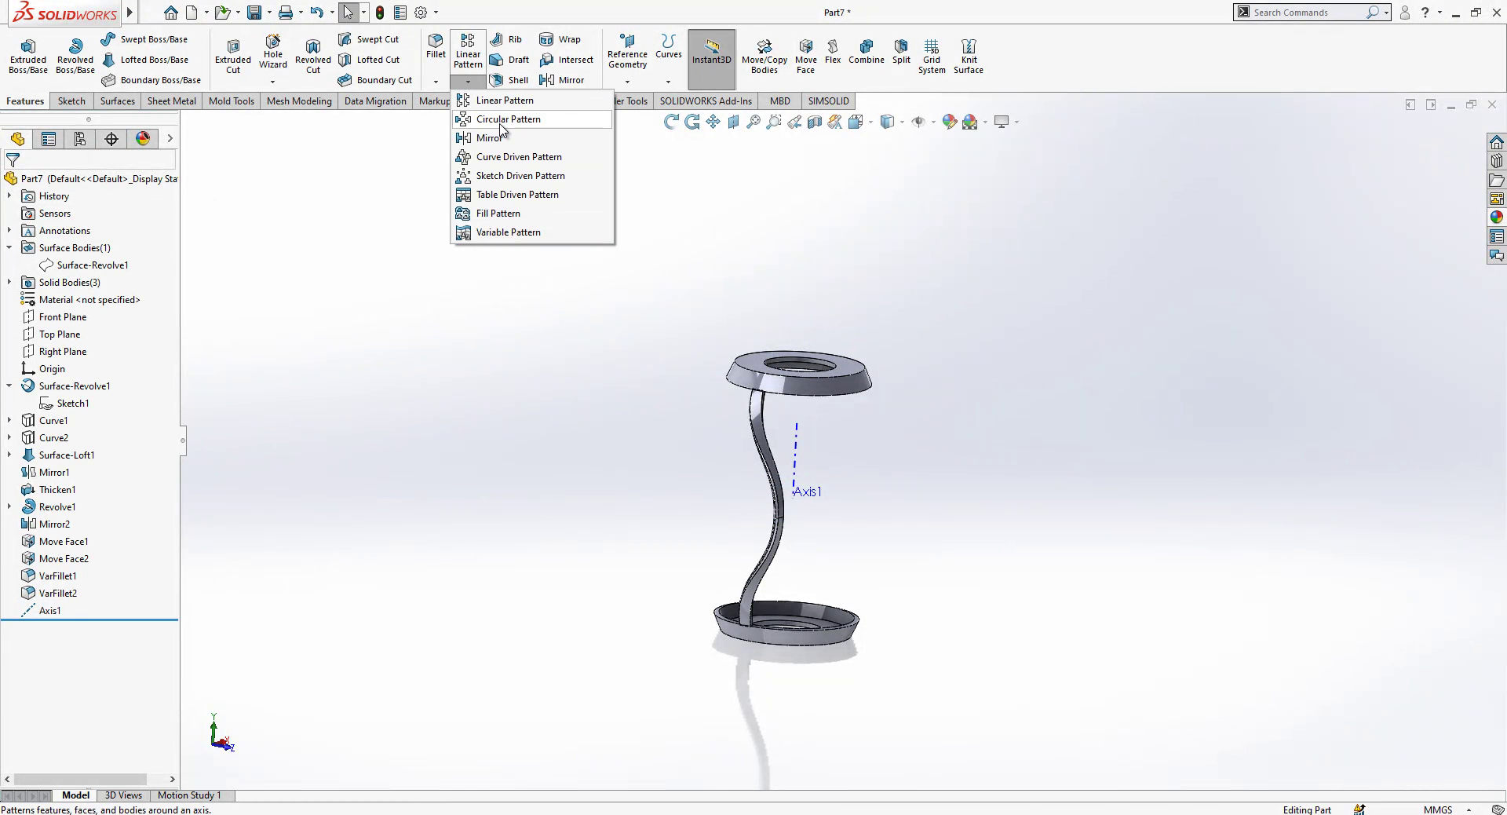
{"action": "left_click", "coordinate": [501, 120]}
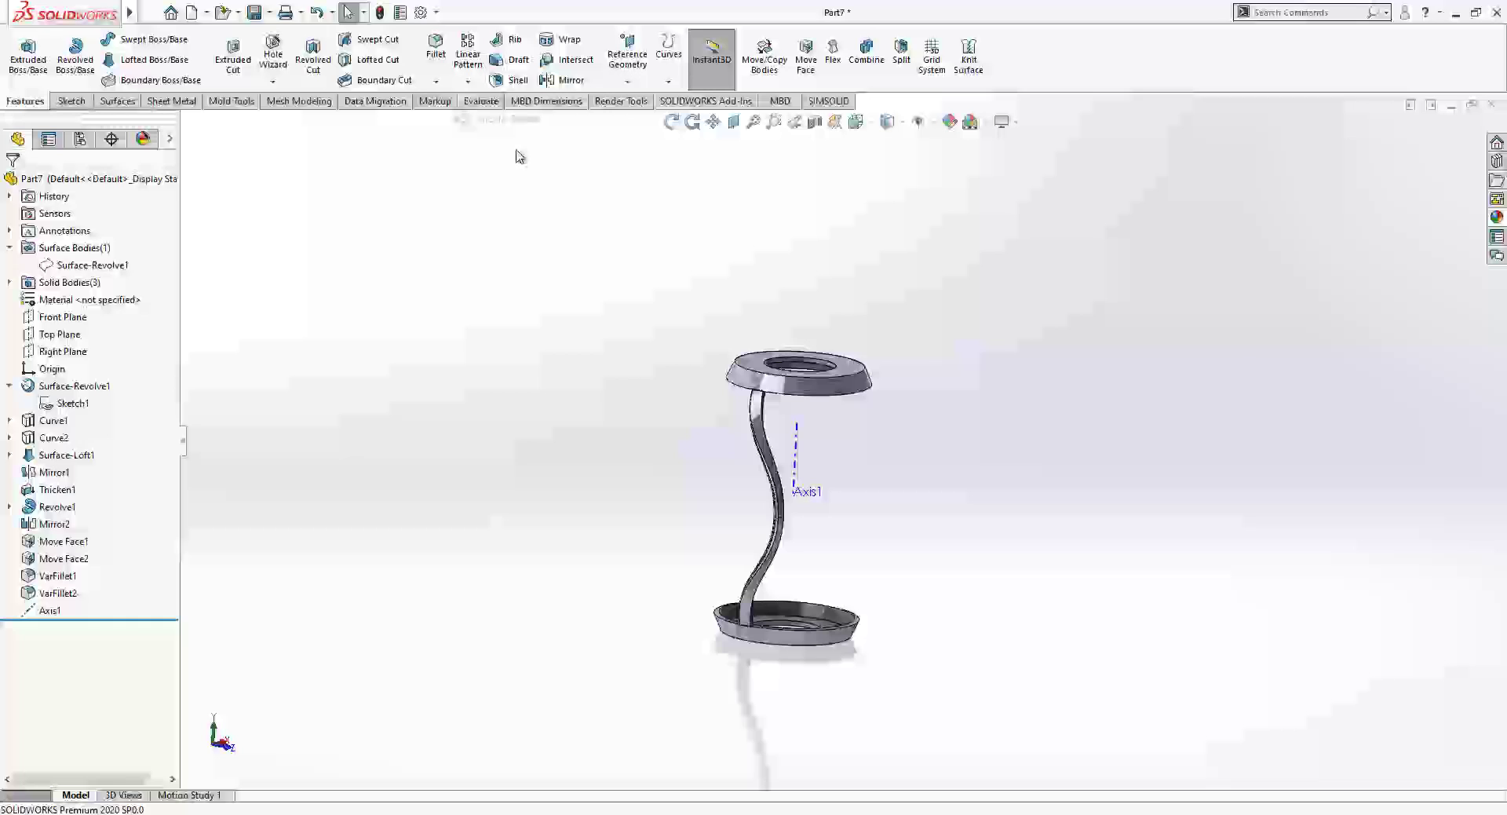
{"action": "left_click", "coordinate": [796, 453]}
{"action": "left_click", "coordinate": [12, 488]}
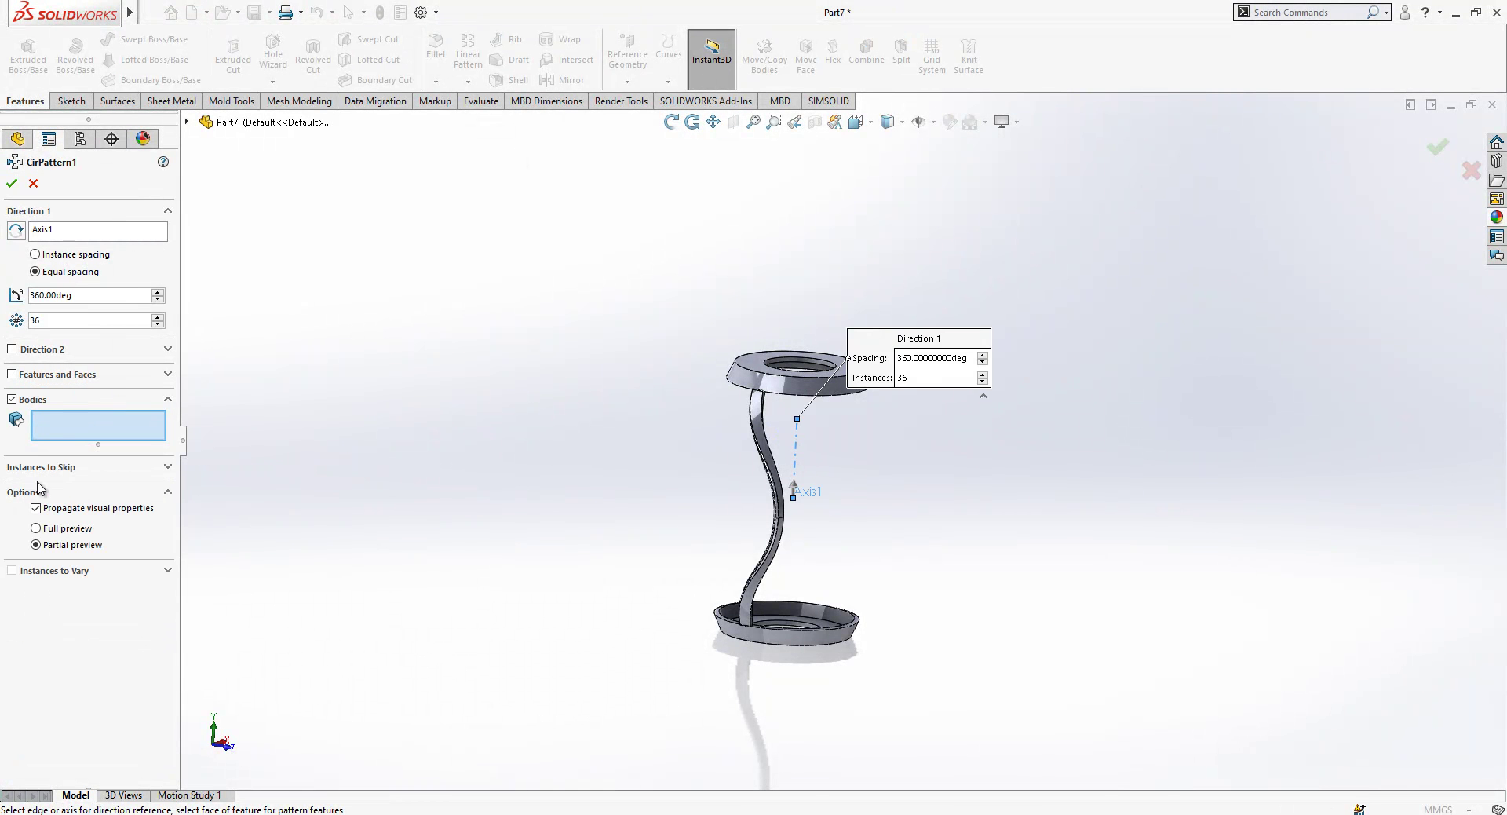
{"action": "left_click", "coordinate": [752, 430]}
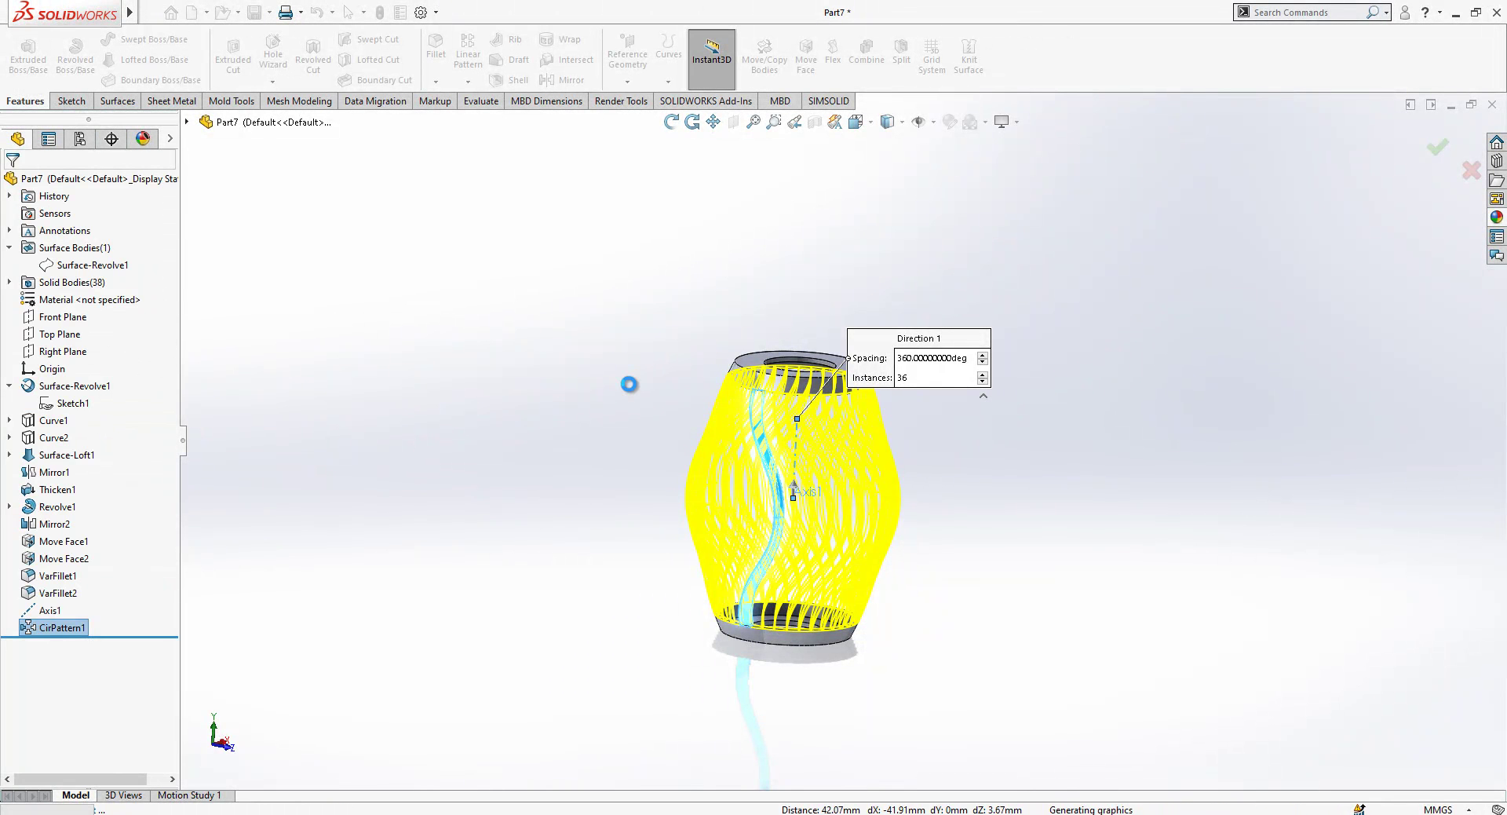
{"action": "middle_click_drag", "start_coordinate": [812, 450], "coordinate": [877, 437]}
{"action": "scroll", "coordinate": [877, 436], "scroll_direction": "up", "scroll_amount": 1}
- Hide Axis1 and Add-combine all slat and ring bodies into one solid
{"action": "left_click", "coordinate": [777, 385]}
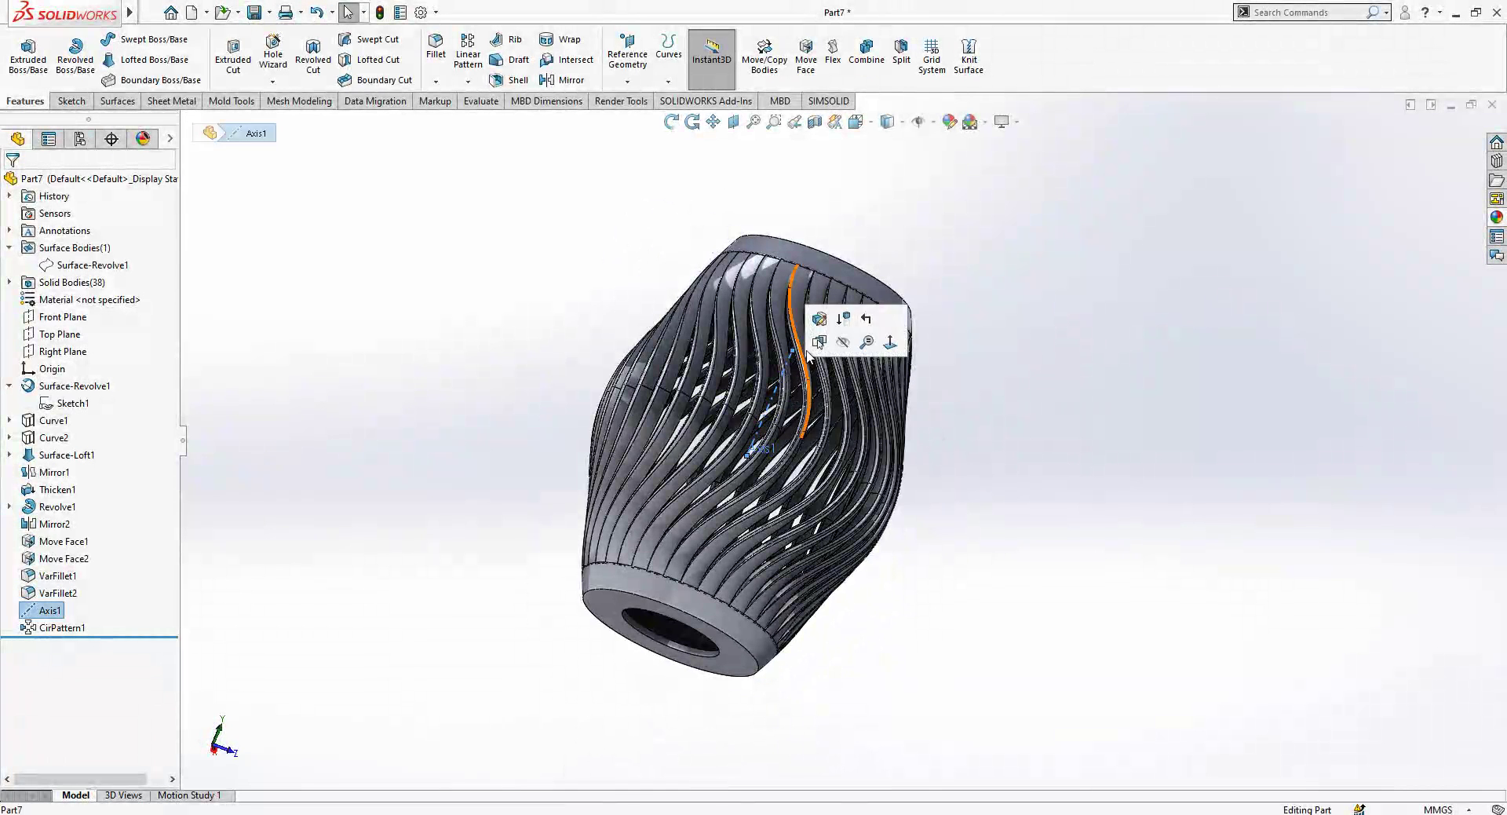
{"action": "left_click", "coordinate": [848, 343]}
{"action": "left_click", "coordinate": [866, 51]}
{"action": "left_click_drag", "start_coordinate": [1118, 183], "coordinate": [402, 750]}
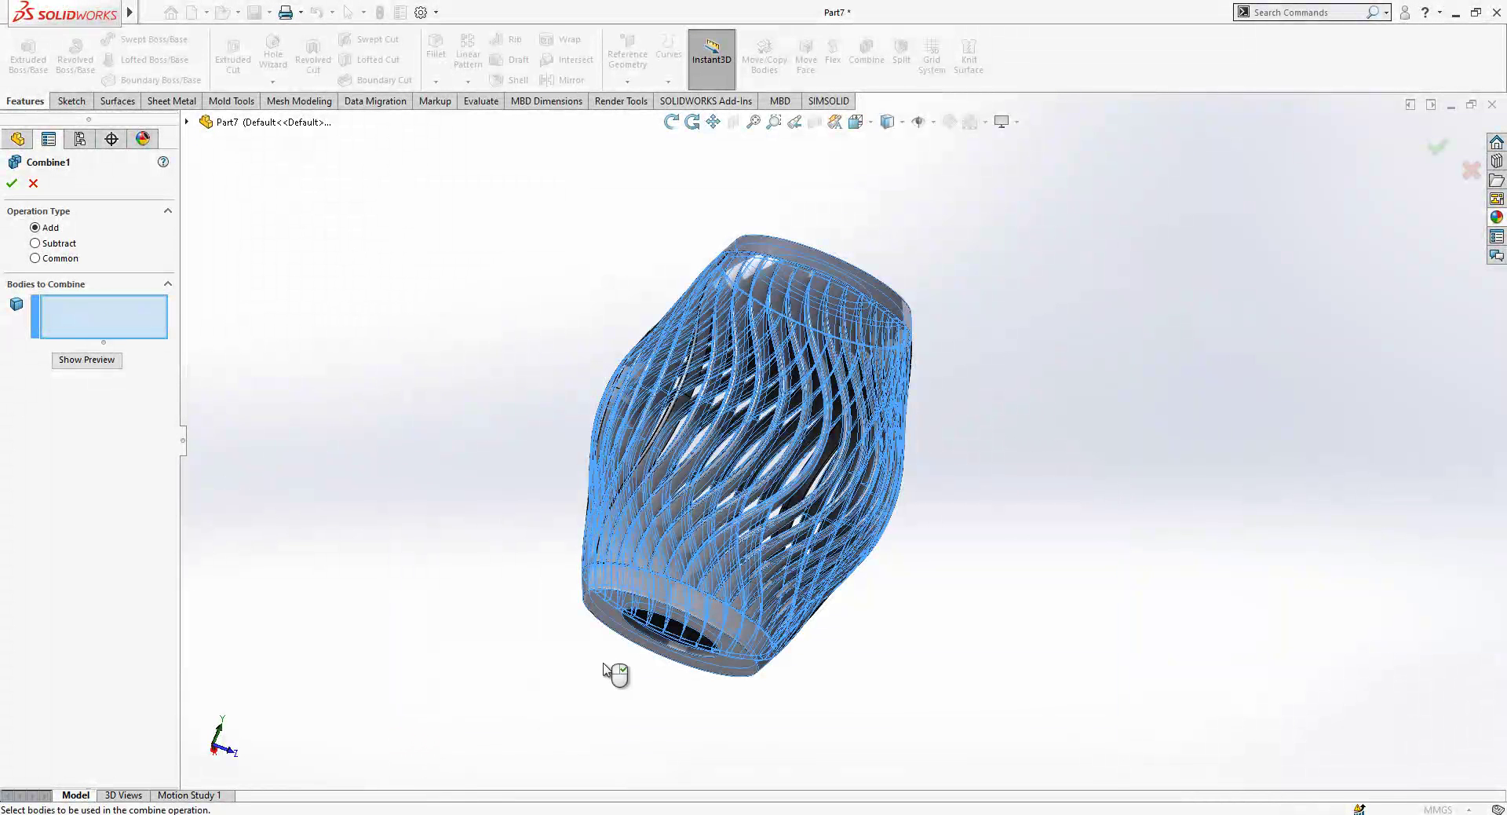
{"action": "left_click", "coordinate": [10, 185]}
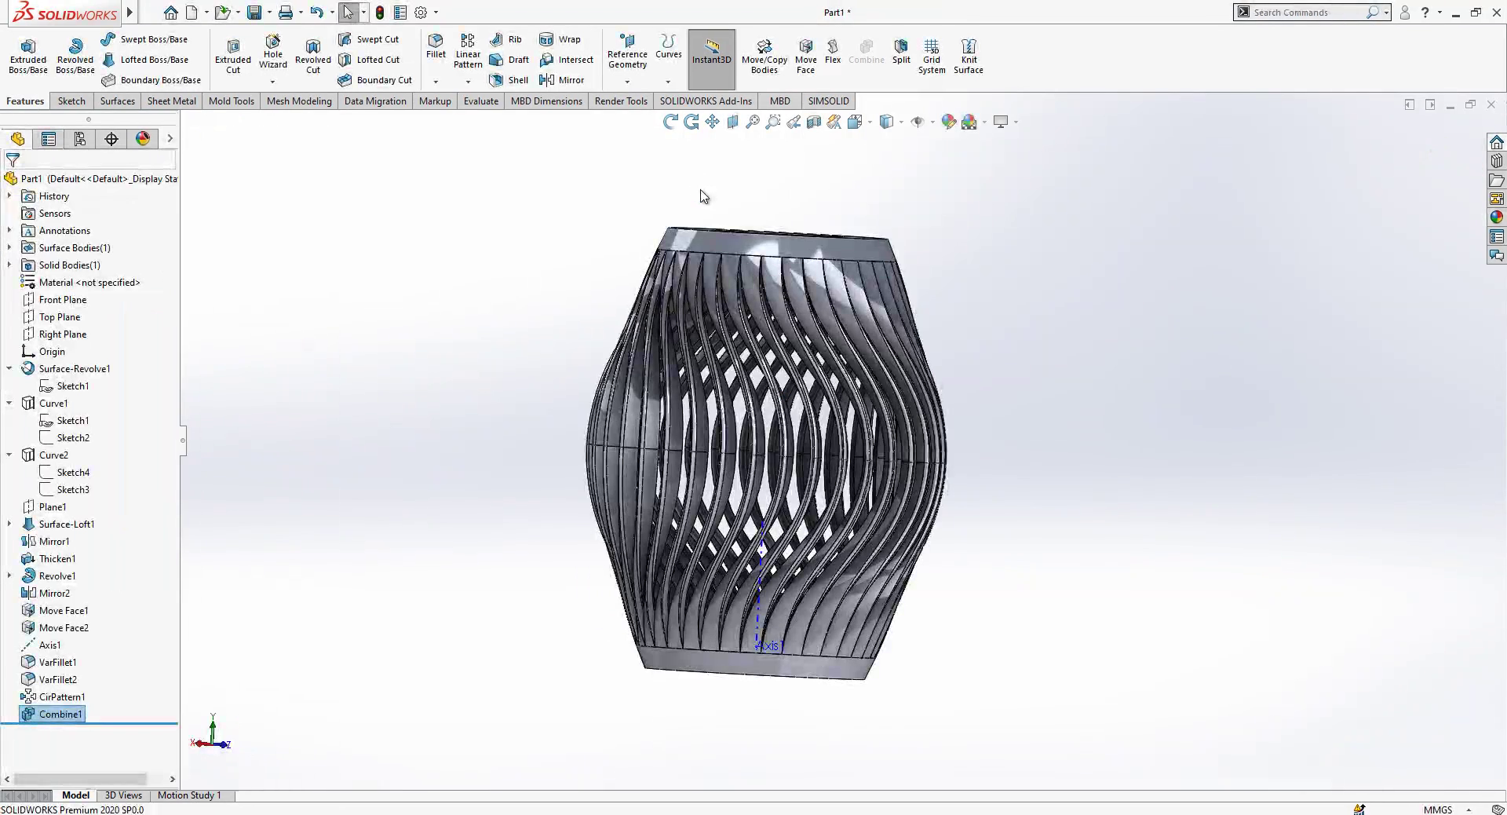
- Fillet the outer rim edges of the bottom and top rings with a constant 1 mm radius
{"action": "middle_click_drag", "start_coordinate": [729, 542], "coordinate": [895, 354]}
{"action": "scroll", "coordinate": [906, 346], "scroll_direction": "down", "scroll_amount": 1}
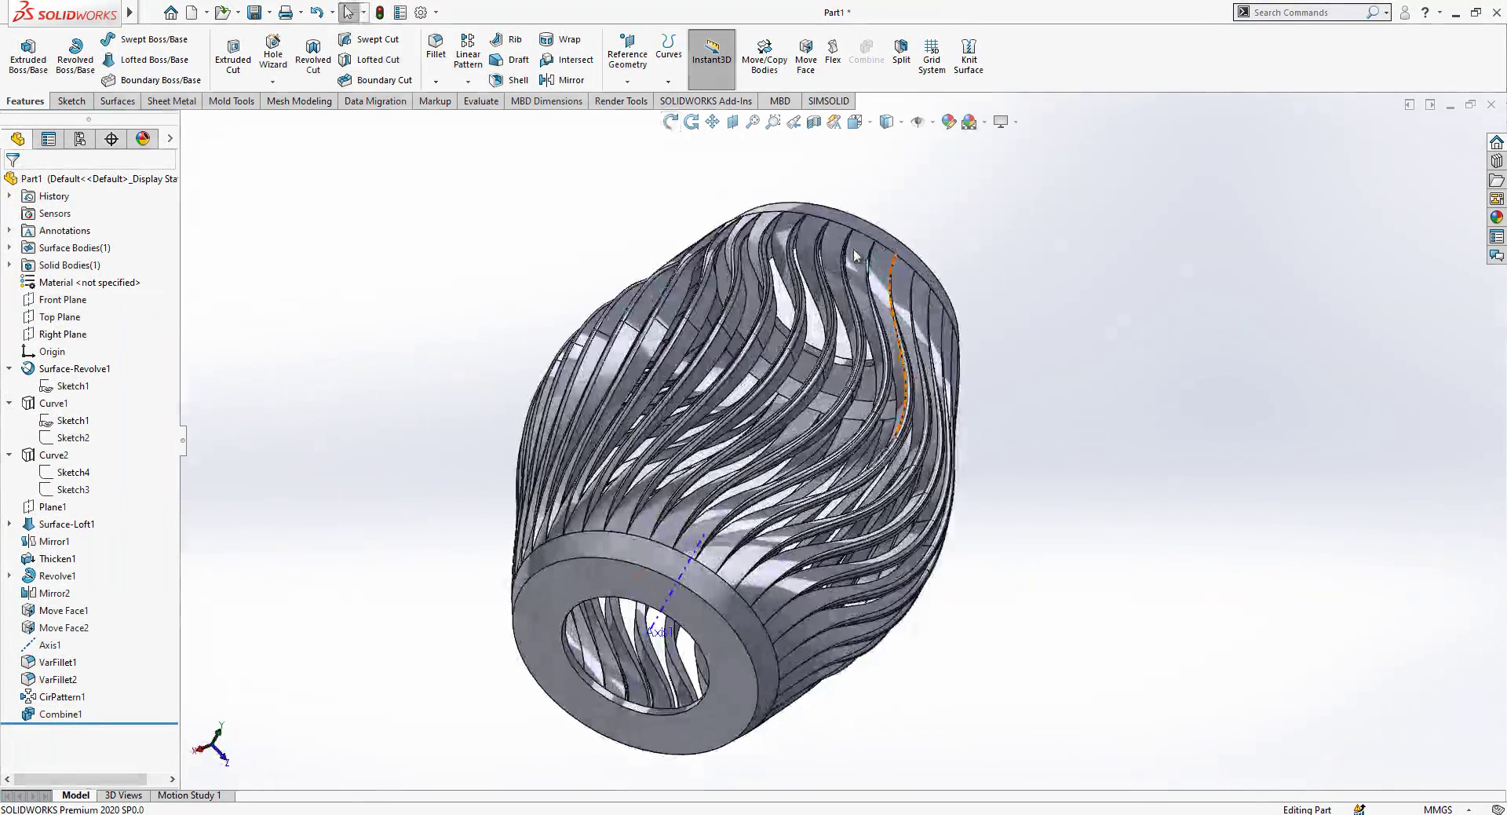
{"action": "left_click", "coordinate": [436, 47]}
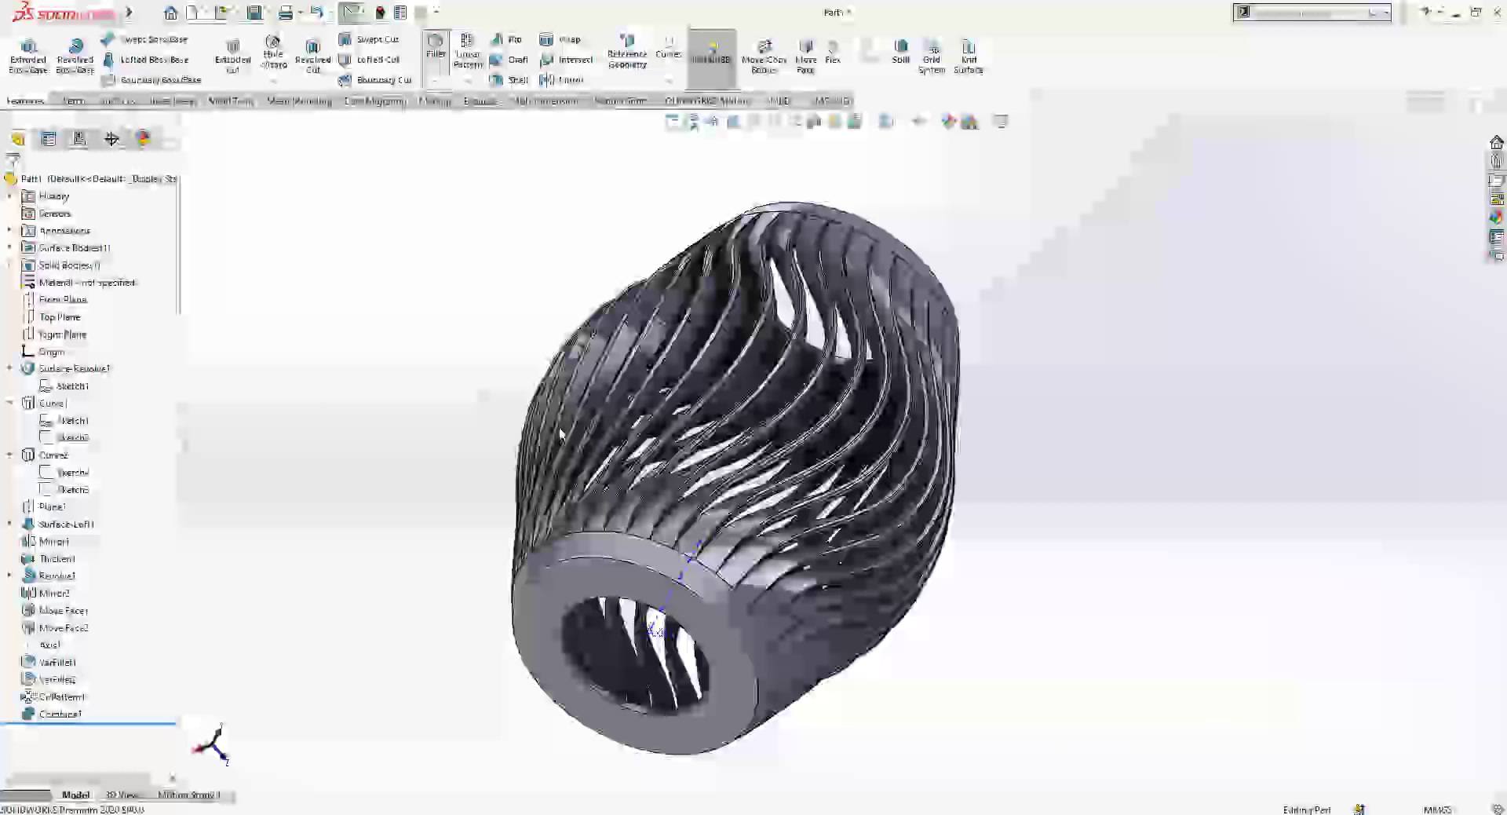
{"action": "left_click", "coordinate": [594, 550]}
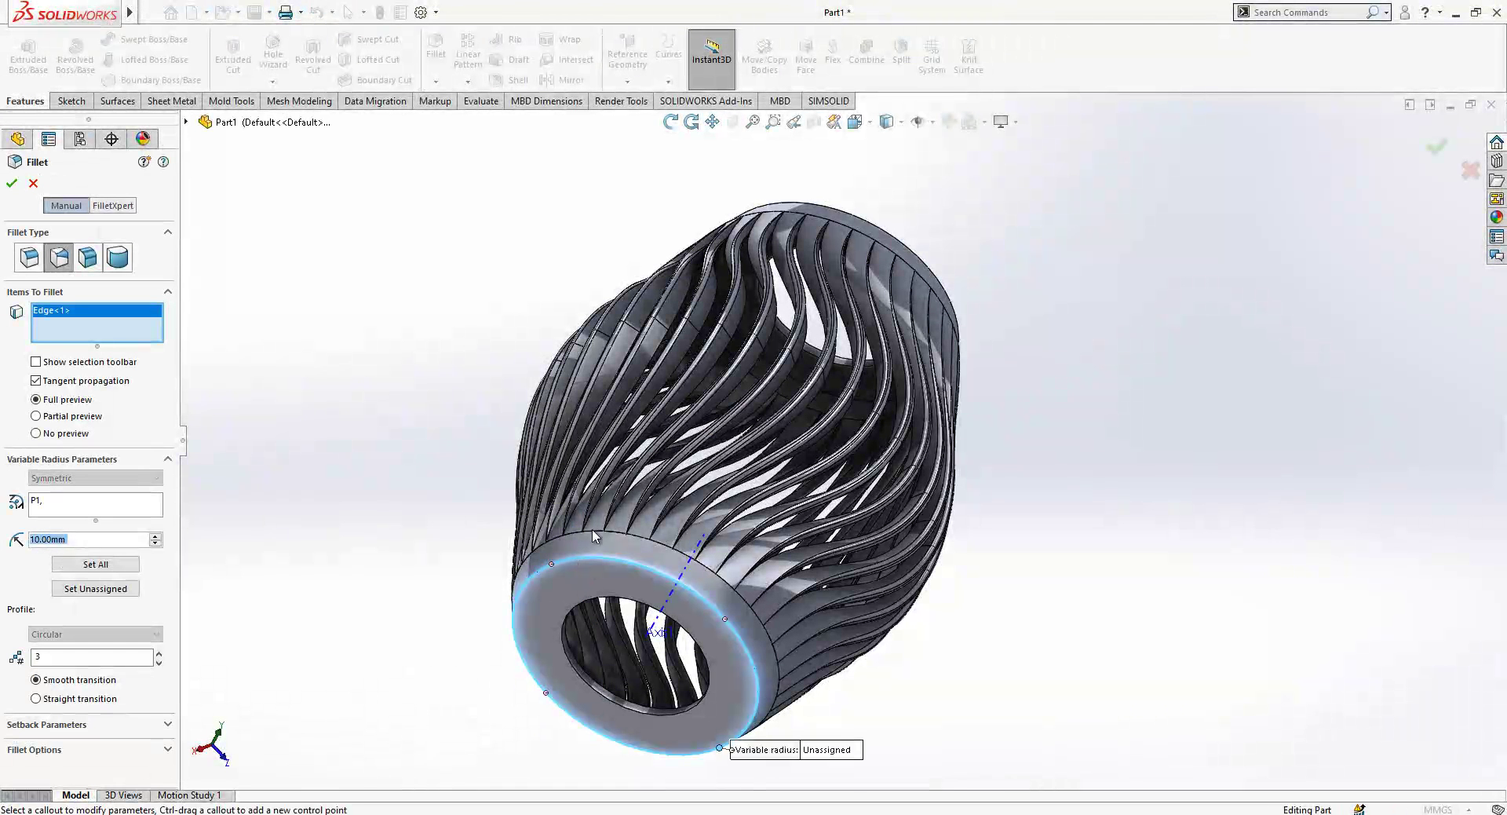
{"action": "left_click", "coordinate": [870, 225]}
{"action": "left_click", "coordinate": [29, 257]}
{"action": "left_click_drag", "start_coordinate": [89, 503], "coordinate": [27, 509]}
{"action": "type", "text": "1"}
{"action": "key", "text": "Return"}
{"action": "key", "text": "Return"}
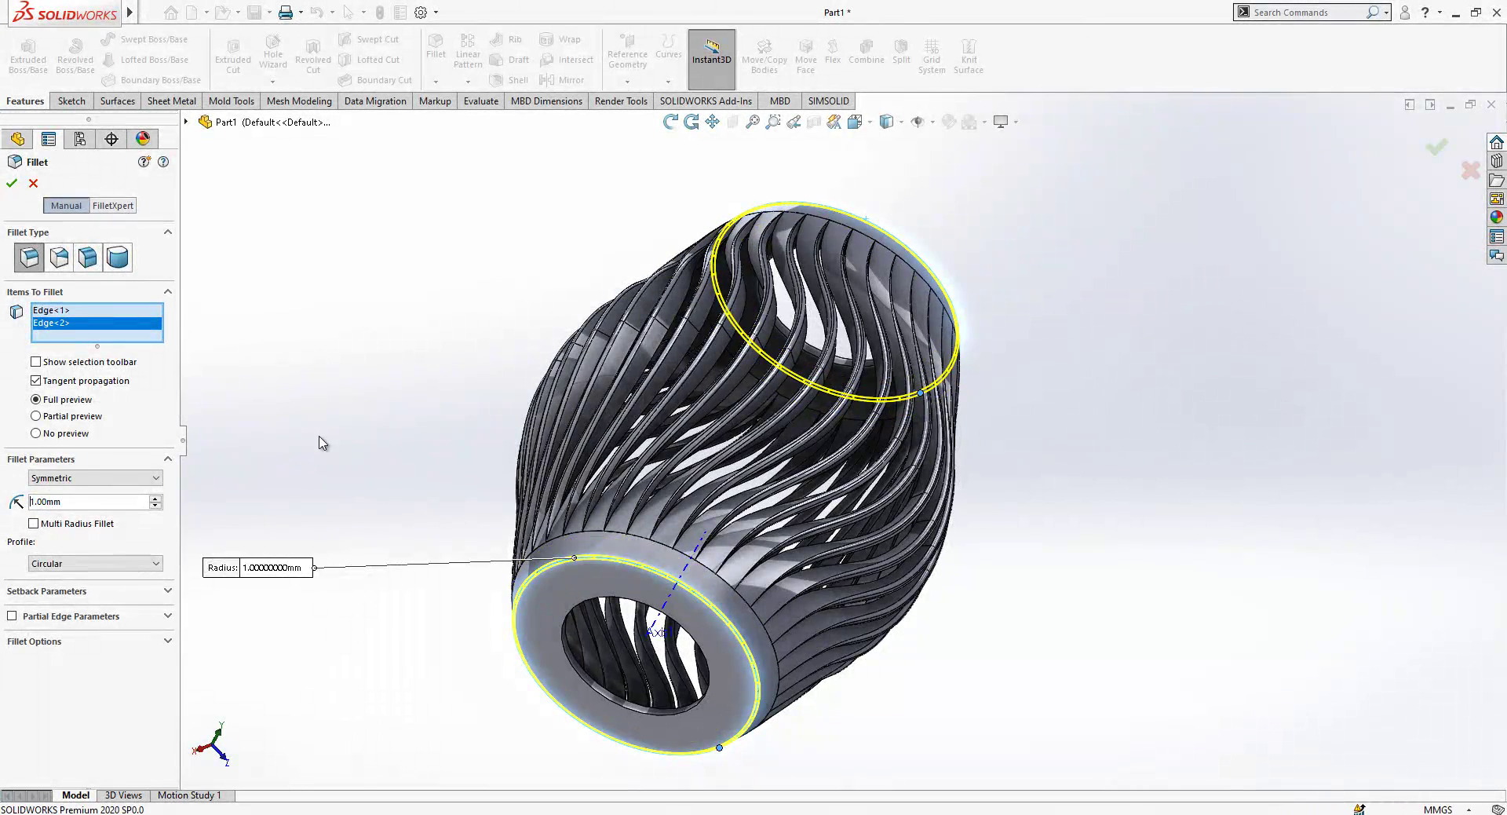
{"action": "scroll", "coordinate": [620, 471], "scroll_direction": "up", "scroll_amount": 1}
{"action": "middle_click_drag", "start_coordinate": [634, 485], "coordinate": [626, 463]}
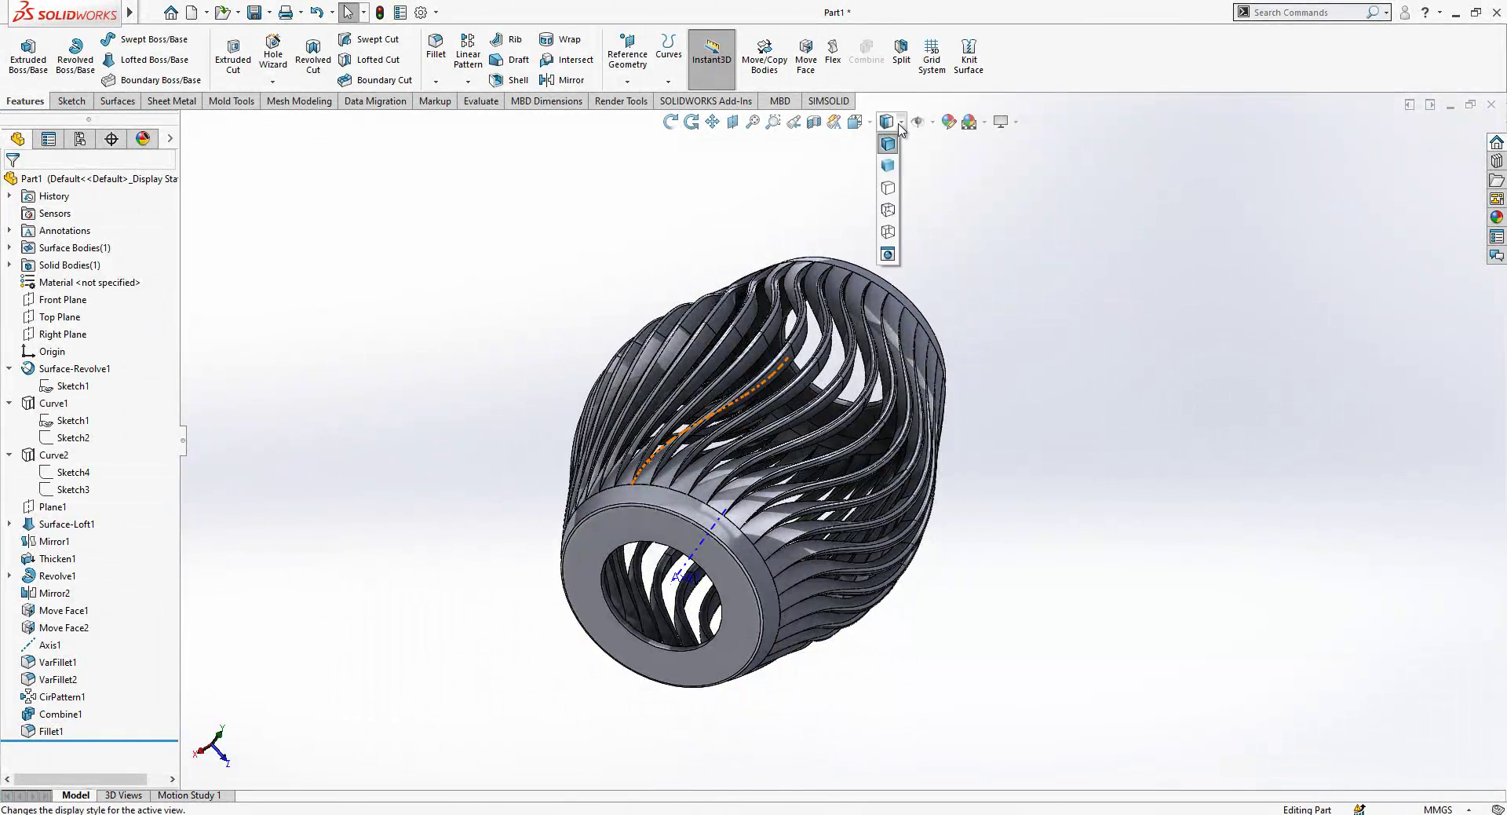
- Sketch a centre-point arc slot centred at the origin on the bottom ring face
{"action": "left_click", "coordinate": [709, 529]}
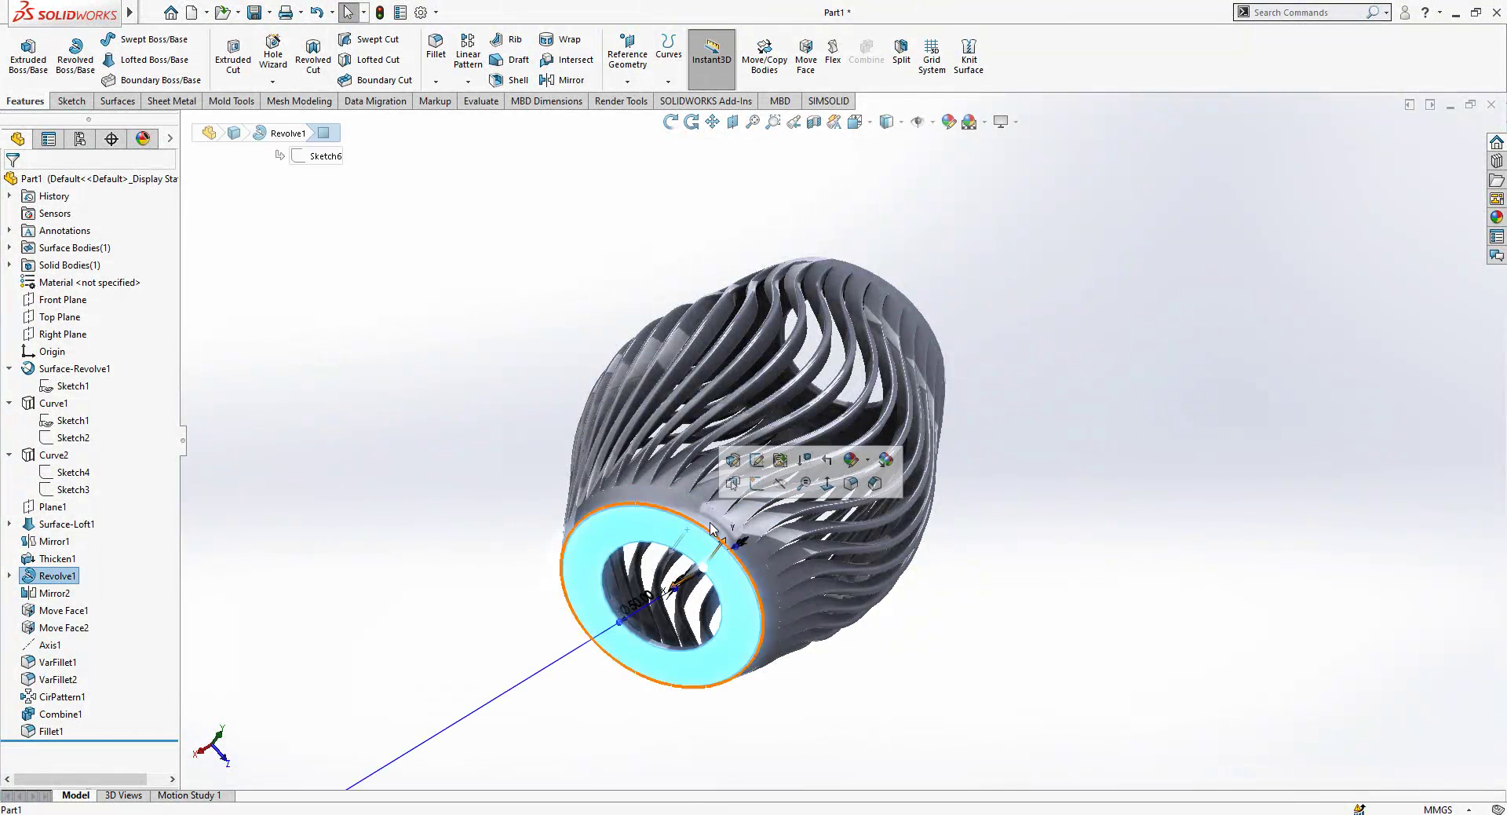
{"action": "left_click", "coordinate": [827, 482]}
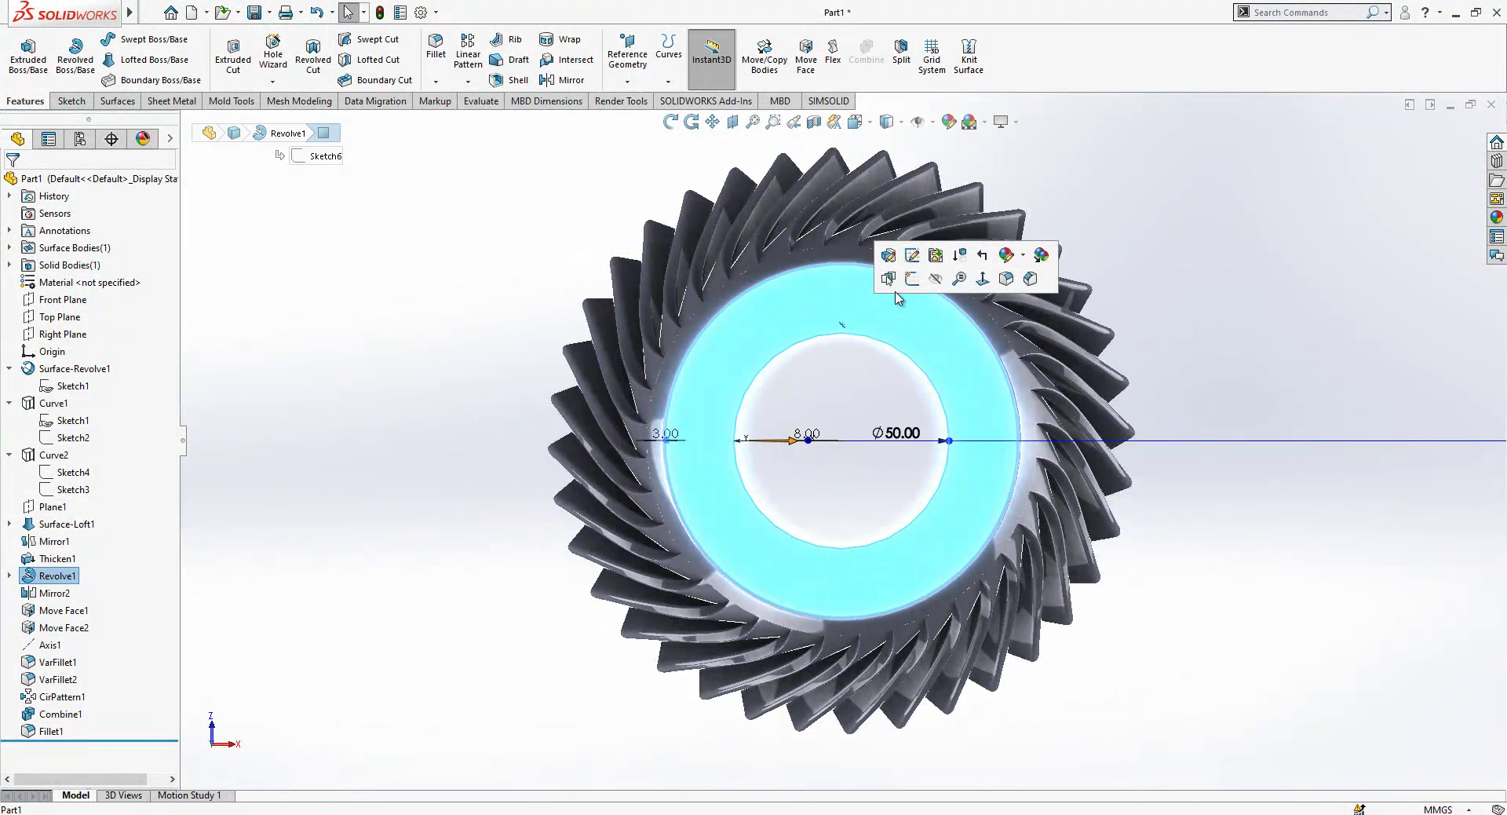
{"action": "left_click", "coordinate": [912, 254]}
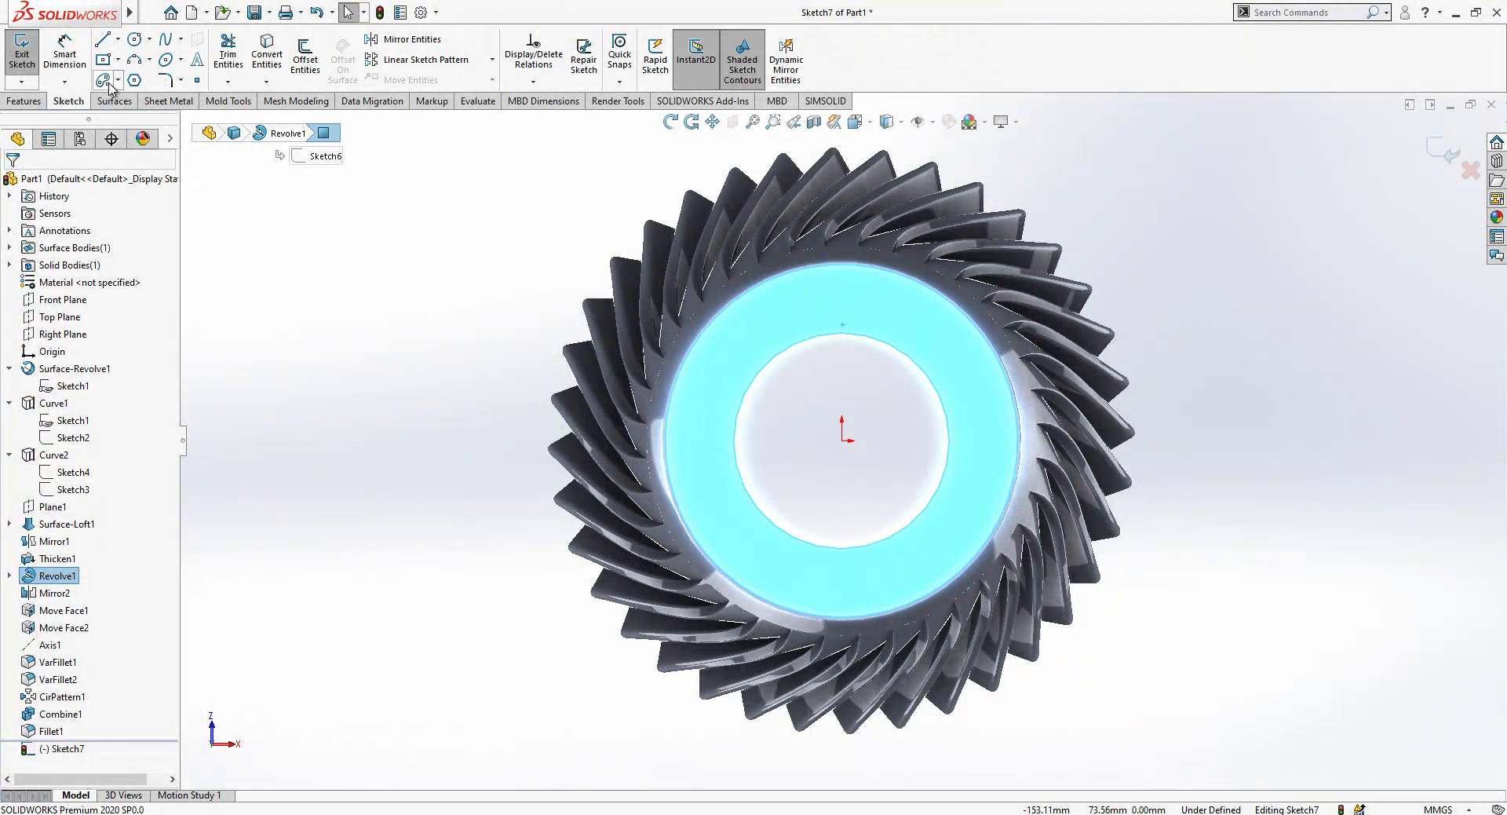
{"action": "left_click", "coordinate": [118, 81]}
{"action": "left_click", "coordinate": [153, 155]}
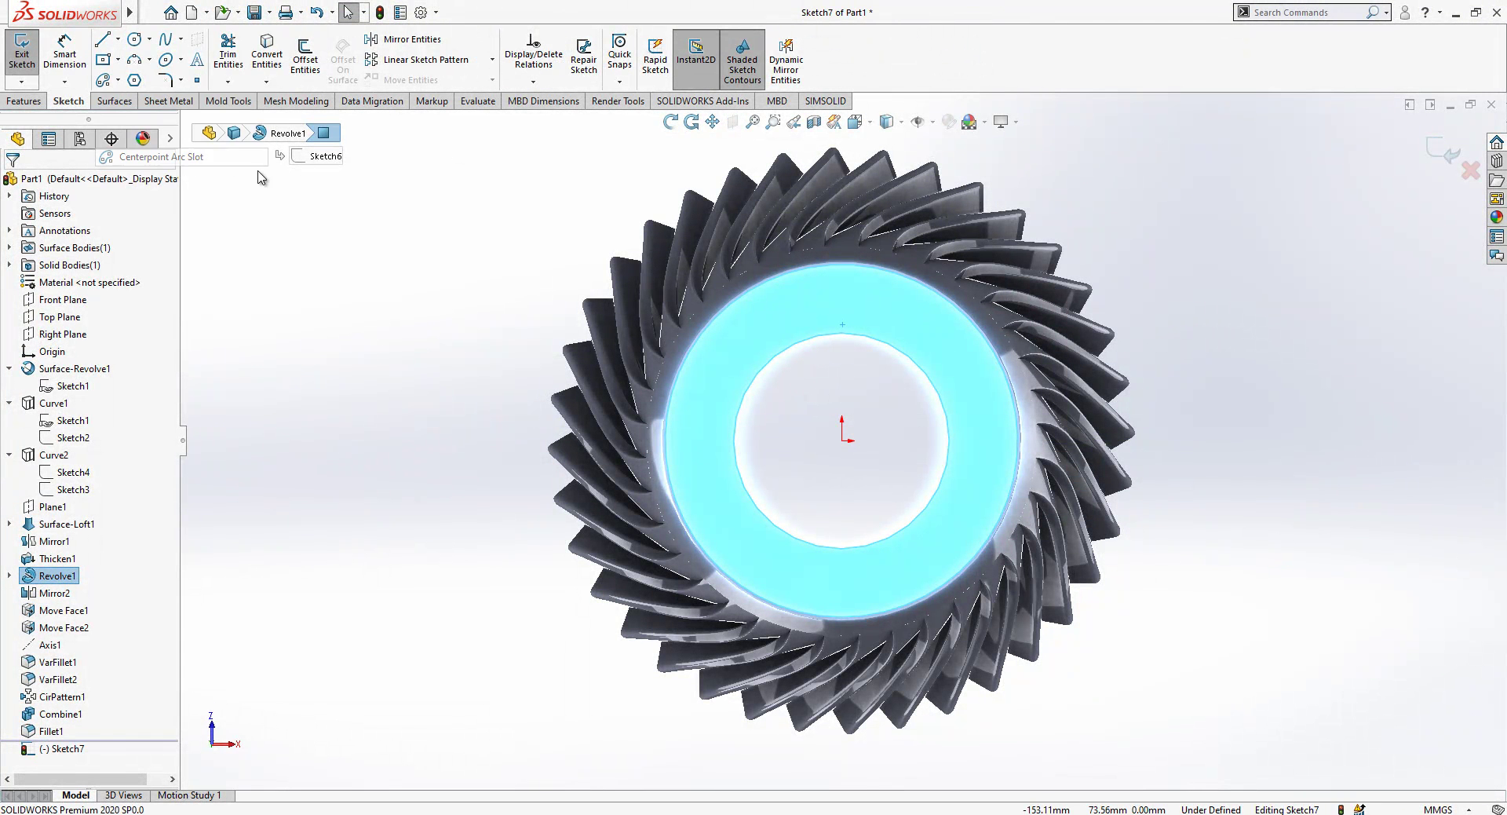
{"action": "left_click", "coordinate": [842, 439]}
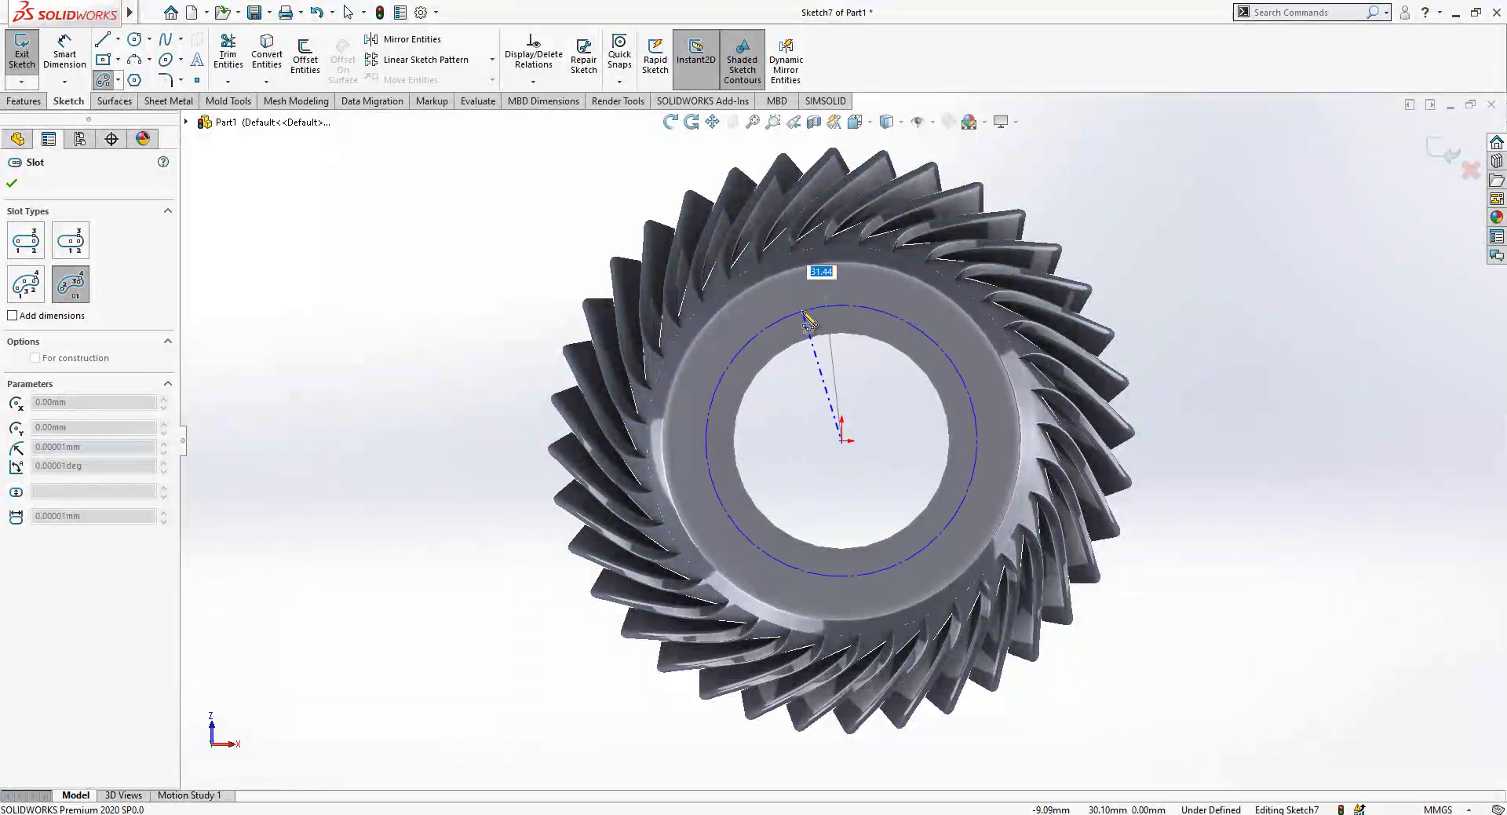
{"action": "left_click", "coordinate": [803, 310]}
{"action": "left_click", "coordinate": [937, 336]}
{"action": "left_click", "coordinate": [941, 325]}
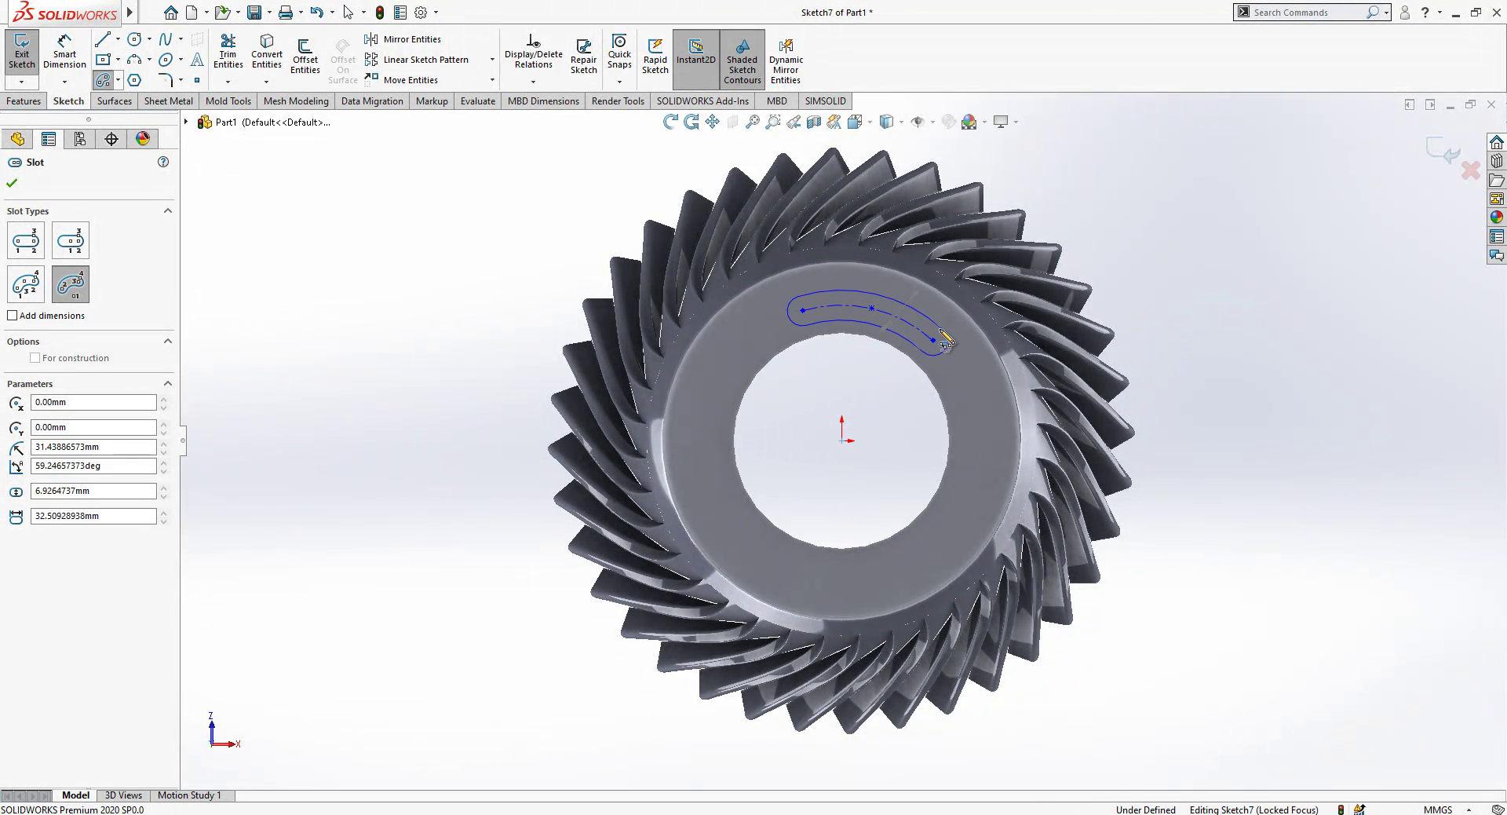
- Draw lines from the origin to both slot ends and to the arc midpoint
{"action": "key", "text": "l"}
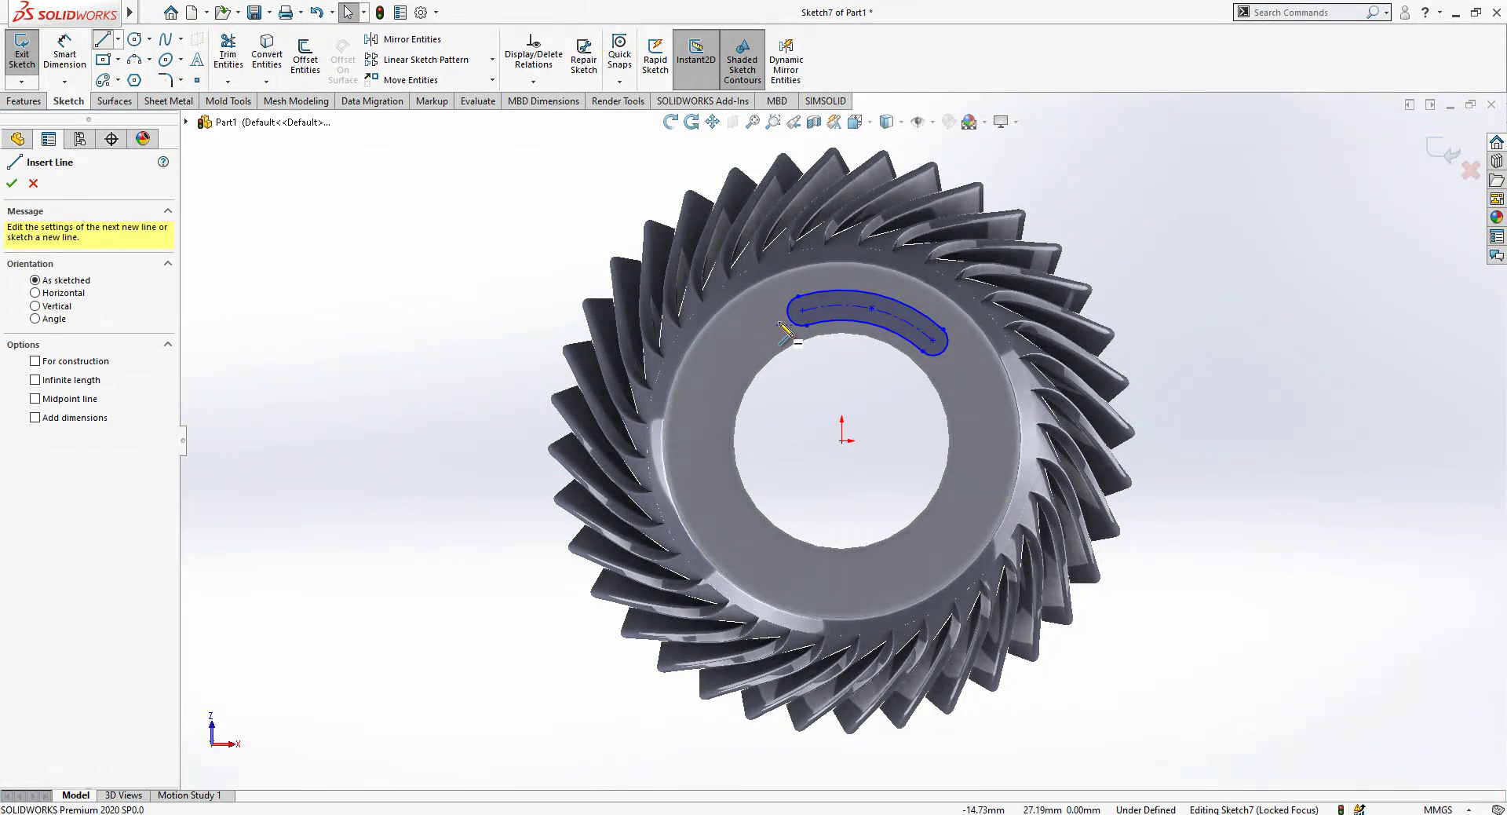
{"action": "left_click", "coordinate": [803, 311]}
{"action": "left_click", "coordinate": [842, 440]}
{"action": "left_click", "coordinate": [933, 340]}
{"action": "key", "text": "Escape"}
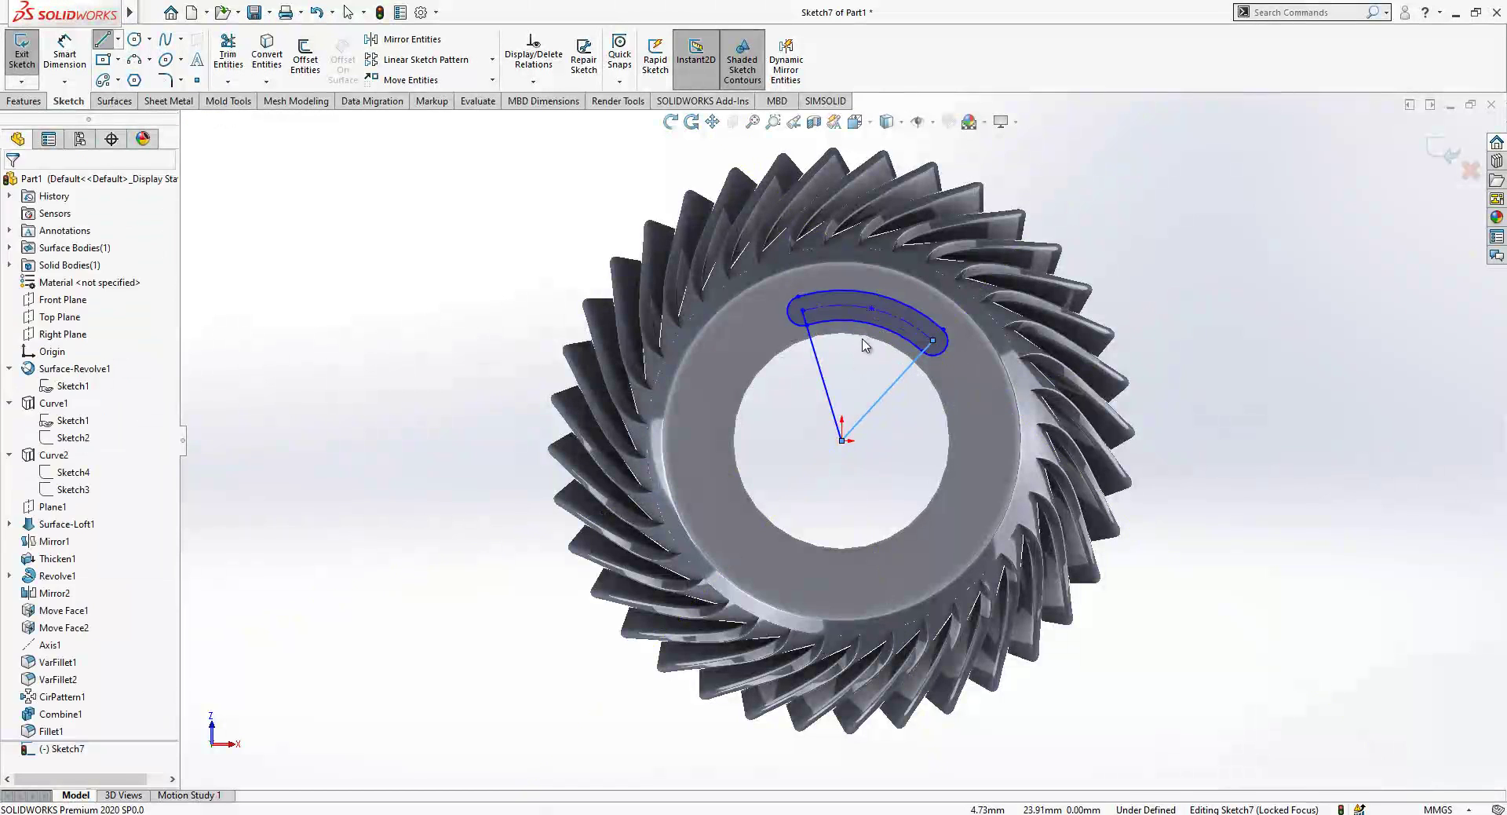
{"action": "right_click_drag", "start_coordinate": [872, 317], "coordinate": [816, 311]}
{"action": "left_click", "coordinate": [872, 309]}
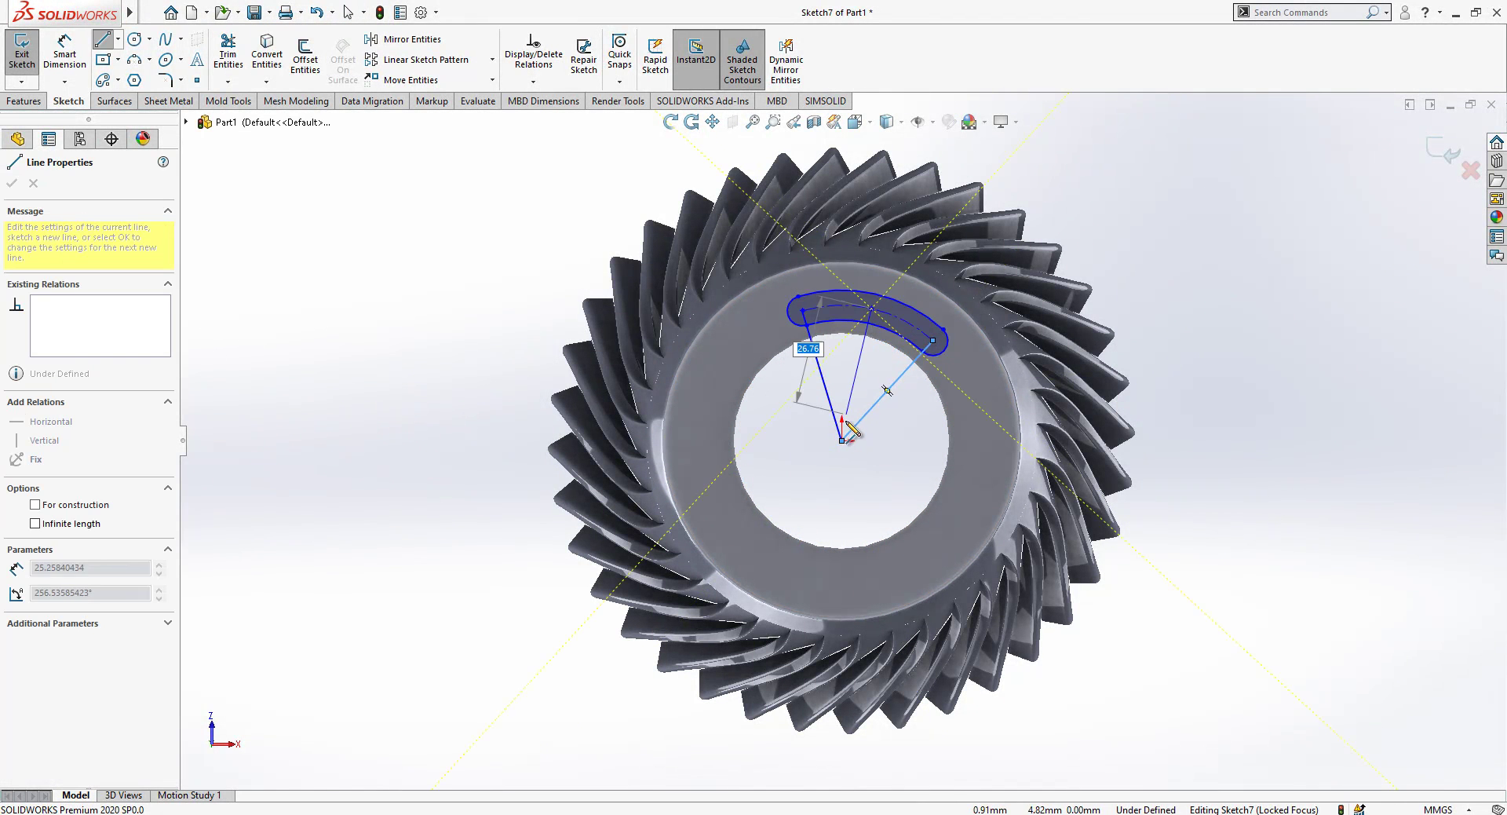
{"action": "left_click", "coordinate": [841, 440]}
{"action": "key", "text": "Escape"}
- Make the three lines construction geometry and constrain the middle line vertical
{"action": "left_click_drag", "start_coordinate": [809, 419], "coordinate": [809, 420]}
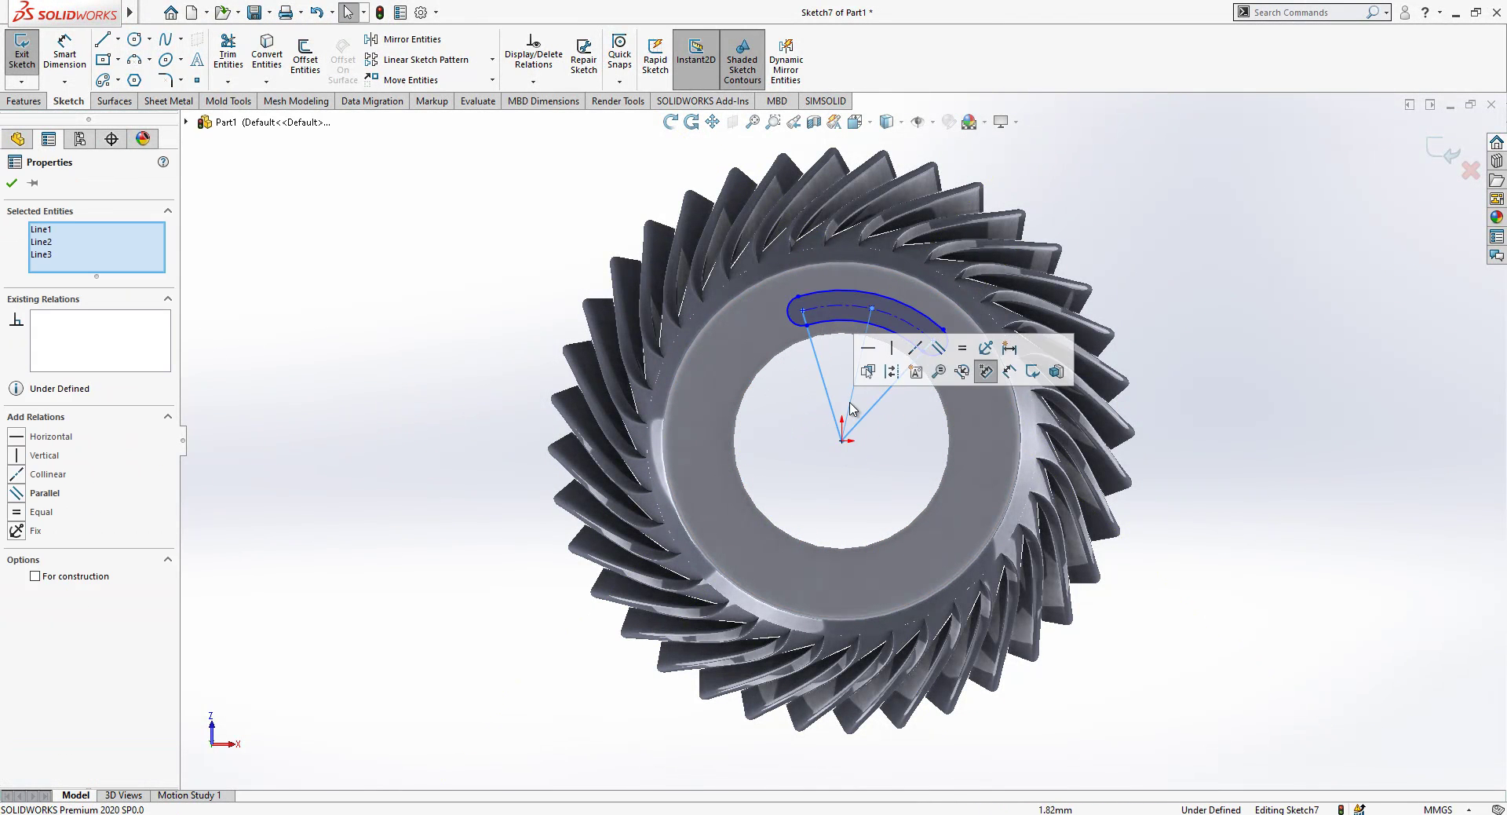
{"action": "left_click", "coordinate": [891, 372]}
{"action": "left_click", "coordinate": [867, 339]}
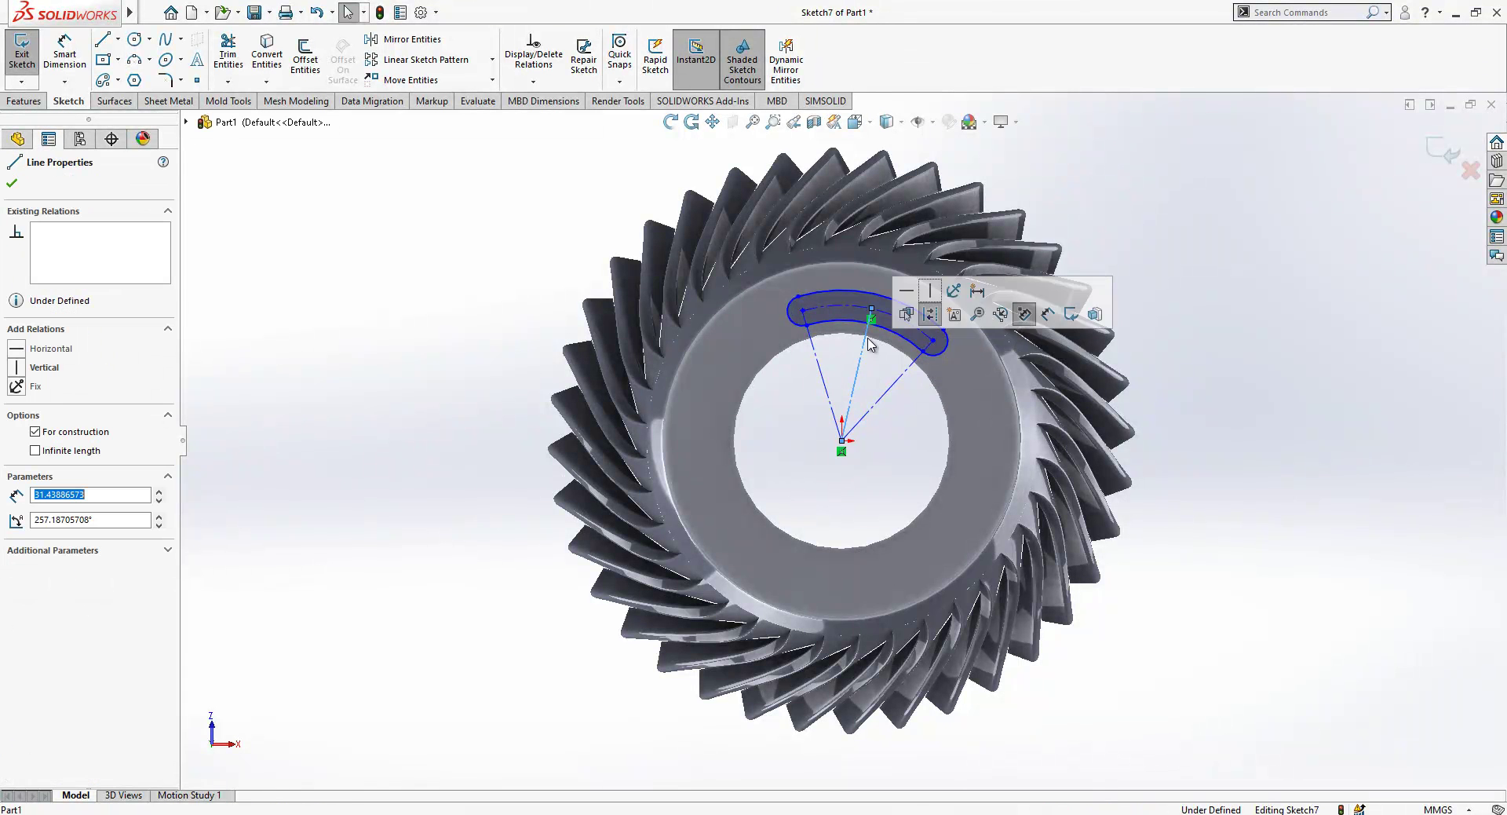
{"action": "left_click", "coordinate": [931, 290]}
{"action": "key", "text": "Escape"}
{"action": "right_click_drag", "start_coordinate": [871, 410], "coordinate": [866, 333]}
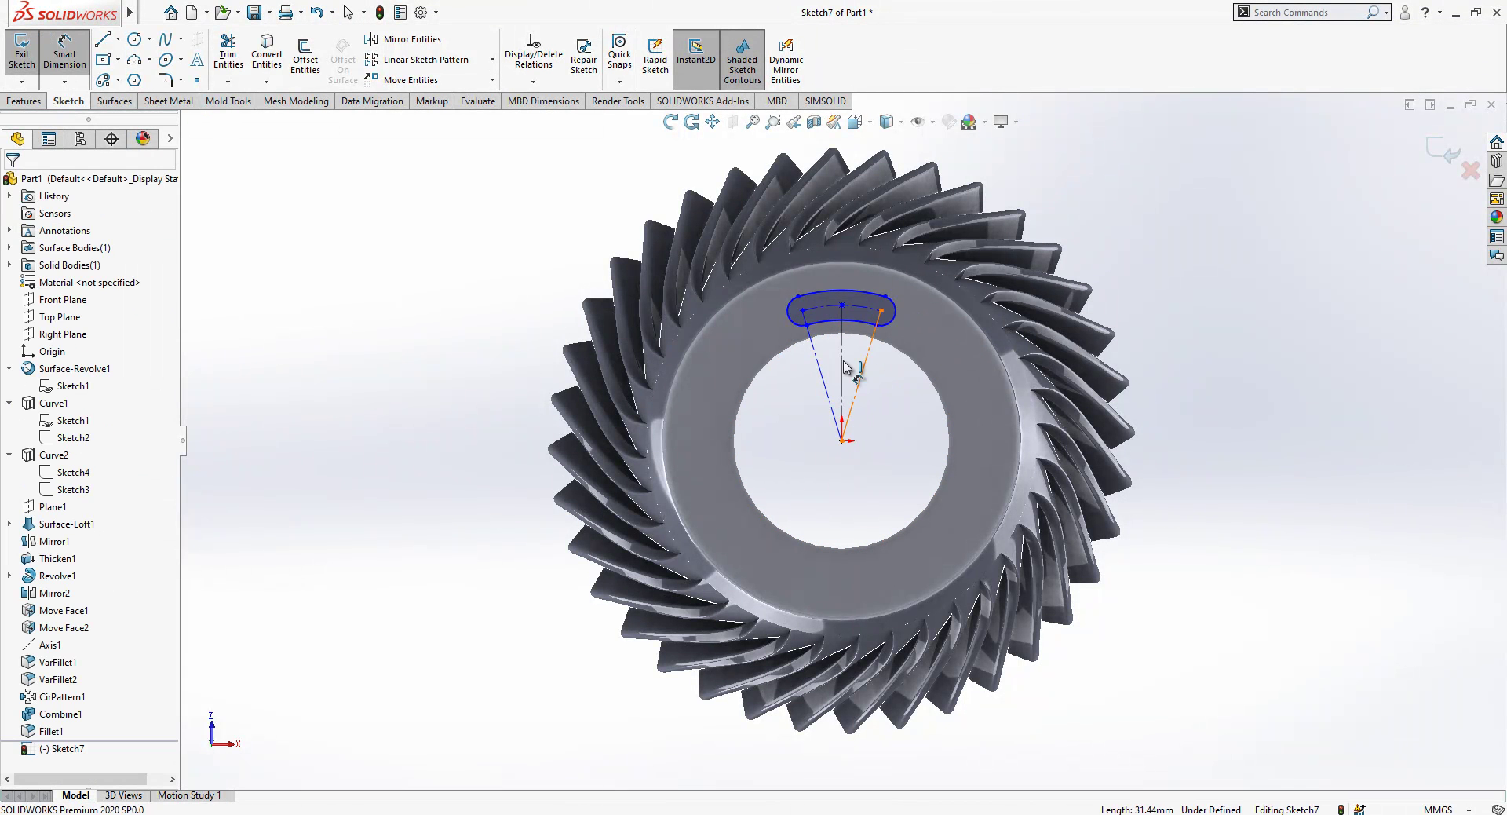
- Dimension the angle between the slot's side lines to 80°, replacing a mistaken 146° dimension
{"action": "left_click", "coordinate": [866, 334]}
{"action": "left_click", "coordinate": [819, 369]}
{"action": "left_click", "coordinate": [795, 436]}
{"action": "left_click", "coordinate": [795, 436]}
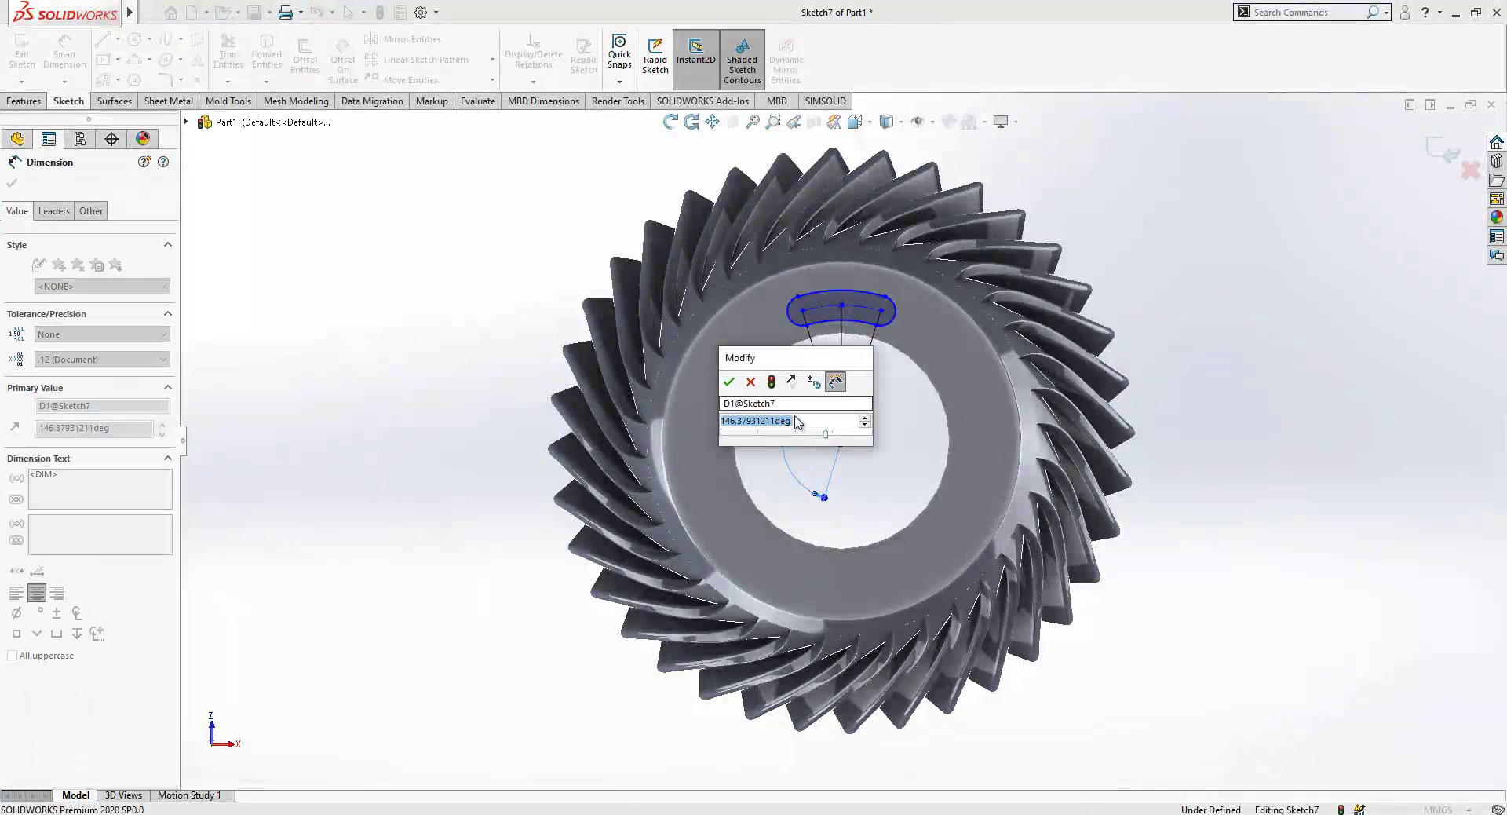
{"action": "left_click", "coordinate": [751, 382]}
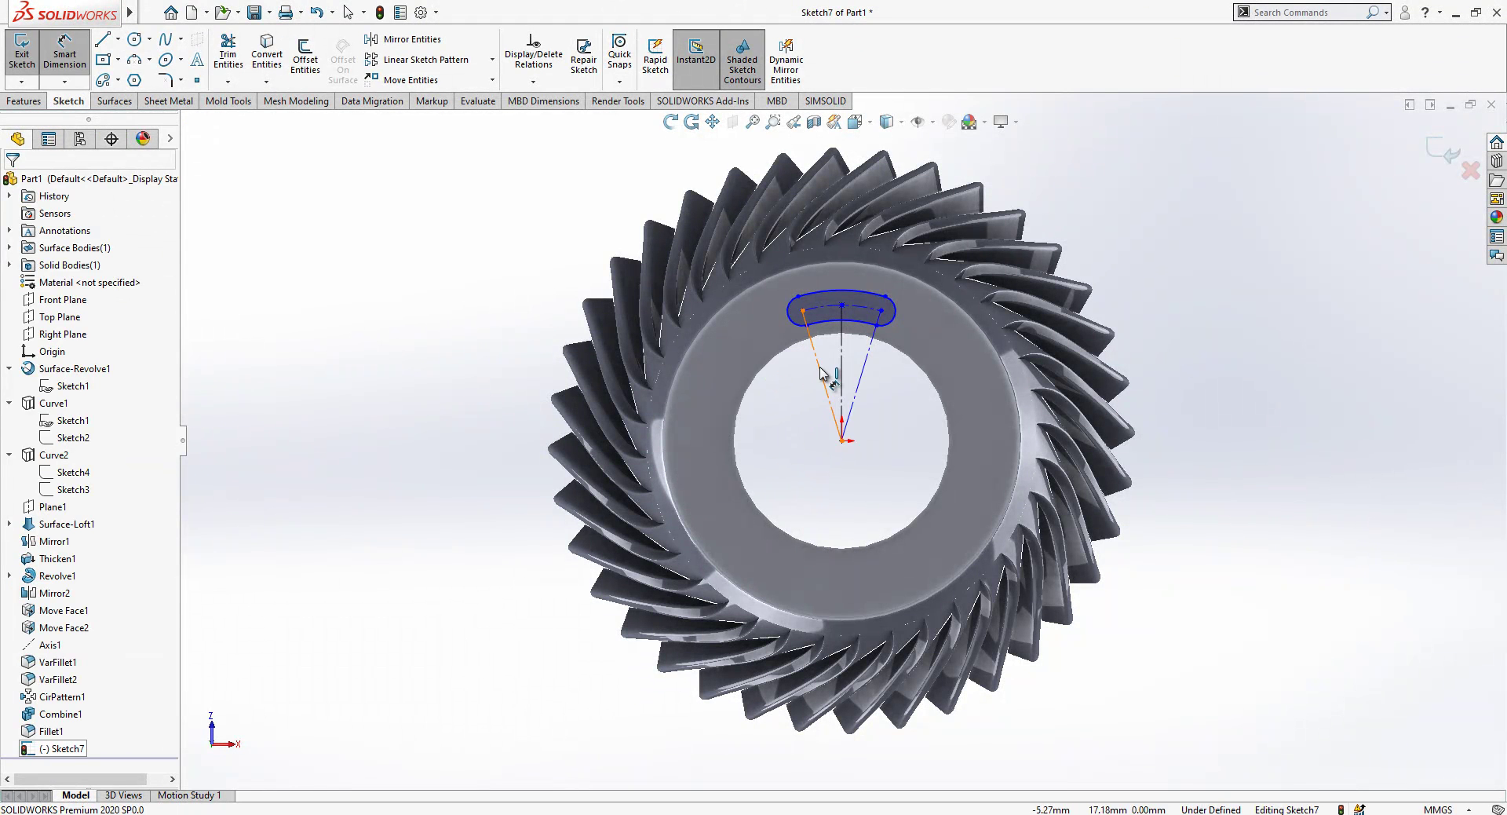
{"action": "left_click", "coordinate": [861, 365]}
{"action": "scroll", "coordinate": [868, 339], "scroll_direction": "down", "scroll_amount": 4}
{"action": "left_click", "coordinate": [862, 346]}
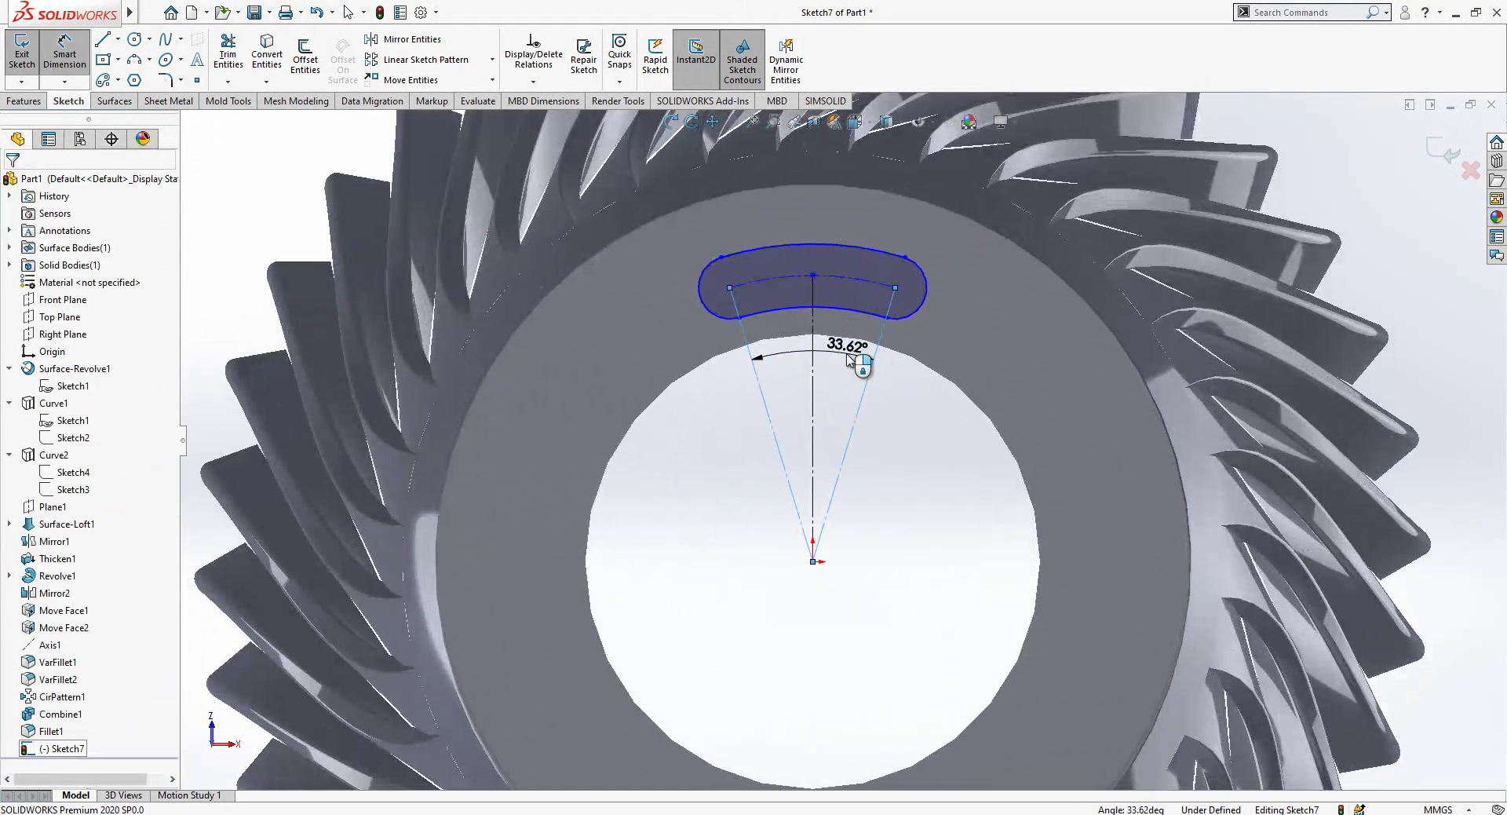
{"action": "type", "text": "80"}
{"action": "key", "text": "Return"}
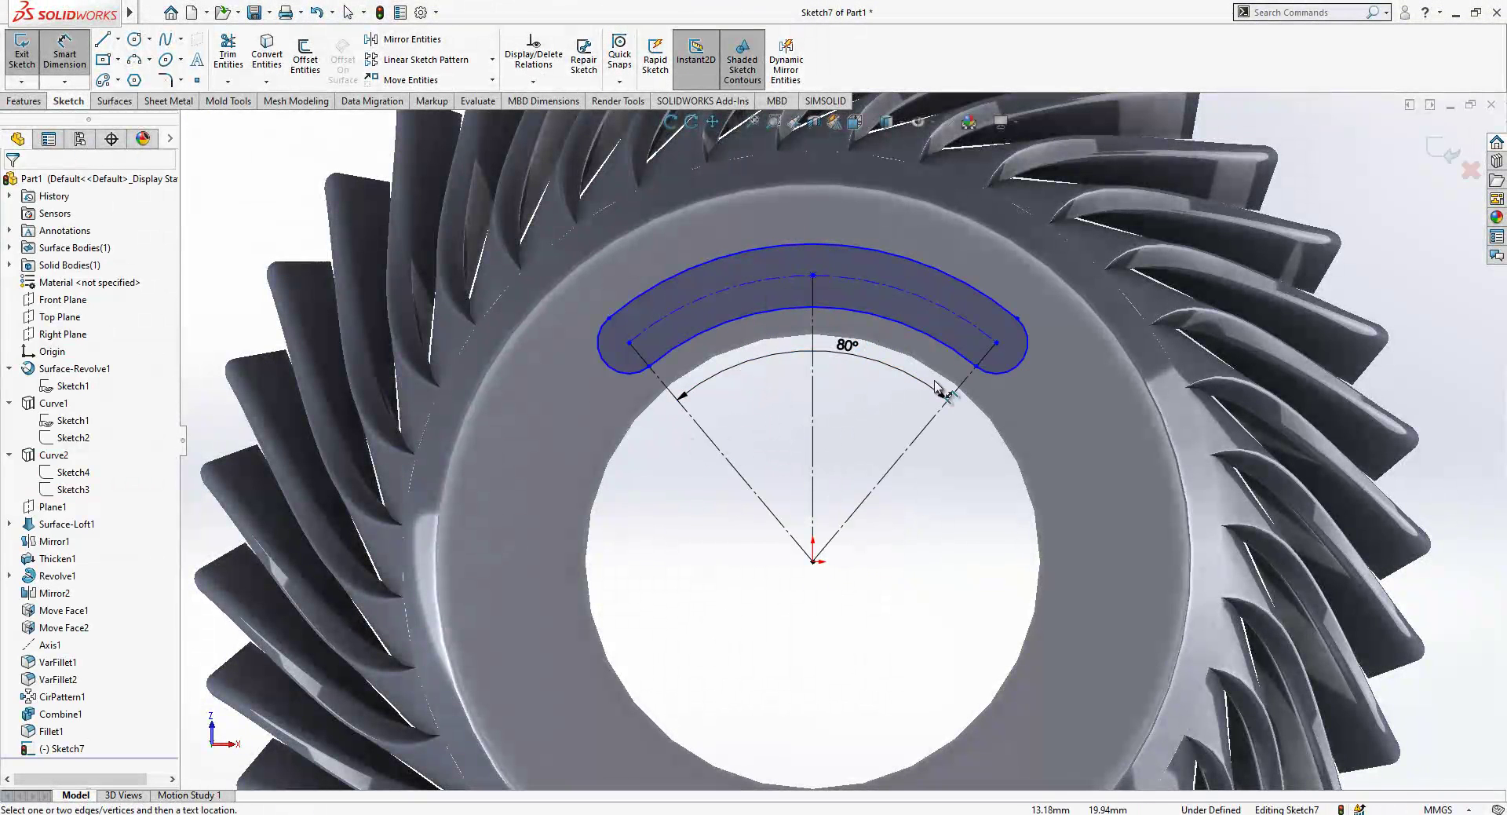
- Dimension the slot's end arc to R3 and its centre arc to R32.5
{"action": "left_click", "coordinate": [1015, 377]}
{"action": "left_click", "coordinate": [1052, 396]}
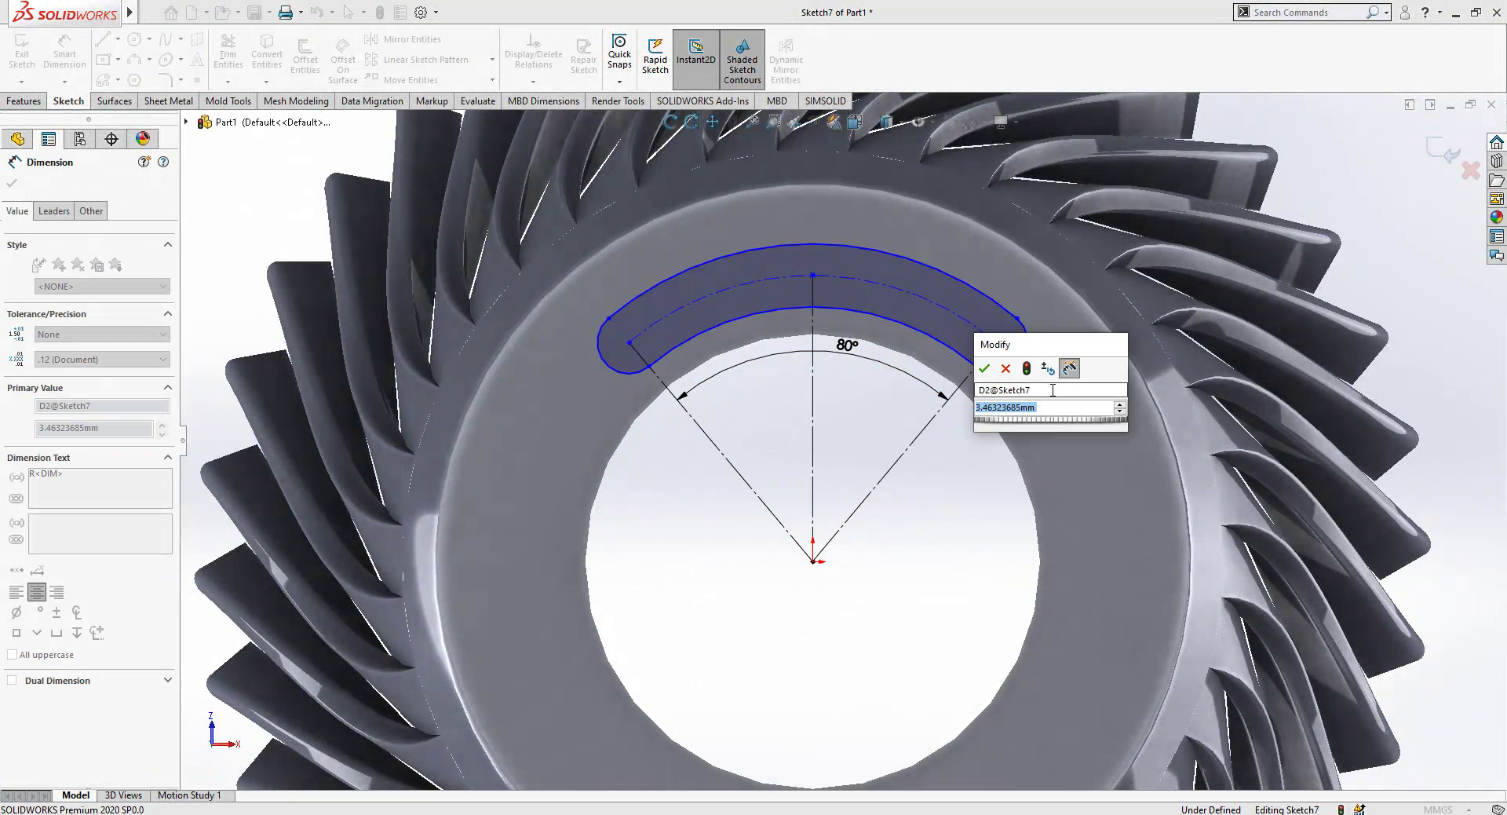
{"action": "type", "text": "3"}
{"action": "key", "text": "Return"}
{"action": "left_click", "coordinate": [943, 320]}
{"action": "left_click", "coordinate": [969, 460]}
{"action": "type", "text": "32"}
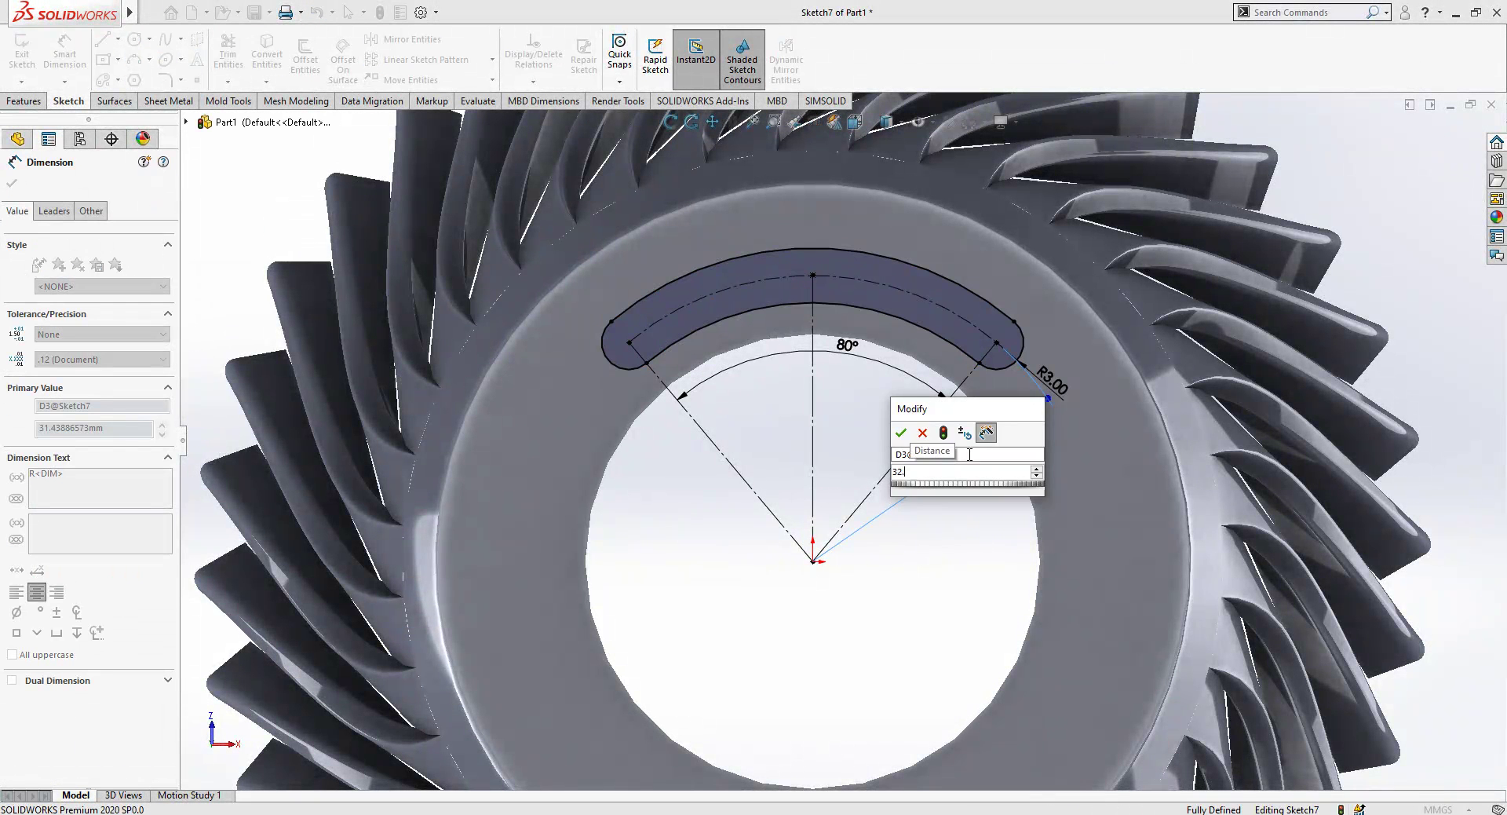
{"action": "type", "text": ".5"}
{"action": "key", "text": "Return"}
{"action": "key", "text": "Escape"}
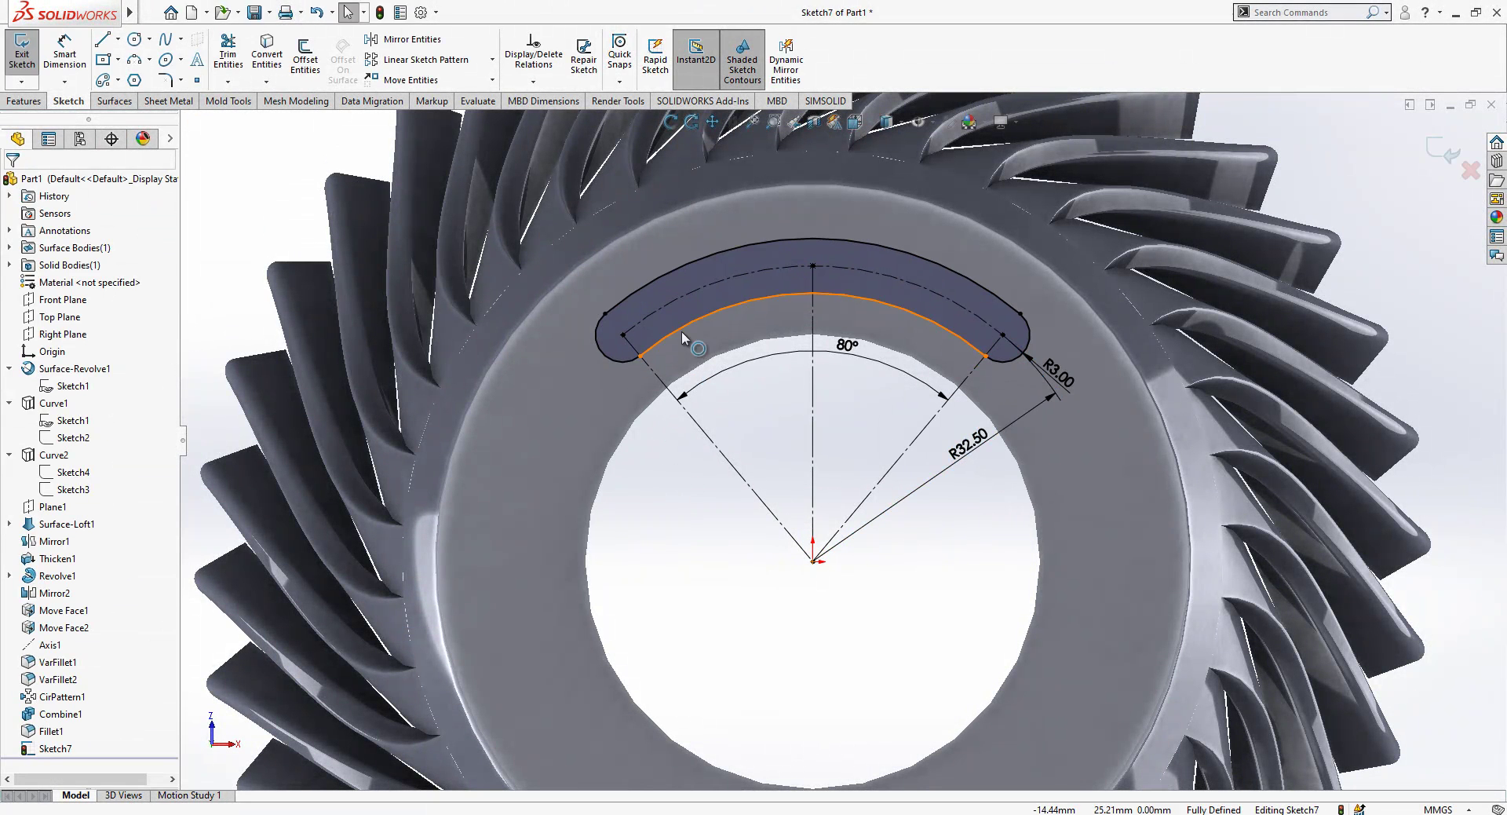
- Circular-pattern the slot into three instances around the ring
{"action": "left_click", "coordinate": [686, 326]}
{"action": "left_click", "coordinate": [492, 64]}
{"action": "left_click", "coordinate": [436, 98]}
{"action": "left_click", "coordinate": [158, 388]}
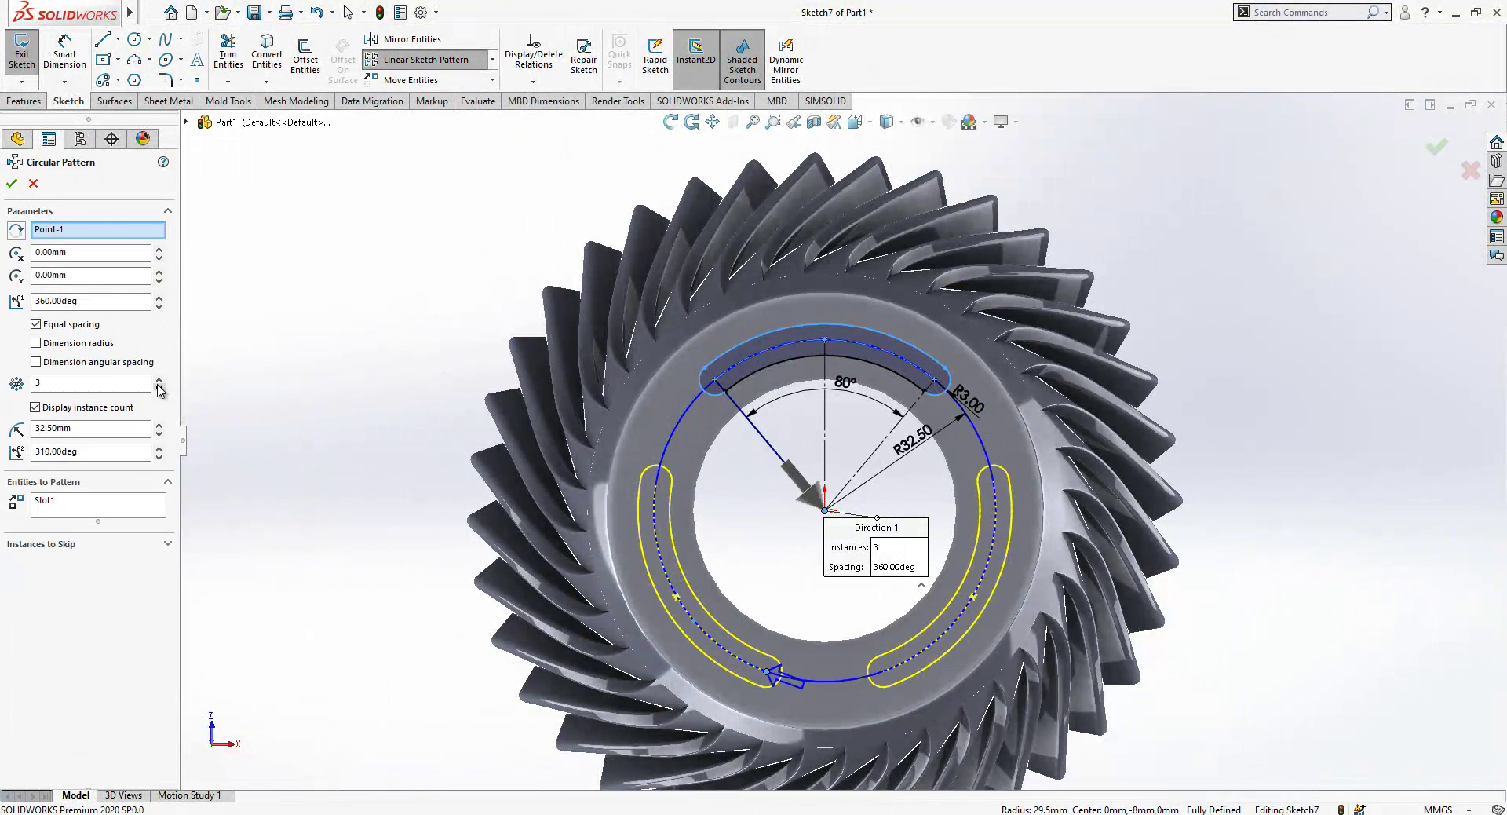
{"action": "key", "text": "Return"}
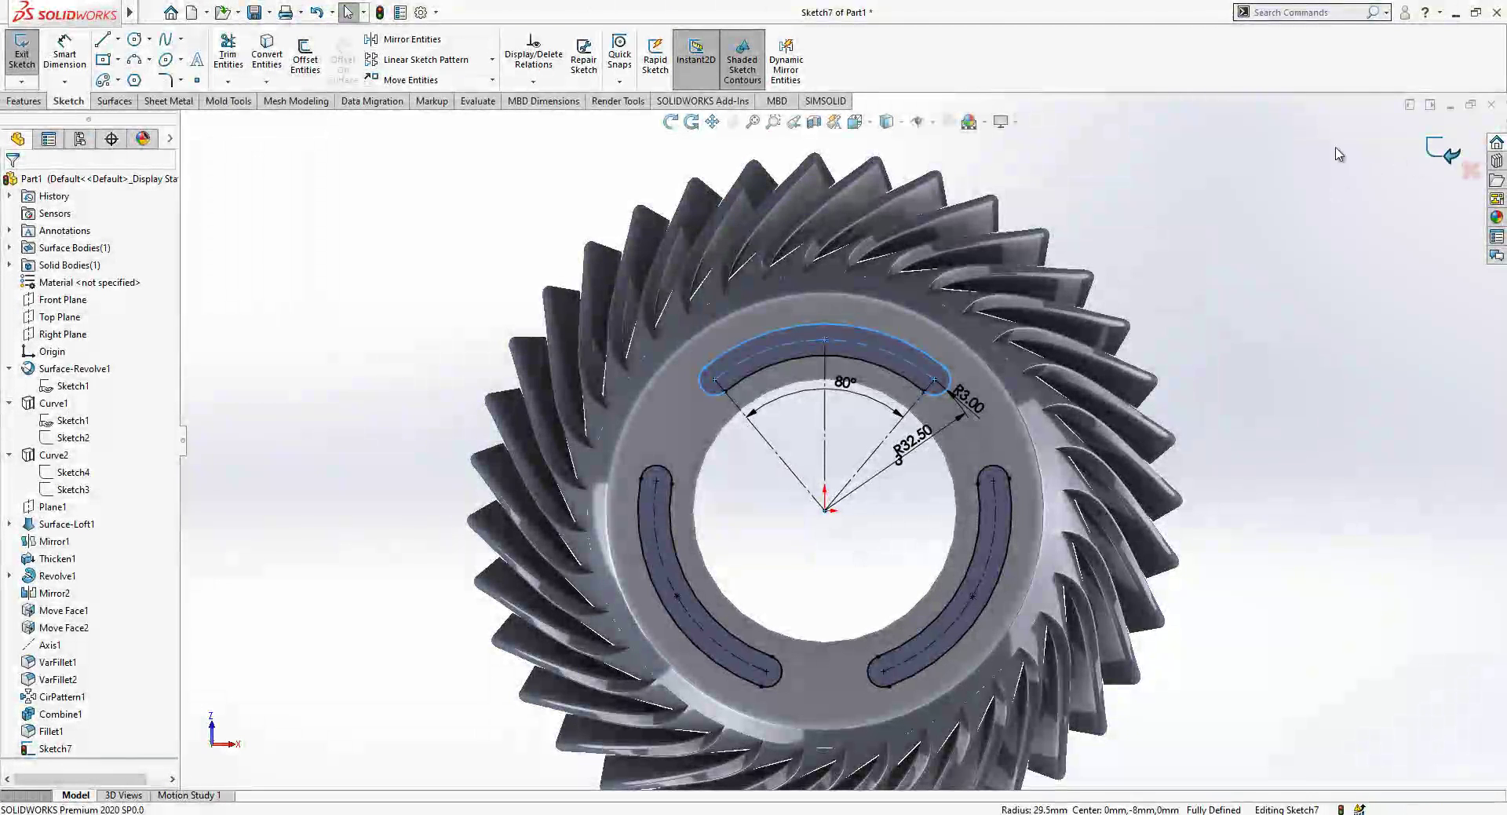
- Extruded-cut the three slots Blind 10 mm into the base ring and orbit to inspect
{"action": "left_click", "coordinate": [23, 101]}
{"action": "left_click", "coordinate": [233, 59]}
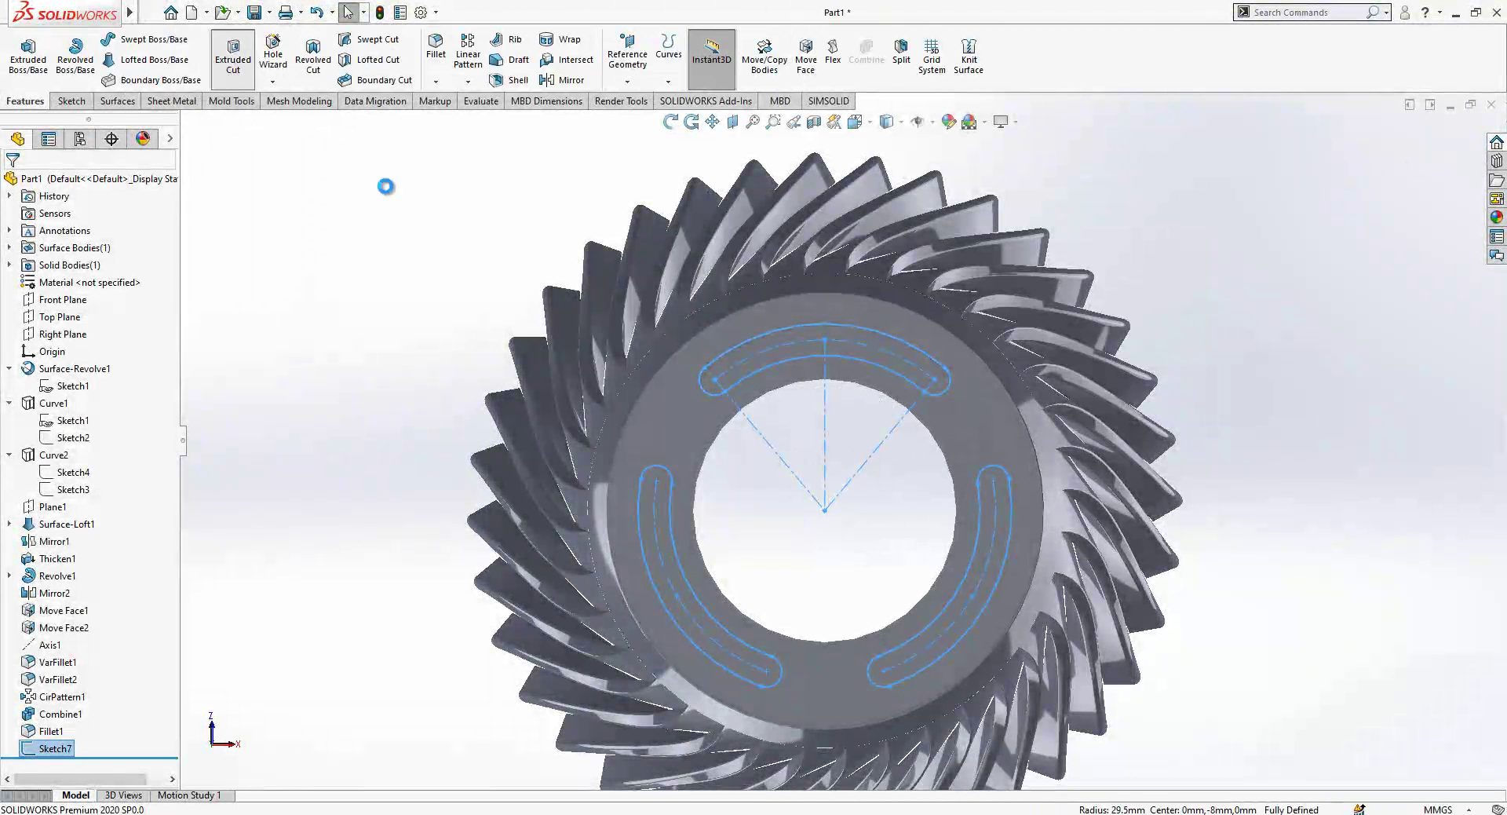
{"action": "scroll", "coordinate": [723, 462], "scroll_direction": "up", "scroll_amount": 1}
{"action": "middle_click_drag", "start_coordinate": [723, 461], "coordinate": [689, 484]}
{"action": "scroll", "coordinate": [689, 484], "scroll_direction": "up", "scroll_amount": 1}
{"action": "key", "text": "Return"}
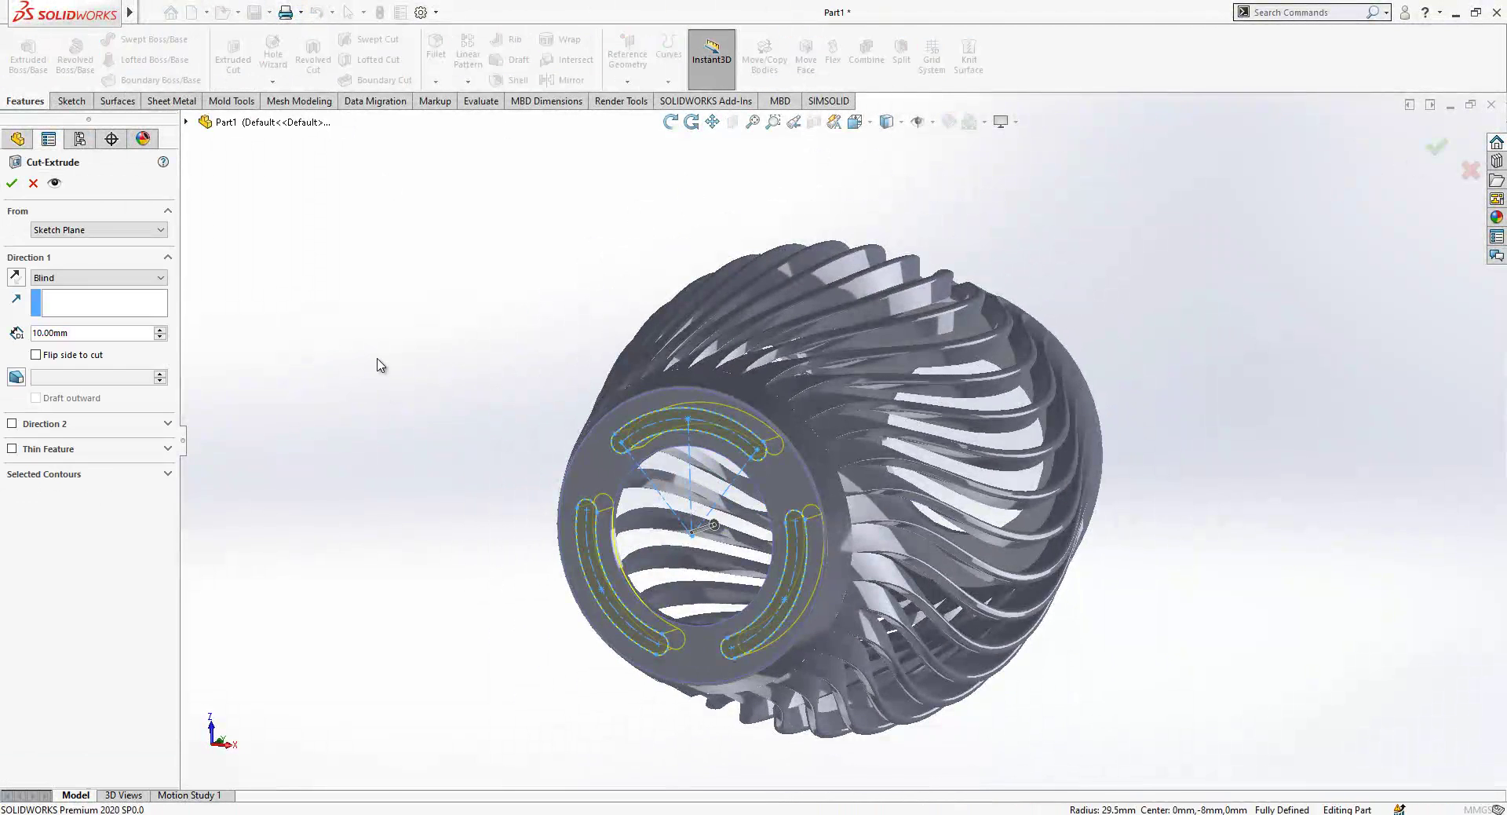
{"action": "scroll", "coordinate": [793, 421], "scroll_direction": "up", "scroll_amount": 2}
{"action": "middle_click_drag", "start_coordinate": [793, 421], "coordinate": [758, 425]}
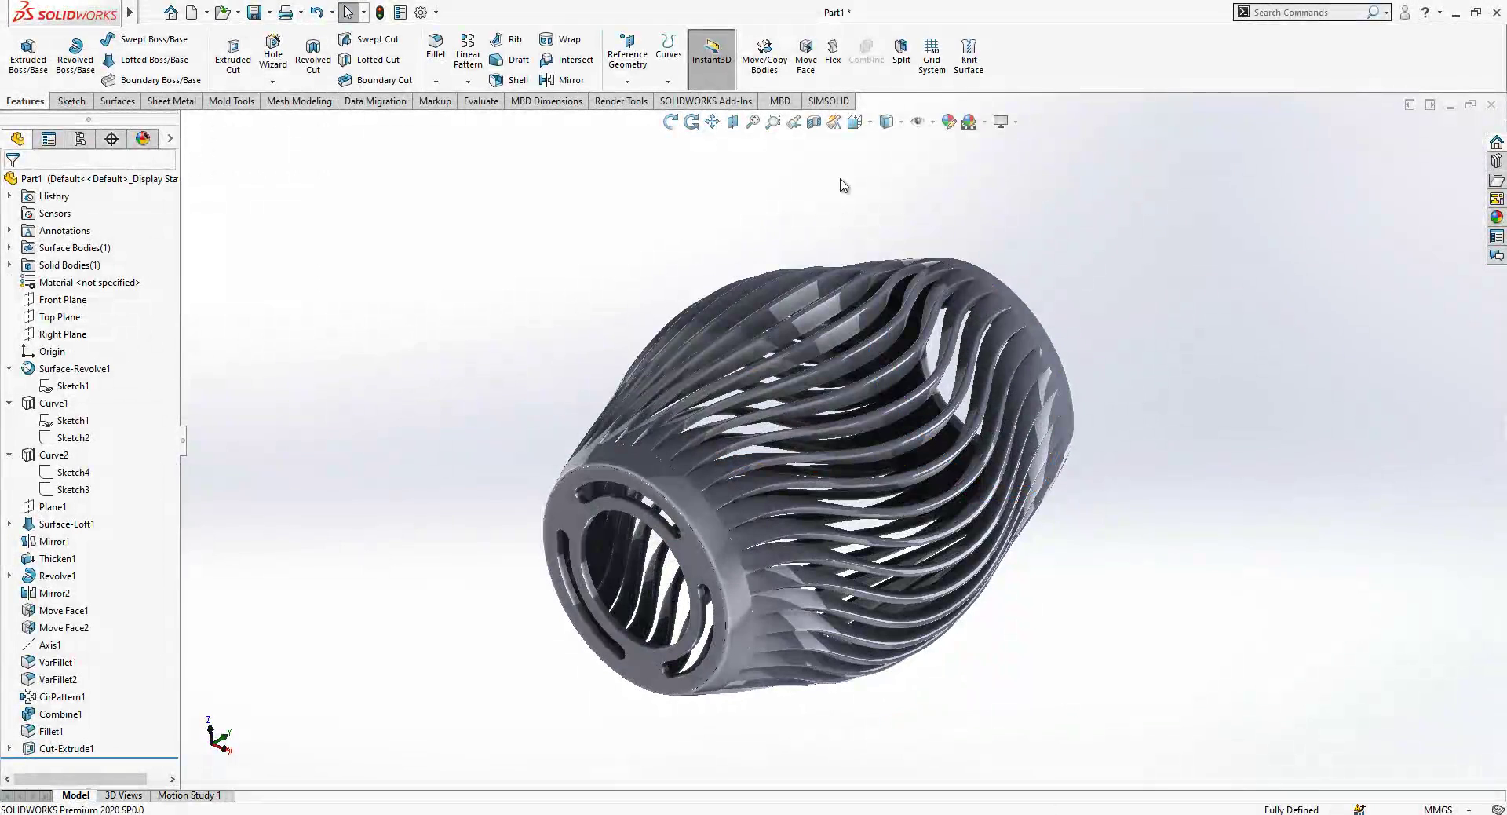